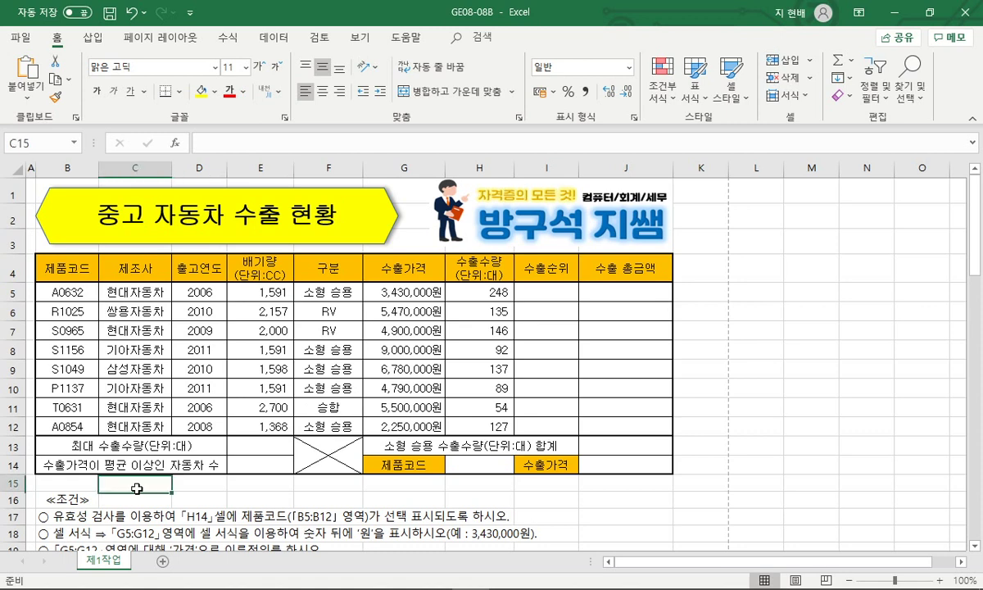
# Step: Add list data validation to H14 with source B5:B12, and choose product code A0632 in that cell
pyautogui.click(80, 518)
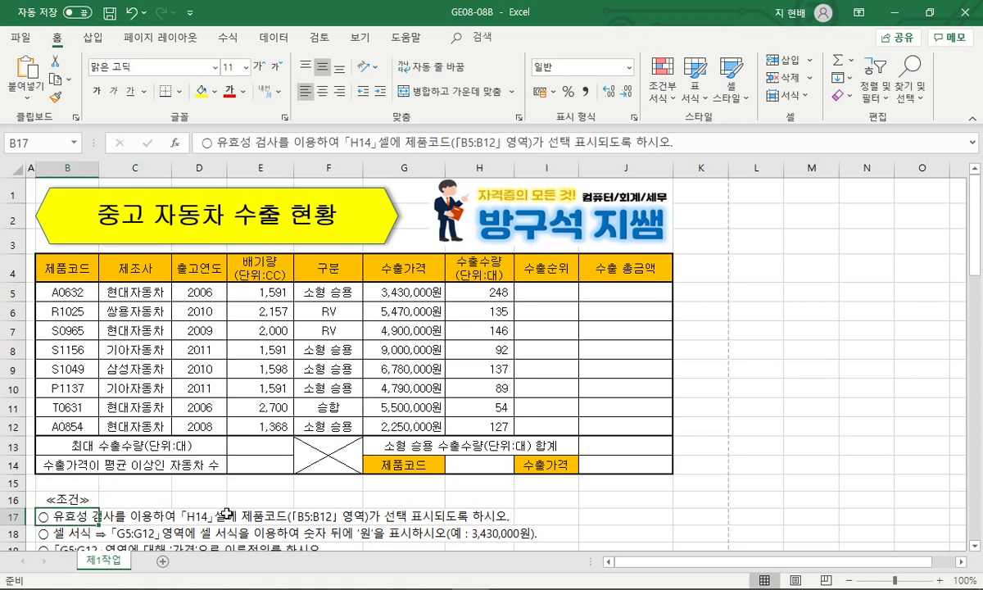
pyautogui.click(493, 466)
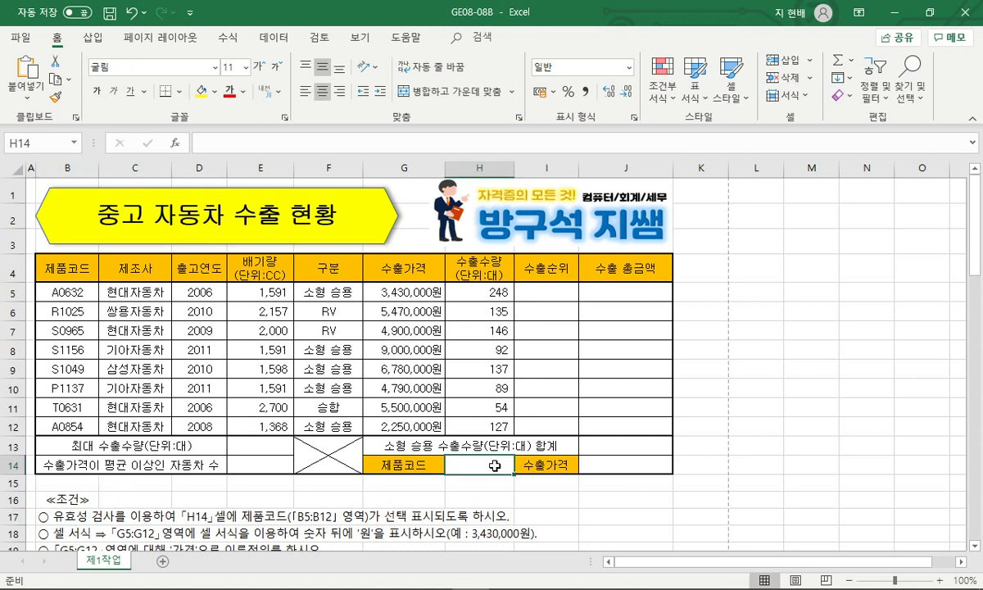
pyautogui.click(277, 41)
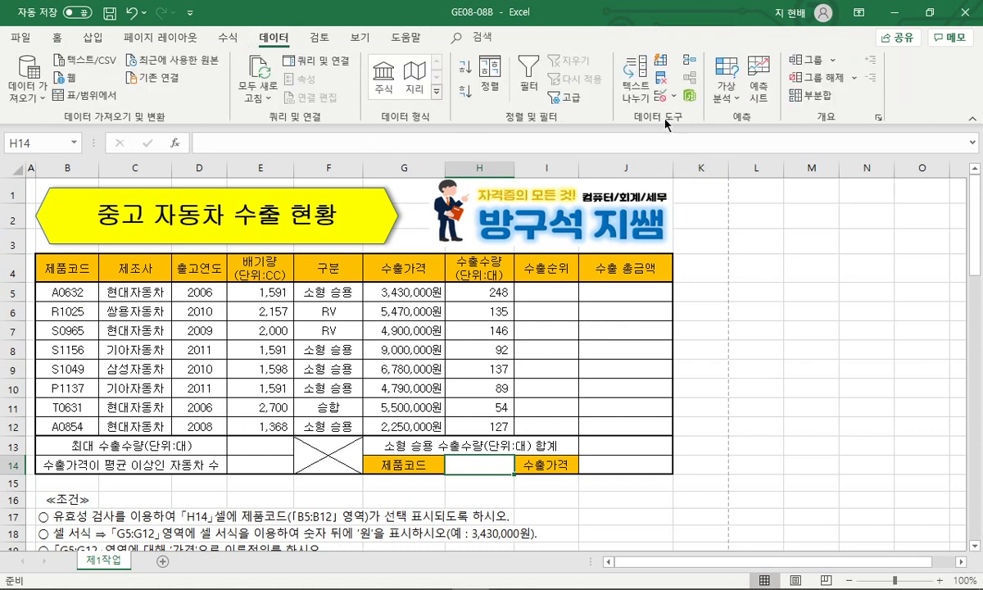
pyautogui.click(674, 97)
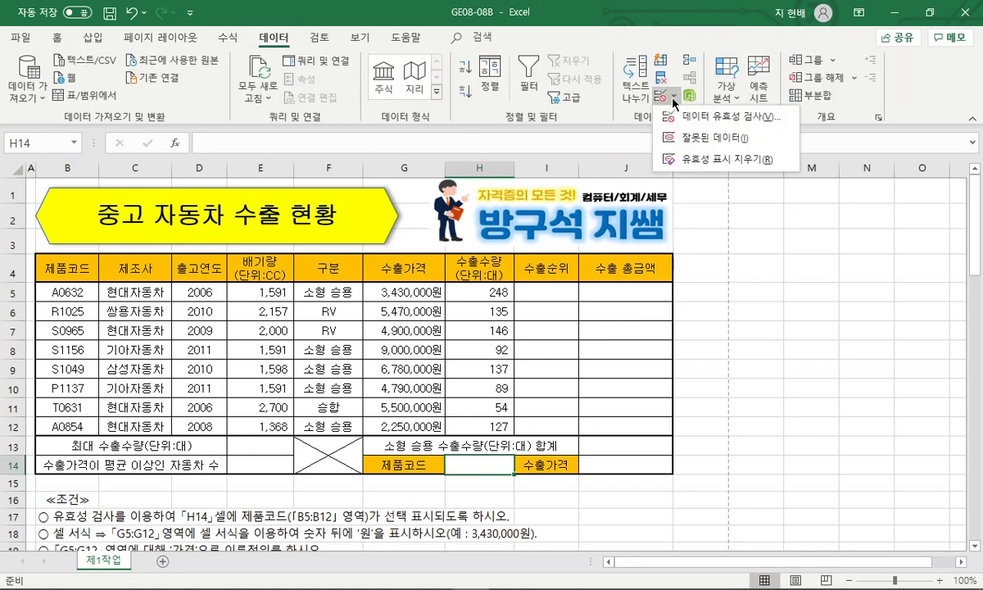
pyautogui.click(689, 120)
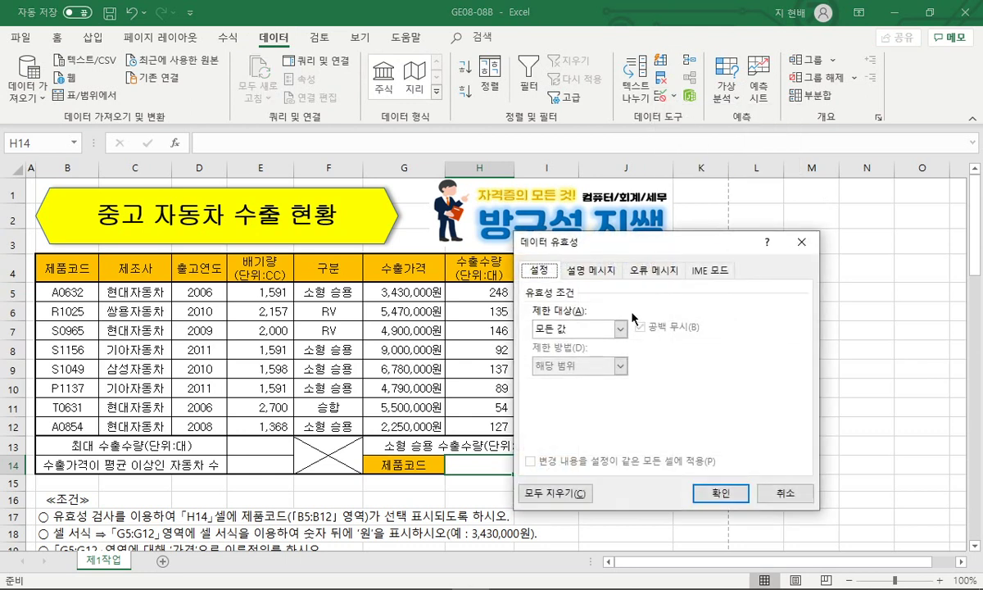
pyautogui.click(596, 326)
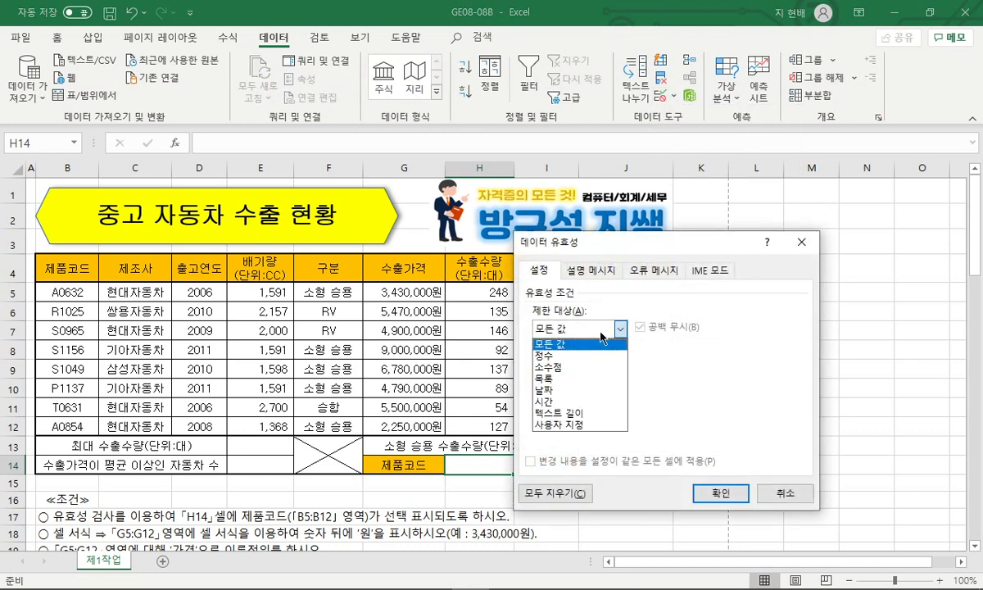
pyautogui.click(544, 378)
pyautogui.click(564, 399)
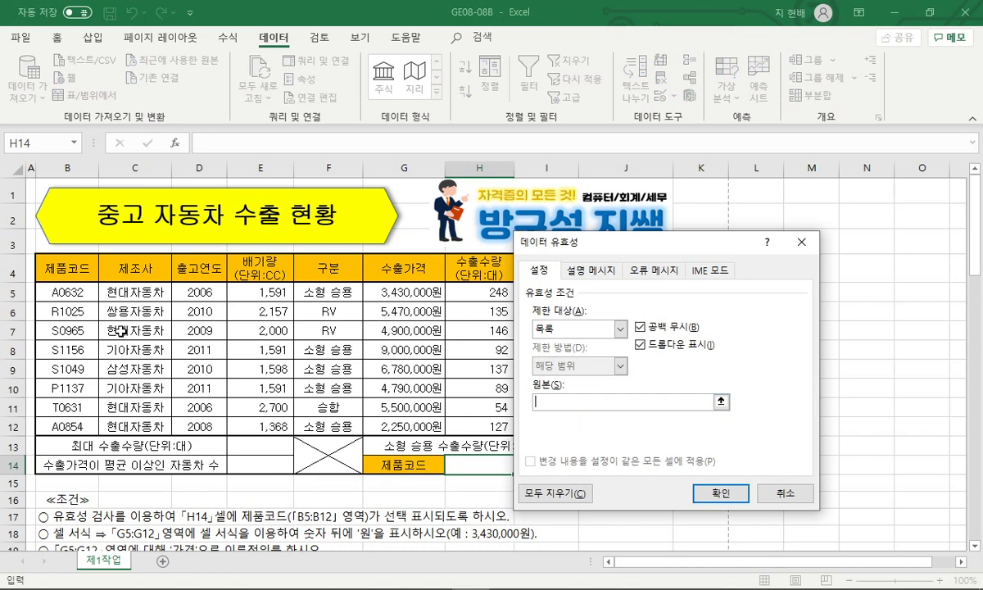
pyautogui.moveTo(72, 288); pyautogui.dragTo(72, 425)
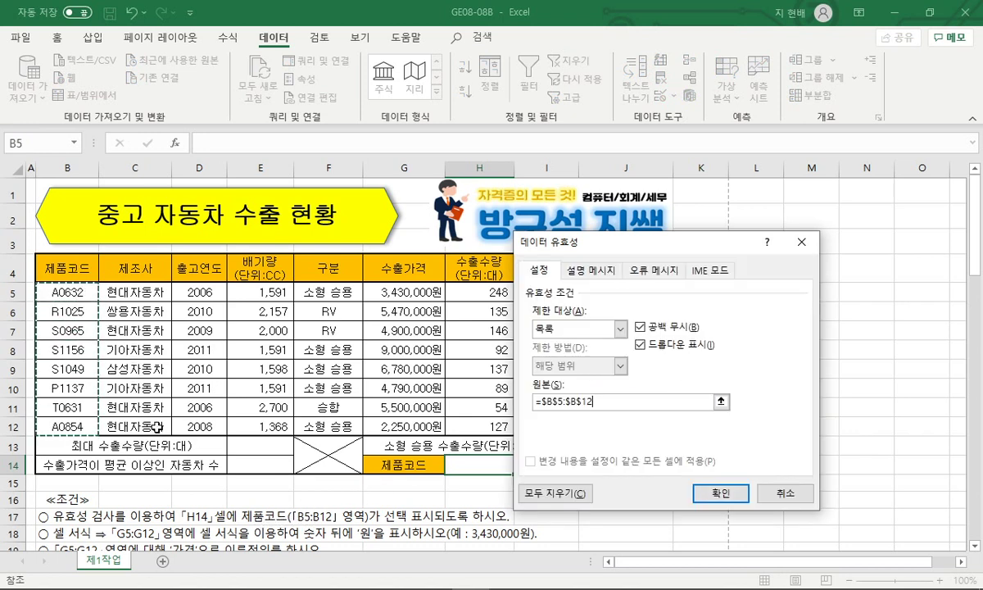
pyautogui.click(715, 489)
pyautogui.click(519, 464)
pyautogui.click(504, 477)
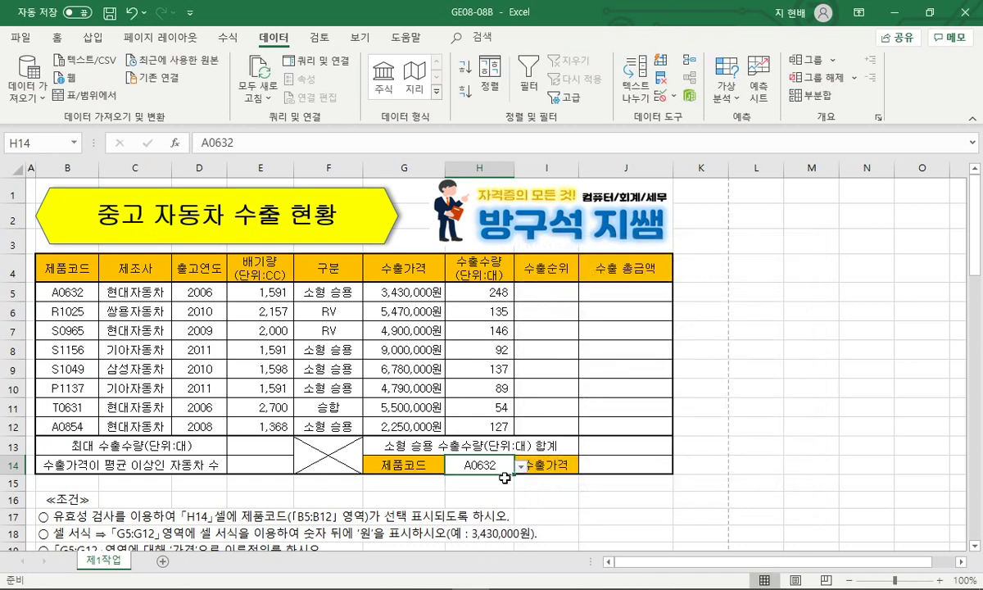
# Step: Delete row 17, which holds the data validation condition for H14
pyautogui.click(127, 516)
pyautogui.moveTo(14, 515); pyautogui.dragTo(14, 515)
pyautogui.hotkey('ctrl', '-')
pyautogui.click(78, 464)
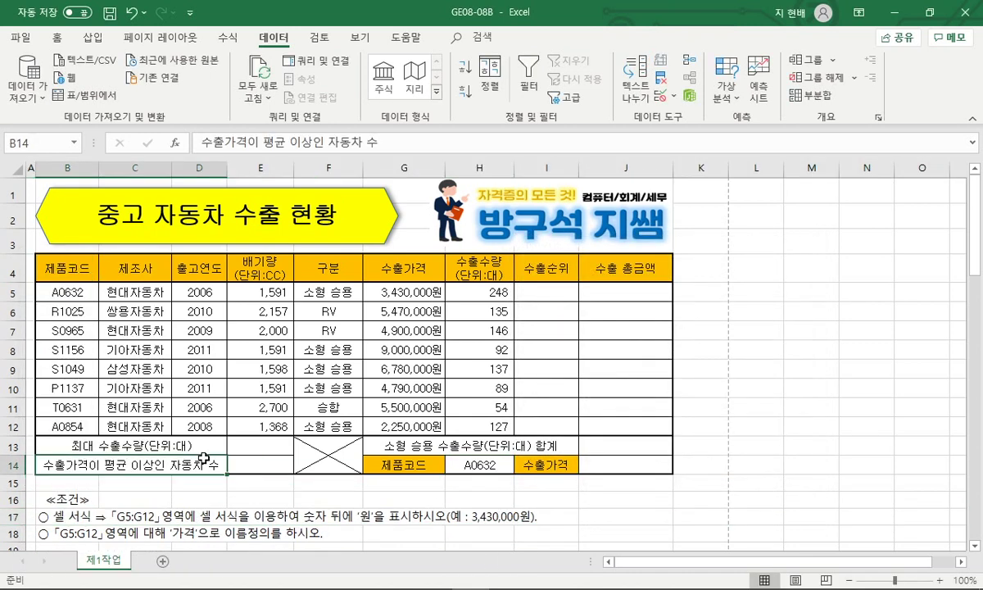
# Step: Examine the custom number format applied to the export prices in G5:G12
pyautogui.click(260, 499)
pyautogui.moveTo(397, 291); pyautogui.dragTo(397, 424)
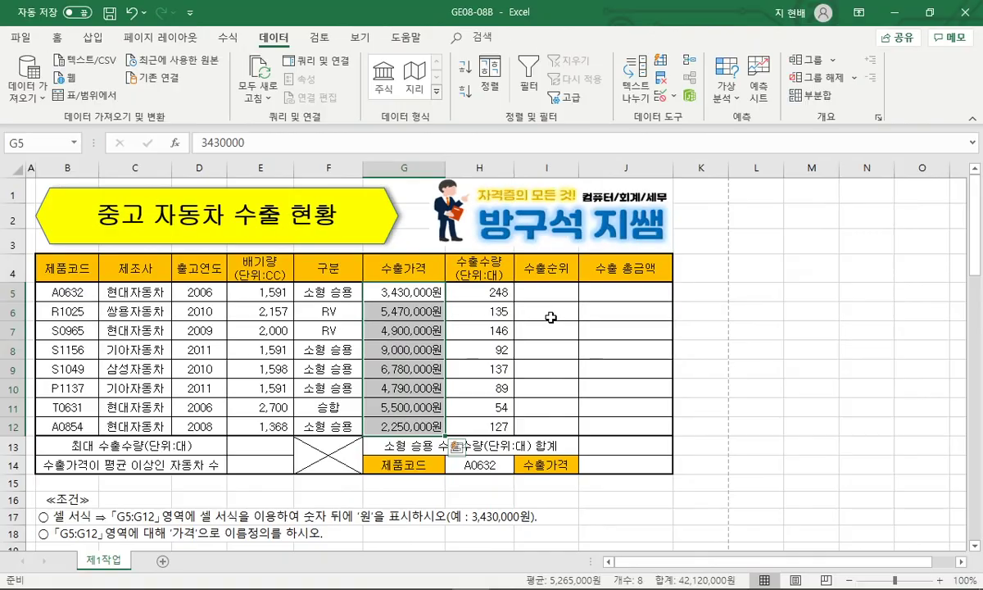
pyautogui.rightClick(423, 419)
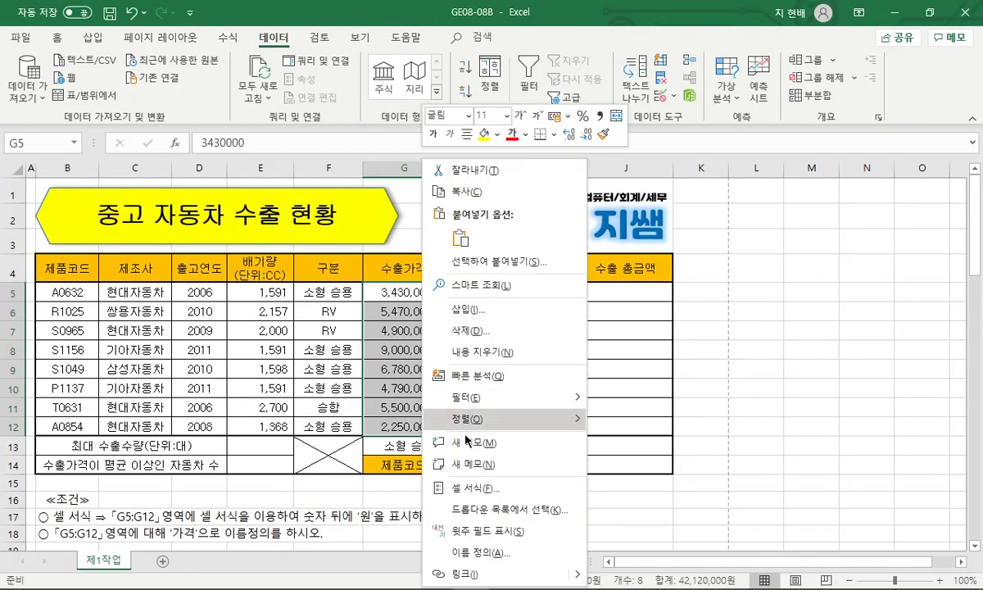
pyautogui.click(464, 488)
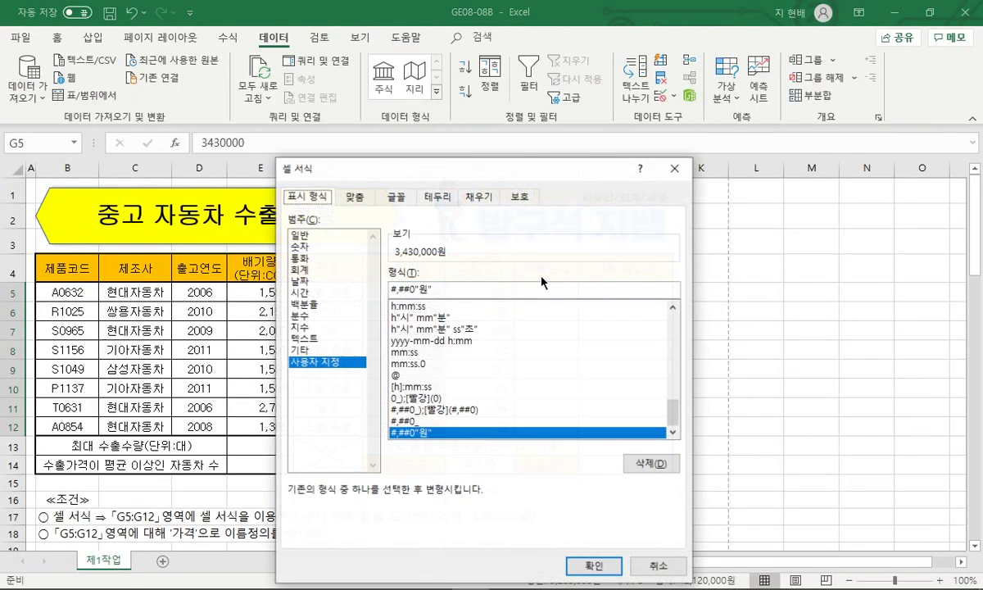
pyautogui.doubleClick(449, 288)
pyautogui.moveTo(527, 172); pyautogui.dragTo(787, 145)
pyautogui.moveTo(755, 195)
pyautogui.mouseDown()
pyautogui.moveTo(747, 223)
pyautogui.moveTo(773, 199)
pyautogui.mouseUp()
pyautogui.moveTo(778, 213); pyautogui.dragTo(774, 225)
pyautogui.moveTo(799, 191)
pyautogui.mouseDown()
pyautogui.moveTo(790, 222)
pyautogui.moveTo(815, 203)
pyautogui.mouseUp()
pyautogui.moveTo(786, 215)
pyautogui.mouseDown()
pyautogui.moveTo(816, 220)
pyautogui.moveTo(837, 199)
pyautogui.moveTo(827, 220)
pyautogui.moveTo(835, 210)
pyautogui.mouseUp()
pyautogui.moveTo(851, 201); pyautogui.dragTo(856, 214)
pyautogui.moveTo(788, 305)
pyautogui.mouseDown()
pyautogui.moveTo(770, 293)
pyautogui.moveTo(796, 318)
pyautogui.mouseUp()
pyautogui.moveTo(863, 197); pyautogui.dragTo(864, 216)
pyautogui.moveTo(918, 187)
pyautogui.mouseDown()
pyautogui.moveTo(922, 204)
pyautogui.moveTo(927, 185)
pyautogui.mouseUp()
pyautogui.moveTo(758, 257); pyautogui.dragTo(757, 278)
pyautogui.moveTo(765, 253); pyautogui.dragTo(764, 276)
pyautogui.moveTo(902, 279); pyautogui.dragTo(901, 294)
pyautogui.moveTo(895, 274); pyautogui.dragTo(897, 293)
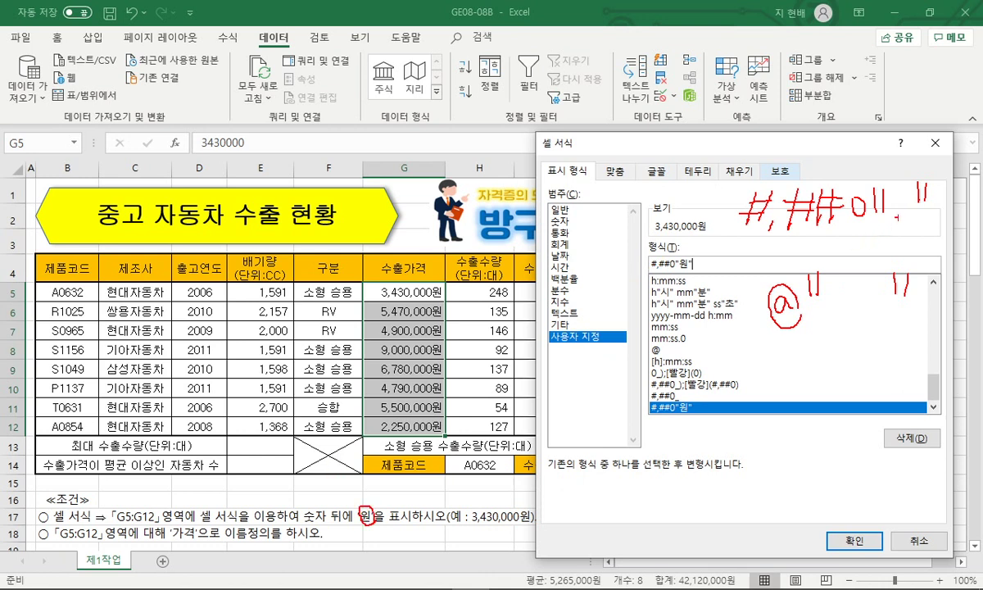
pyautogui.moveTo(834, 196)
pyautogui.mouseDown()
pyautogui.moveTo(852, 209)
pyautogui.moveTo(858, 193)
pyautogui.moveTo(857, 223)
pyautogui.mouseUp()
pyautogui.moveTo(853, 219); pyautogui.dragTo(876, 220)
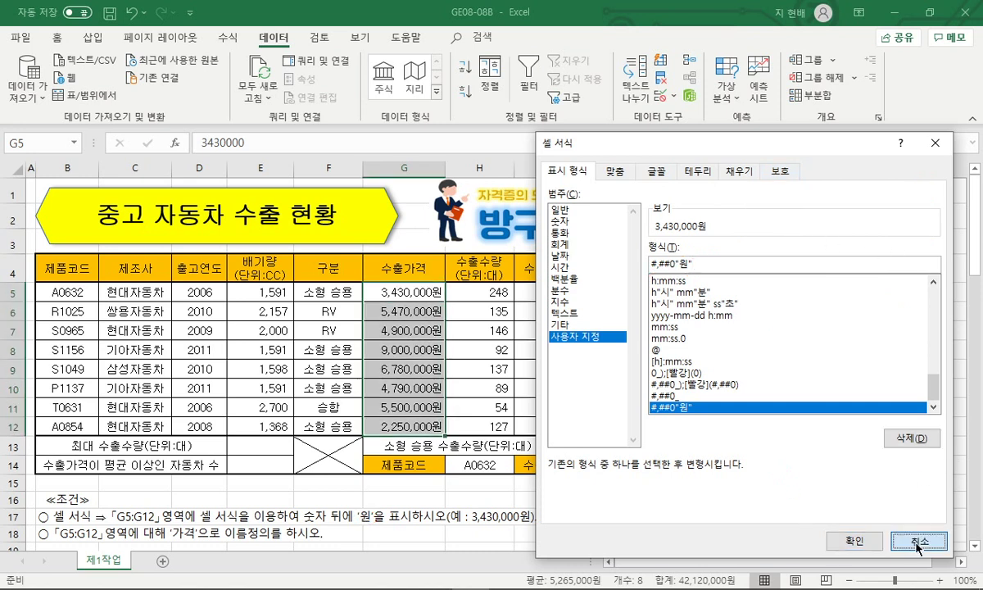
# Step: Close the cell format settings and delete row 17, which holds the "원" cell format condition
pyautogui.click(854, 541)
pyautogui.click(235, 517)
pyautogui.click(12, 516)
pyautogui.hotkey('ctrl', '-')
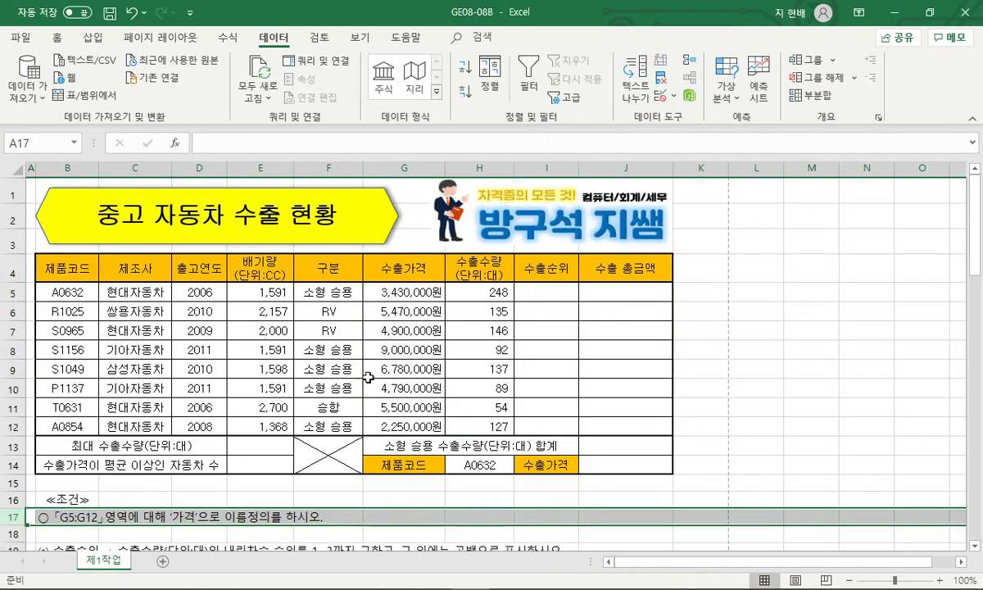
# Step: Define the name 가격 for the range G5:G12
pyautogui.click(402, 369)
pyautogui.moveTo(401, 292); pyautogui.dragTo(418, 426)
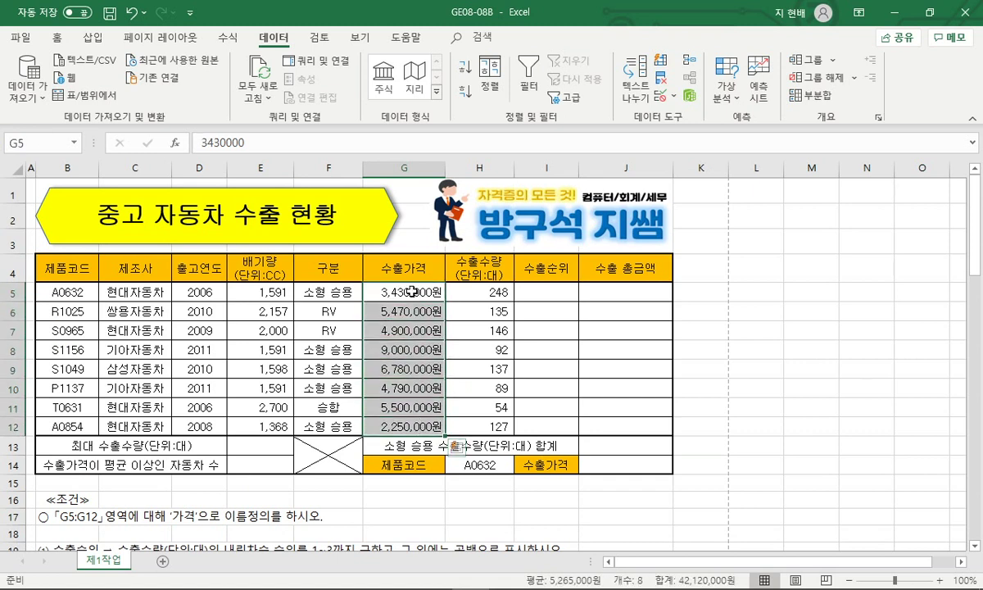
pyautogui.click(59, 147)
pyautogui.write('r')
pyautogui.press('BackSpace')
pyautogui.write('가격')
pyautogui.press('Return')
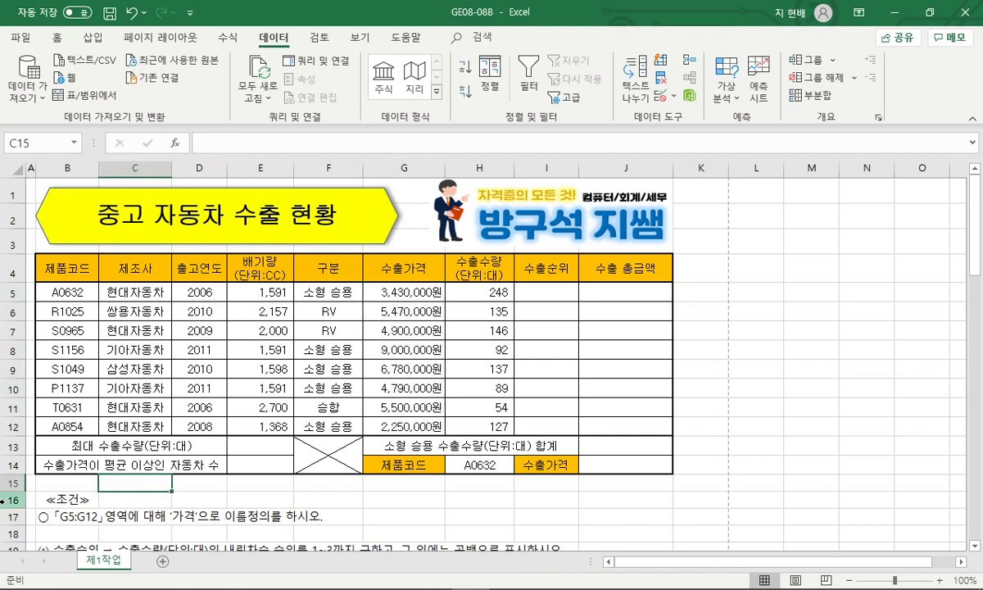
# Step: Delete the rows with the ≪조건≫ heading and the name definition condition, and shrink the workbook window to fit beside the slide show
pyautogui.moveTo(16, 499); pyautogui.dragTo(16, 516)
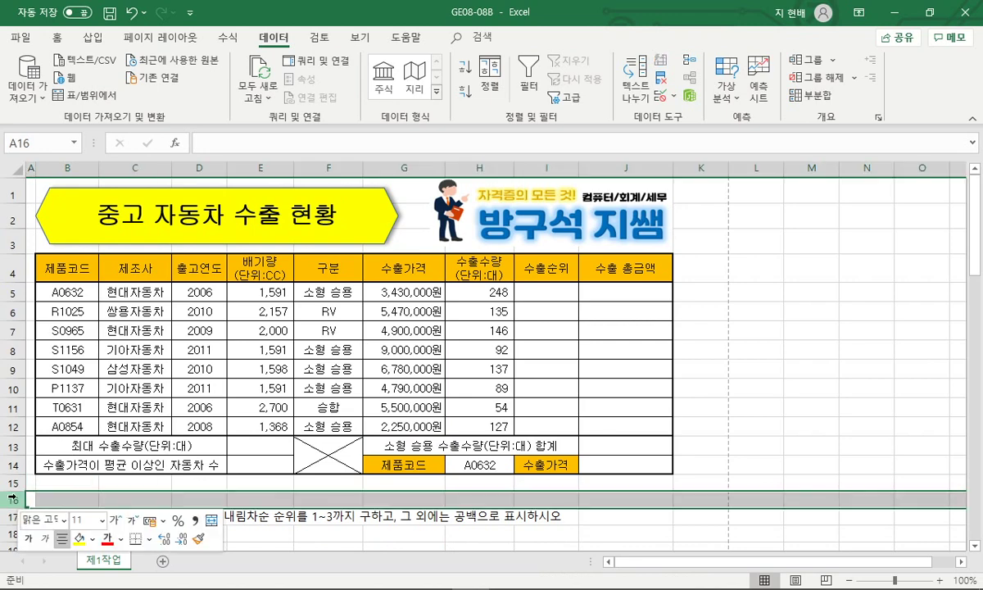
pyautogui.click(929, 12)
pyautogui.moveTo(444, 537); pyautogui.dragTo(444, 585)
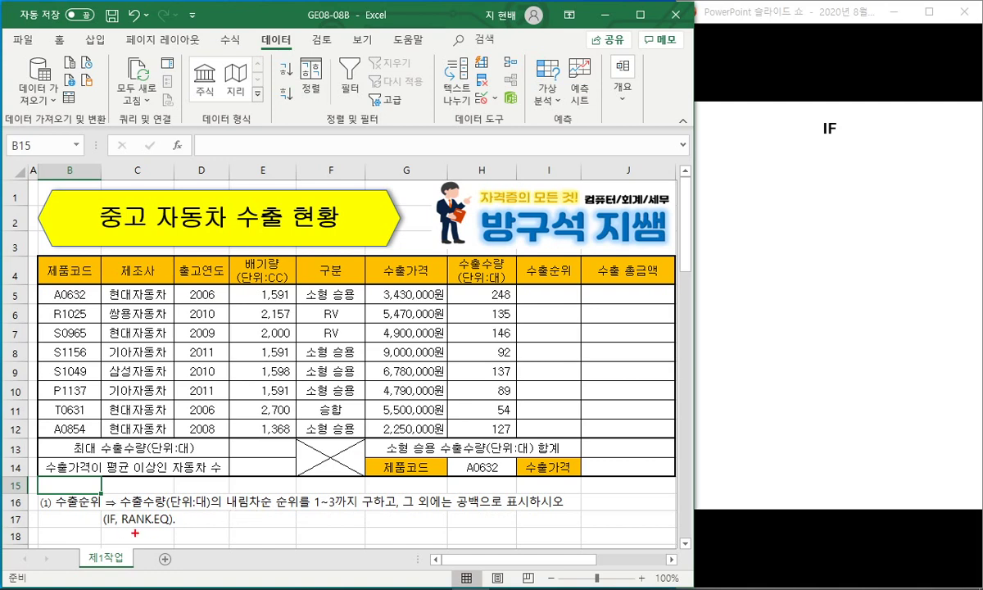
pyautogui.moveTo(131, 532); pyautogui.dragTo(161, 514)
pyautogui.moveTo(231, 506); pyautogui.dragTo(389, 507)
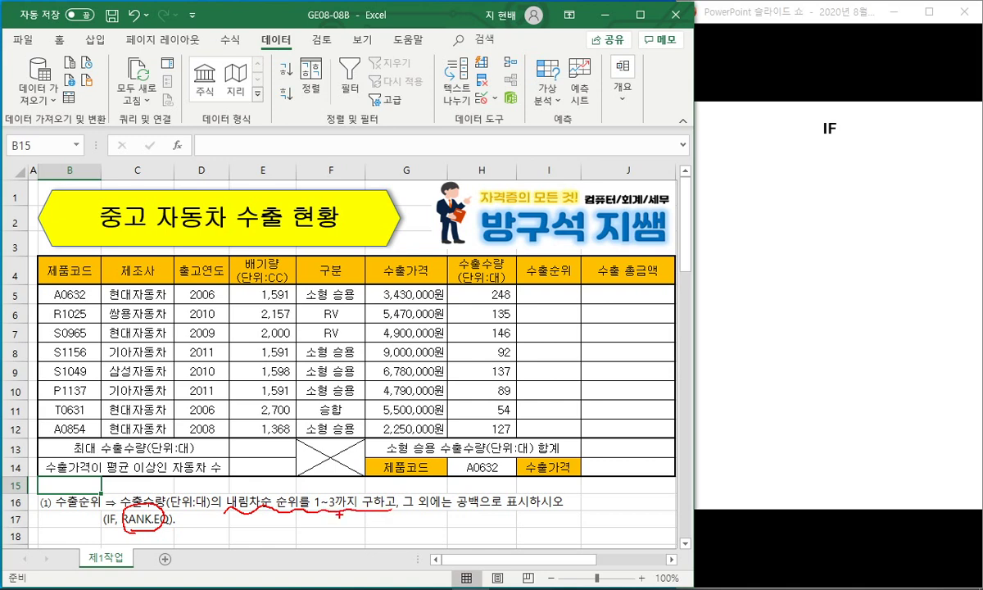
pyautogui.moveTo(331, 496)
pyautogui.mouseDown()
pyautogui.moveTo(316, 515)
pyautogui.moveTo(334, 498)
pyautogui.mouseUp()
pyautogui.moveTo(235, 520); pyautogui.dragTo(246, 519)
pyautogui.moveTo(236, 525); pyautogui.dragTo(263, 531)
pyautogui.moveTo(258, 523); pyautogui.dragTo(292, 518)
pyautogui.moveTo(286, 514)
pyautogui.mouseDown()
pyautogui.moveTo(286, 525)
pyautogui.moveTo(336, 524)
pyautogui.mouseUp()
pyautogui.moveTo(329, 534); pyautogui.dragTo(357, 532)
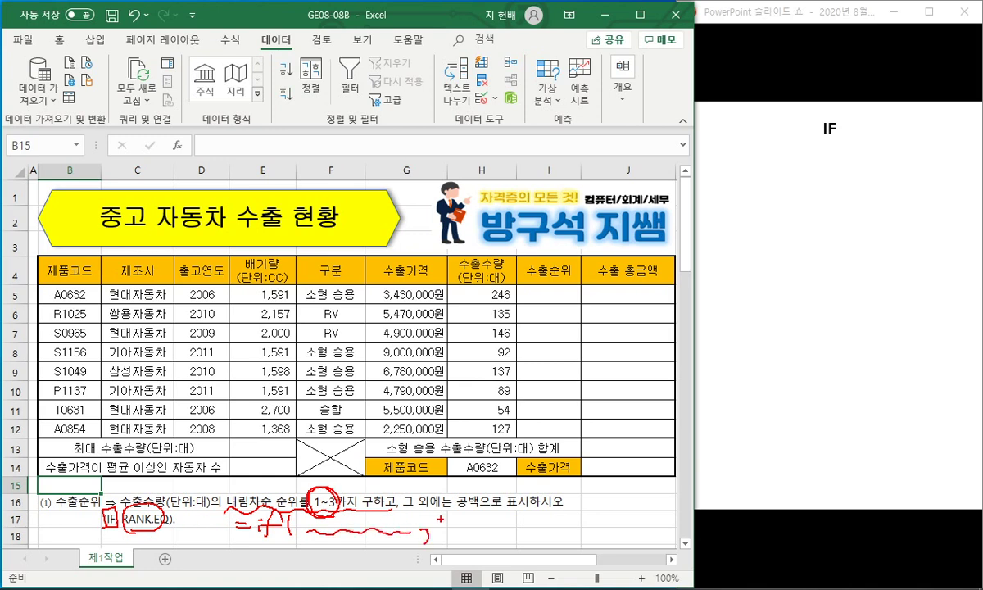
pyautogui.moveTo(443, 532); pyautogui.dragTo(497, 529)
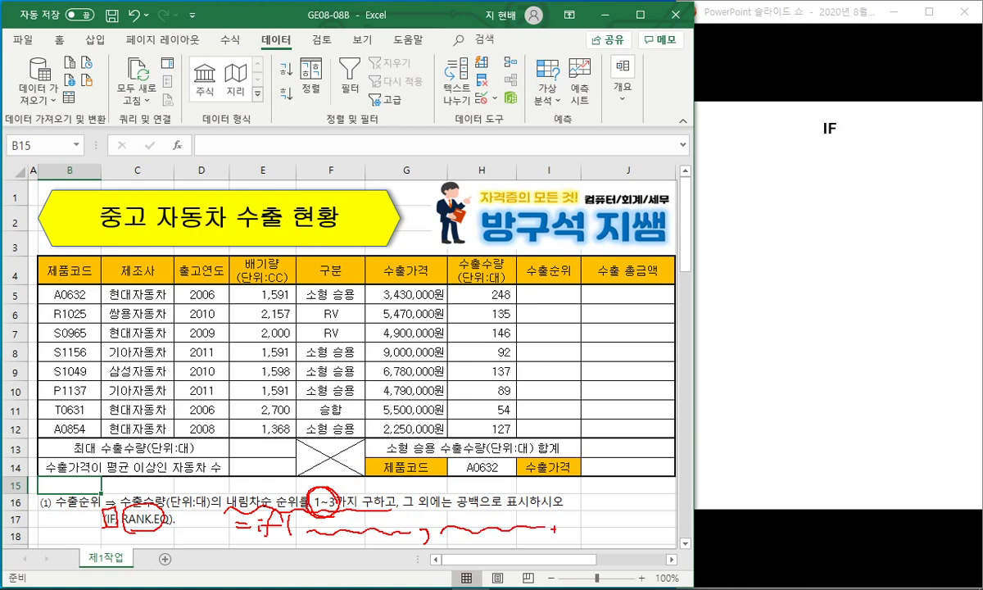
pyautogui.moveTo(560, 534); pyautogui.dragTo(558, 545)
pyautogui.moveTo(601, 506)
pyautogui.mouseDown()
pyautogui.moveTo(602, 534)
pyautogui.moveTo(591, 533)
pyautogui.mouseUp()
pyautogui.press('Escape')
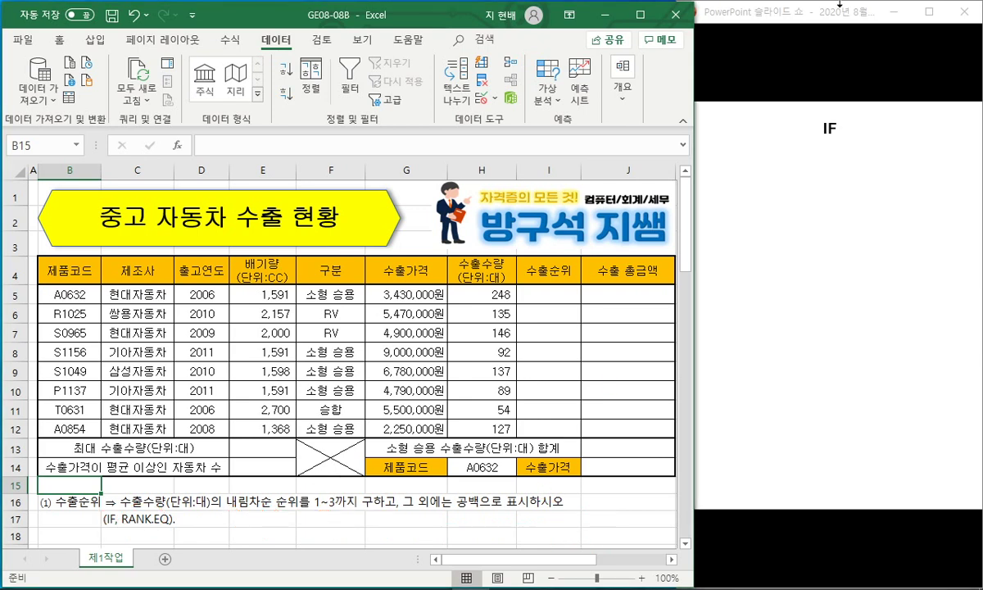
# Step: Switch to the PowerPoint slide show and advance the IF function explanation through its =IF(조건,참,거짓) syntax
pyautogui.moveTo(774, 15); pyautogui.dragTo(757, 14)
pyautogui.click(812, 96)
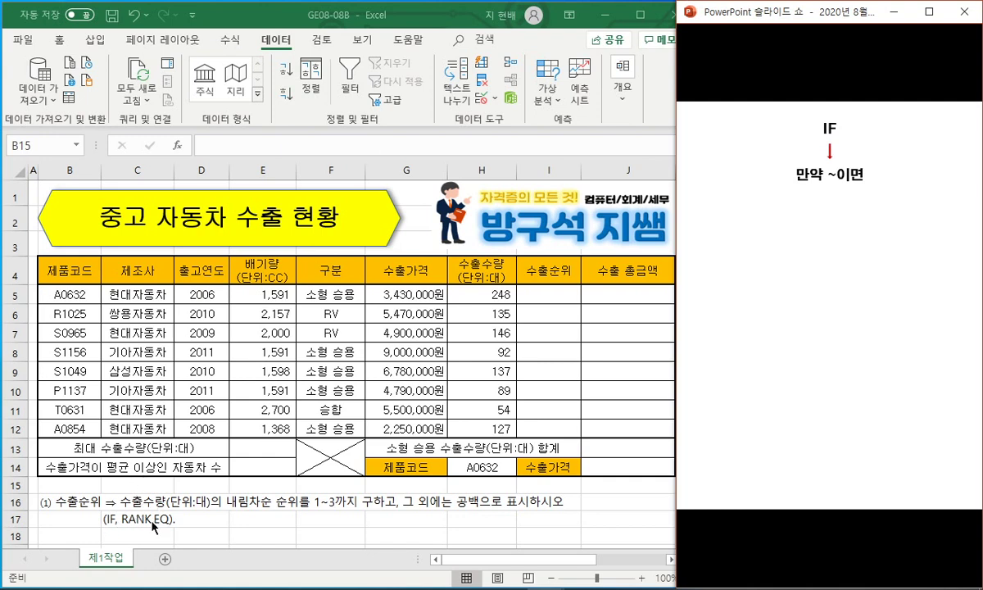
pyautogui.click(824, 254)
pyautogui.click(833, 219)
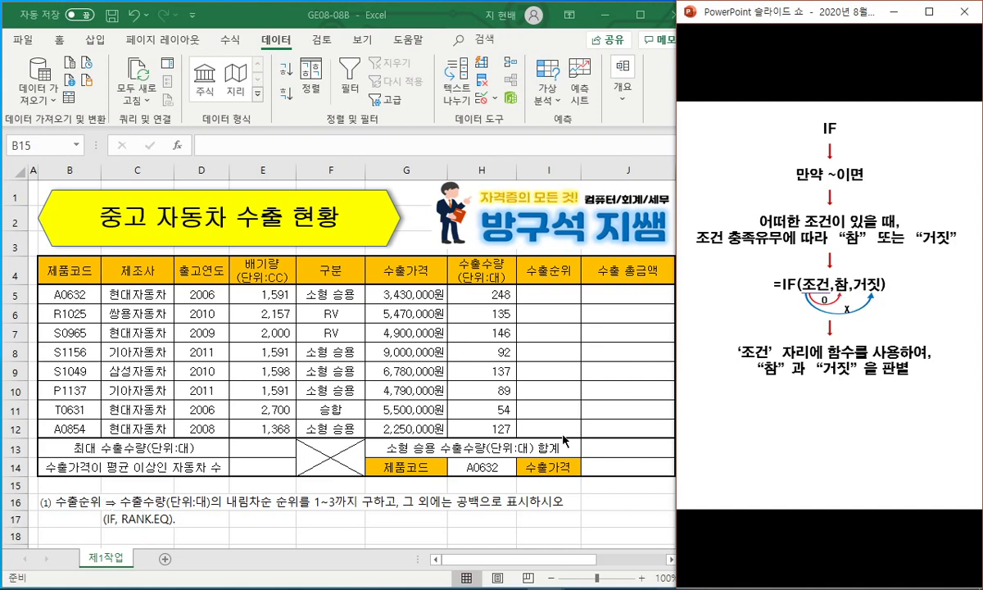
pyautogui.moveTo(228, 508); pyautogui.dragTo(331, 507)
pyautogui.moveTo(457, 508); pyautogui.dragTo(484, 509)
pyautogui.moveTo(846, 372)
pyautogui.mouseDown()
pyautogui.moveTo(557, 522)
pyautogui.moveTo(456, 510)
pyautogui.mouseUp()
pyautogui.moveTo(713, 352)
pyautogui.mouseDown()
pyautogui.moveTo(331, 328)
pyautogui.moveTo(255, 458)
pyautogui.mouseUp()
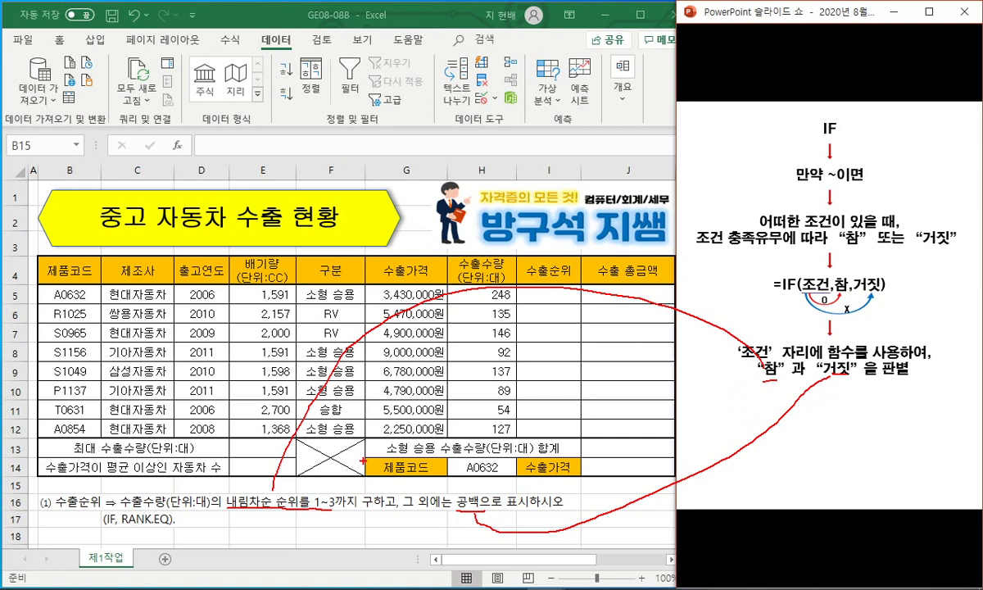
pyautogui.press('Escape')
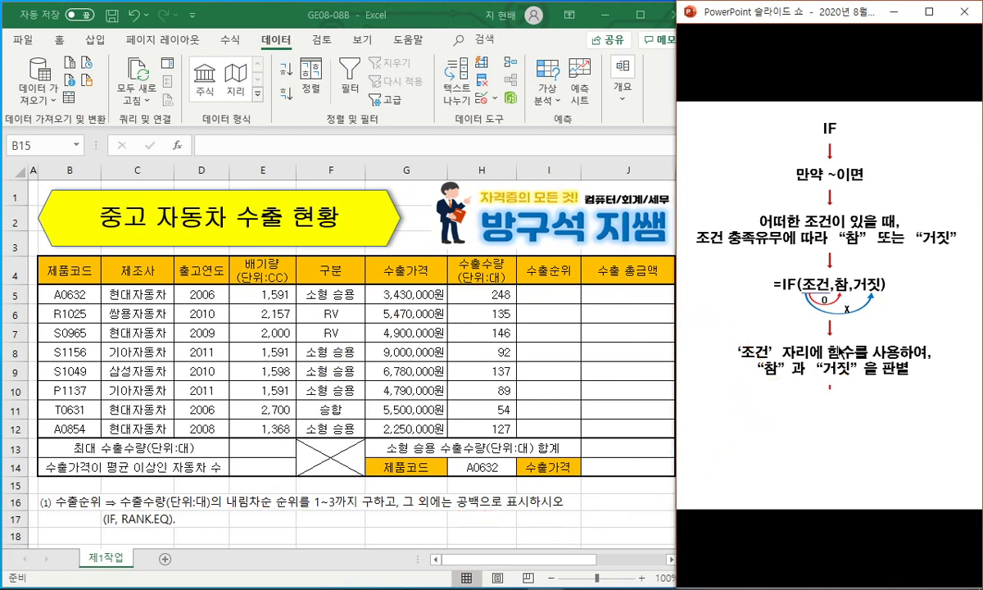
# Step: Reveal the IF slide's worked example with the formula =IF(A2>=50,"적정","미달") and the note on its comparison operator
pyautogui.click(775, 351)
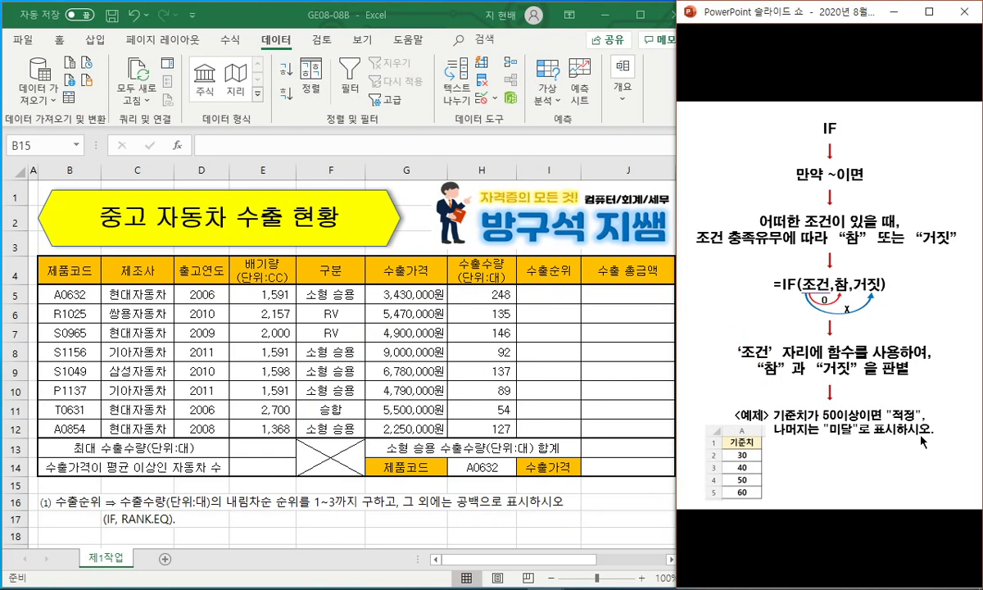
pyautogui.click(783, 468)
pyautogui.click(774, 463)
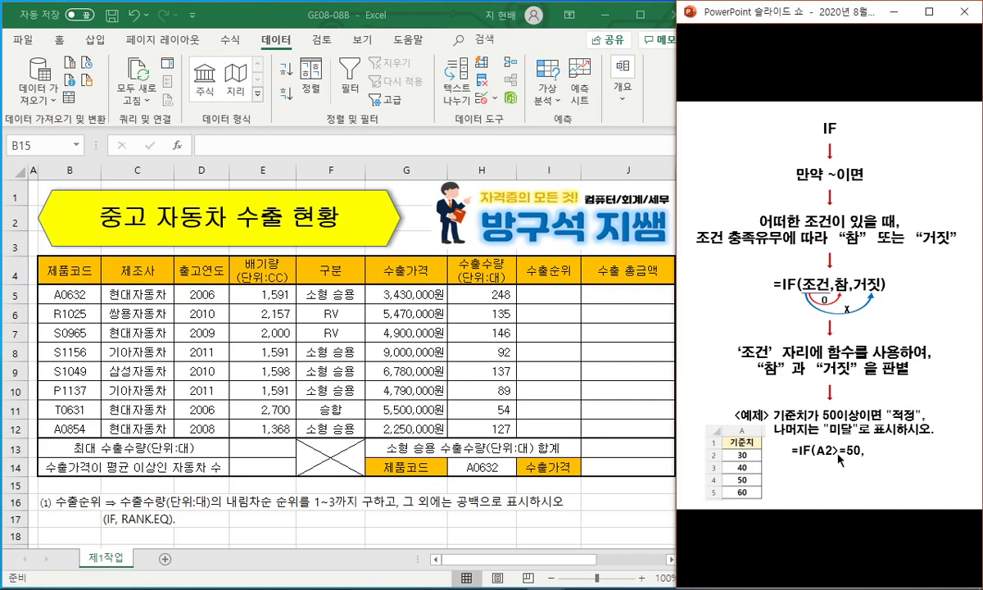
pyautogui.click(784, 420)
pyautogui.click(905, 458)
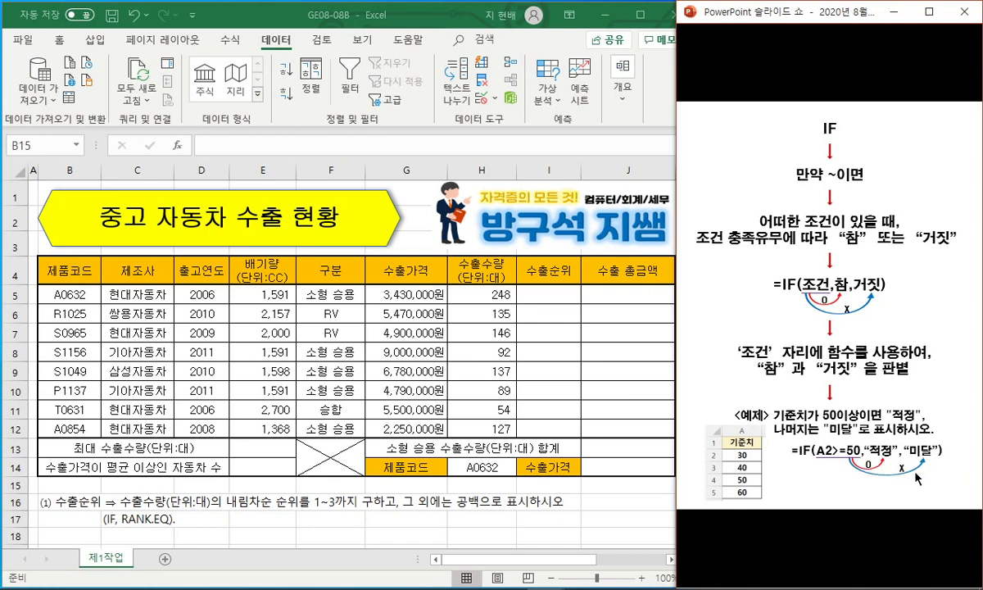
pyautogui.click(849, 465)
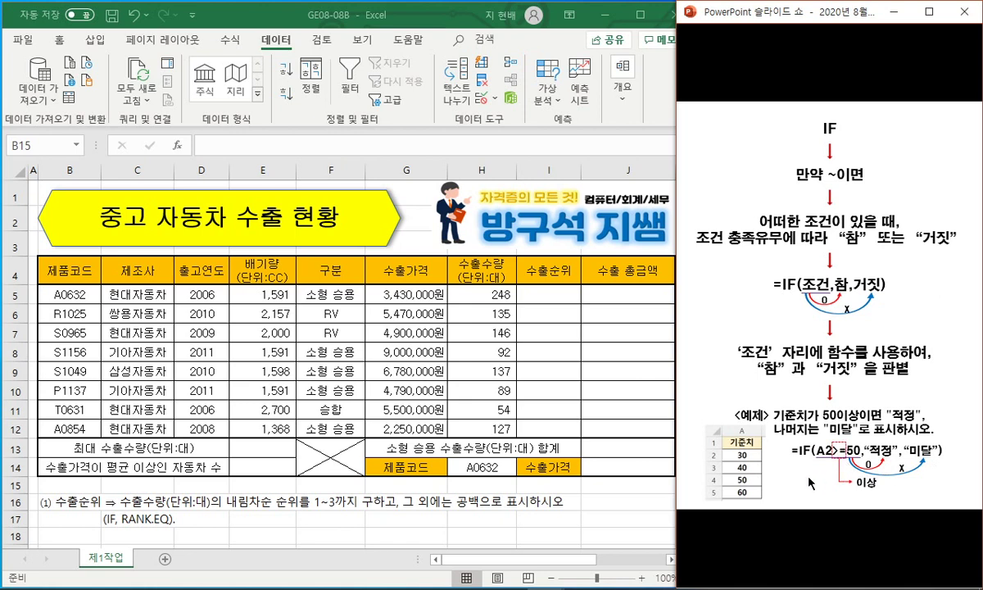
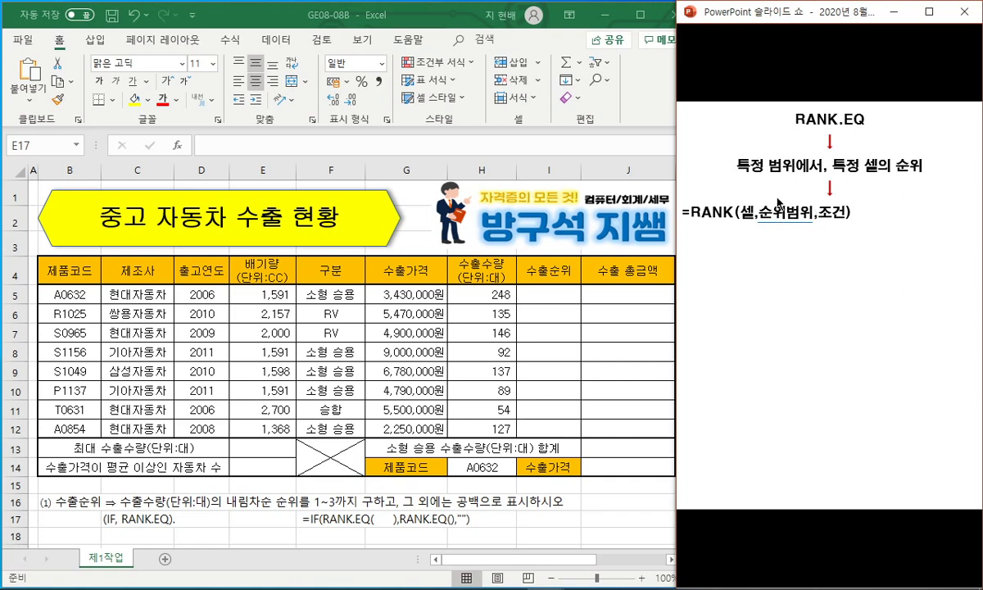
# Step: Reveal the RANK.EQ slide's notes on fixing the rank range and on the 0 and 1 sort order options
pyautogui.click(765, 217)
pyautogui.click(772, 237)
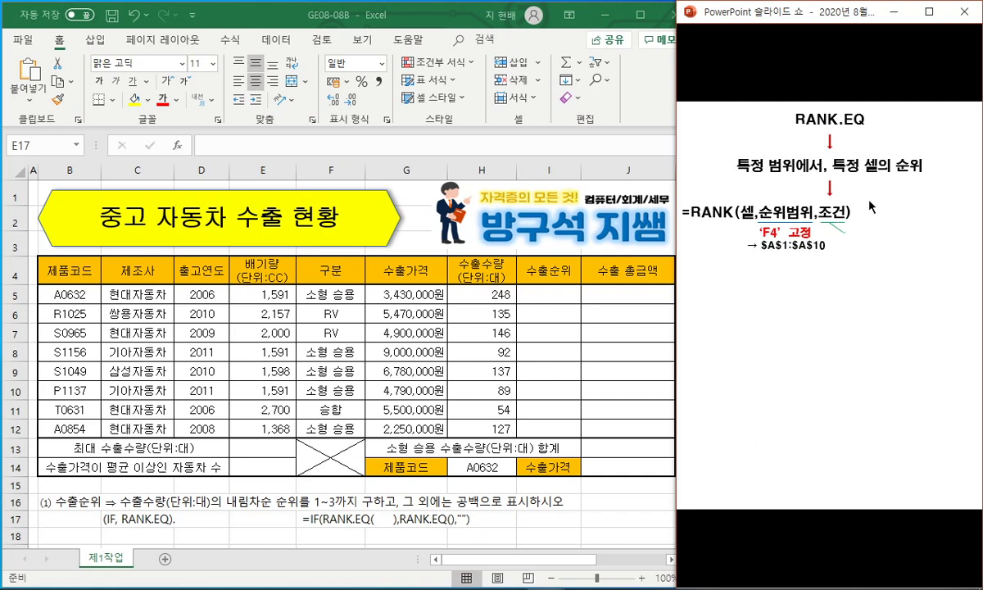
pyautogui.click(848, 171)
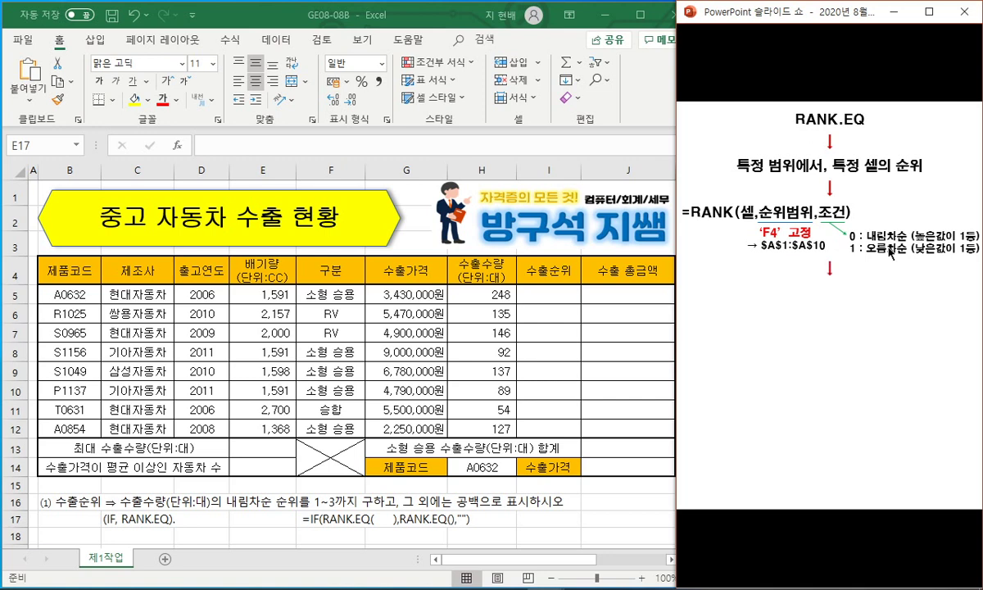
# Step: Reveal the RANK.EQ slide's 내림차순과 오름차순 example and step back to its highlighted cell and rank range
pyautogui.click(891, 252)
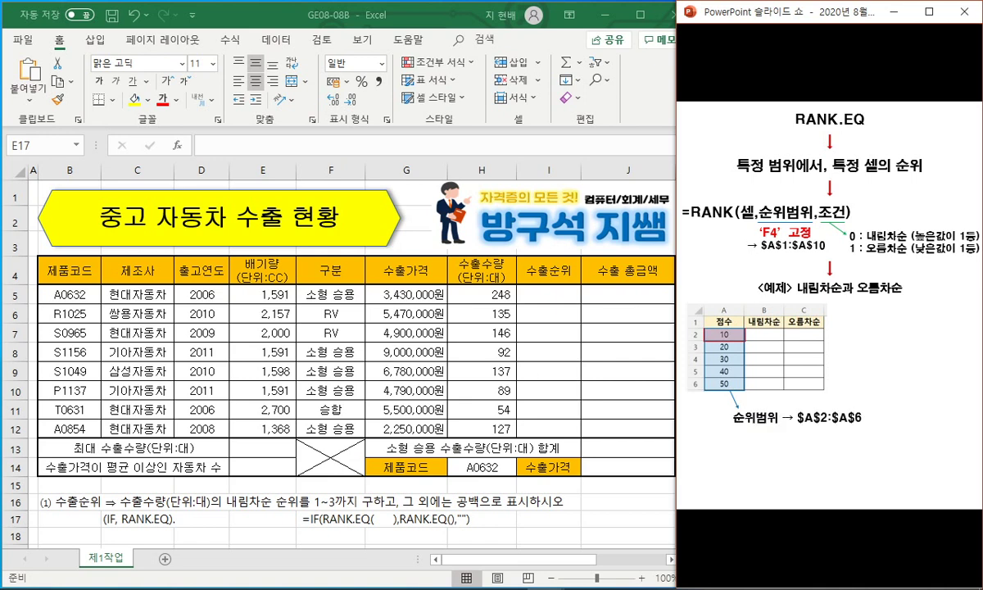
pyautogui.press('Left')
pyautogui.press('Left')
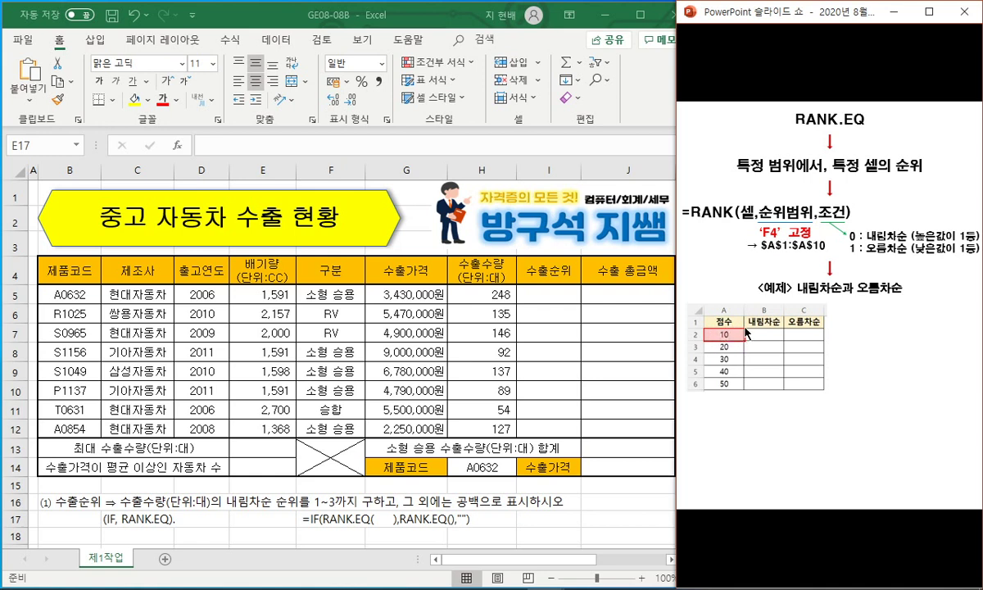
pyautogui.press('Right')
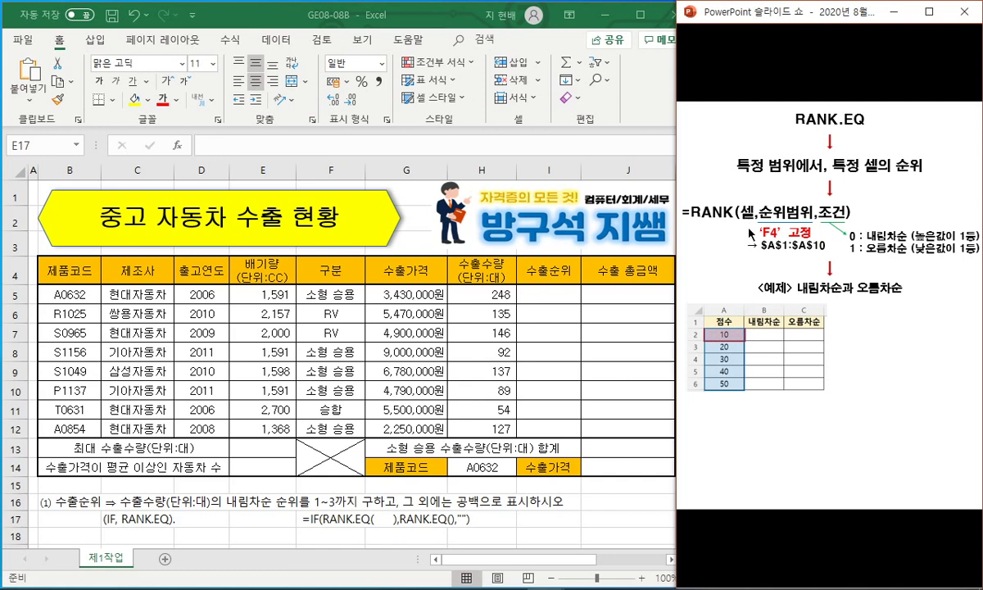
# Step: Circle the 셀 and 순위범위 arguments in ink, link them to the example's score cells, and erase the ink
pyautogui.hotkey('ctrl', 'p')
pyautogui.moveTo(747, 205)
pyautogui.mouseDown()
pyautogui.moveTo(733, 216)
pyautogui.moveTo(752, 220)
pyautogui.moveTo(706, 309)
pyautogui.mouseUp()
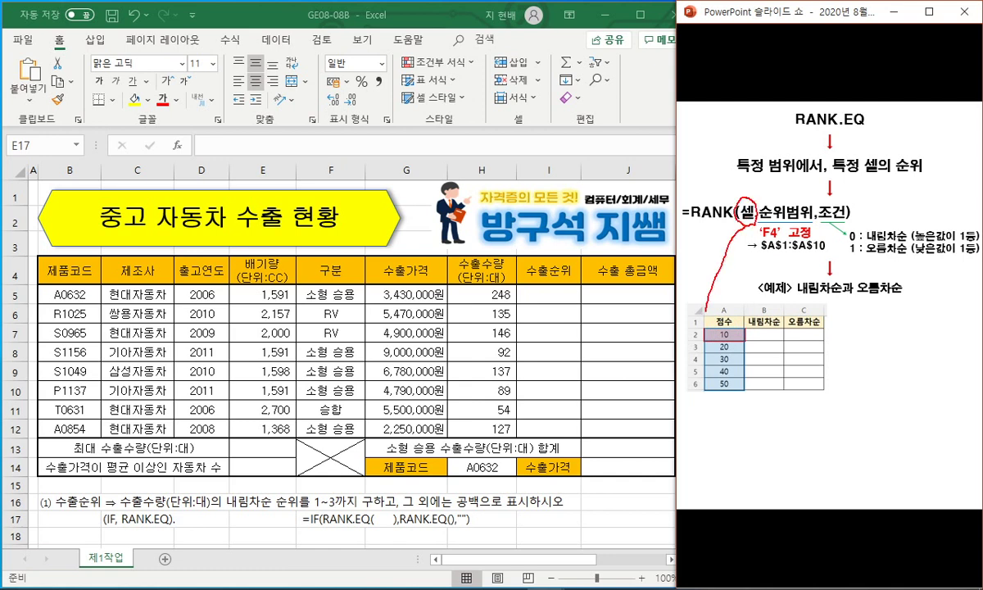
pyautogui.moveTo(739, 194); pyautogui.dragTo(749, 237)
pyautogui.moveTo(734, 331)
pyautogui.mouseDown()
pyautogui.moveTo(703, 384)
pyautogui.moveTo(737, 321)
pyautogui.mouseUp()
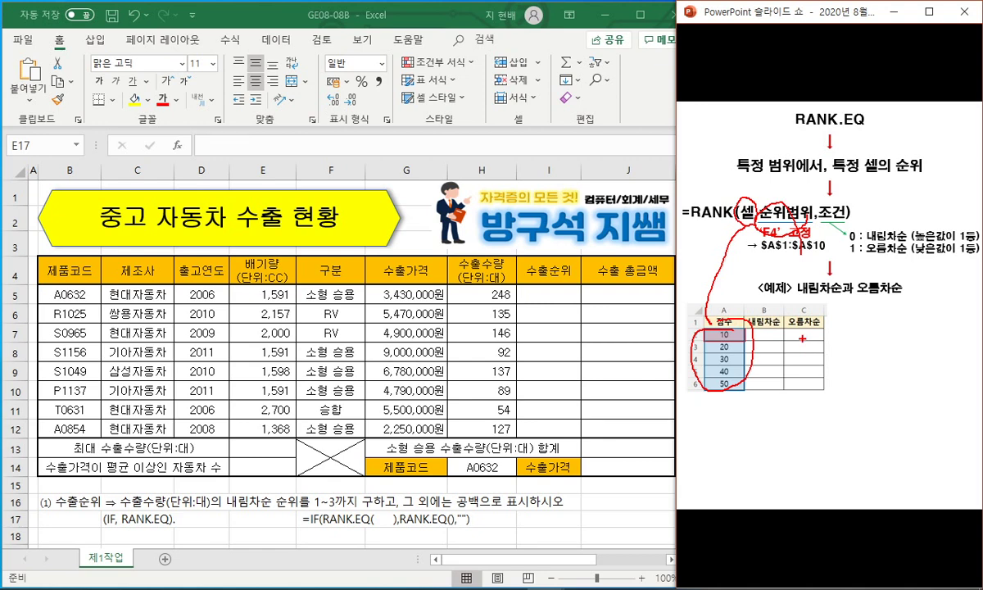
pyautogui.press('e')
# Step: Reveal the example's fixed range $A$2:$A$6 and its descending formula =RANK(A2,$A$2:$A$6,0)
pyautogui.press('Right')
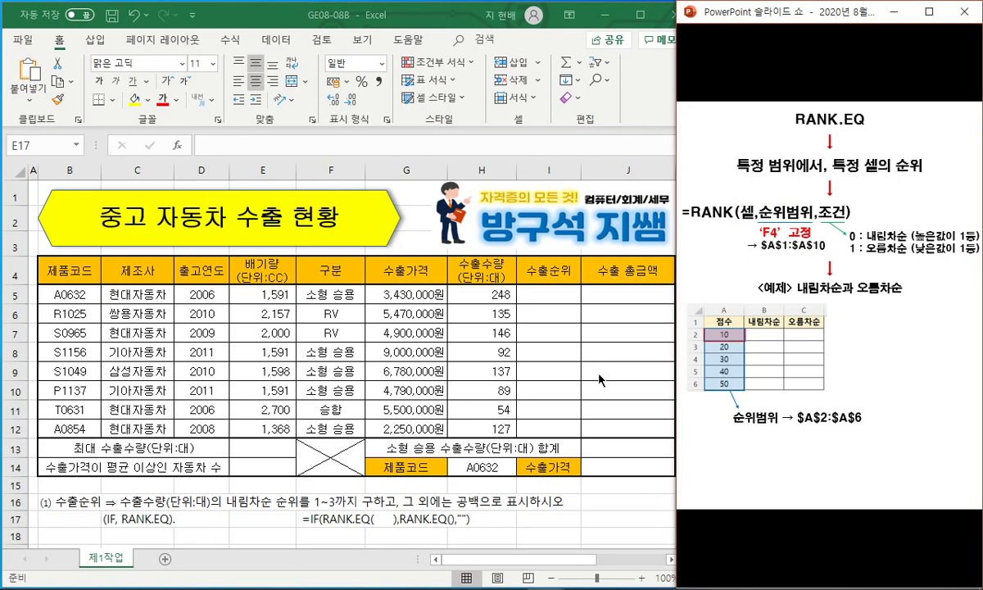
pyautogui.press('Right')
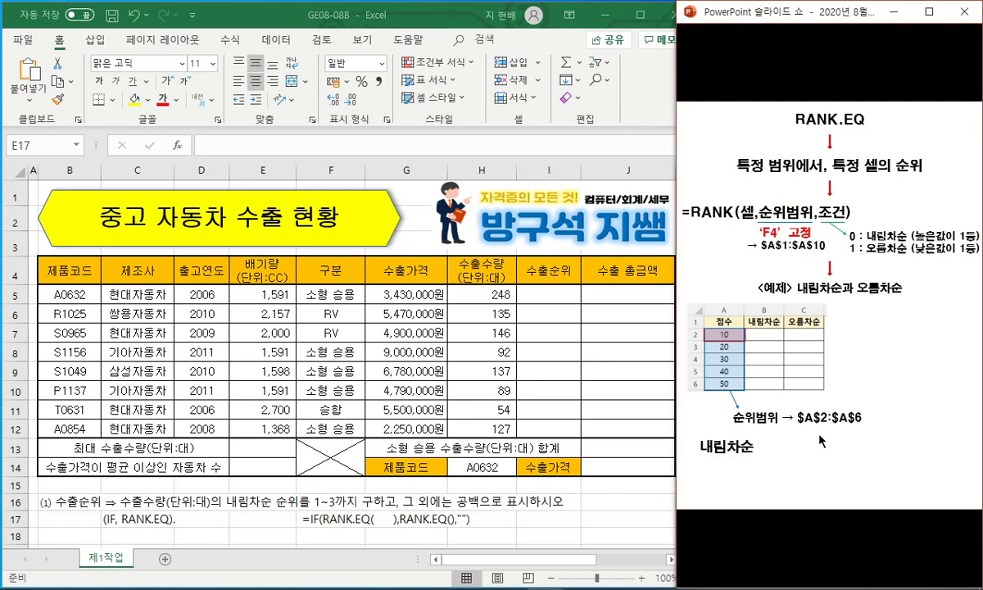
pyautogui.press('Right')
pyautogui.press('Right')
pyautogui.press('Right')
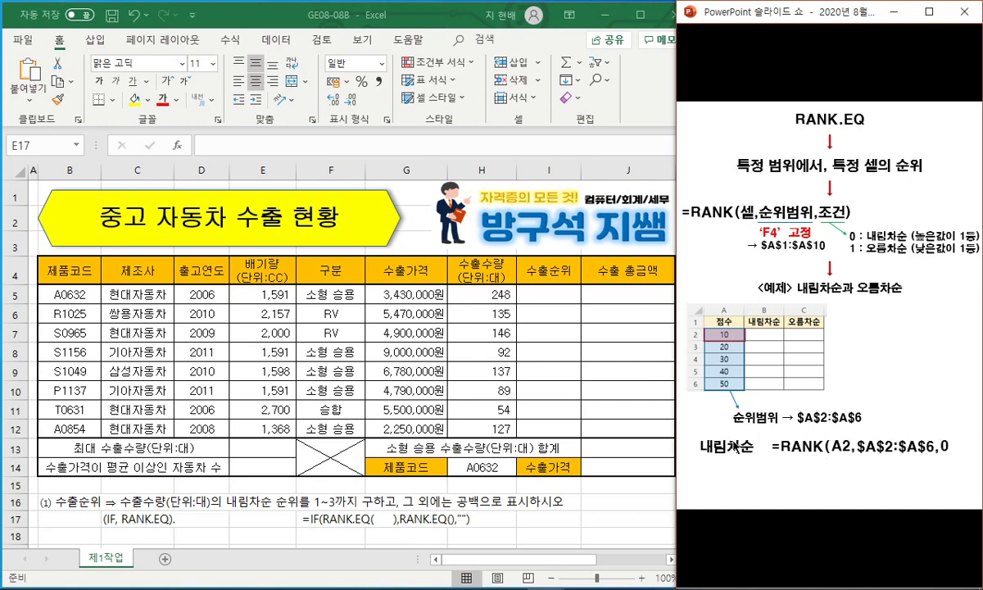
pyautogui.press('Right')
# Step: Reveal the ascending formula =RANK(A2,$A$2:$A$6,1), its ranks and the highlights on the fixed ranges
pyautogui.press('Right')
pyautogui.press('Right')
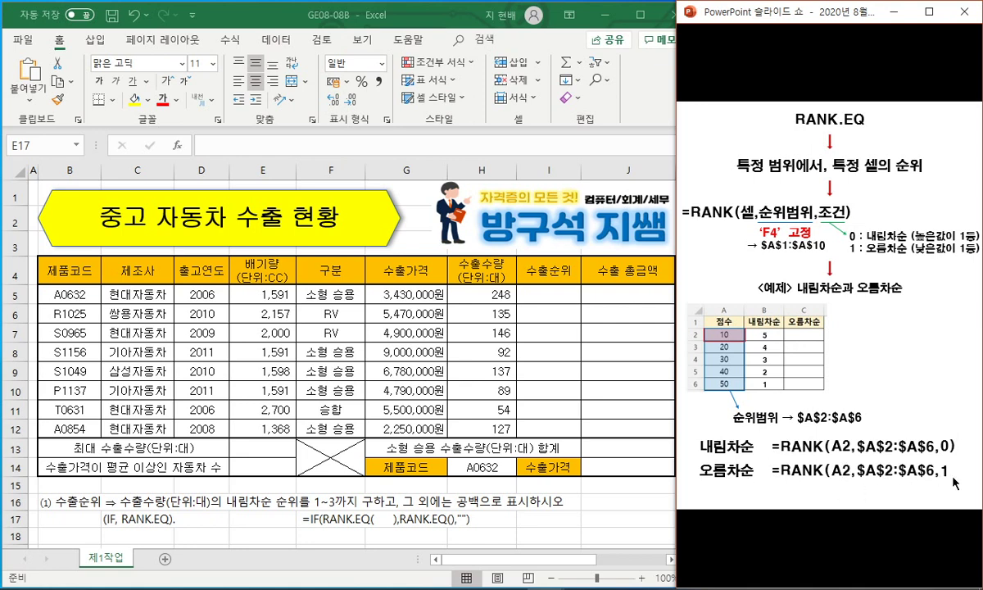
pyautogui.press('Right')
pyautogui.press('Right')
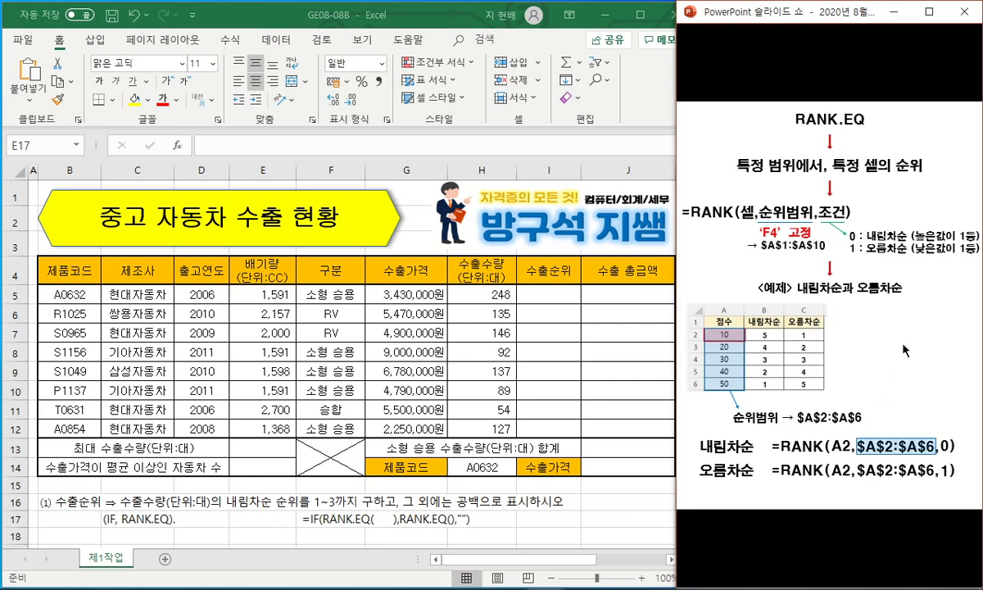
pyautogui.press('Right')
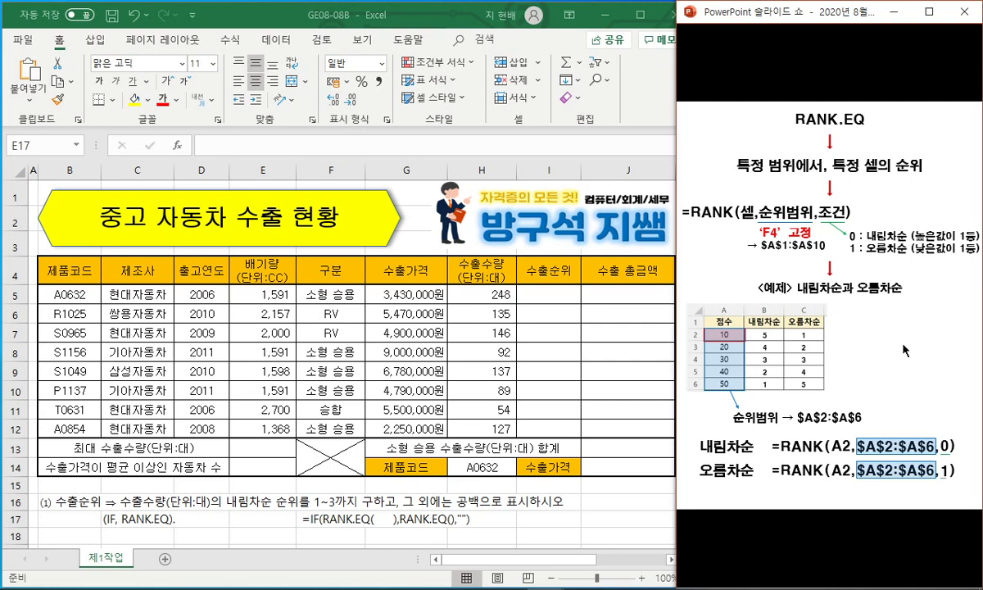
# Step: Switch to the Excel worksheet, mark the 1~3 rank condition and its <=3 test in ink on the formula hint, and clear the ink
pyautogui.click(417, 487)
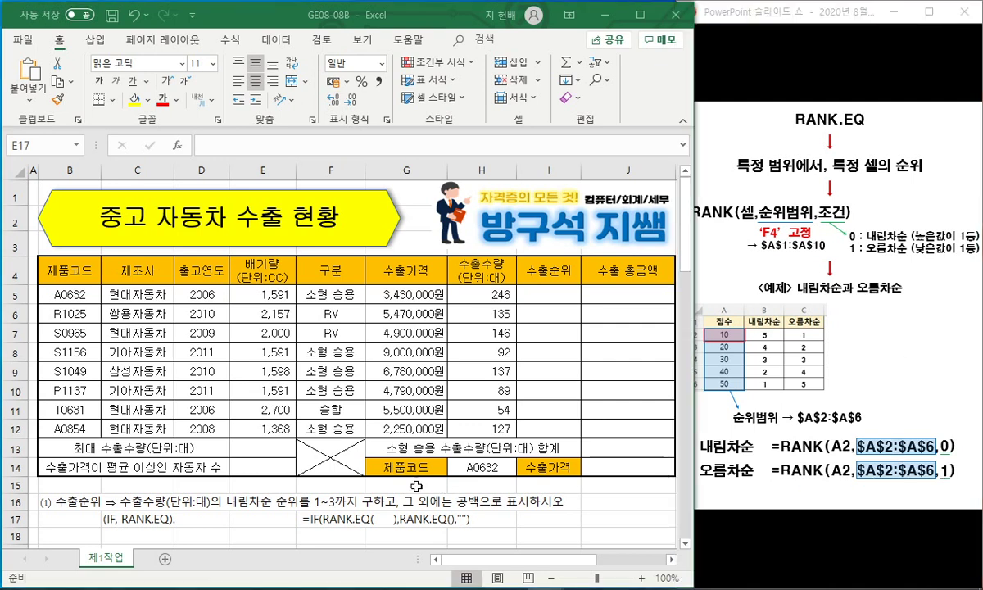
pyautogui.moveTo(233, 503); pyautogui.dragTo(330, 503)
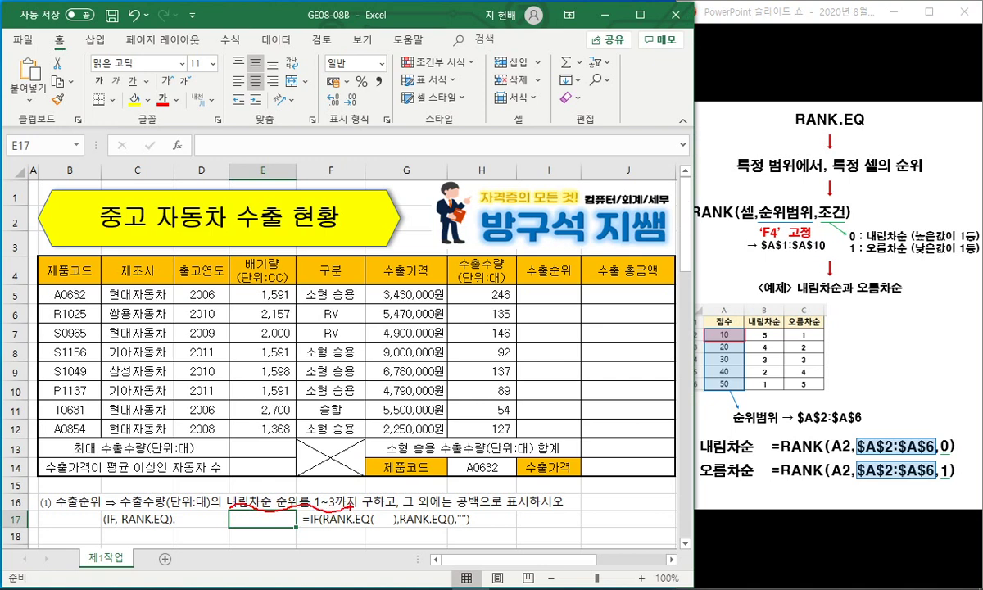
pyautogui.moveTo(324, 527)
pyautogui.mouseDown()
pyautogui.moveTo(386, 527)
pyautogui.moveTo(375, 543)
pyautogui.moveTo(421, 537)
pyautogui.mouseUp()
pyautogui.moveTo(414, 542)
pyautogui.mouseDown()
pyautogui.moveTo(436, 539)
pyautogui.moveTo(429, 545)
pyautogui.mouseUp()
pyautogui.moveTo(365, 510)
pyautogui.mouseDown()
pyautogui.moveTo(326, 516)
pyautogui.moveTo(398, 519)
pyautogui.moveTo(397, 542)
pyautogui.moveTo(443, 547)
pyautogui.mouseUp()
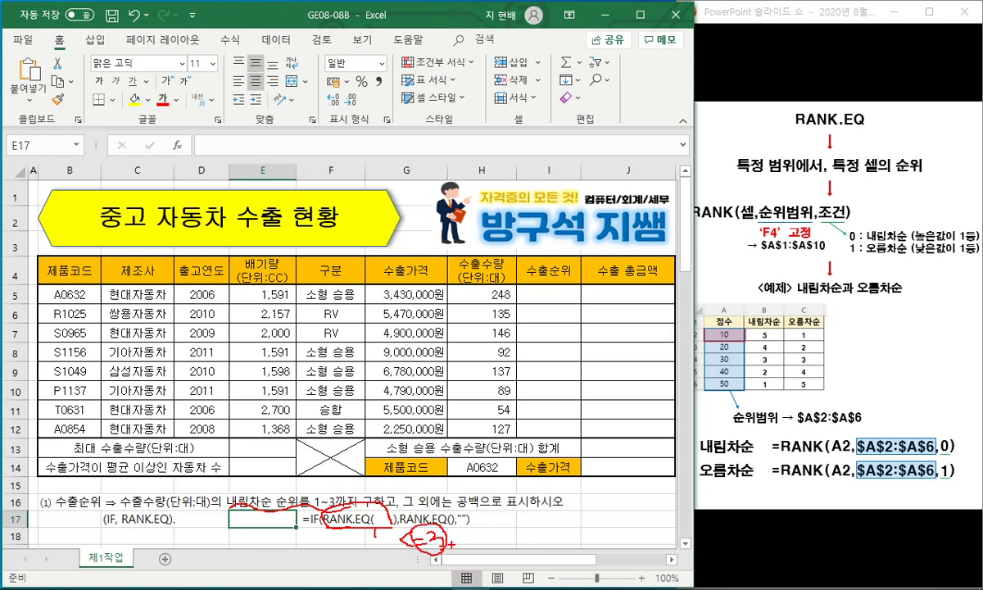
pyautogui.moveTo(455, 545); pyautogui.dragTo(457, 564)
pyautogui.moveTo(451, 527); pyautogui.dragTo(502, 539)
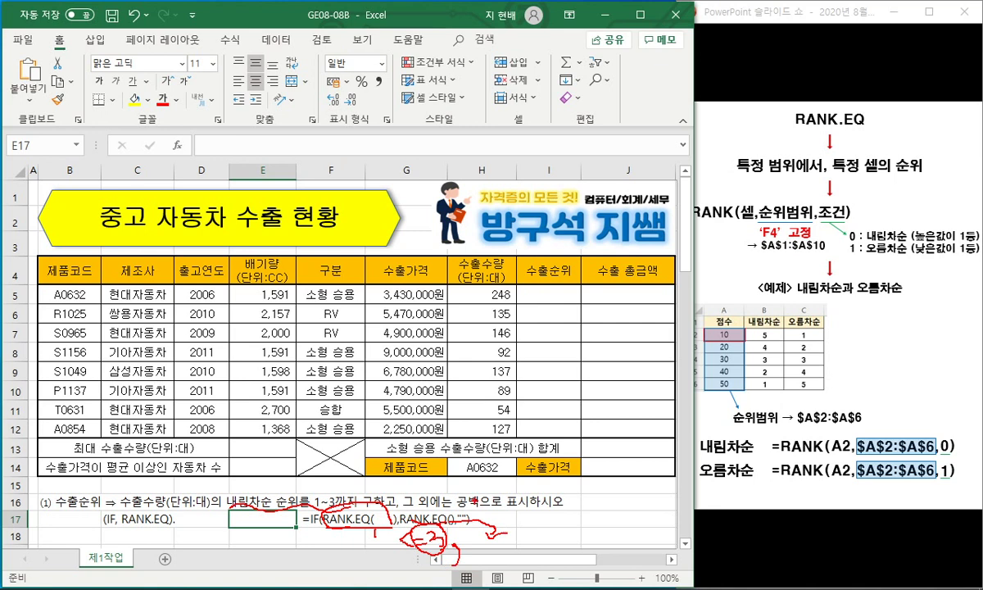
pyautogui.press('Escape')
# Step: Start an IF formula in I5 with RANK.EQ(H5,$H$5:$H$12,0) as its first argument, using descending order
pyautogui.doubleClick(541, 293)
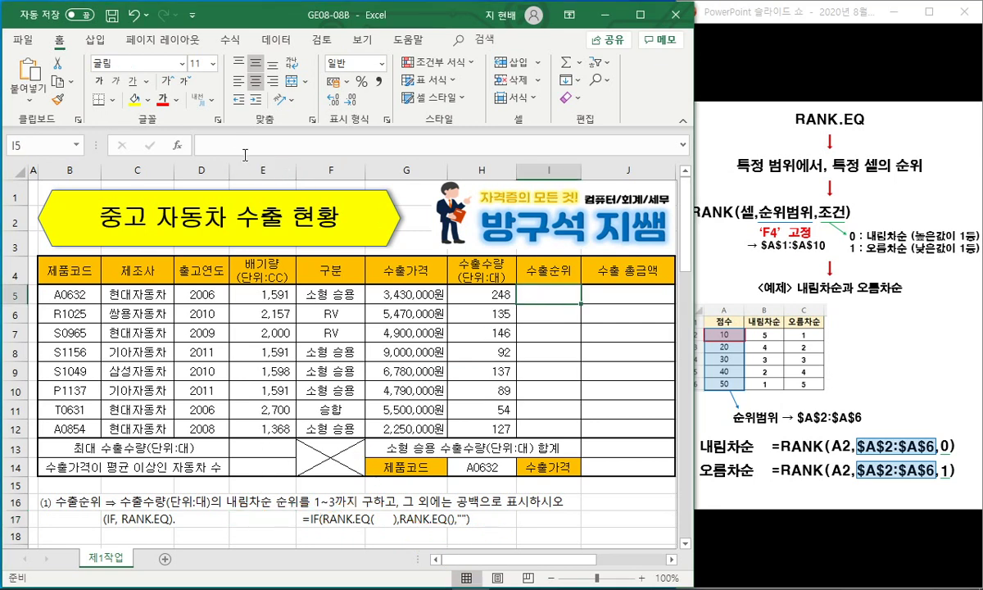
pyautogui.write('=IF(')
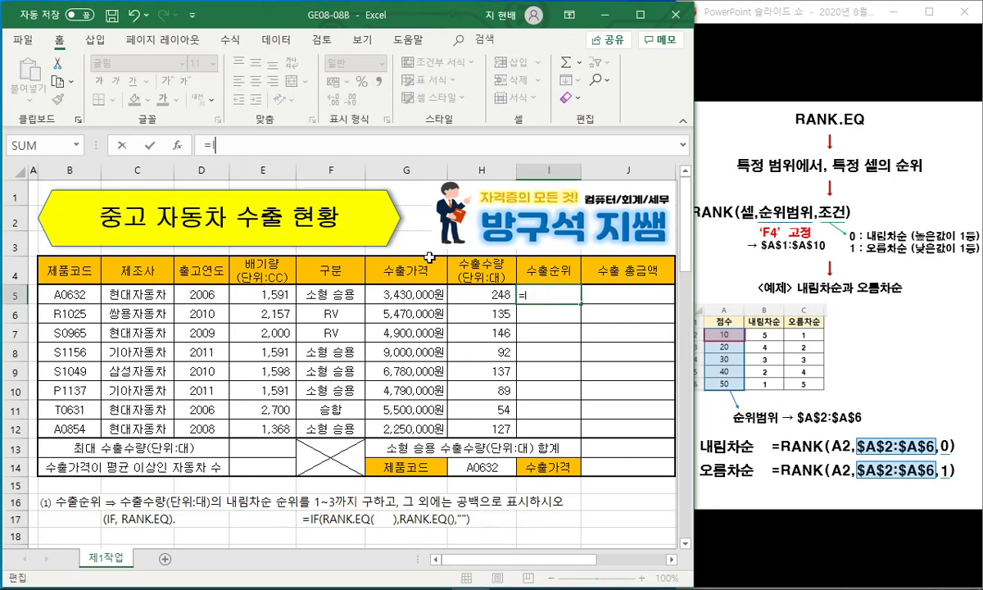
pyautogui.write('RANK.EQ(')
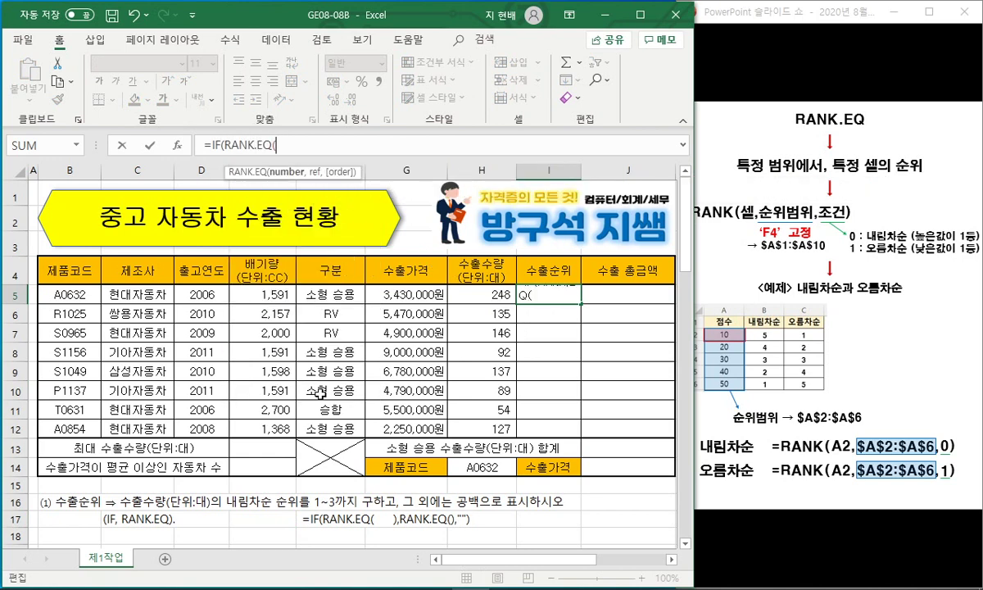
pyautogui.click(455, 290)
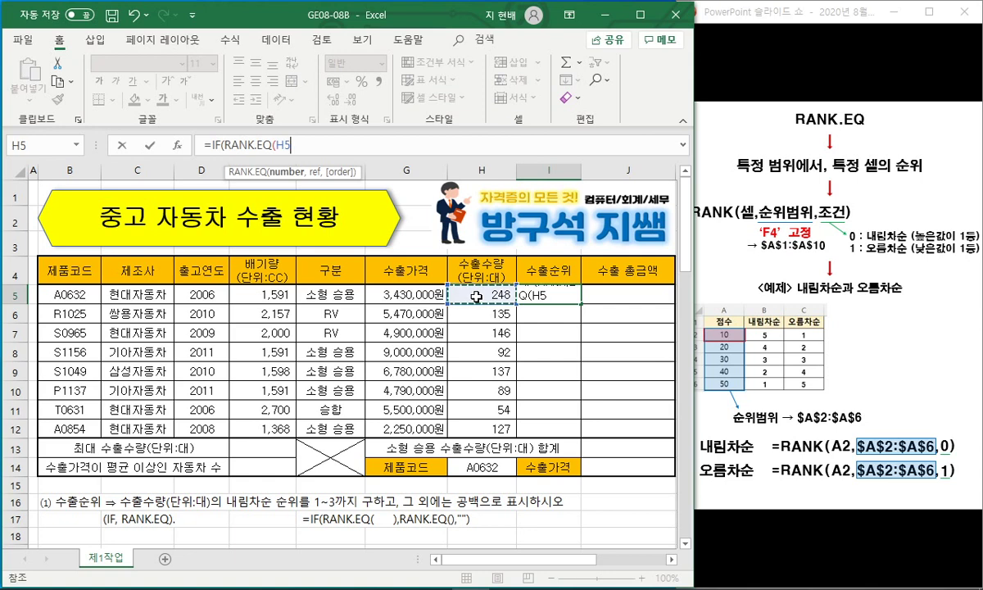
pyautogui.write(',')
pyautogui.moveTo(472, 293); pyautogui.dragTo(475, 425)
pyautogui.press('F4')
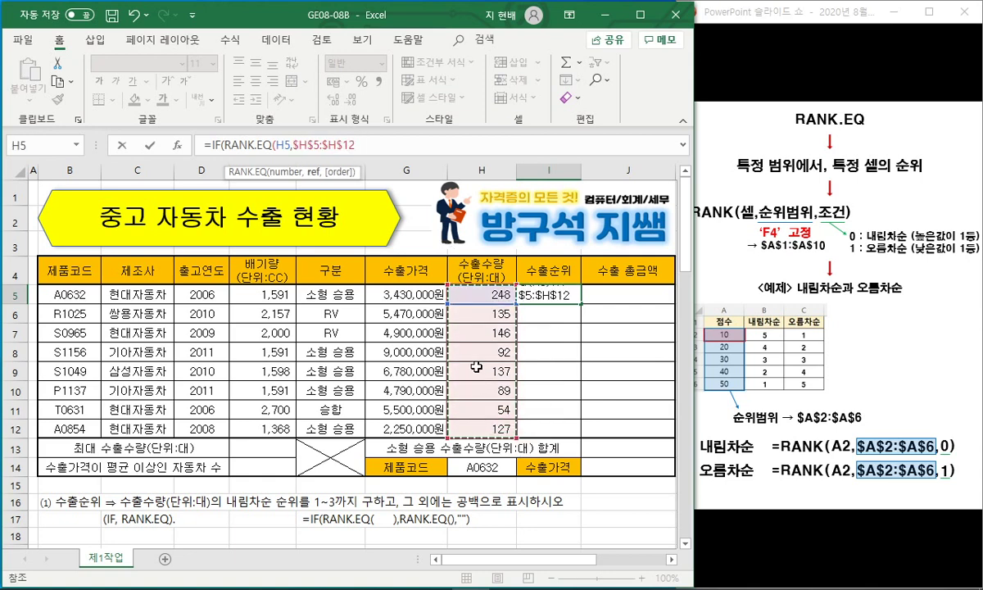
pyautogui.write(',')
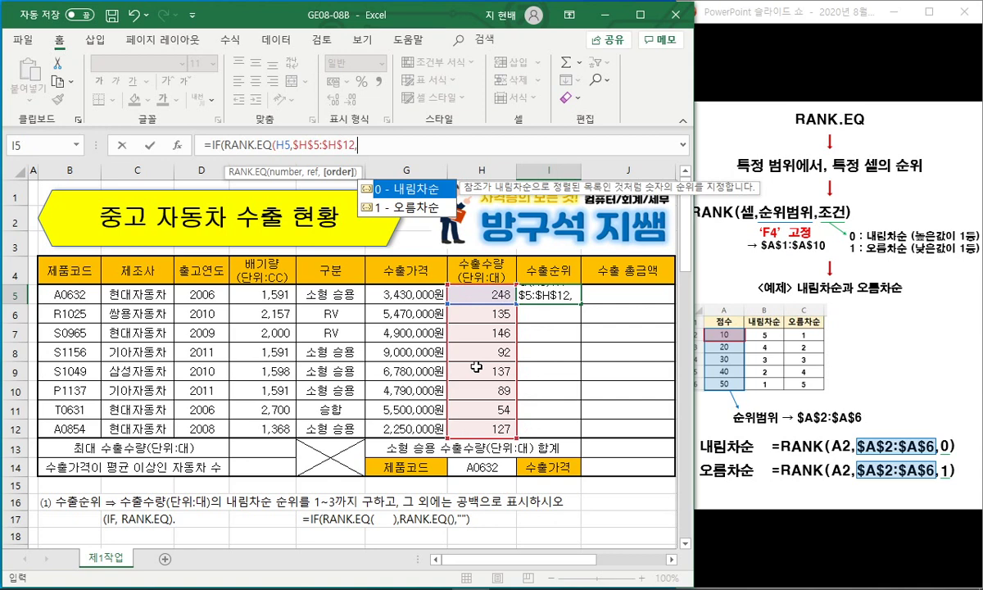
pyautogui.doubleClick(422, 195)
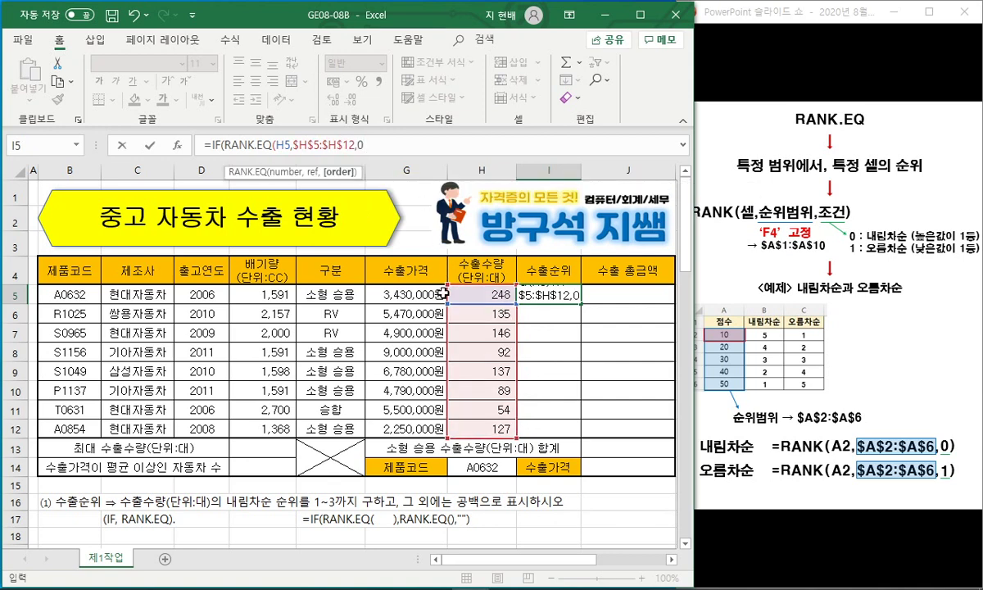
pyautogui.write('),')
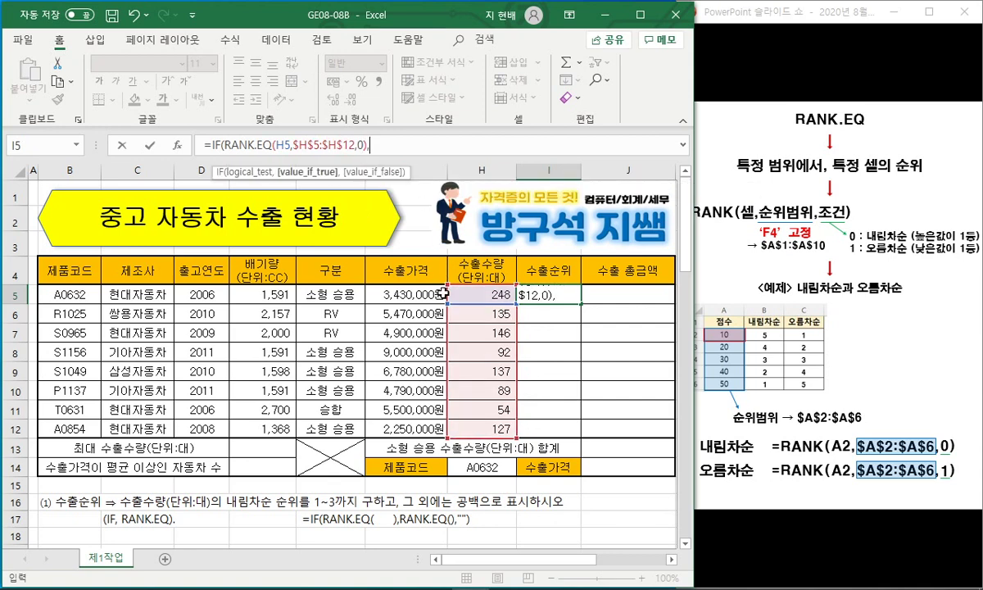
# Step: Complete the I5 formula with RANK.EQ(H5,$H$5:$H$12,0) as the true value and "" as the false value
pyautogui.write('RANK')
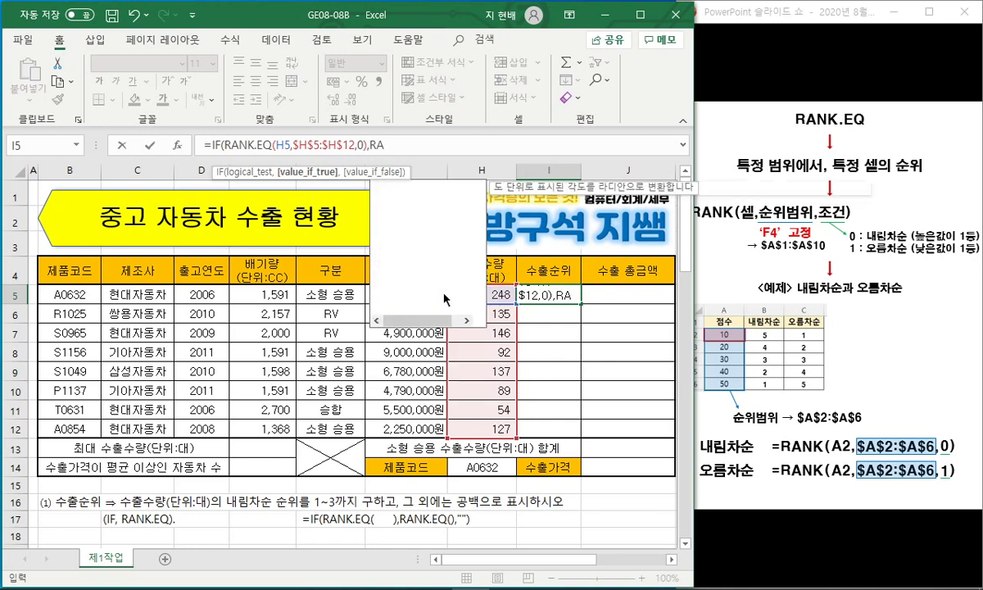
pyautogui.write('.EQ(H')
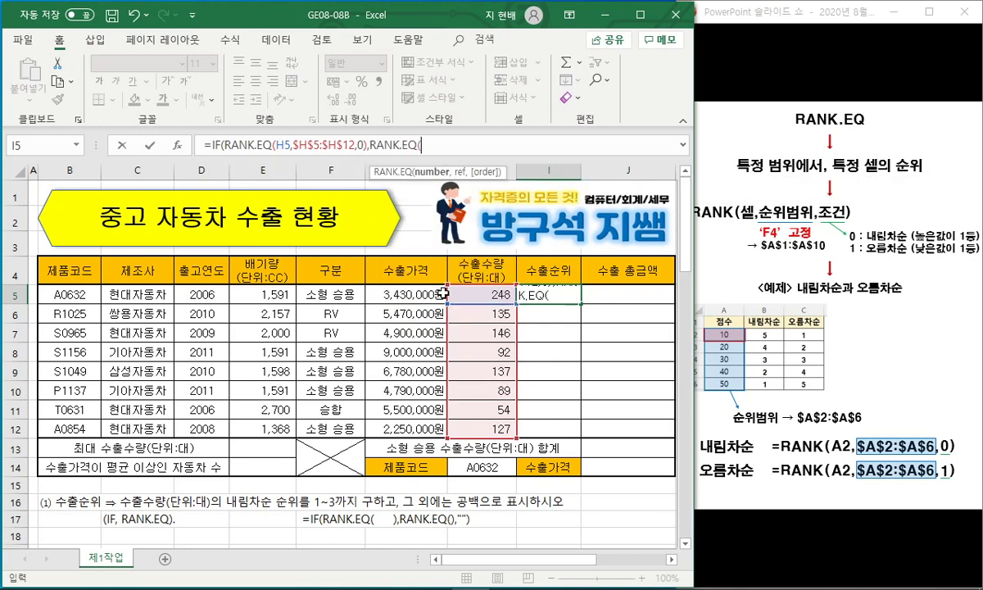
pyautogui.write('5,')
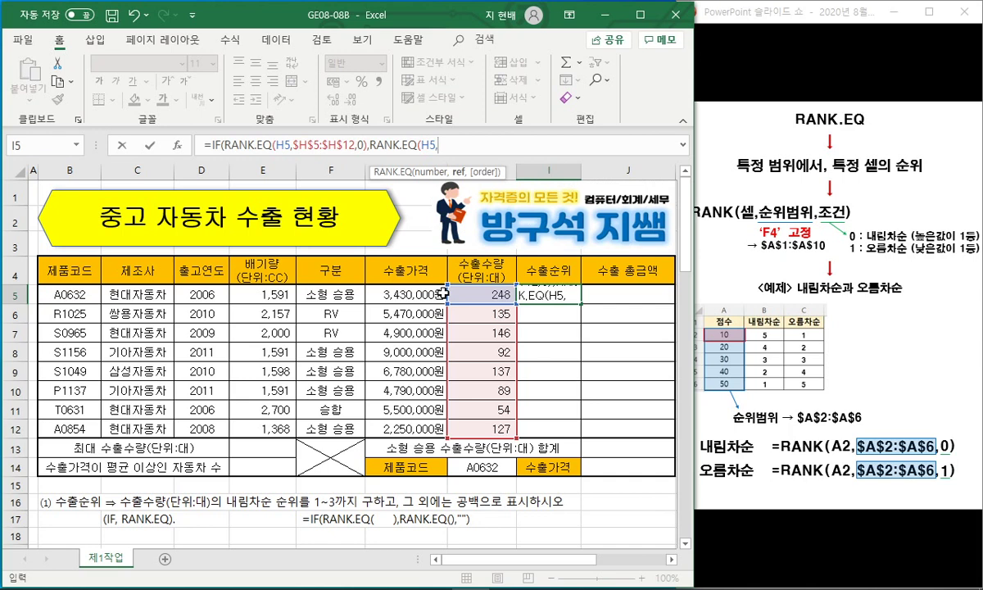
pyautogui.click(464, 305)
pyautogui.moveTo(464, 305); pyautogui.dragTo(491, 425)
pyautogui.press('F4')
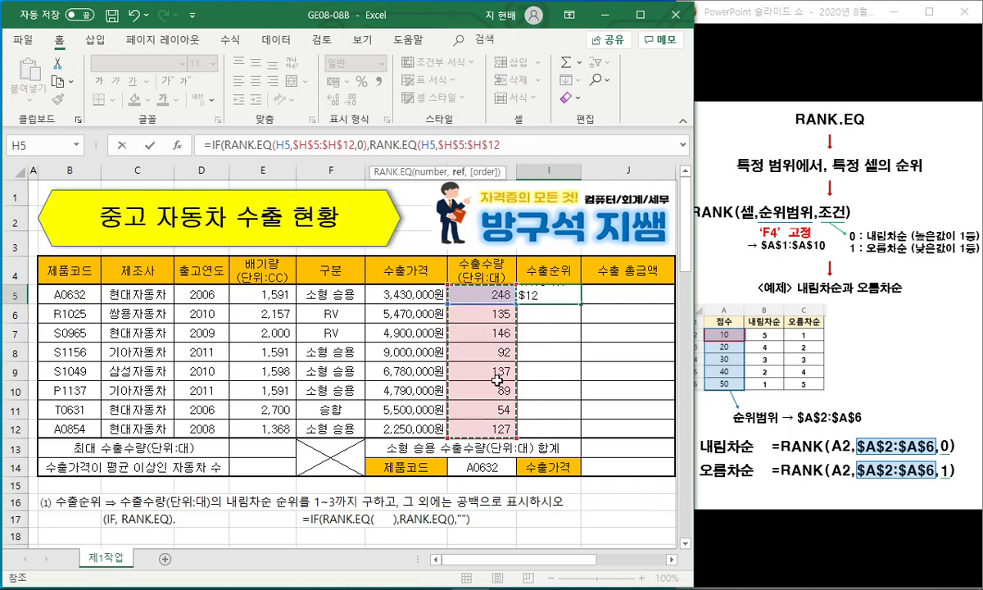
pyautogui.write(',0')
pyautogui.write('),')
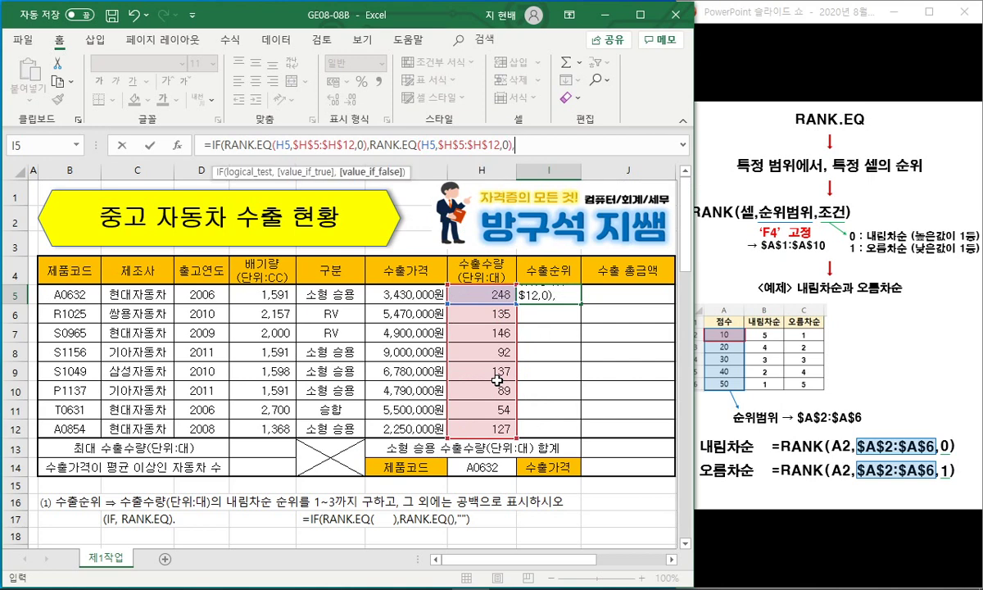
pyautogui.write('"")')
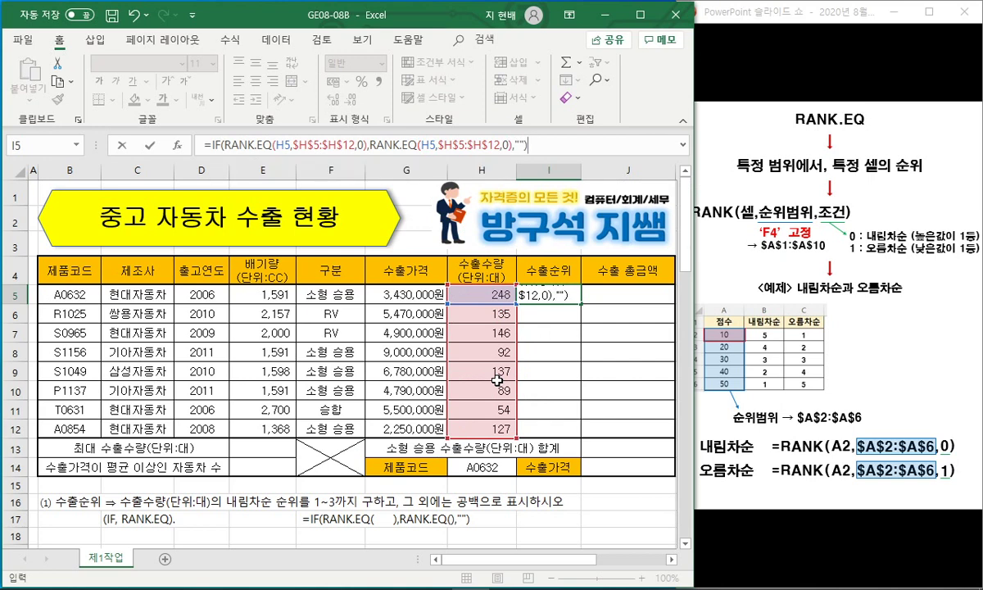
pyautogui.press('Return')
# Step: Copy the I5 formula down through I12 and open I5's formula for editing at the end of its first RANK.EQ
pyautogui.press('Up')
pyautogui.hotkey('ctrl', 'c')
pyautogui.hotkey('shift', 'Down')
pyautogui.hotkey('shift', 'Down')
pyautogui.hotkey('shift', 'Down')
pyautogui.hotkey('shift', 'Down')
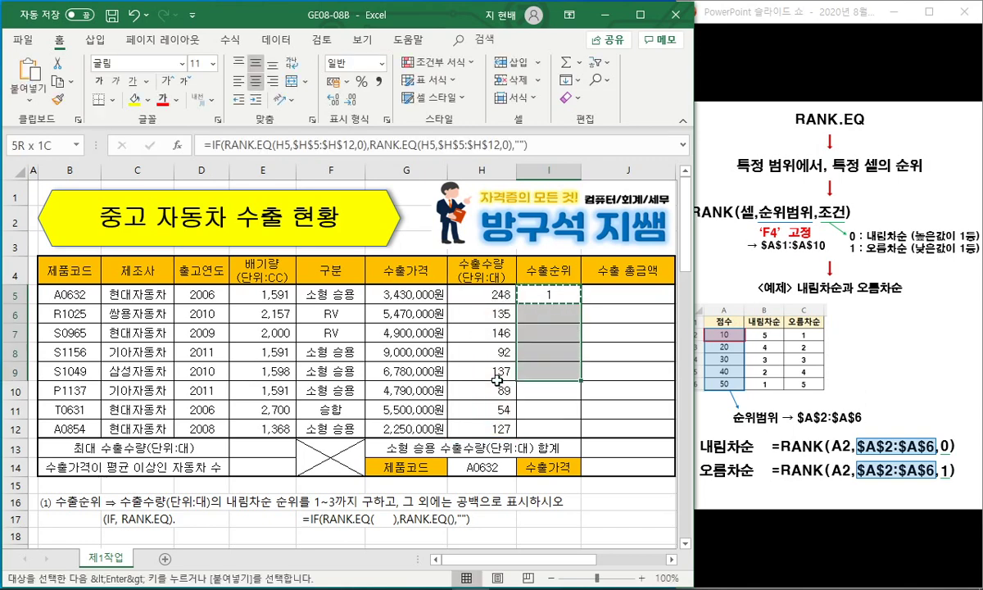
pyautogui.hotkey('shift', 'Down')
pyautogui.hotkey('shift', 'Down')
pyautogui.hotkey('shift', 'Down')
pyautogui.hotkey('ctrl', 'alt', 'v')
pyautogui.press('Return')
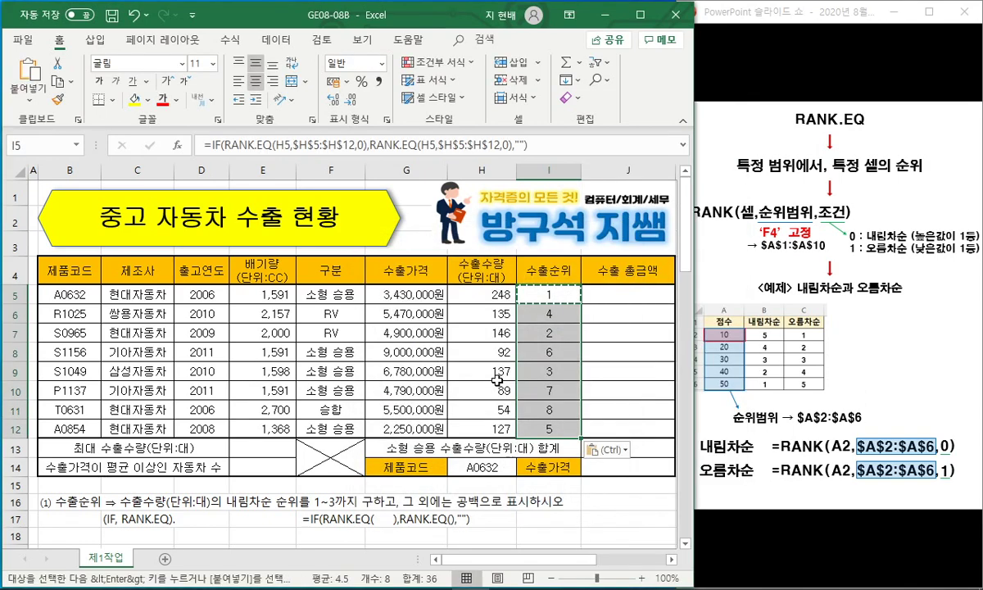
pyautogui.press('Escape')
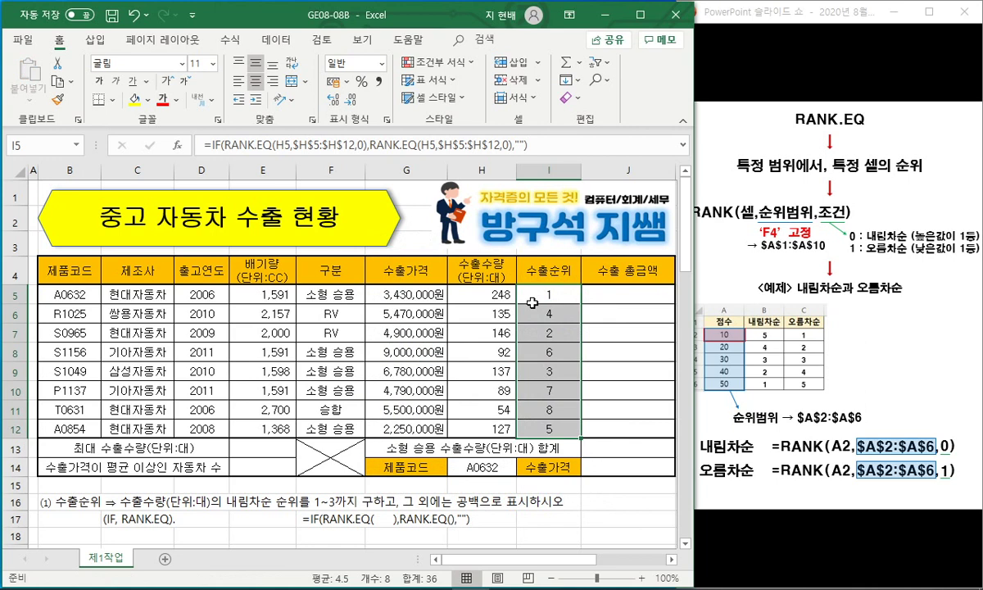
pyautogui.click(365, 145)
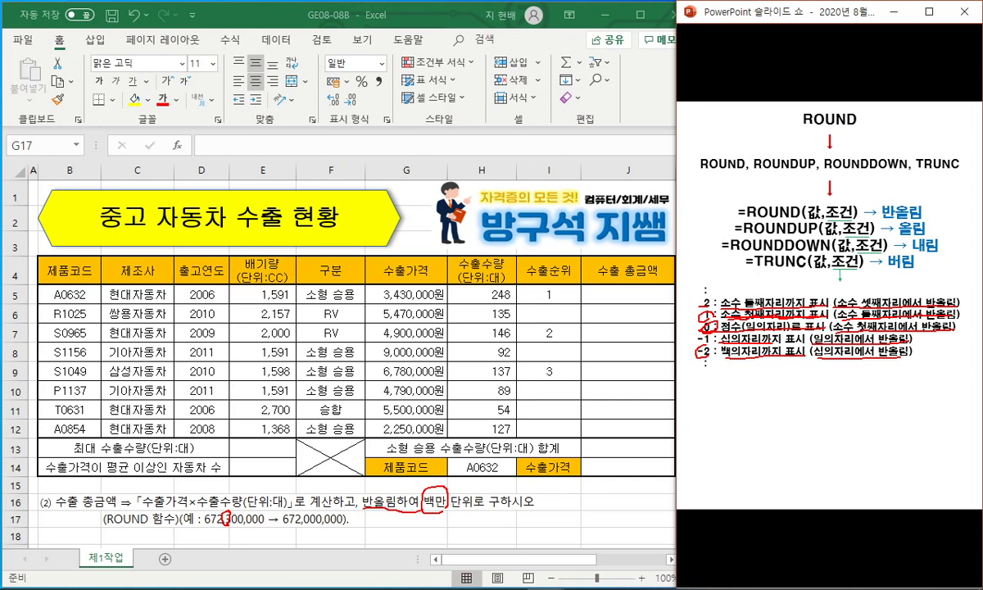
# Step: Mark the -1 and -2 digits in ink on the ROUND slide and handwrite the -3 and -4 rows for the 천 and 만 places
pyautogui.moveTo(814, 365); pyautogui.dragTo(835, 373)
pyautogui.moveTo(709, 332); pyautogui.dragTo(703, 344)
pyautogui.moveTo(723, 366)
pyautogui.mouseDown()
pyautogui.moveTo(749, 380)
pyautogui.moveTo(733, 360)
pyautogui.mouseUp()
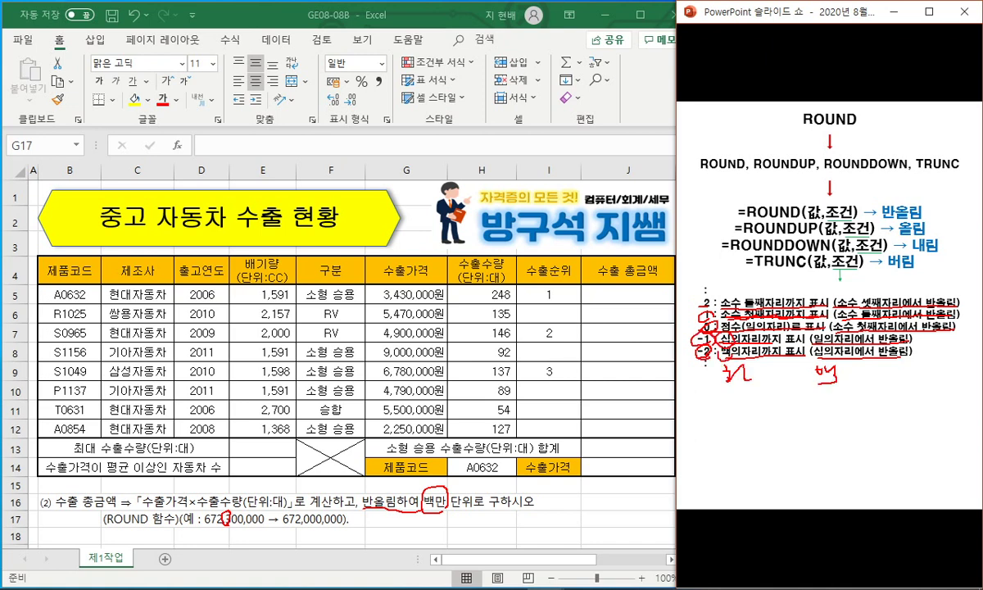
pyautogui.moveTo(685, 377); pyautogui.dragTo(697, 377)
pyautogui.moveTo(698, 370); pyautogui.dragTo(701, 400)
pyautogui.moveTo(710, 392); pyautogui.dragTo(716, 416)
pyautogui.moveTo(809, 391)
pyautogui.mouseDown()
pyautogui.moveTo(823, 395)
pyautogui.moveTo(808, 409)
pyautogui.mouseUp()
pyautogui.moveTo(833, 388); pyautogui.dragTo(834, 411)
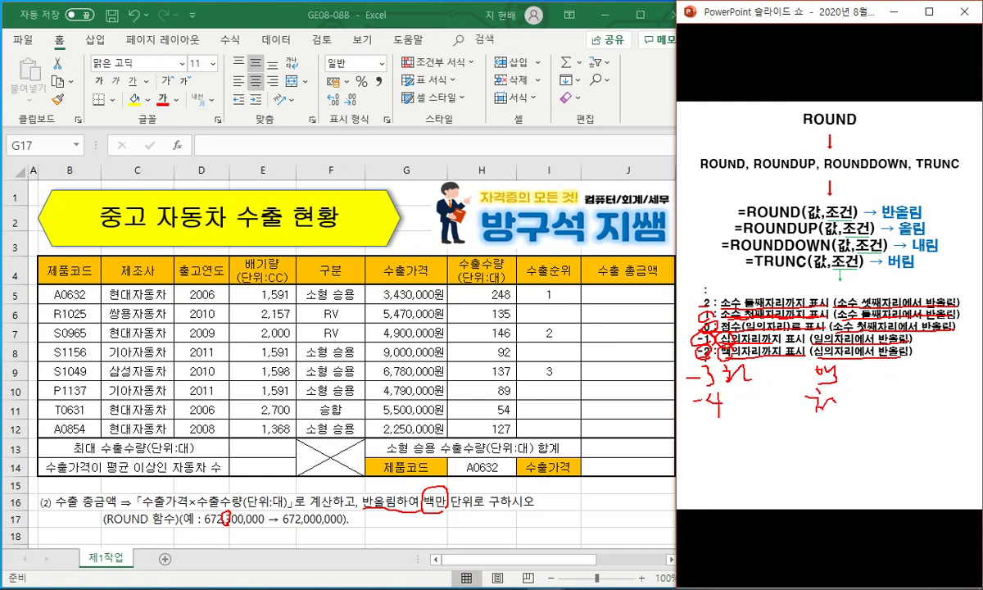
pyautogui.moveTo(721, 400)
pyautogui.mouseDown()
pyautogui.moveTo(721, 416)
pyautogui.moveTo(752, 416)
pyautogui.mouseUp()
# Step: Handwrite the -5 and -6 rows for the 십만 and 백만 places on the ROUND slide and mark 백만 in question (2)
pyautogui.moveTo(689, 427); pyautogui.dragTo(709, 445)
pyautogui.moveTo(706, 420); pyautogui.dragTo(721, 419)
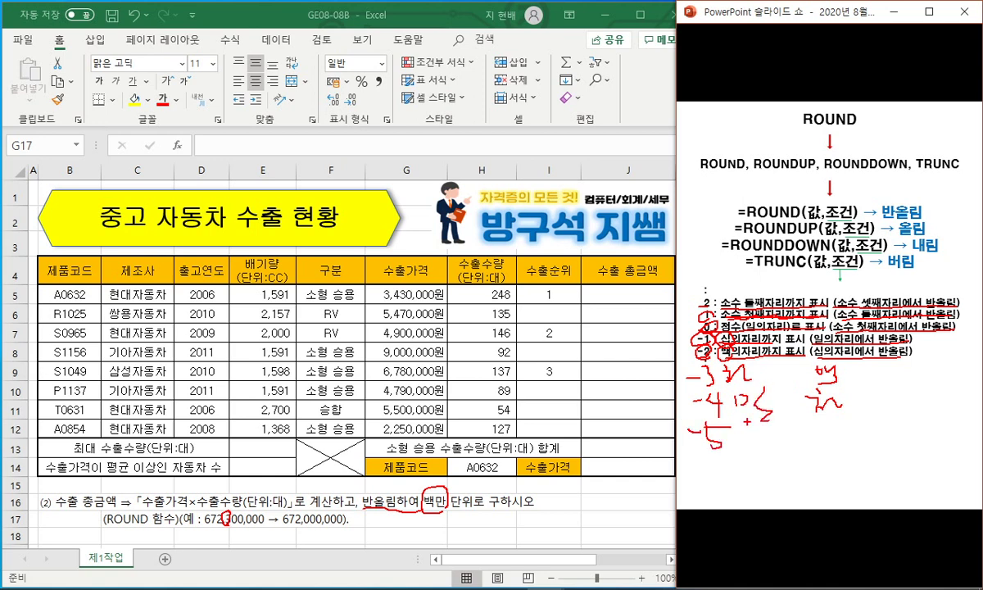
pyautogui.moveTo(824, 420); pyautogui.dragTo(830, 442)
pyautogui.moveTo(837, 429); pyautogui.dragTo(857, 449)
pyautogui.moveTo(727, 428)
pyautogui.mouseDown()
pyautogui.moveTo(739, 440)
pyautogui.moveTo(762, 436)
pyautogui.mouseUp()
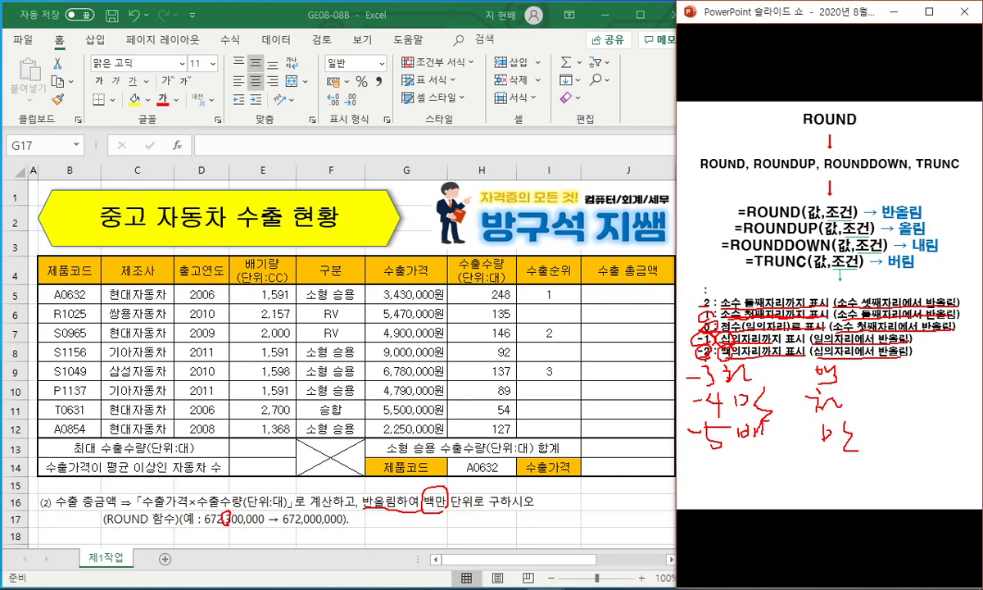
pyautogui.moveTo(755, 442); pyautogui.dragTo(767, 458)
pyautogui.moveTo(693, 470); pyautogui.dragTo(701, 469)
pyautogui.moveTo(708, 464); pyautogui.dragTo(703, 473)
pyautogui.moveTo(827, 460)
pyautogui.mouseDown()
pyautogui.moveTo(823, 480)
pyautogui.moveTo(857, 491)
pyautogui.mouseUp()
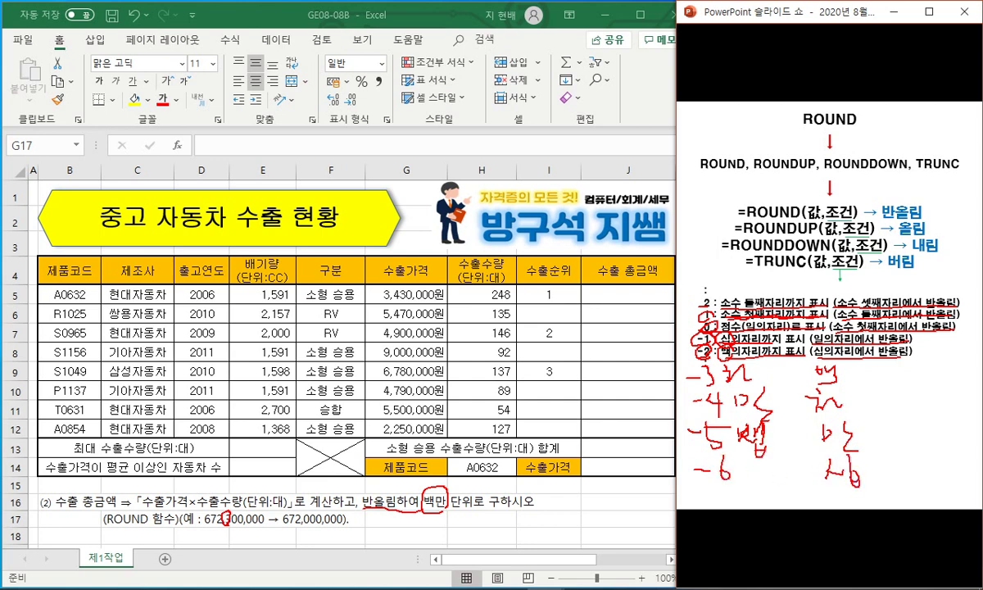
pyautogui.moveTo(722, 467)
pyautogui.mouseDown()
pyautogui.moveTo(765, 466)
pyautogui.moveTo(735, 492)
pyautogui.mouseUp()
pyautogui.moveTo(426, 496); pyautogui.dragTo(421, 521)
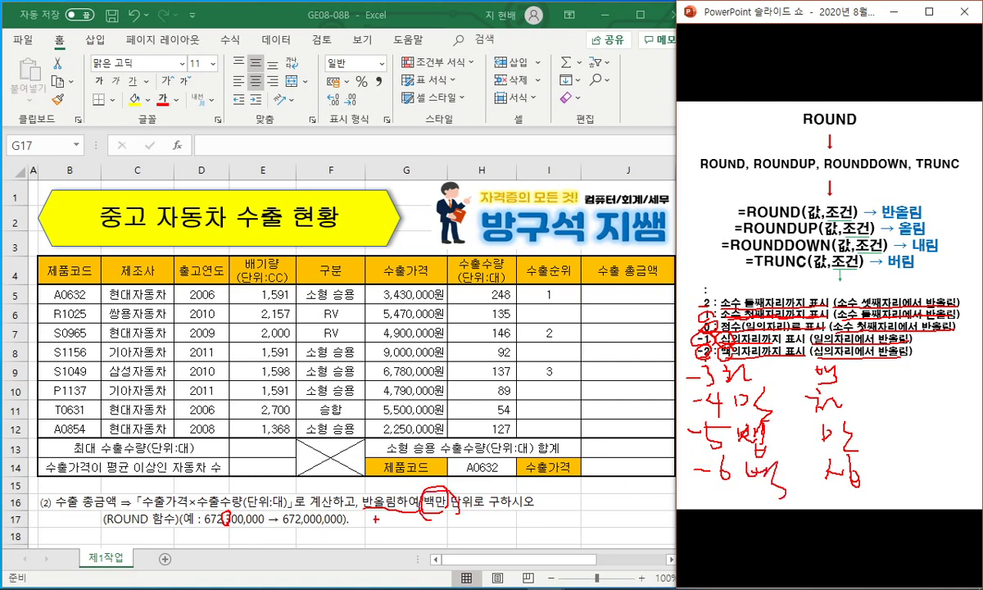
# Step: Link the 000,000 of the 672,000,000 example to -6 with an ink arrow, circle the 수출 총금액 cells, and clear the ink
pyautogui.moveTo(305, 525); pyautogui.dragTo(344, 523)
pyautogui.moveTo(703, 442)
pyautogui.mouseDown()
pyautogui.moveTo(673, 449)
pyautogui.moveTo(705, 475)
pyautogui.mouseUp()
pyautogui.moveTo(314, 529)
pyautogui.mouseDown()
pyautogui.moveTo(510, 551)
pyautogui.moveTo(678, 483)
pyautogui.moveTo(679, 502)
pyautogui.mouseUp()
pyautogui.moveTo(825, 456); pyautogui.dragTo(832, 461)
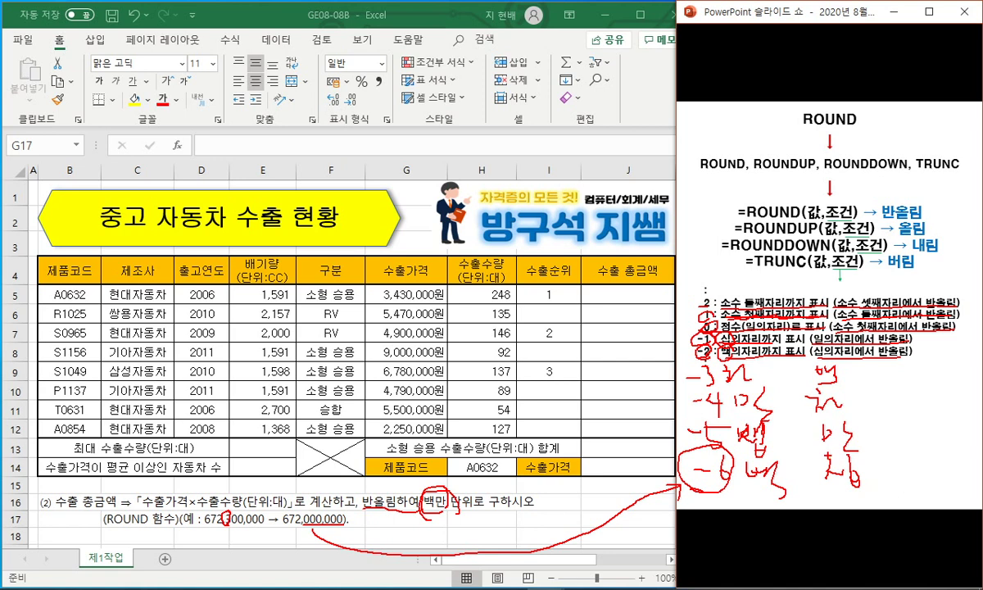
pyautogui.moveTo(660, 286)
pyautogui.mouseDown()
pyautogui.moveTo(599, 283)
pyautogui.moveTo(655, 428)
pyautogui.mouseUp()
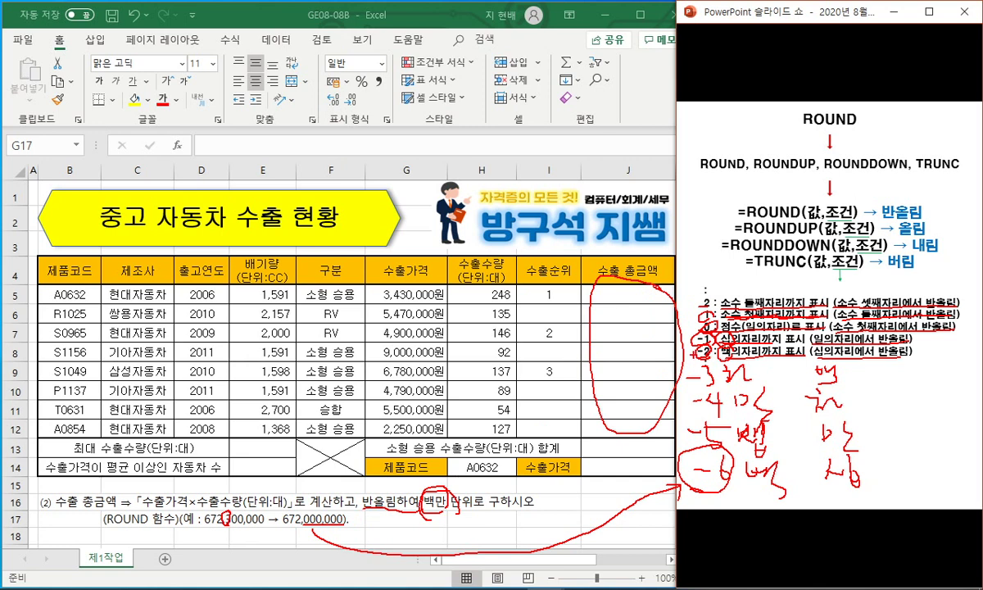
pyautogui.press('e')
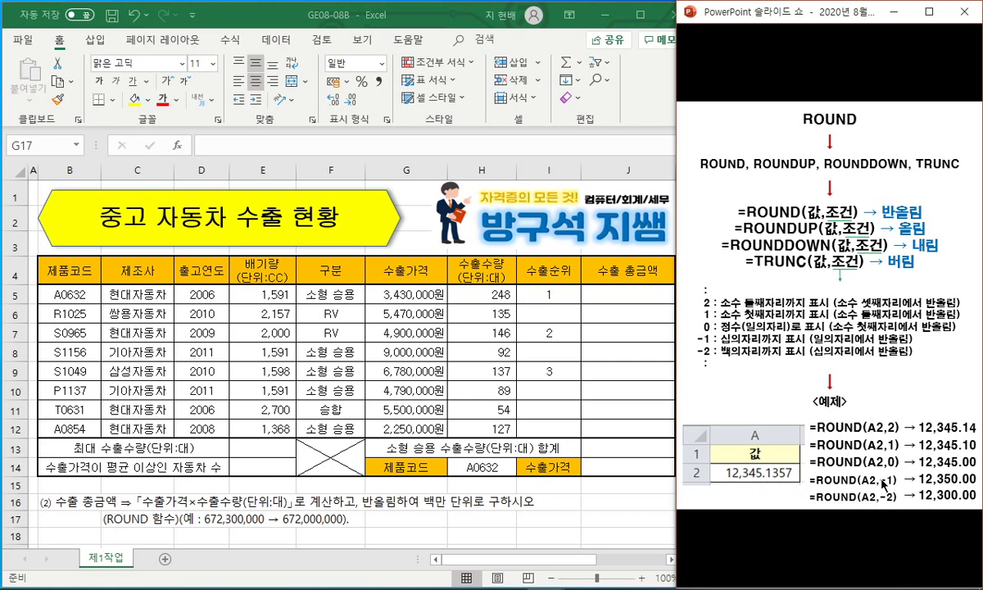
# Step: Underline the -1 and -2 slide examples and the example's 000,000 in ink, write -6 beside question (2), and clear the ink
pyautogui.moveTo(852, 484); pyautogui.dragTo(832, 485)
pyautogui.moveTo(947, 484)
pyautogui.mouseDown()
pyautogui.moveTo(964, 484)
pyautogui.moveTo(966, 501)
pyautogui.mouseUp()
pyautogui.moveTo(852, 500); pyautogui.dragTo(832, 500)
pyautogui.moveTo(302, 525); pyautogui.dragTo(348, 524)
pyautogui.moveTo(417, 517); pyautogui.dragTo(443, 518)
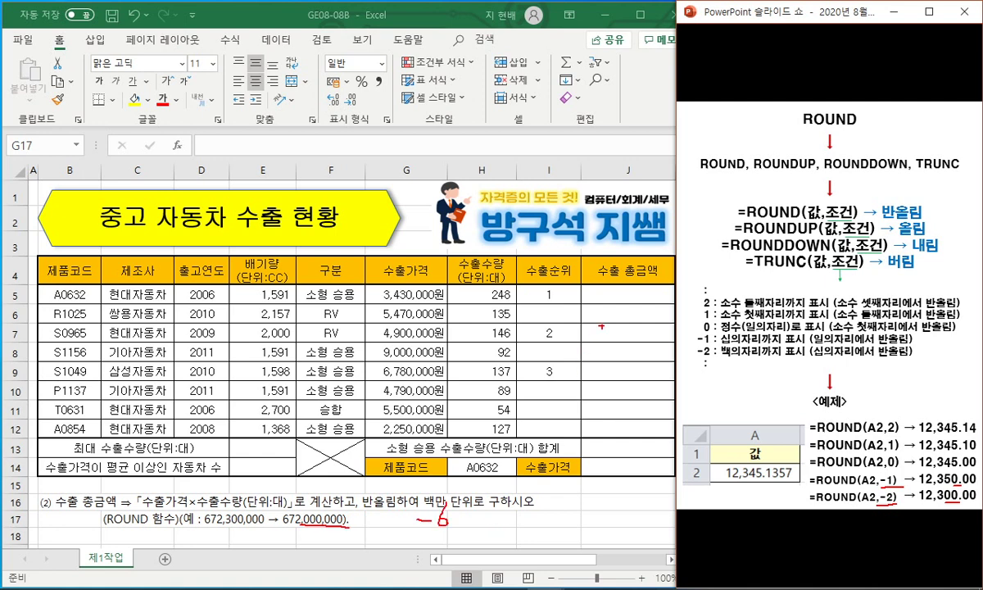
pyautogui.press('Escape')
# Step: Switch to the Excel worksheet and fill J5:J12 with =ROUND(G5*H5,-6)
pyautogui.click(311, 138)
pyautogui.click(317, 139)
pyautogui.moveTo(603, 288); pyautogui.dragTo(590, 427)
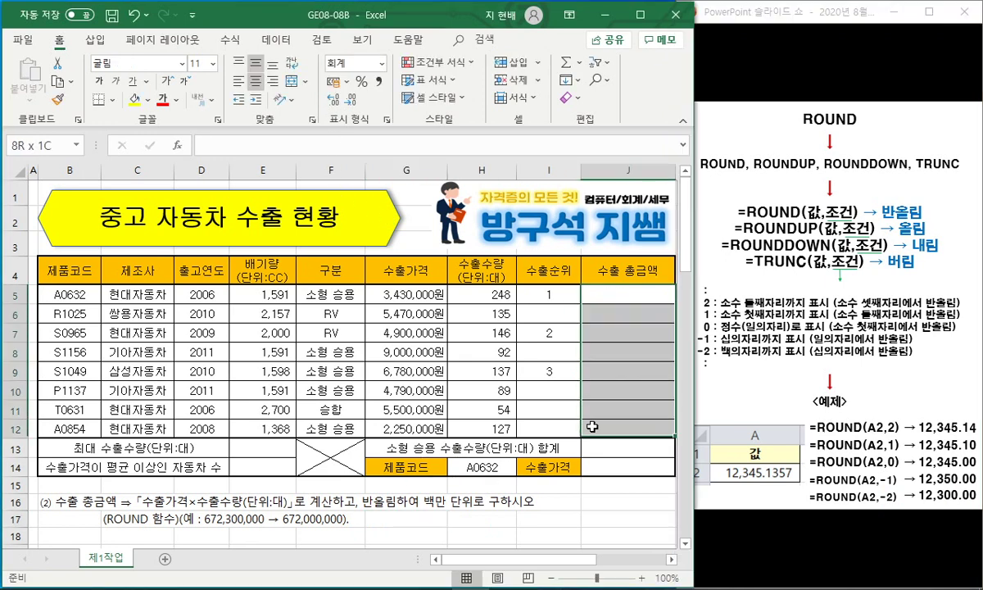
pyautogui.click(309, 149)
pyautogui.write('=ROU')
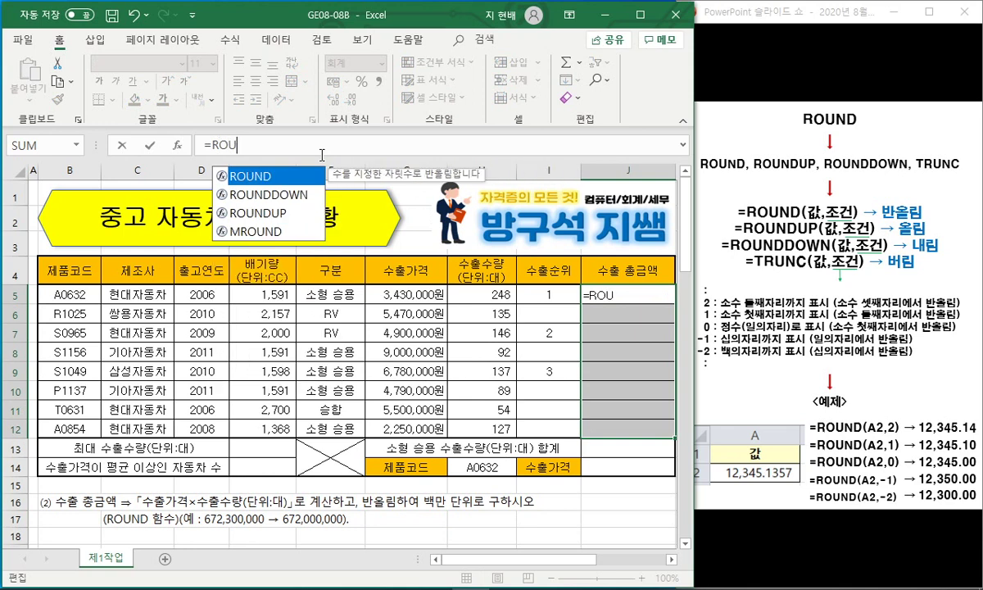
pyautogui.press('Tab')
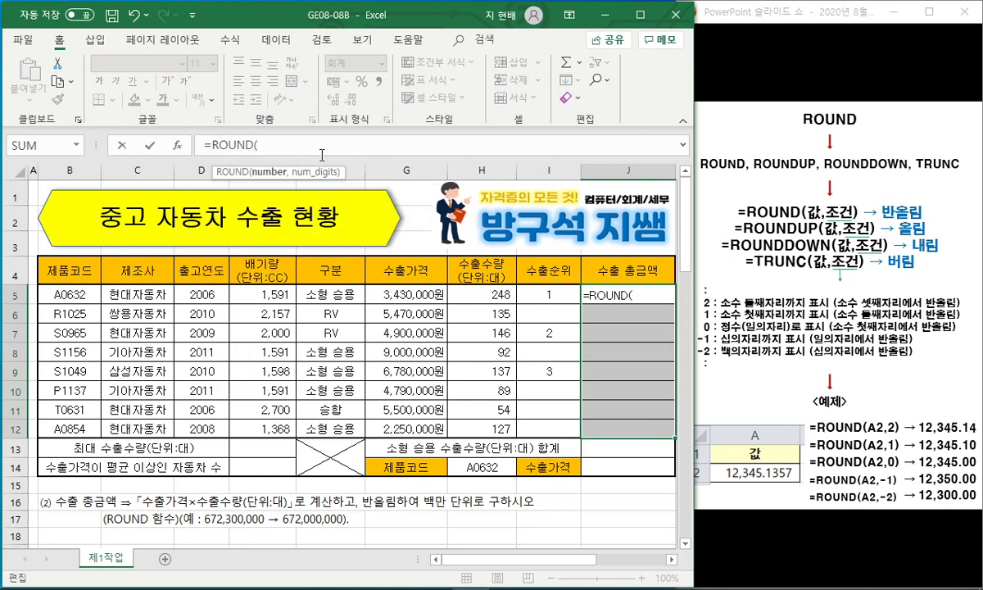
pyautogui.click(401, 294)
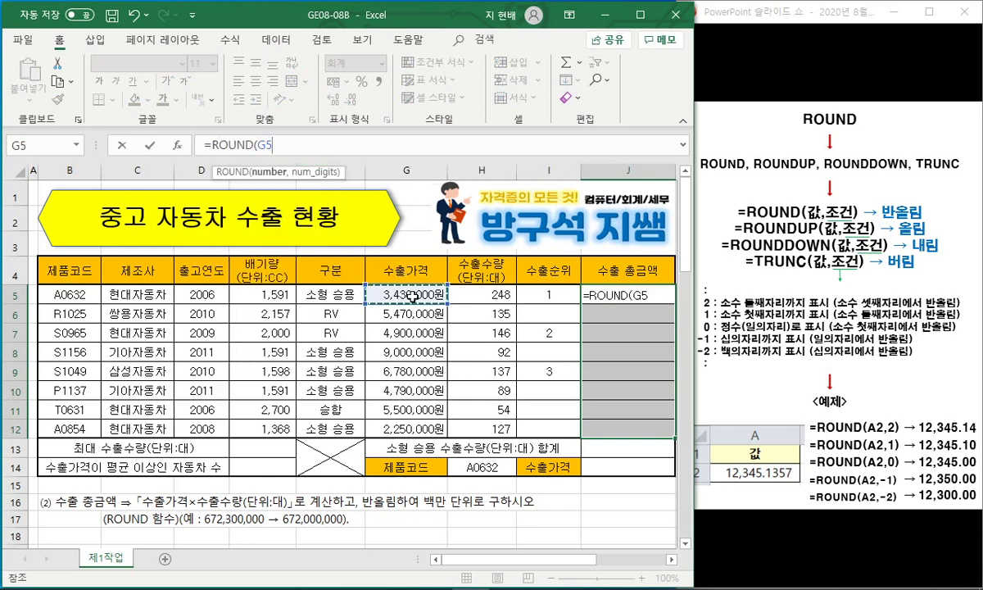
pyautogui.write('*')
pyautogui.click(467, 293)
pyautogui.write(',-6)')
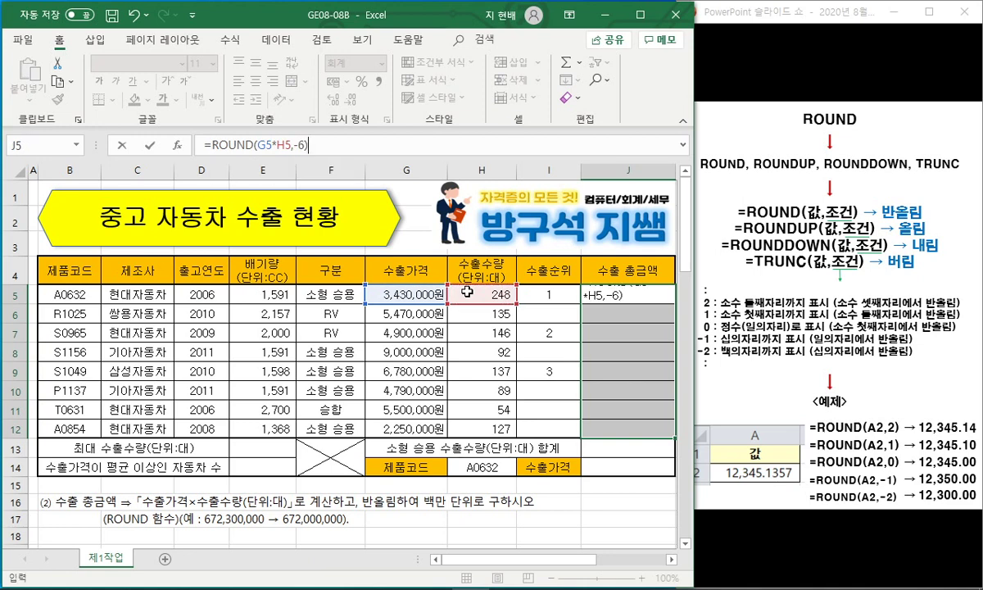
pyautogui.hotkey('ctrl', 'Return')
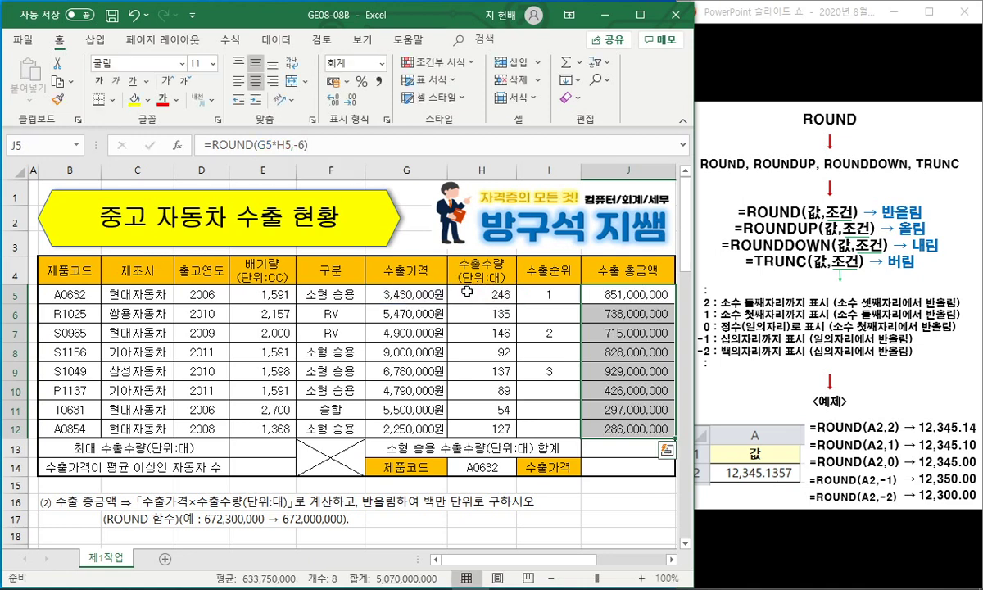
# Step: Try a different rounding digit in J5's ROUND formula, restore -6, and reapply the formula through J12
pyautogui.click(629, 293)
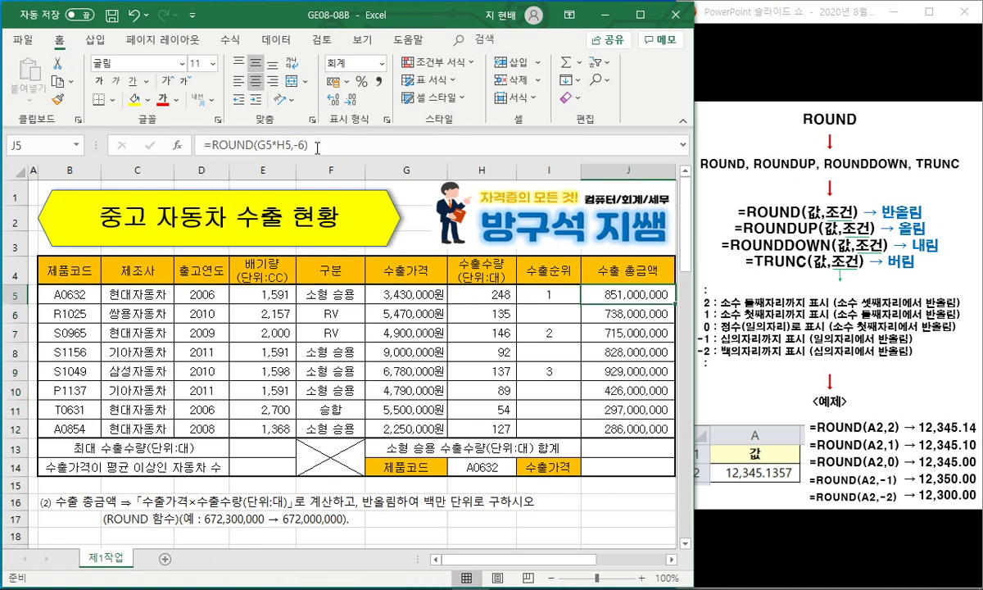
pyautogui.click(633, 315)
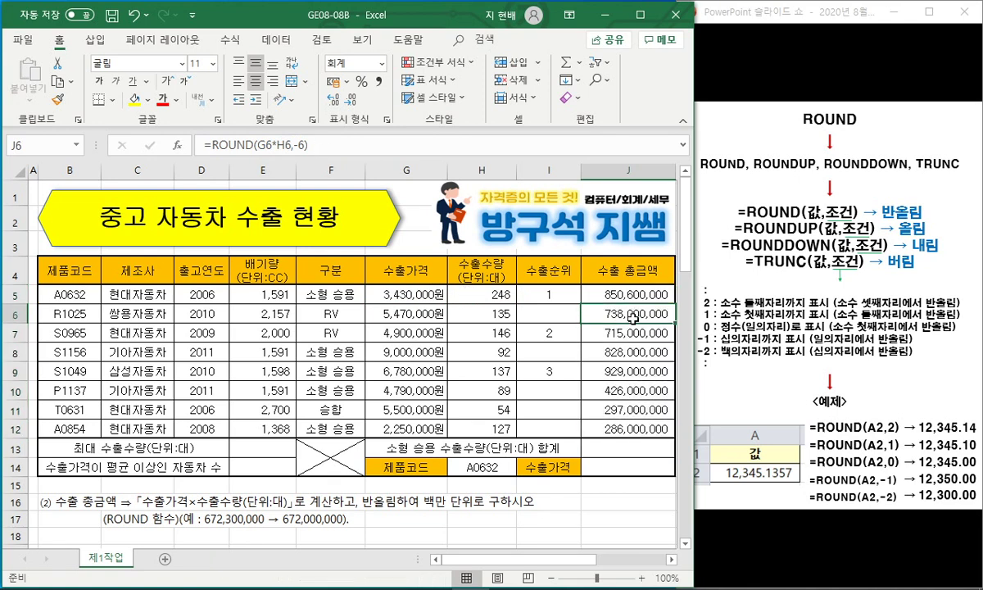
pyautogui.click(632, 296)
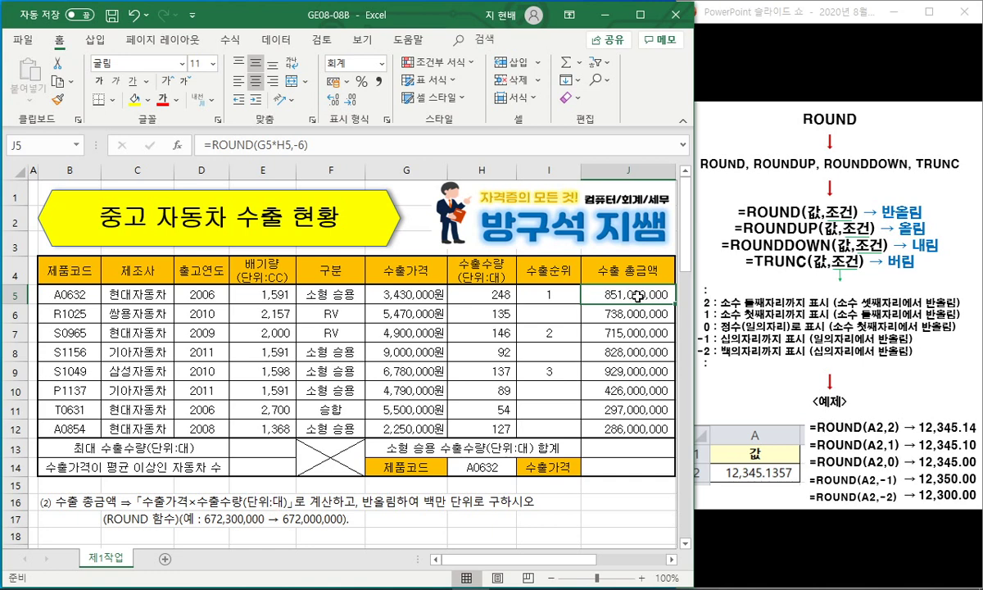
pyautogui.moveTo(675, 303); pyautogui.dragTo(629, 425)
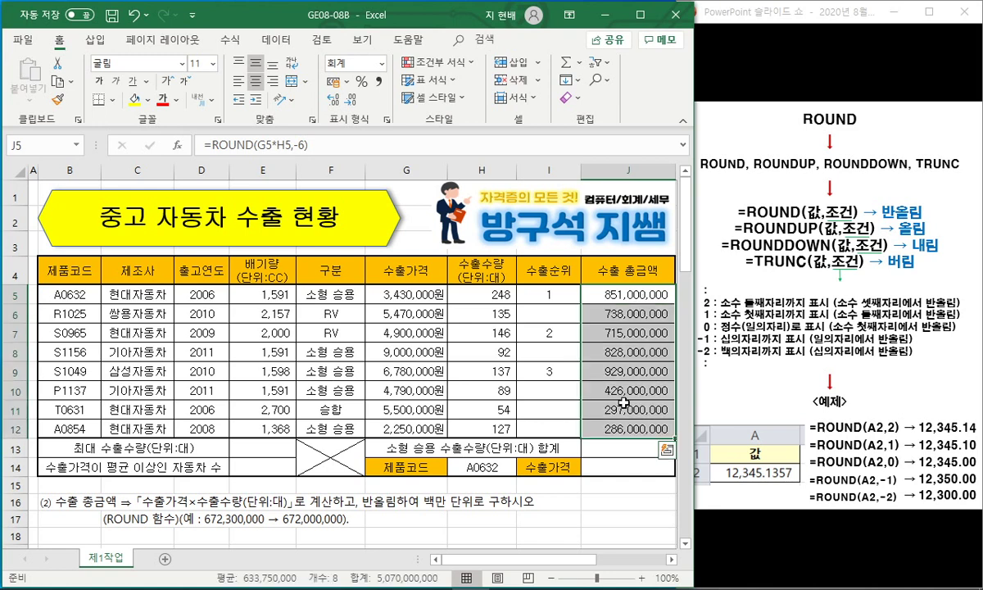
pyautogui.click(611, 296)
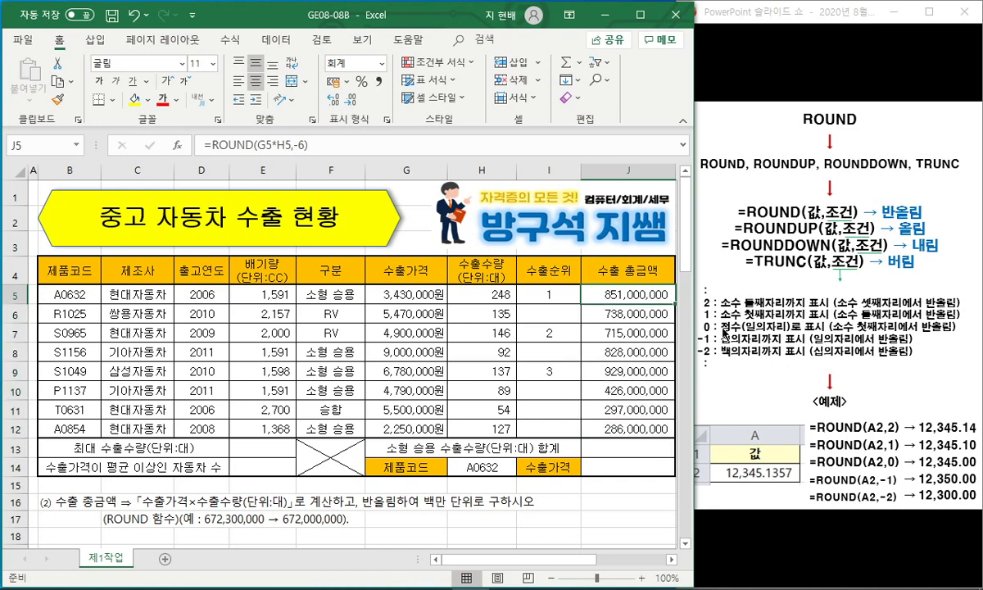
# Step: Mark the -6 argument of J5's formula and the 672,000,000 example in ink, and clear the ink
pyautogui.hotkey('ctrl', '2')
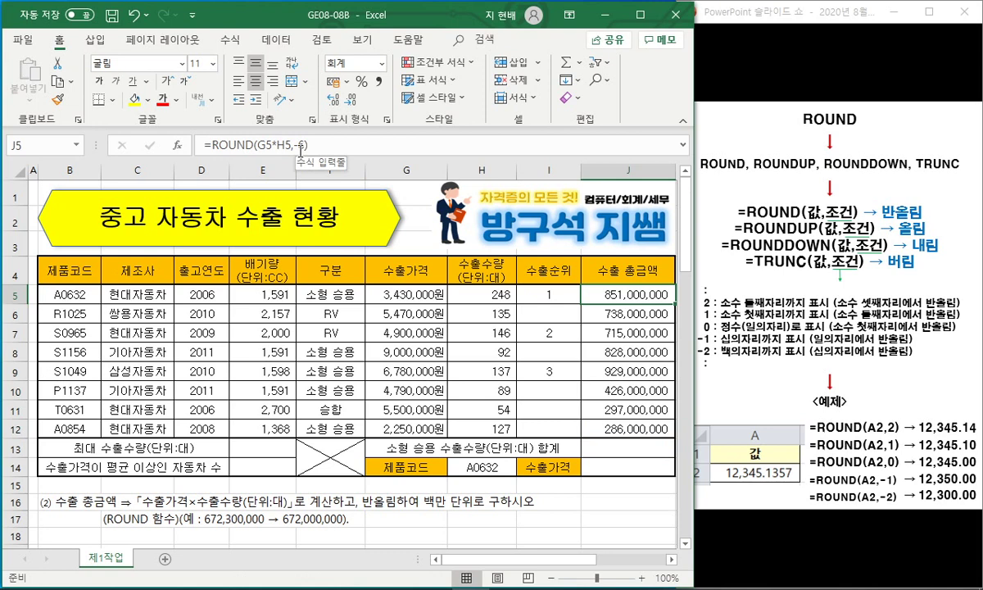
pyautogui.moveTo(293, 149)
pyautogui.mouseDown()
pyautogui.moveTo(306, 151)
pyautogui.moveTo(304, 137)
pyautogui.mouseUp()
pyautogui.moveTo(278, 532); pyautogui.dragTo(348, 525)
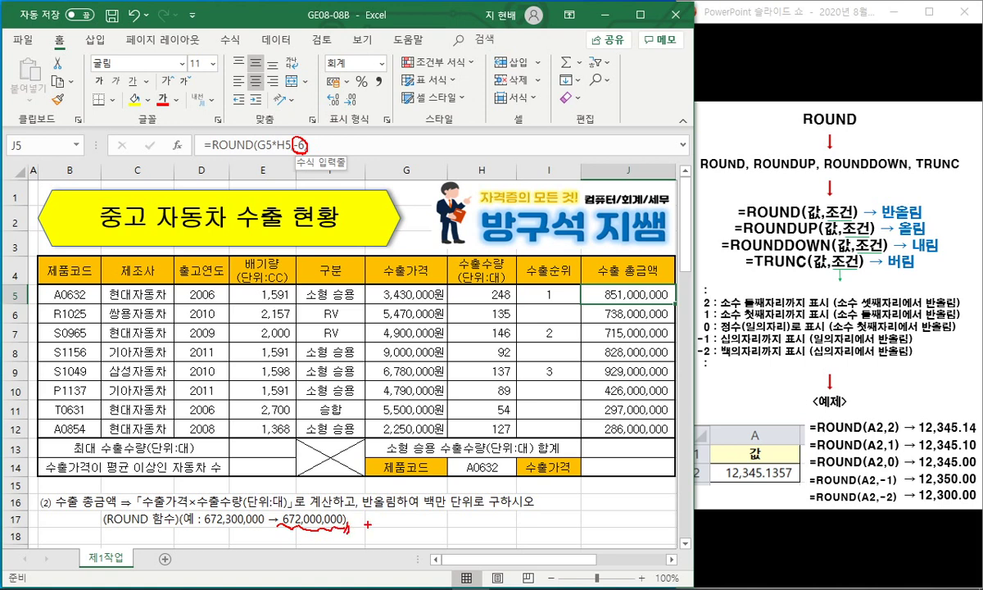
pyautogui.moveTo(421, 509); pyautogui.dragTo(473, 509)
pyautogui.press('Escape')
# Step: Delete rows 16 through 25 holding question (2) so that question (3) moves up under the table
pyautogui.click(146, 446)
pyautogui.click(15, 501)
pyautogui.scroll(-2, 14, 471)
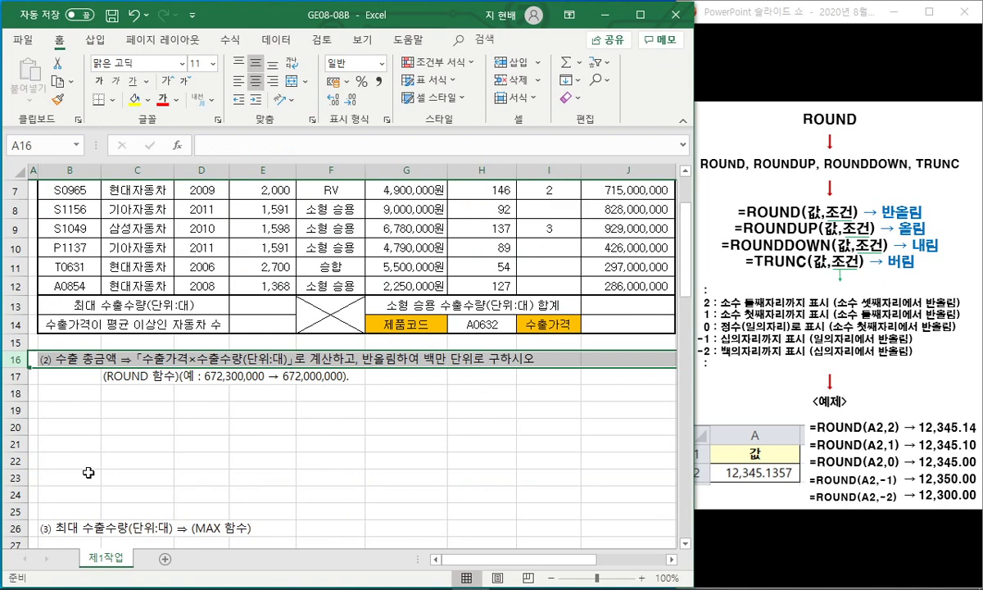
pyautogui.keyDown('shift'); pyautogui.click(18, 510); pyautogui.keyUp('shift')
pyautogui.rightClick(18, 511)
pyautogui.click(73, 386)
pyautogui.click(258, 377)
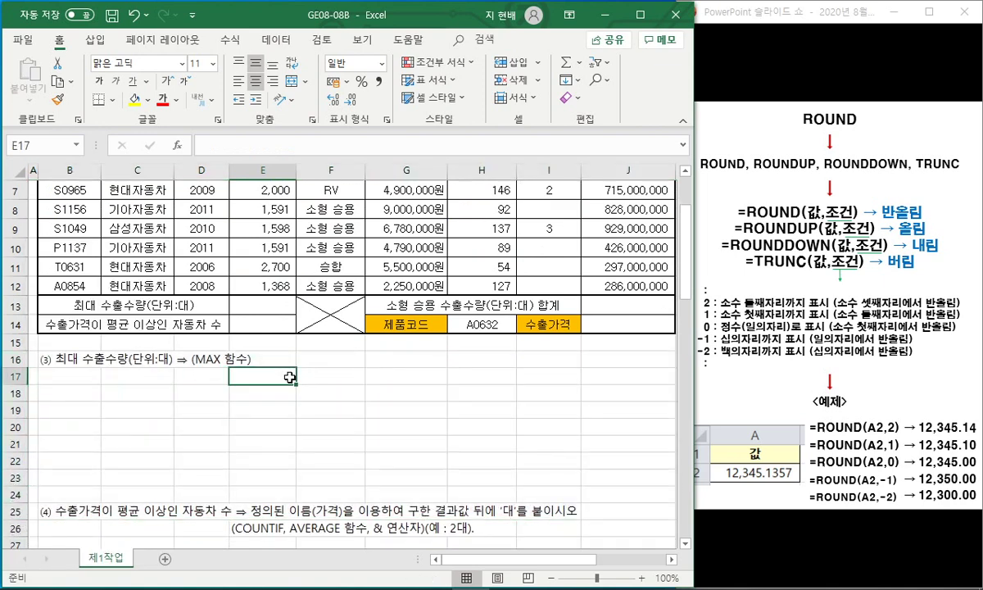
# Step: Select E13 for the maximum export quantity and switch to the PowerPoint slide show to advance to the MAX slide
pyautogui.scroll(2, 258, 377)
pyautogui.click(252, 440)
pyautogui.click(809, 166)
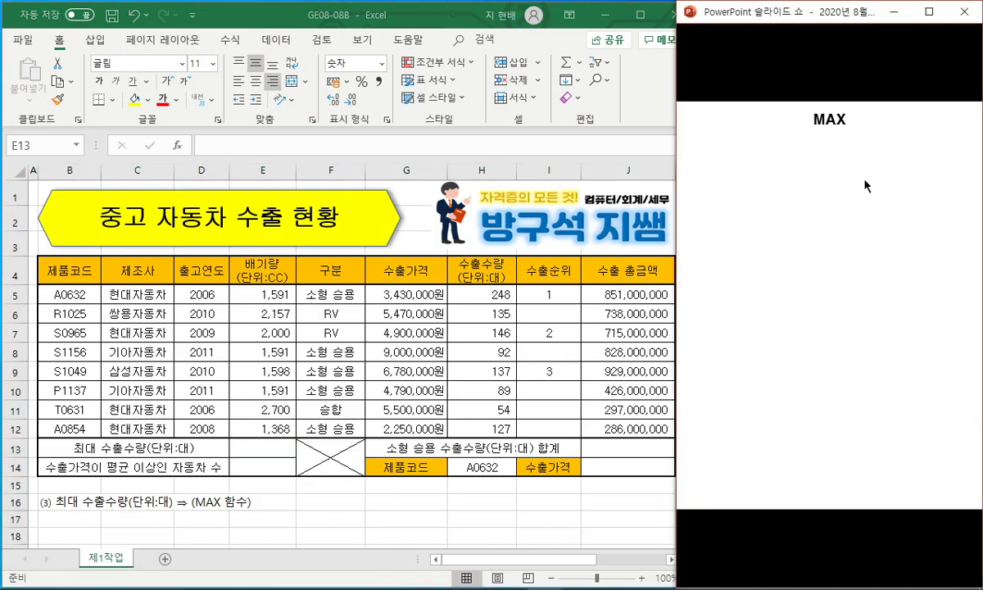
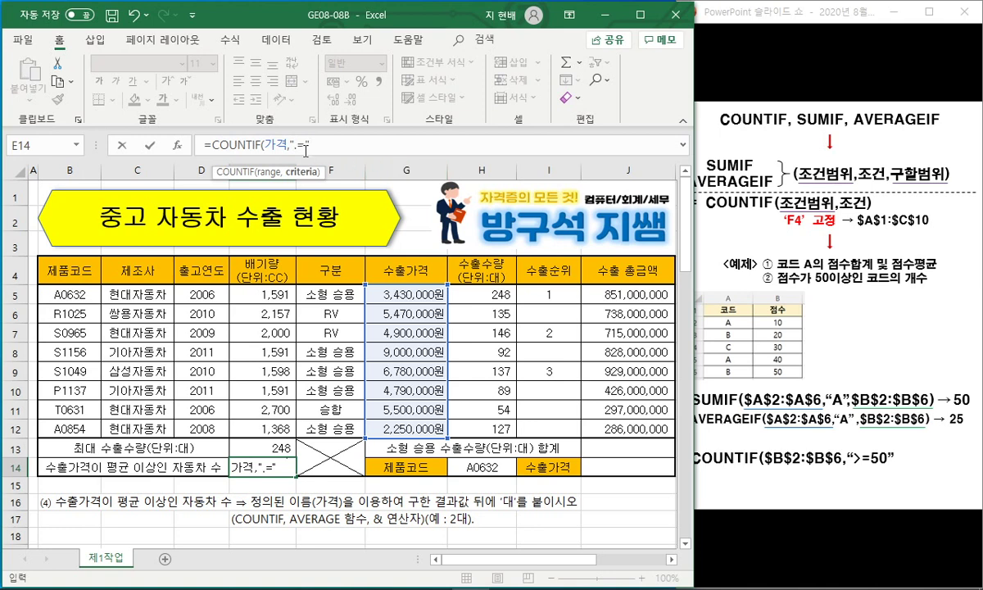
# Step: Correct the COUNTIF criteria in E14 to ">="&AVERAGE(가격) and close the COUNTIF function
pyautogui.moveTo(299, 145); pyautogui.dragTo(307, 145)
pyautogui.press('Left')
pyautogui.press('BackSpace')
pyautogui.write('>="&AVERA')
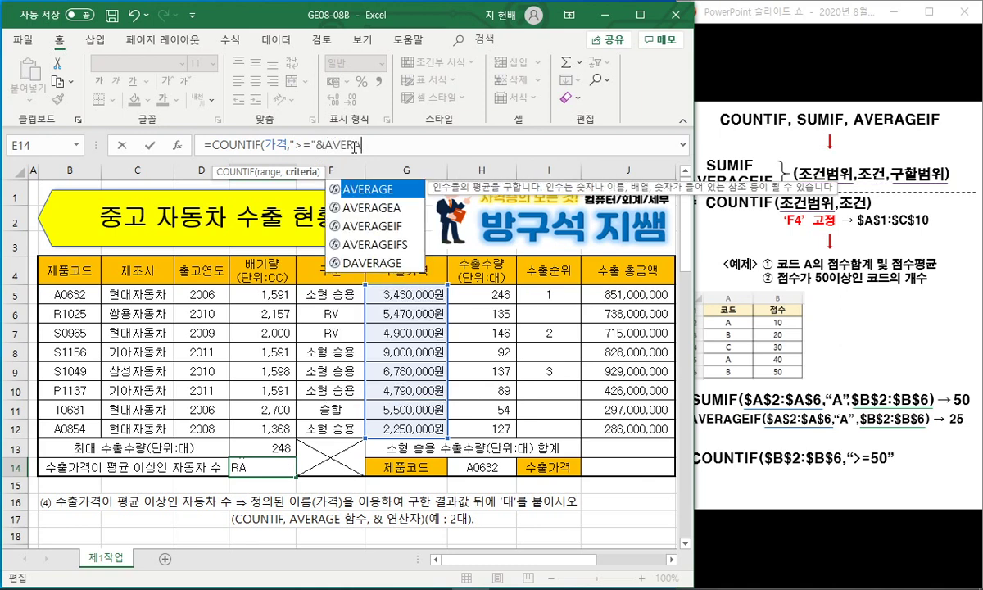
pyautogui.press('Tab')
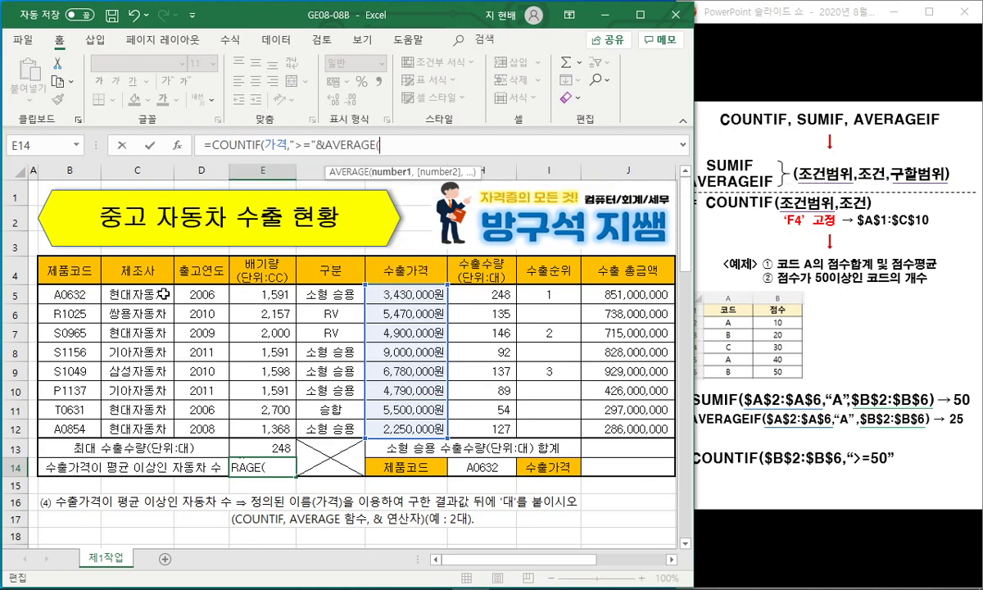
pyautogui.moveTo(377, 299); pyautogui.dragTo(409, 426)
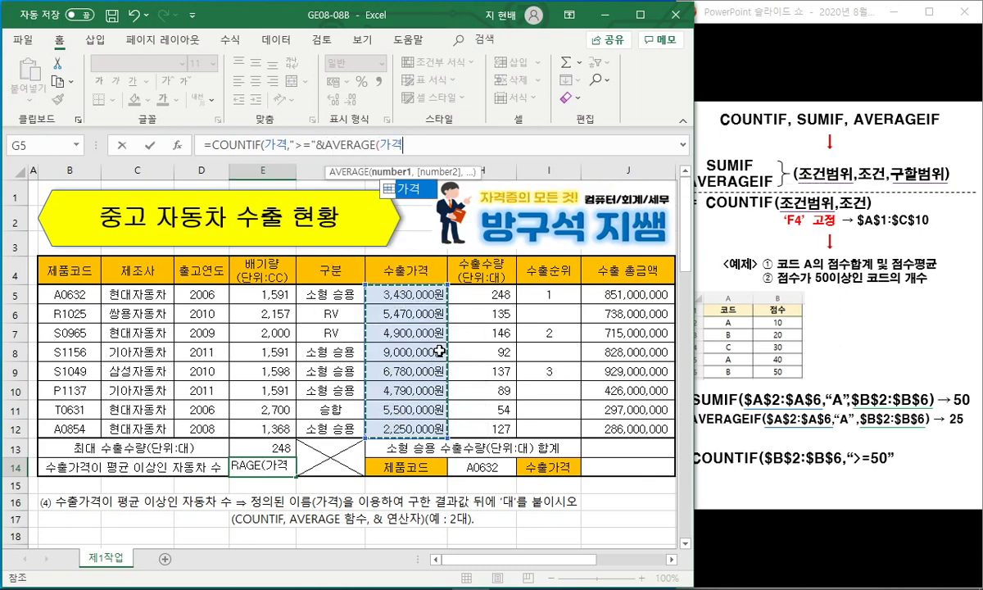
pyautogui.write(')')
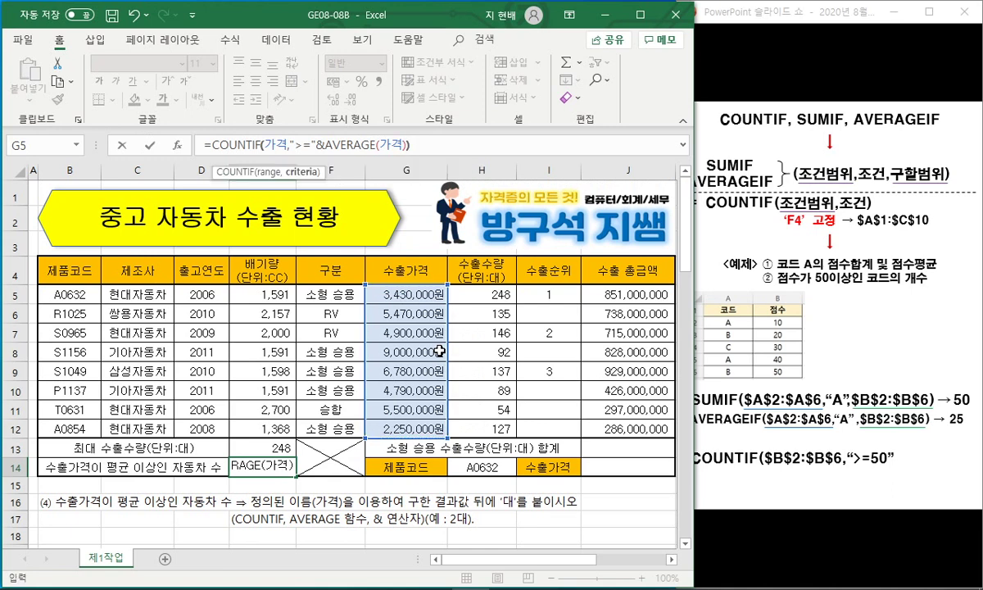
pyautogui.write(')')
# Step: Append &"대" to the COUNTIF formula in E14, enter it, and reselect E14 to review the formula
pyautogui.write('&"ㄷ')
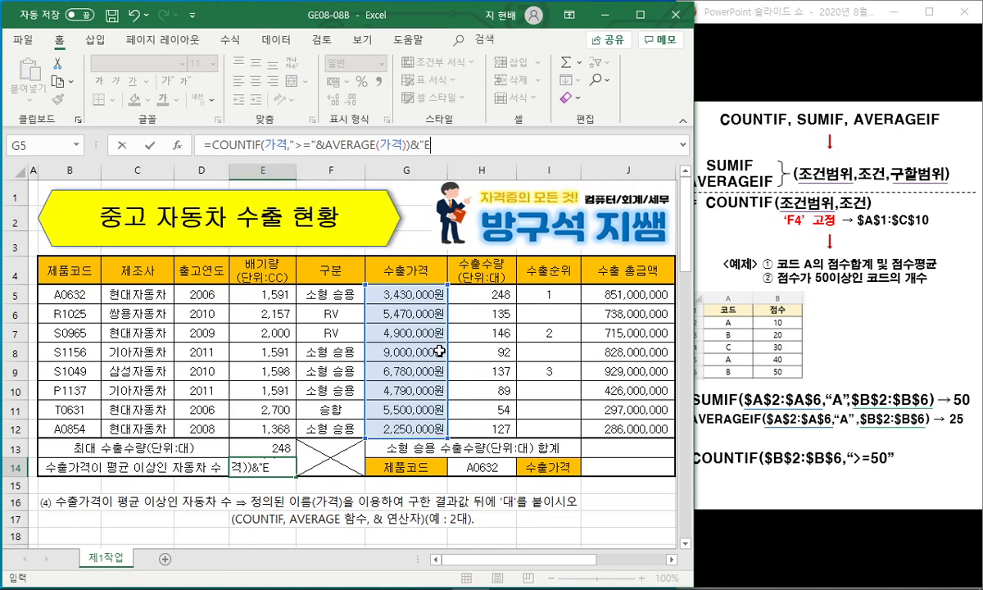
pyautogui.write('ㅐ"')
pyautogui.press('Return')
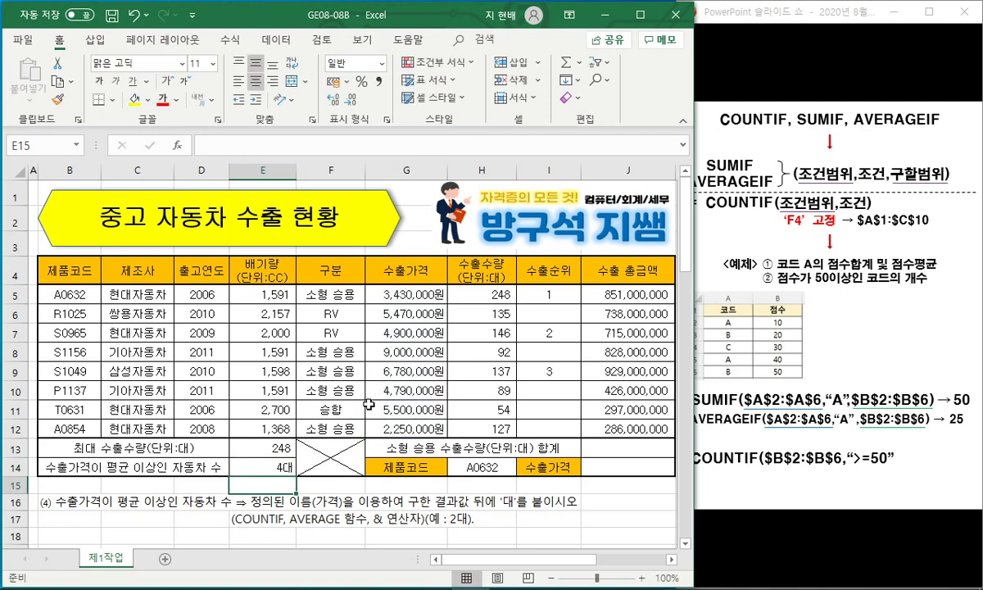
pyautogui.click(267, 462)
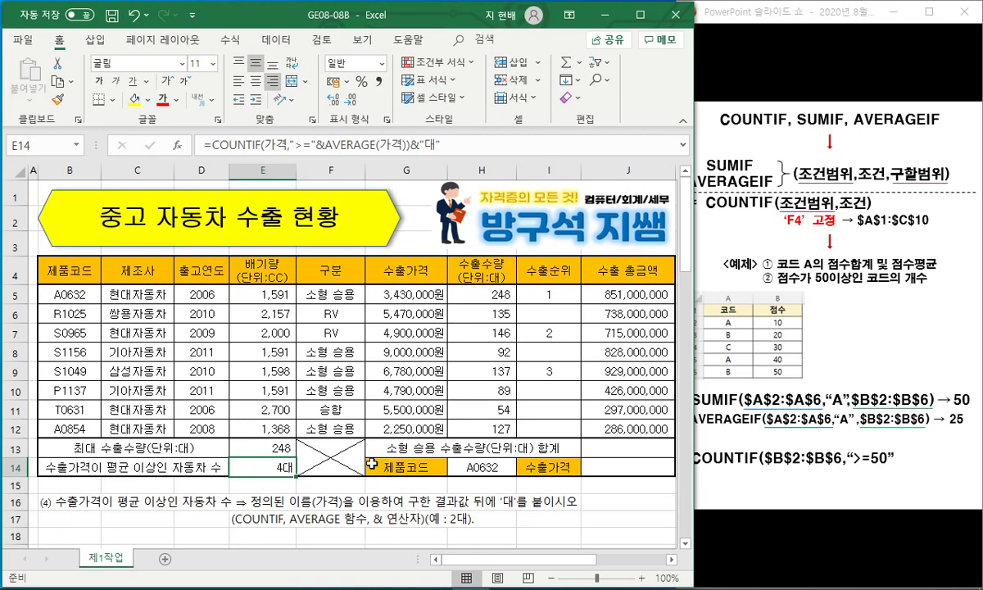
# Step: Delete rows 16 through 26 holding question (4) so that question (5) moves up under the table
pyautogui.click(19, 503)
pyautogui.scroll(-3, 19, 503)
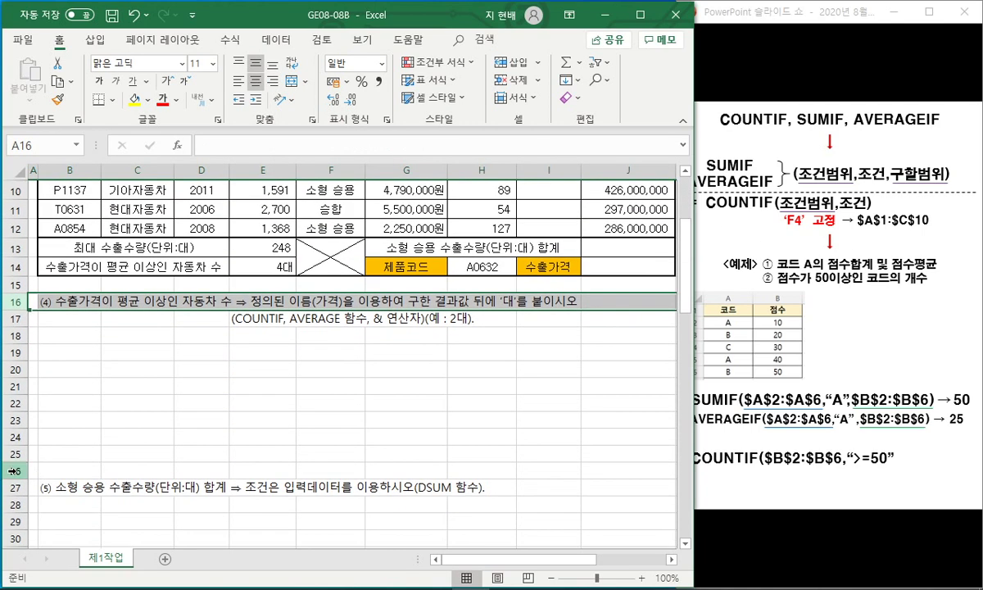
pyautogui.keyDown('shift'); pyautogui.click(18, 474); pyautogui.keyUp('shift')
pyautogui.rightClick(18, 473)
pyautogui.click(62, 349)
pyautogui.scroll(3, 328, 327)
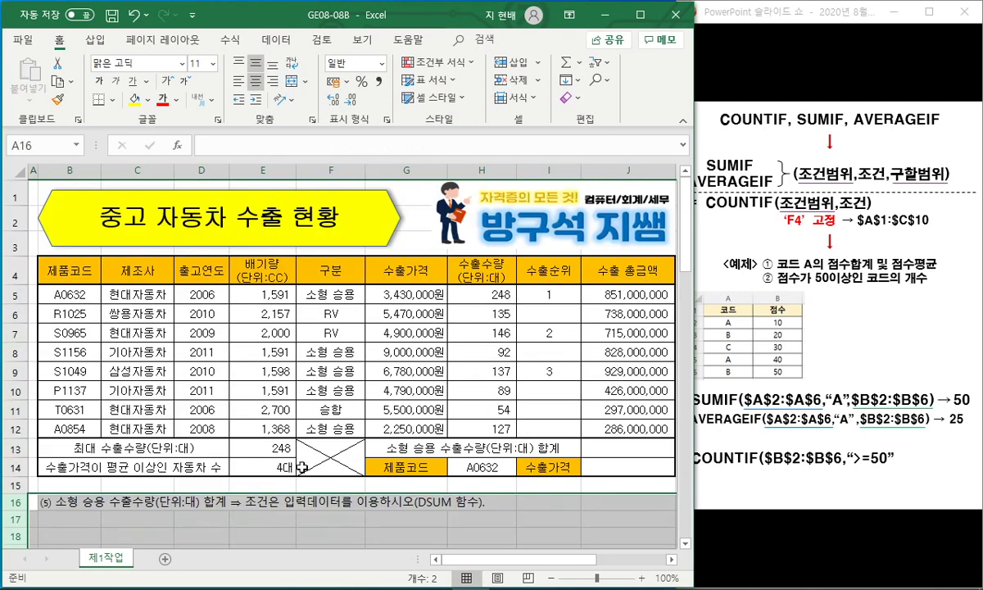
pyautogui.click(192, 516)
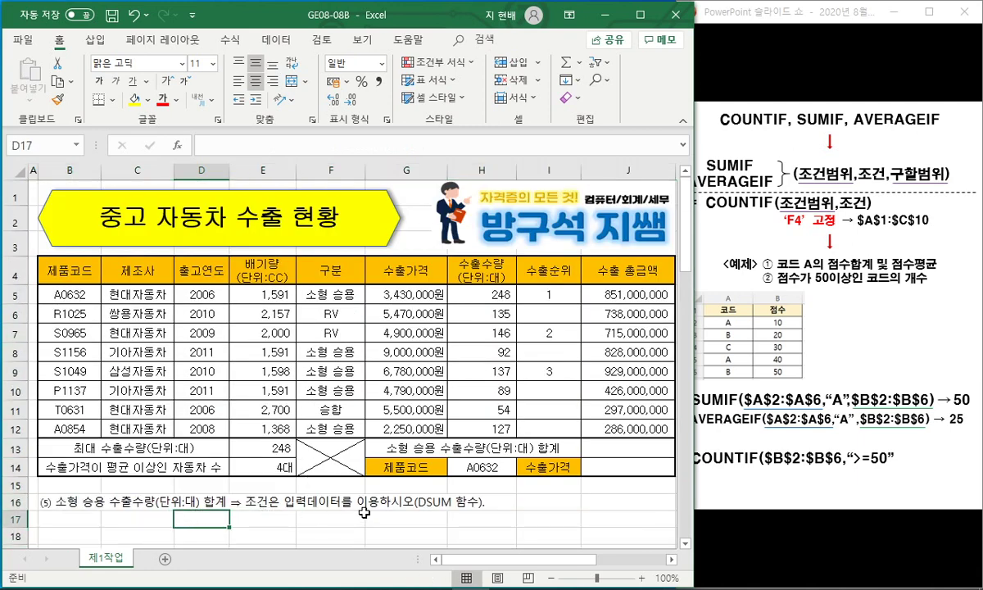
# Step: Select J13 for the 소형 승용 export quantity total and switch to the PowerPoint slide show to advance to the DSUM slide
pyautogui.click(588, 442)
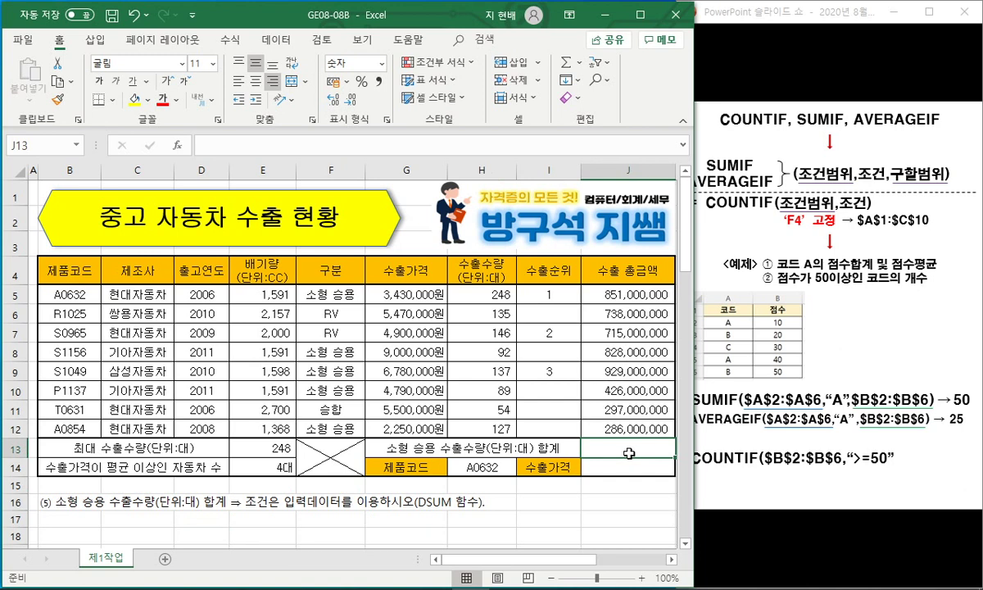
pyautogui.click(772, 10)
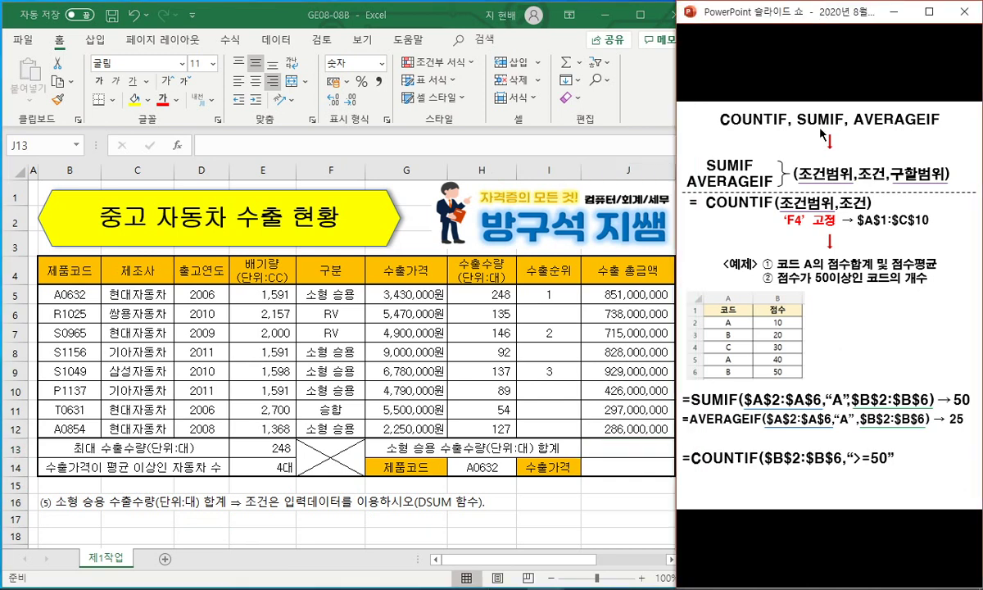
pyautogui.click(833, 164)
pyautogui.click(834, 160)
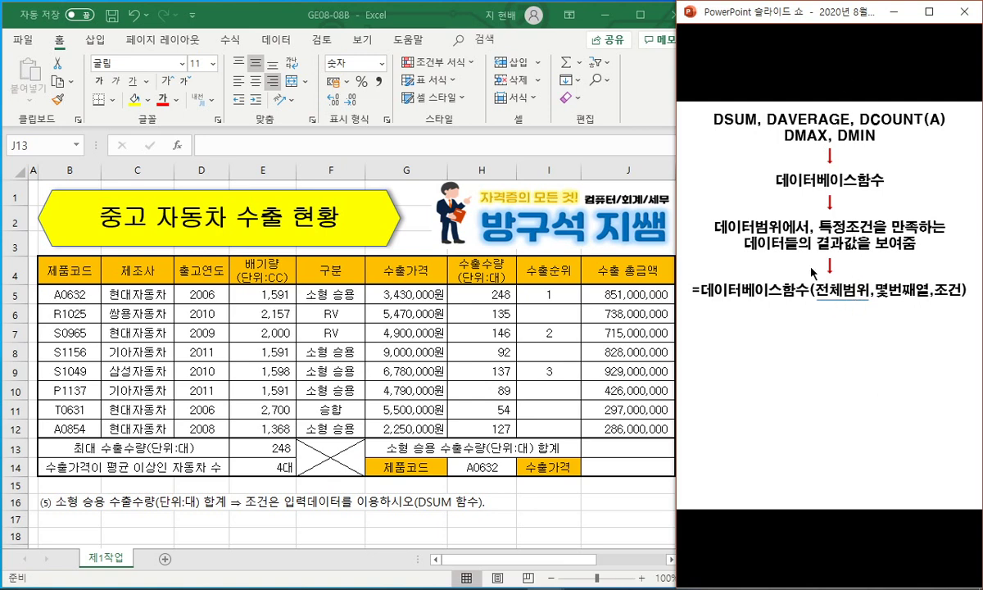
# Step: Mark with the screen pen the whole table range and the slide's column-number argument, and number the table columns above their headers
pyautogui.moveTo(47, 261)
pyautogui.mouseDown()
pyautogui.moveTo(159, 409)
pyautogui.moveTo(548, 425)
pyautogui.moveTo(664, 249)
pyautogui.moveTo(25, 258)
pyautogui.mouseUp()
pyautogui.moveTo(897, 266)
pyautogui.mouseDown()
pyautogui.moveTo(878, 289)
pyautogui.moveTo(929, 309)
pyautogui.mouseUp()
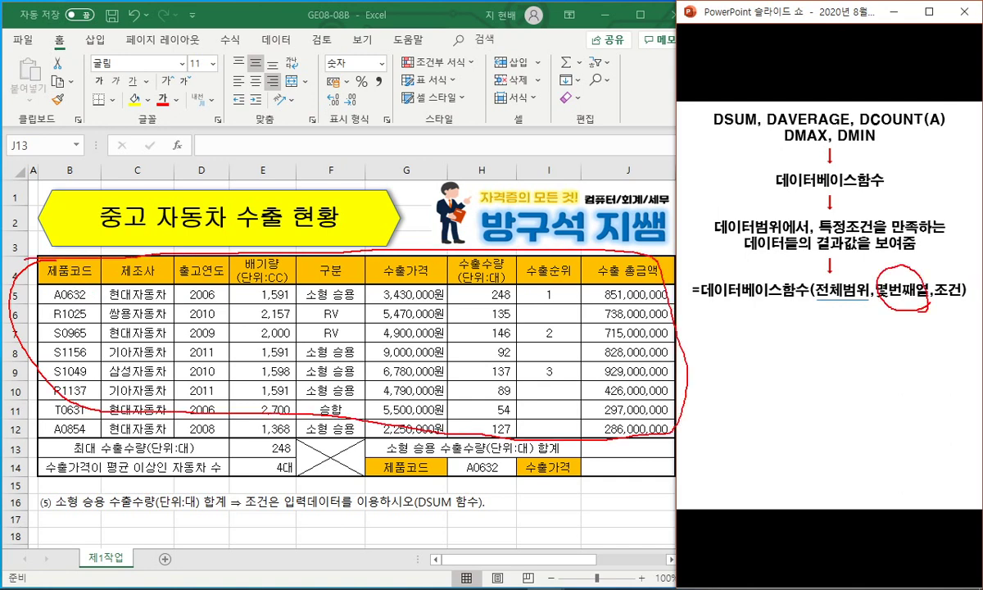
pyautogui.moveTo(421, 464); pyautogui.dragTo(557, 449)
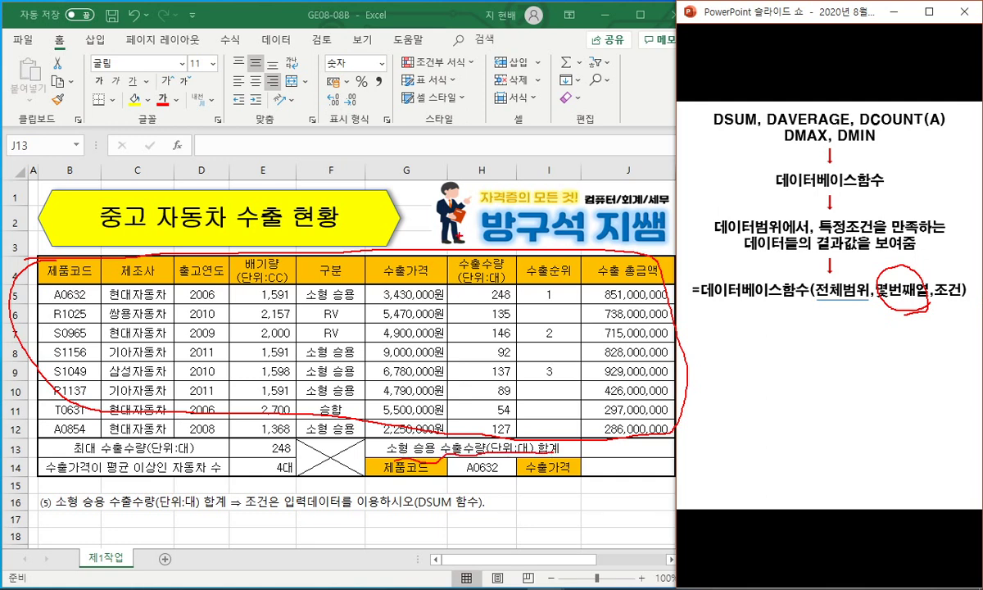
pyautogui.moveTo(471, 255); pyautogui.dragTo(460, 230)
pyautogui.moveTo(120, 243); pyautogui.dragTo(251, 246)
pyautogui.moveTo(299, 214); pyautogui.dragTo(328, 244)
pyautogui.moveTo(306, 214)
pyautogui.mouseDown()
pyautogui.moveTo(379, 205)
pyautogui.moveTo(400, 243)
pyautogui.mouseUp()
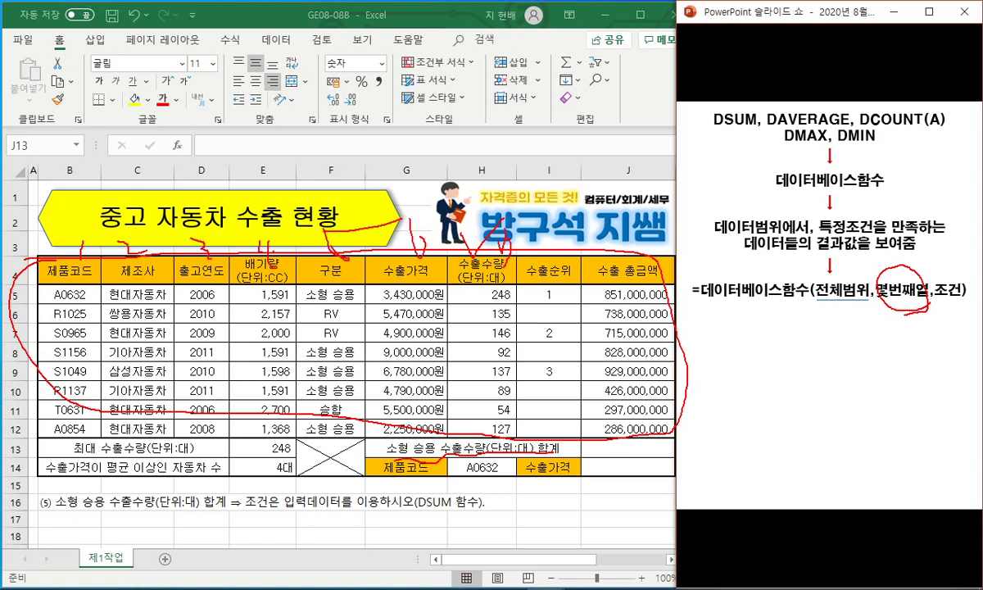
# Step: Mark the slide's criteria argument, question (5) and the 구분 header with its 소형 승용 cell, and clear all pen marks
pyautogui.moveTo(902, 316)
pyautogui.mouseDown()
pyautogui.moveTo(871, 339)
pyautogui.moveTo(862, 398)
pyautogui.mouseUp()
pyautogui.moveTo(954, 278)
pyautogui.mouseDown()
pyautogui.moveTo(942, 300)
pyautogui.moveTo(941, 350)
pyautogui.mouseUp()
pyautogui.moveTo(952, 296); pyautogui.dragTo(961, 352)
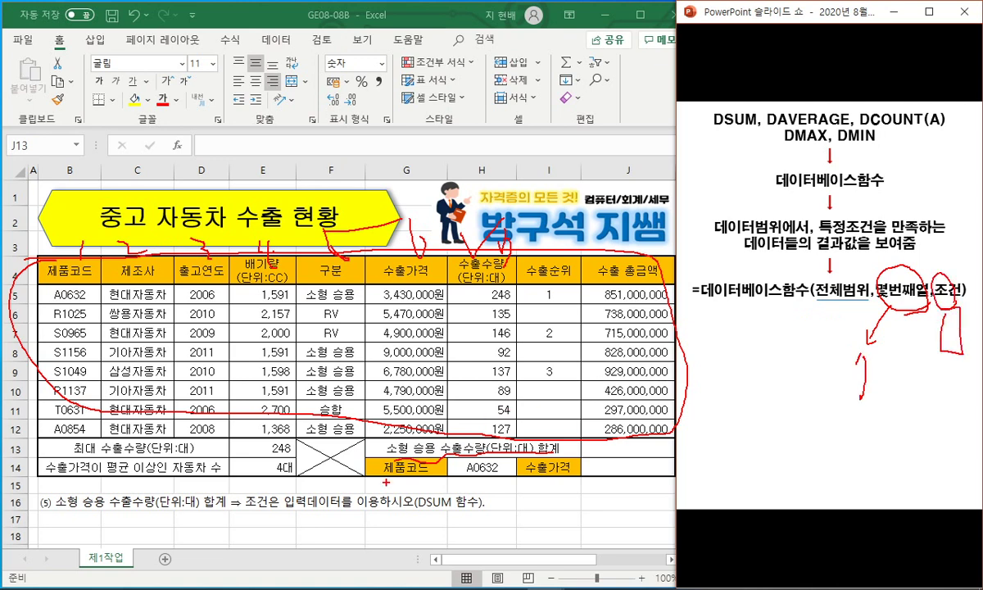
pyautogui.moveTo(267, 505); pyautogui.dragTo(449, 507)
pyautogui.moveTo(41, 501)
pyautogui.mouseDown()
pyautogui.moveTo(80, 514)
pyautogui.moveTo(152, 513)
pyautogui.mouseUp()
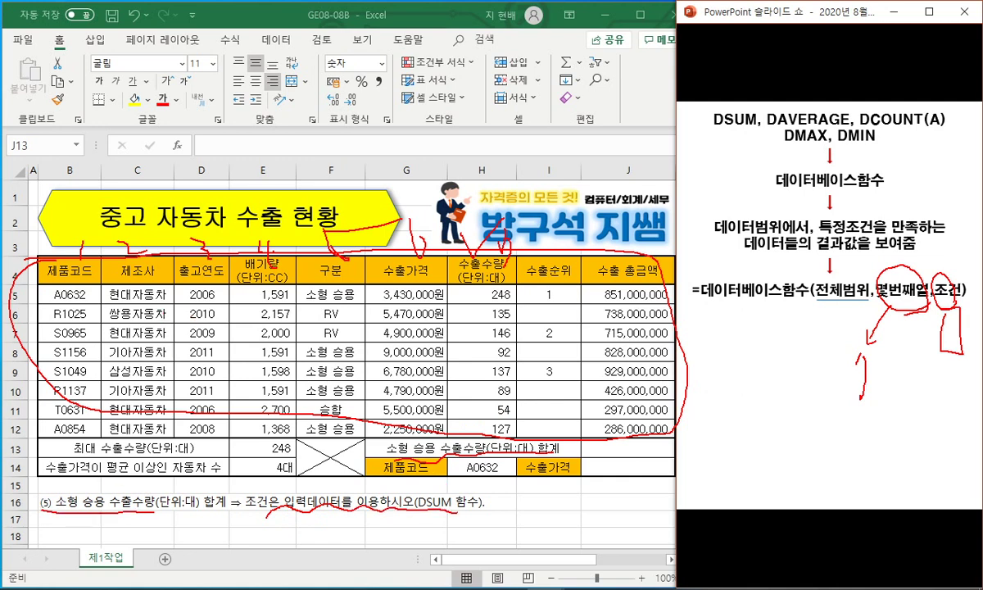
pyautogui.moveTo(359, 253)
pyautogui.mouseDown()
pyautogui.moveTo(293, 254)
pyautogui.moveTo(290, 305)
pyautogui.moveTo(369, 252)
pyautogui.mouseUp()
pyautogui.moveTo(285, 240)
pyautogui.mouseDown()
pyautogui.moveTo(345, 284)
pyautogui.moveTo(280, 254)
pyautogui.mouseUp()
pyautogui.moveTo(283, 249); pyautogui.dragTo(276, 258)
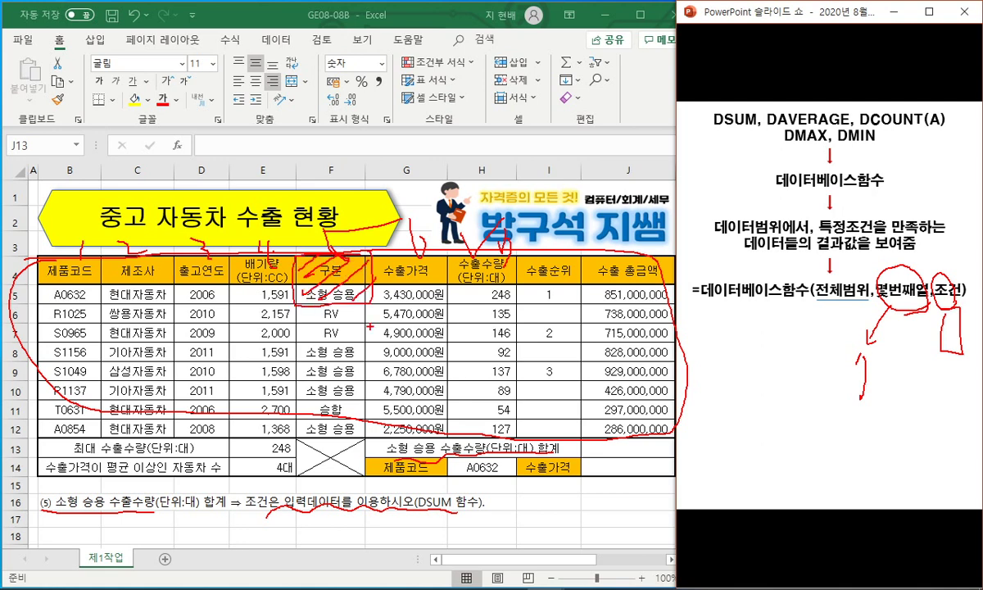
pyautogui.press('Escape')
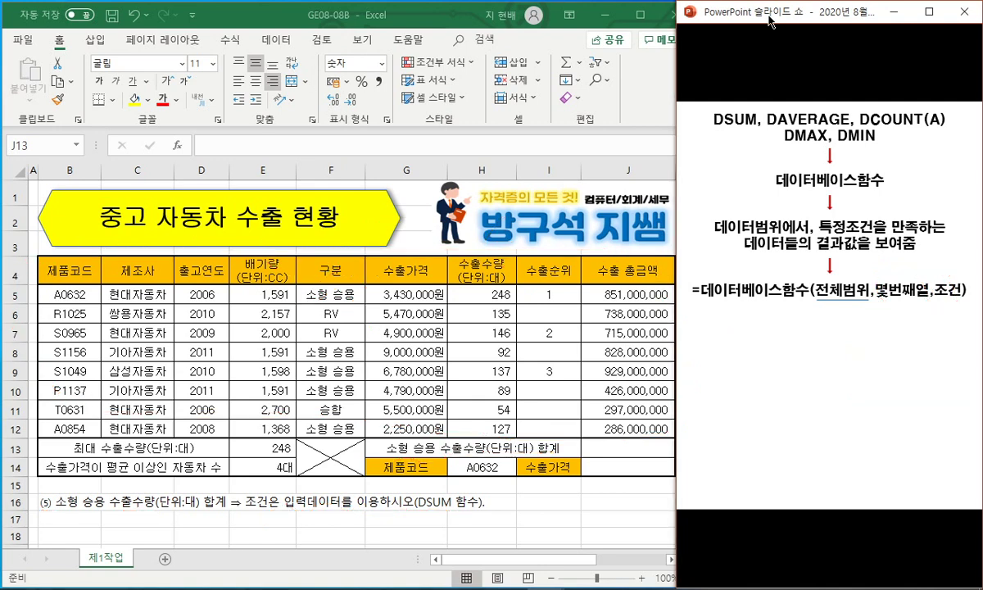
# Step: Advance the DSUM slide through its worked example =DSUM($A$1:$D$5,3,A1:A2) and the range highlights
pyautogui.click(842, 187)
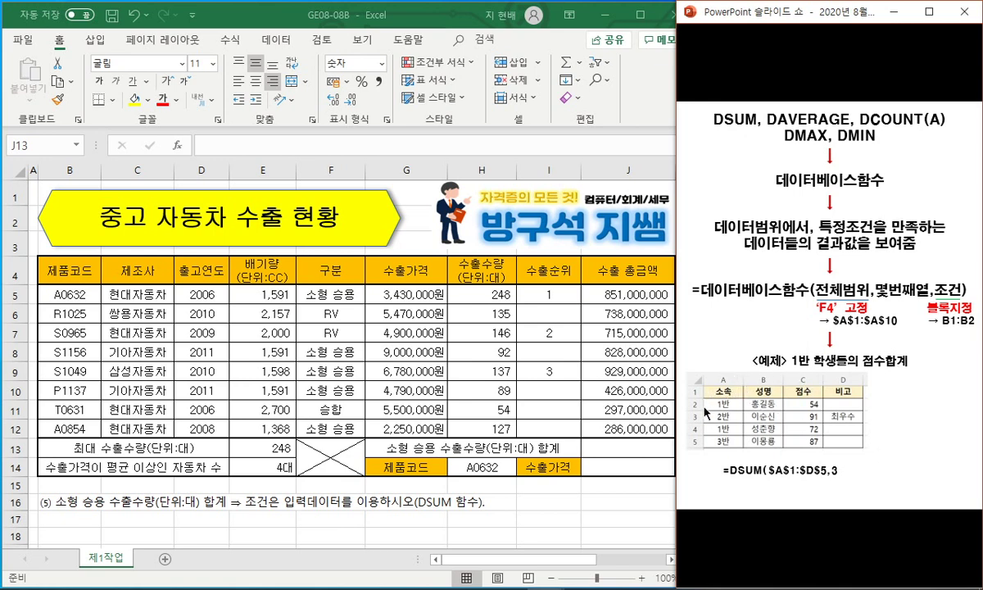
pyautogui.moveTo(715, 385); pyautogui.dragTo(729, 382)
pyautogui.press('e')
pyautogui.press('Right')
pyautogui.press('Right')
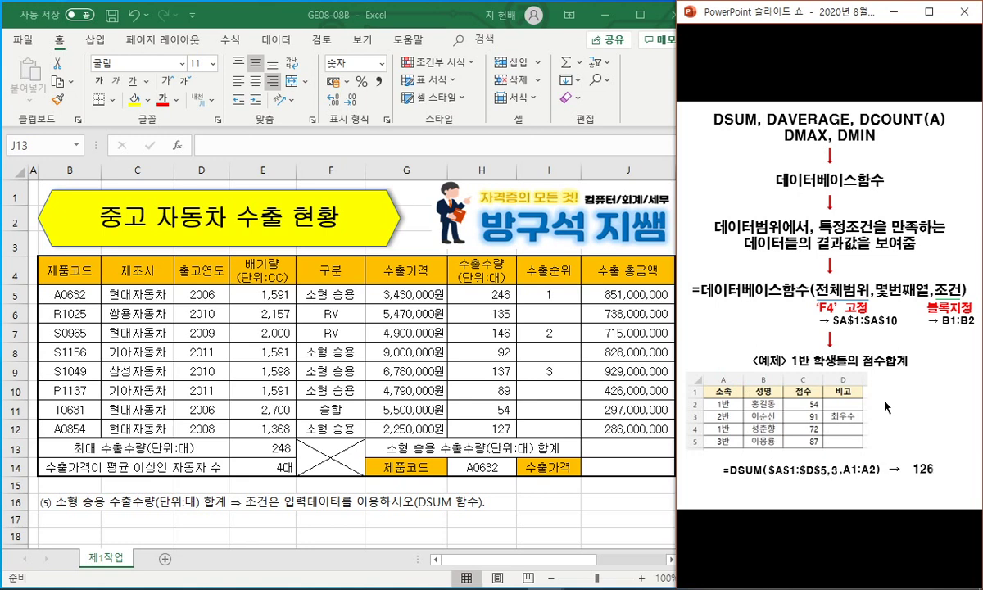
pyautogui.press('Right')
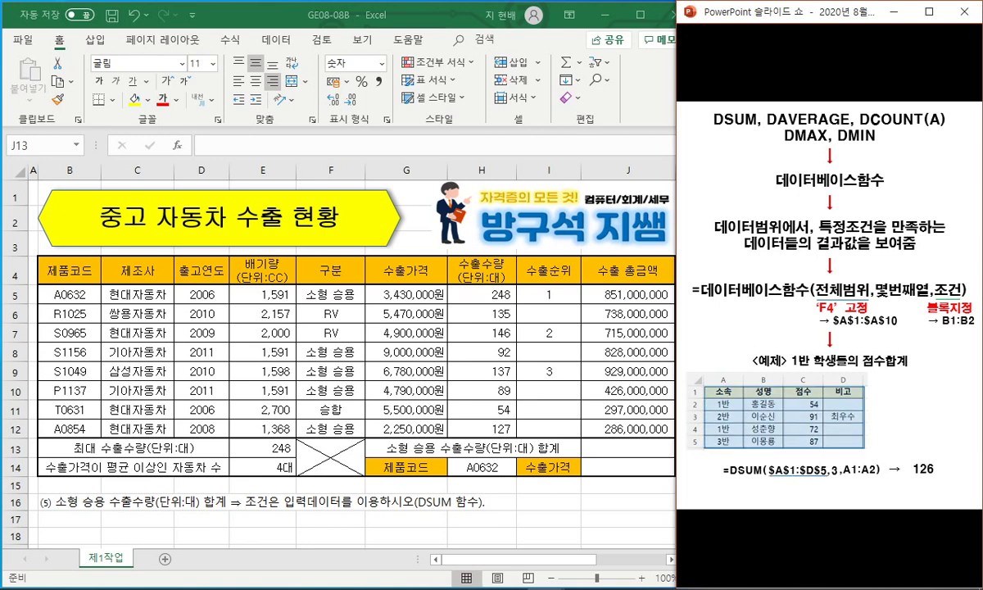
pyautogui.press('Right')
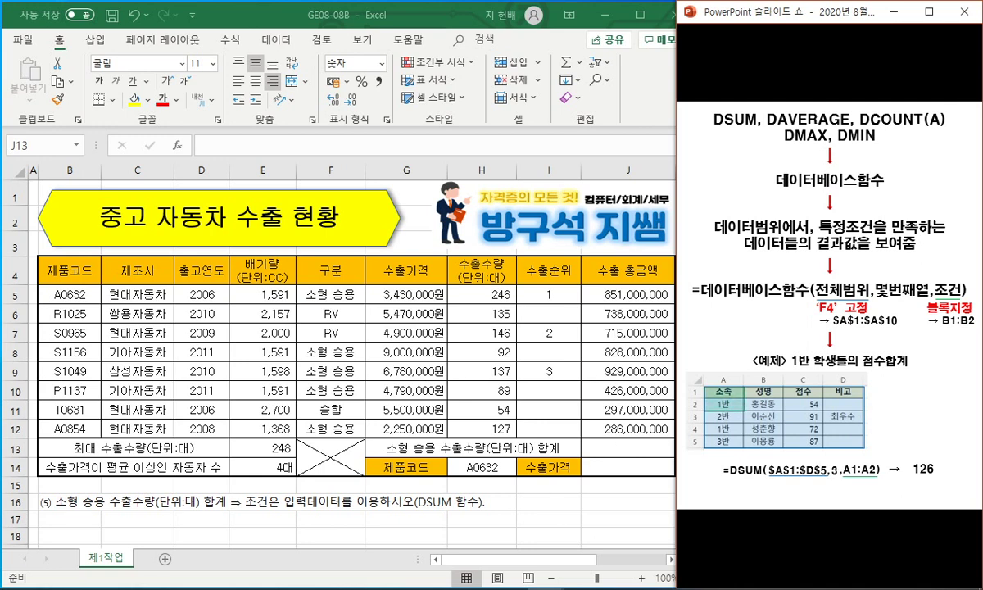
# Step: Switch back to Excel and begin a DSUM formula in J13 with the absolute database range $B$4:$J$12
pyautogui.hotkey('alt', 'Tab')
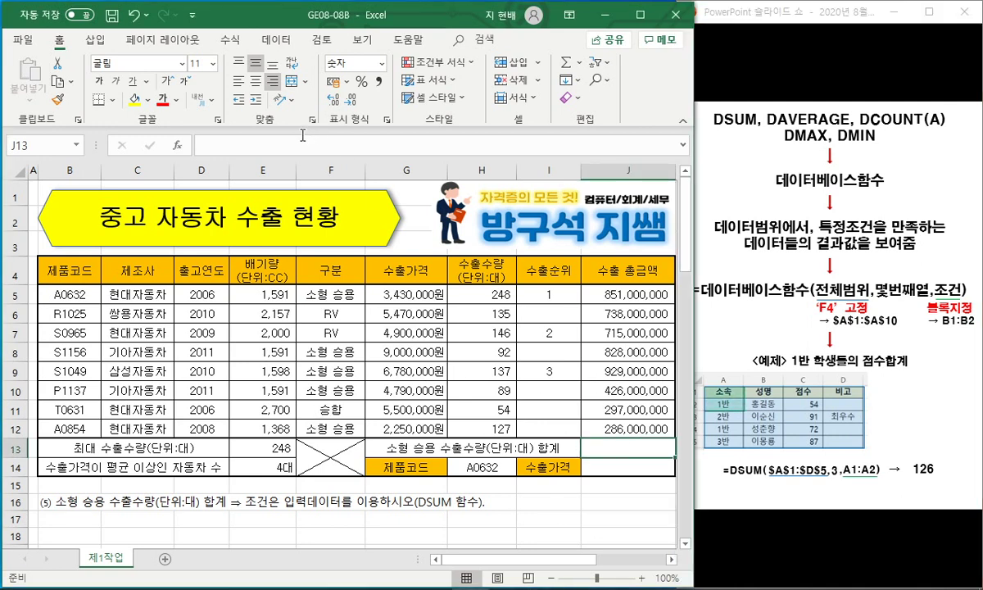
pyautogui.click(304, 137)
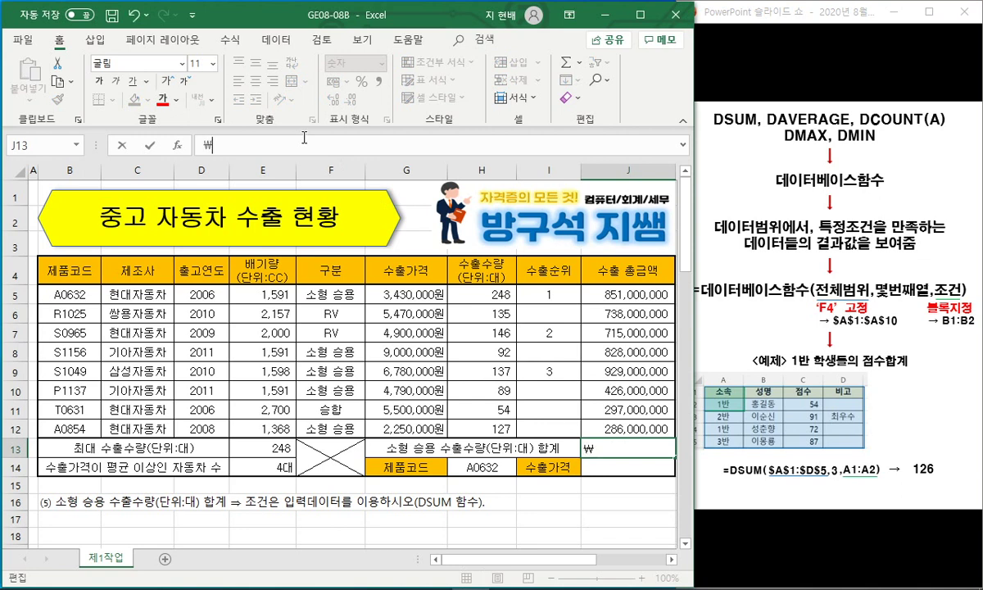
pyautogui.write('=DSUM(')
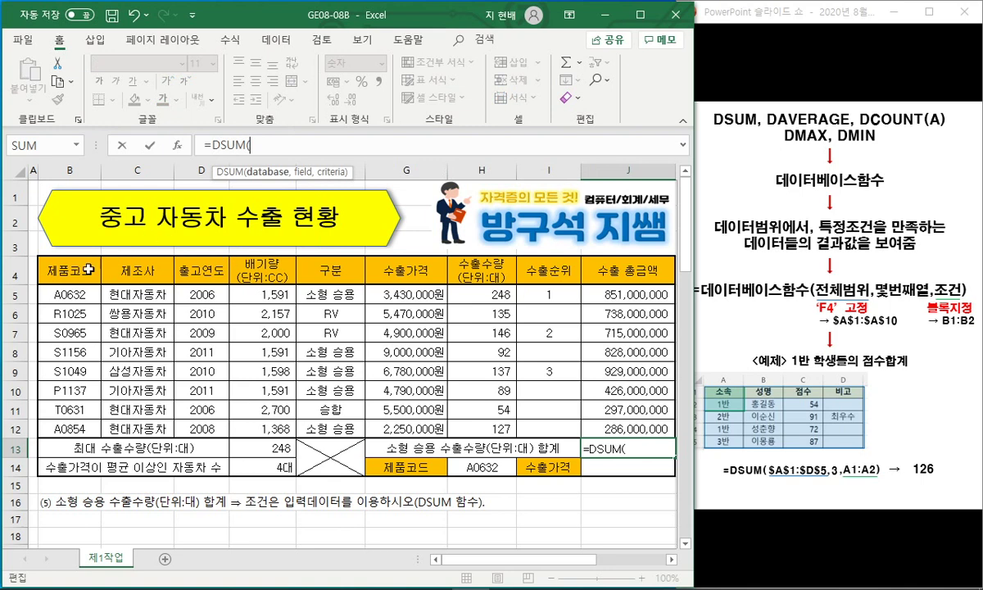
pyautogui.moveTo(82, 269); pyautogui.dragTo(626, 427)
pyautogui.press('F4')
pyautogui.write(',')
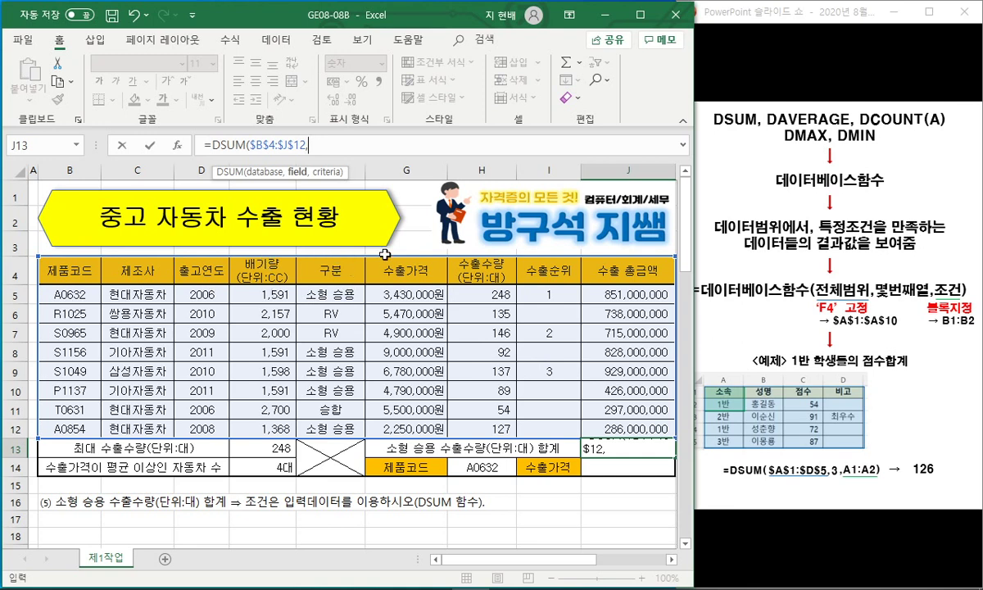
# Step: Complete the DSUM formula in J13 with field 7 and criteria F4:F5, and review the entered formula
pyautogui.write('7,')
pyautogui.moveTo(316, 268); pyautogui.dragTo(320, 284)
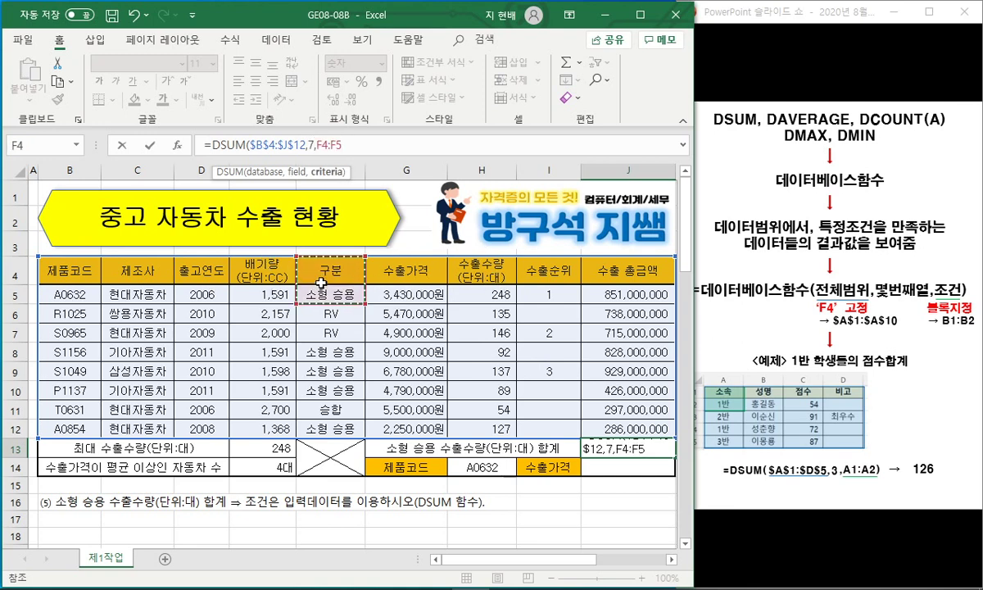
pyautogui.write(')')
pyautogui.press('Return')
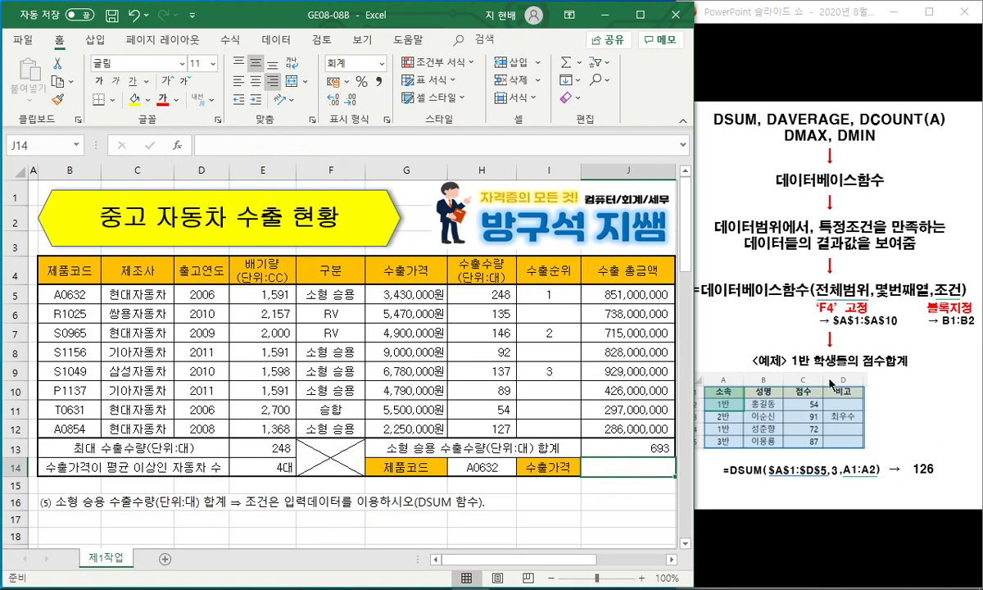
pyautogui.click(627, 448)
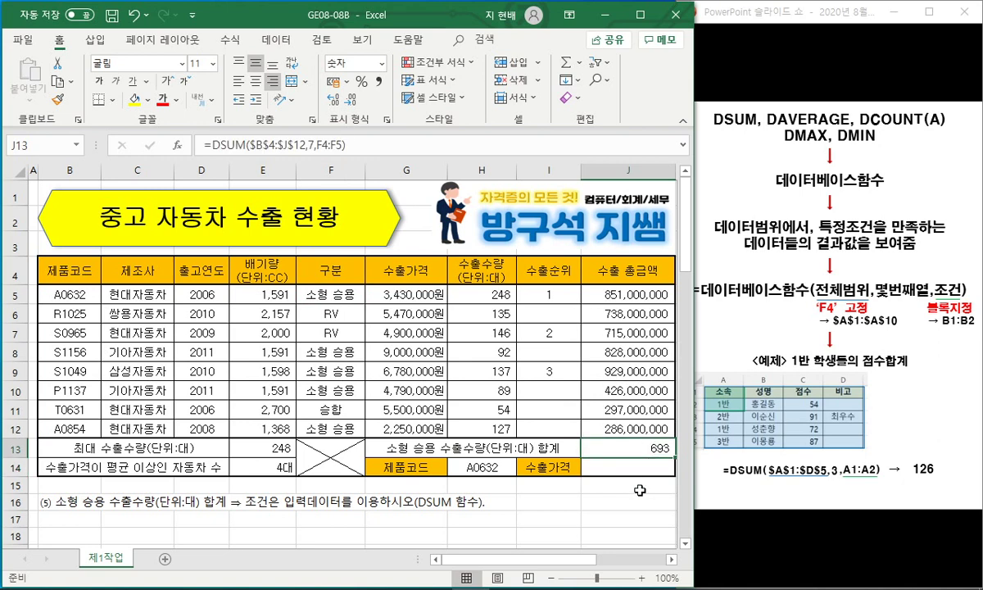
pyautogui.press('Return')
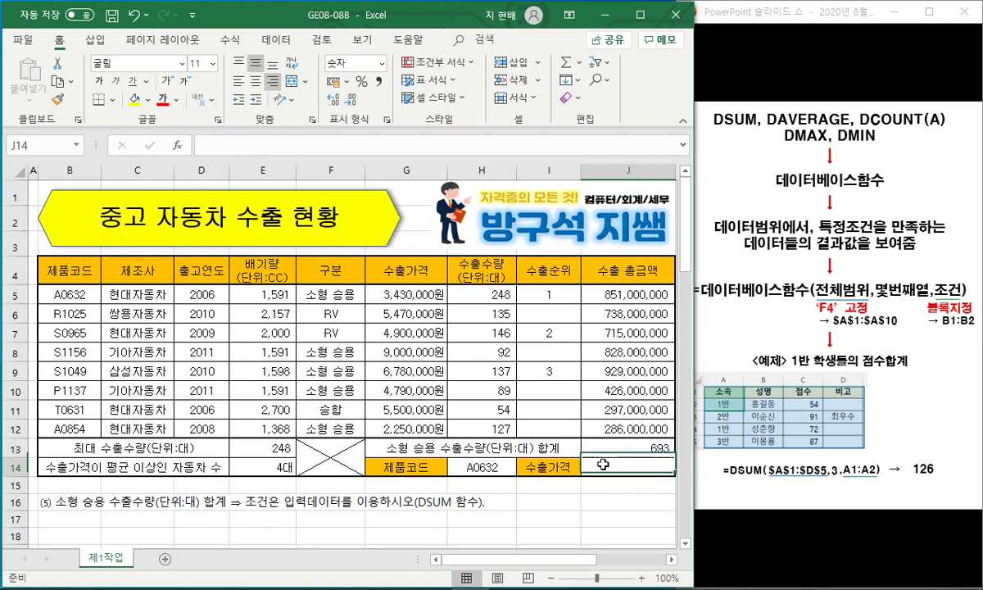
# Step: Delete the rows from 16 holding question (5) so that question (6) moves up under the table
pyautogui.moveTo(22, 495)
pyautogui.mouseDown()
pyautogui.moveTo(18, 547)
pyautogui.moveTo(18, 494)
pyautogui.mouseUp()
pyautogui.hotkey('ctrl', '-')
pyautogui.scroll(2, 184, 385)
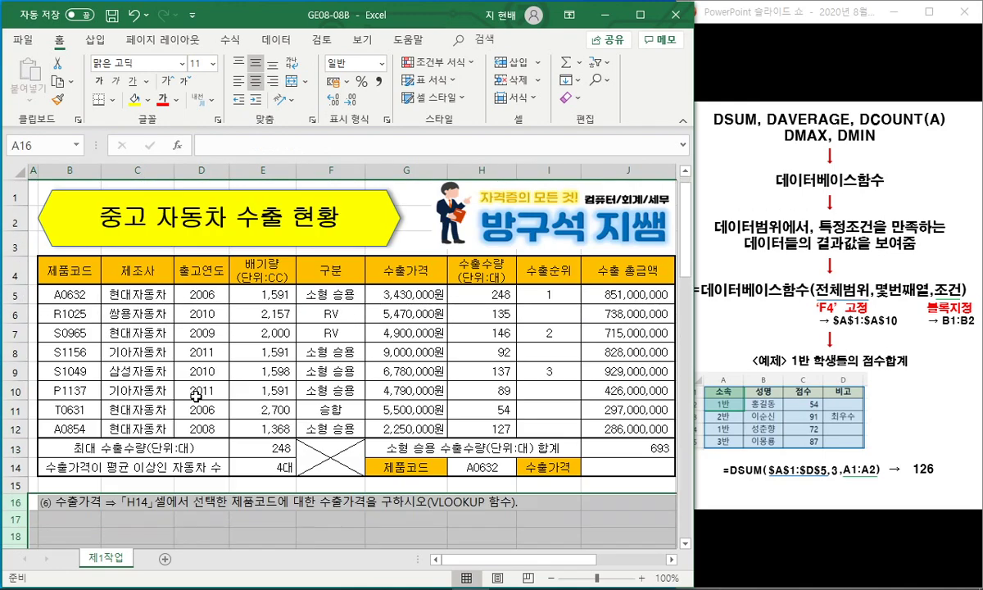
# Step: Select J14 for the export price and switch to the PowerPoint slide show to advance to the VLOOKUP slide
pyautogui.click(609, 465)
pyautogui.hotkey('alt', 'Tab')
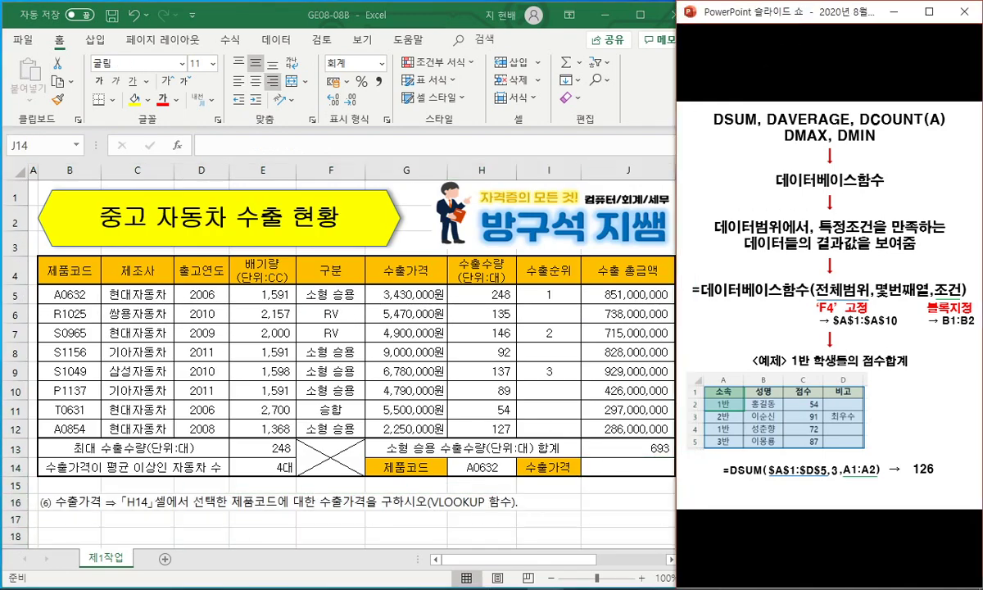
pyautogui.press('Right')
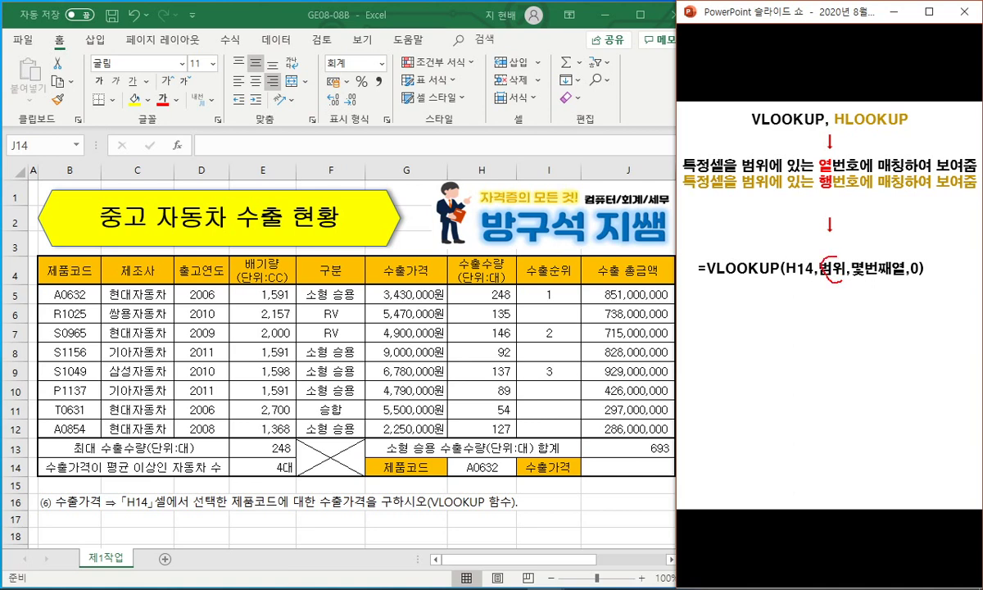
# Step: Circle the 제품코드 label in G14 and outline the table ranges starting at the 제품코드 and 제조사 columns with the screen pen
pyautogui.moveTo(426, 479)
pyautogui.mouseDown()
pyautogui.moveTo(384, 476)
pyautogui.moveTo(428, 470)
pyautogui.mouseUp()
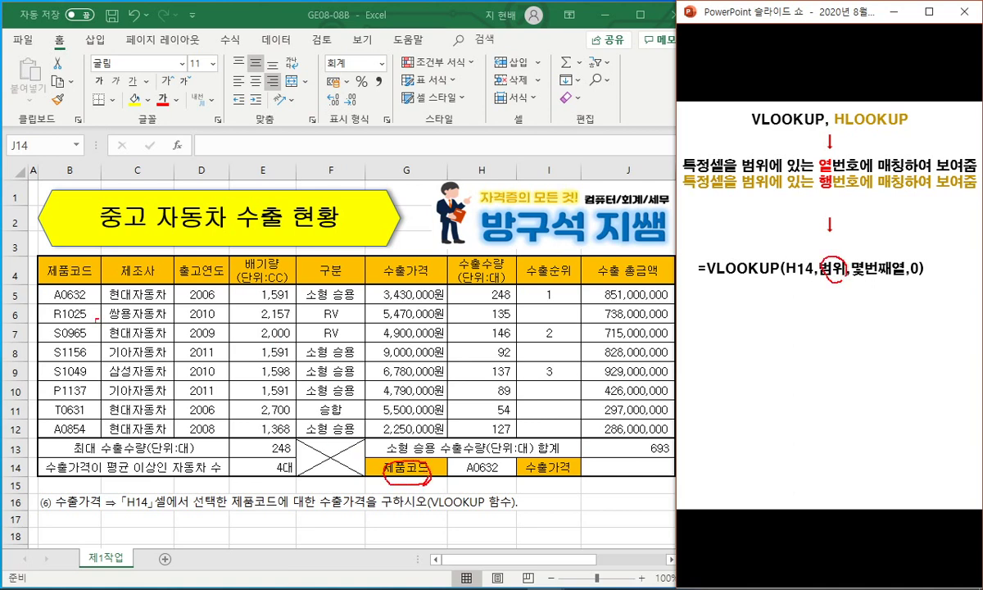
pyautogui.moveTo(50, 244)
pyautogui.mouseDown()
pyautogui.moveTo(52, 385)
pyautogui.moveTo(338, 432)
pyautogui.moveTo(648, 431)
pyautogui.moveTo(665, 287)
pyautogui.moveTo(10, 259)
pyautogui.mouseUp()
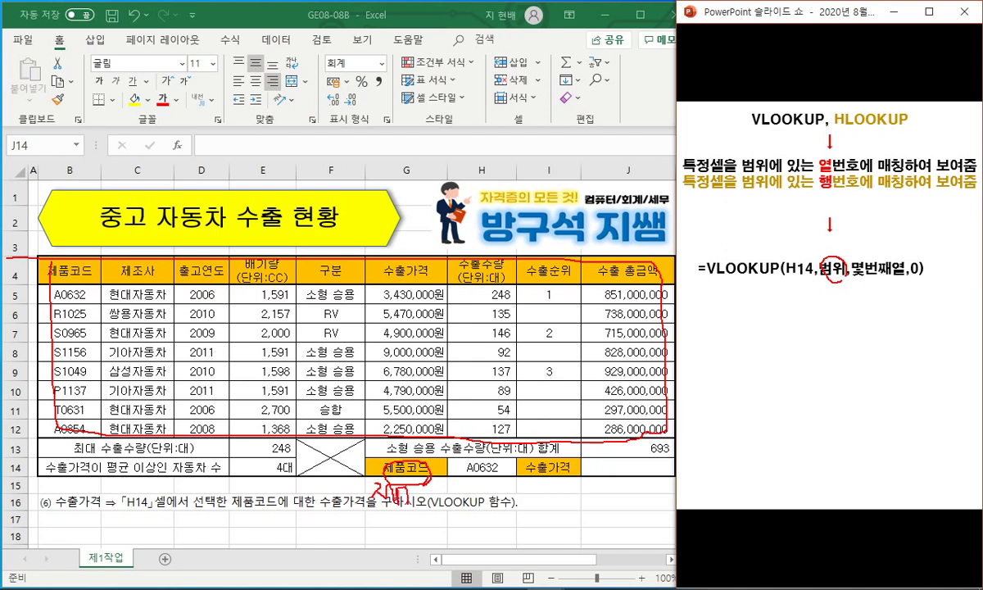
pyautogui.moveTo(443, 479); pyautogui.dragTo(443, 512)
pyautogui.moveTo(107, 242)
pyautogui.mouseDown()
pyautogui.moveTo(99, 382)
pyautogui.moveTo(382, 412)
pyautogui.moveTo(624, 387)
pyautogui.moveTo(590, 216)
pyautogui.mouseUp()
pyautogui.moveTo(459, 232); pyautogui.dragTo(77, 238)
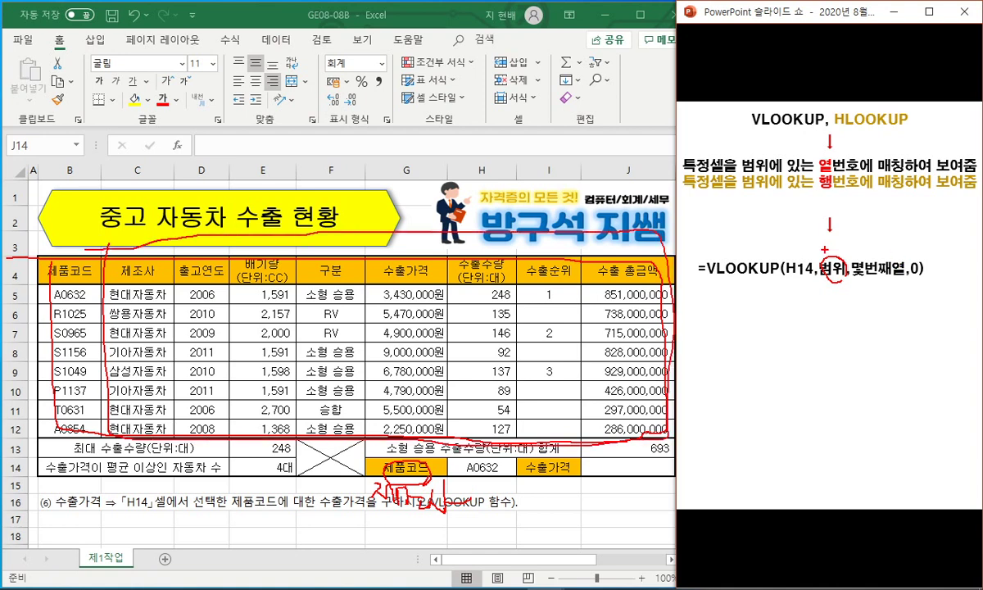
# Step: Mark the VLOOKUP range, column number 6 and final 0 arguments, tick the columns up to 수출가격, and clear the pen marks
pyautogui.moveTo(815, 264); pyautogui.dragTo(837, 227)
pyautogui.moveTo(36, 242)
pyautogui.mouseDown()
pyautogui.moveTo(32, 413)
pyautogui.moveTo(671, 446)
pyautogui.mouseUp()
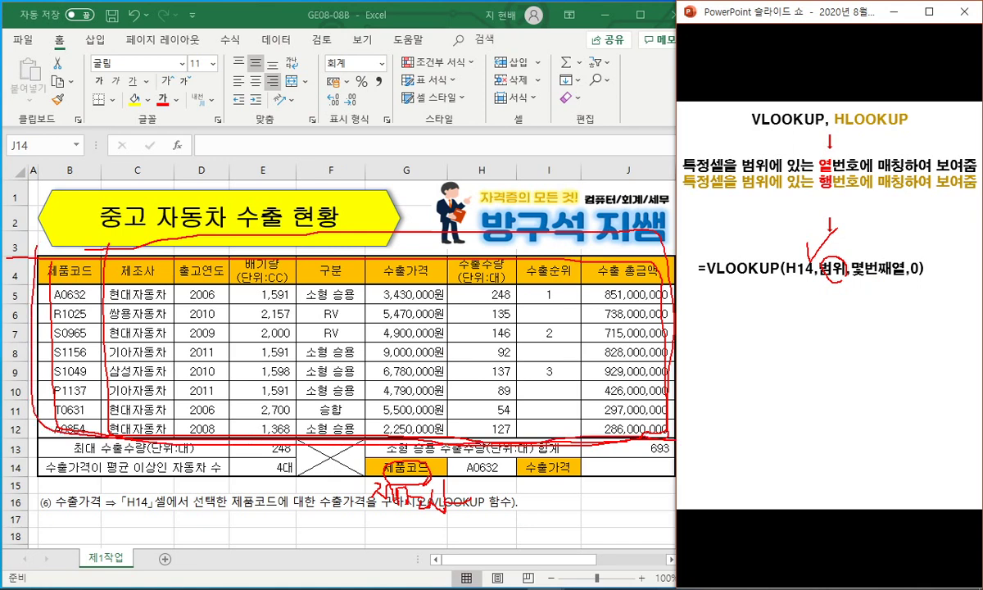
pyautogui.moveTo(67, 214)
pyautogui.mouseDown()
pyautogui.moveTo(85, 209)
pyautogui.moveTo(113, 228)
pyautogui.moveTo(260, 249)
pyautogui.moveTo(426, 201)
pyautogui.mouseUp()
pyautogui.moveTo(857, 285)
pyautogui.mouseDown()
pyautogui.moveTo(901, 281)
pyautogui.moveTo(880, 331)
pyautogui.moveTo(872, 399)
pyautogui.mouseUp()
pyautogui.moveTo(922, 279)
pyautogui.mouseDown()
pyautogui.moveTo(910, 272)
pyautogui.moveTo(924, 260)
pyautogui.mouseUp()
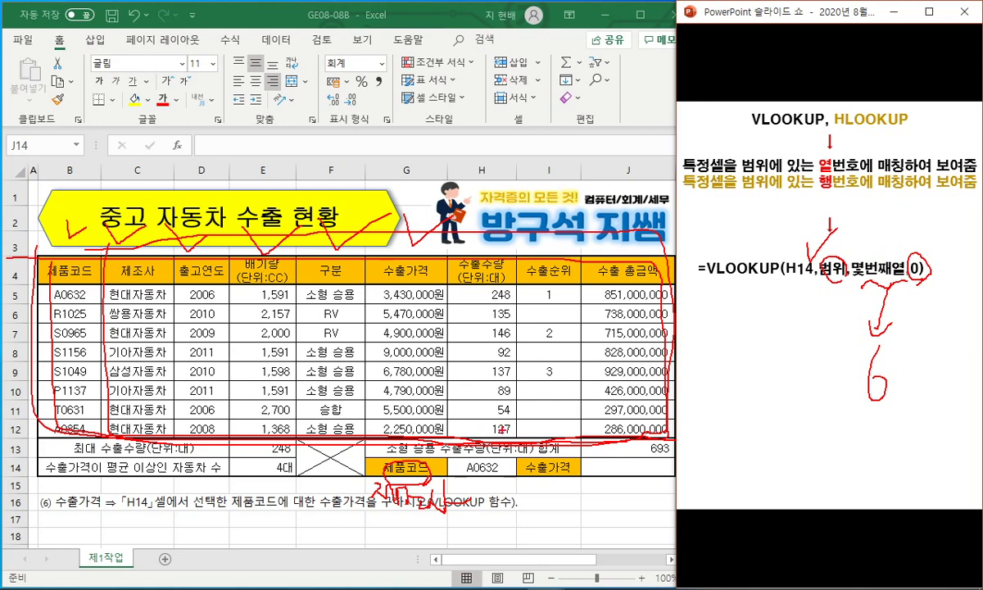
pyautogui.press('e')
# Step: Enter =VLOOKUP(H14,$B$5:$J$12,6,0) in J14 to return the export price for the selected product code
pyautogui.click(255, 131)
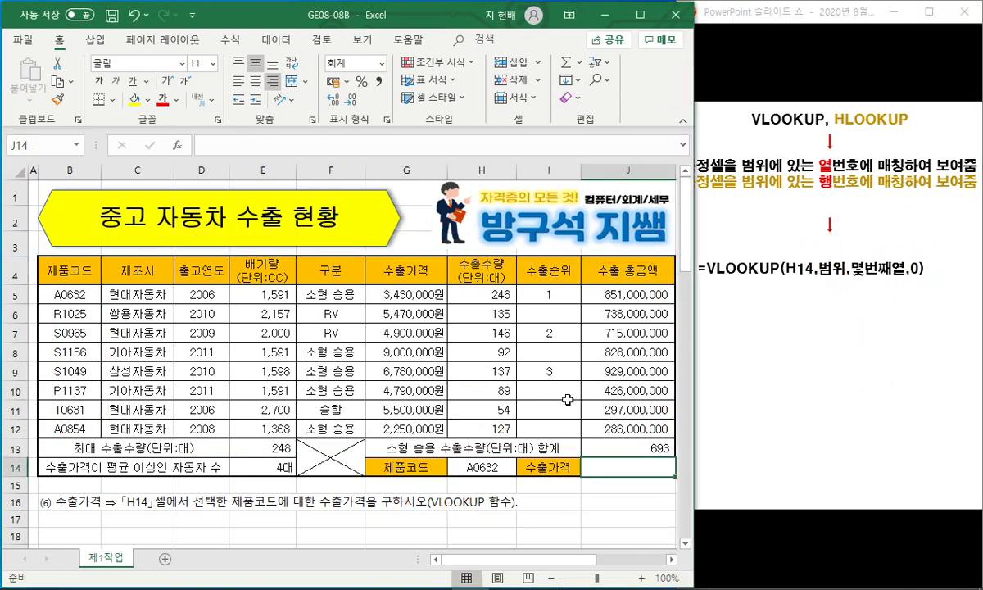
pyautogui.press('F2')
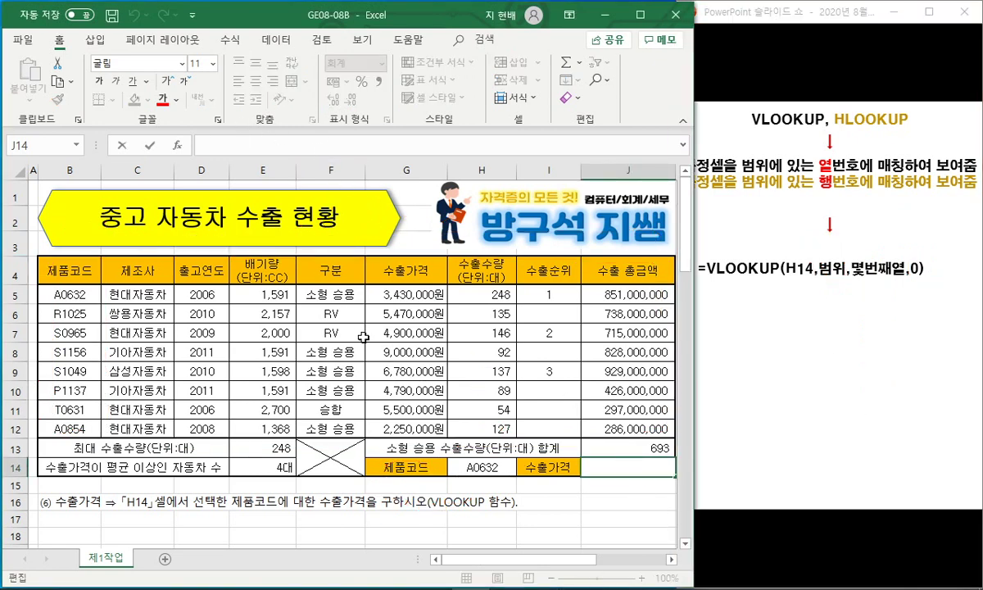
pyautogui.write('=VLOOKUP(')
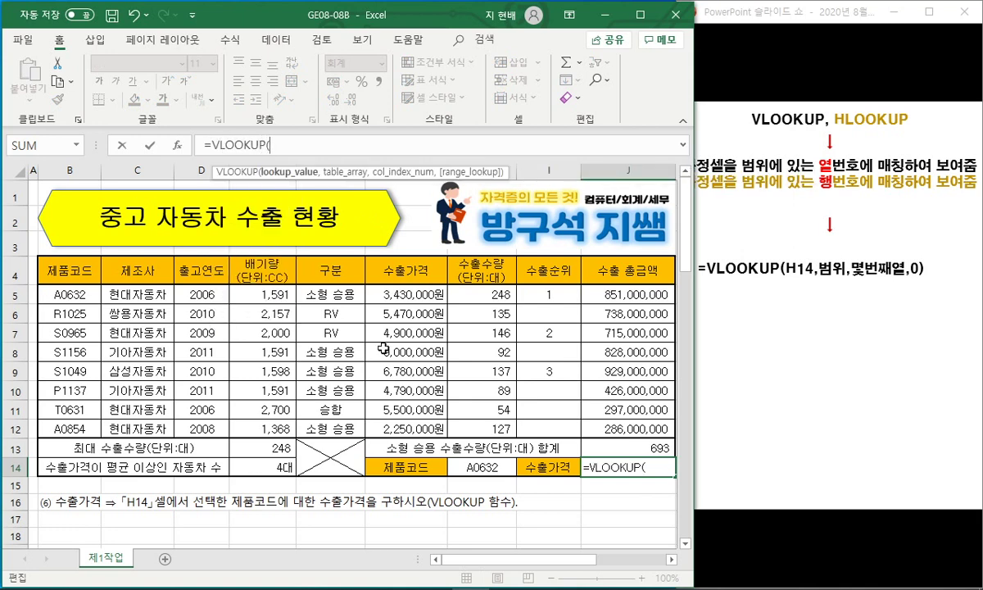
pyautogui.click(483, 465)
pyautogui.write(',')
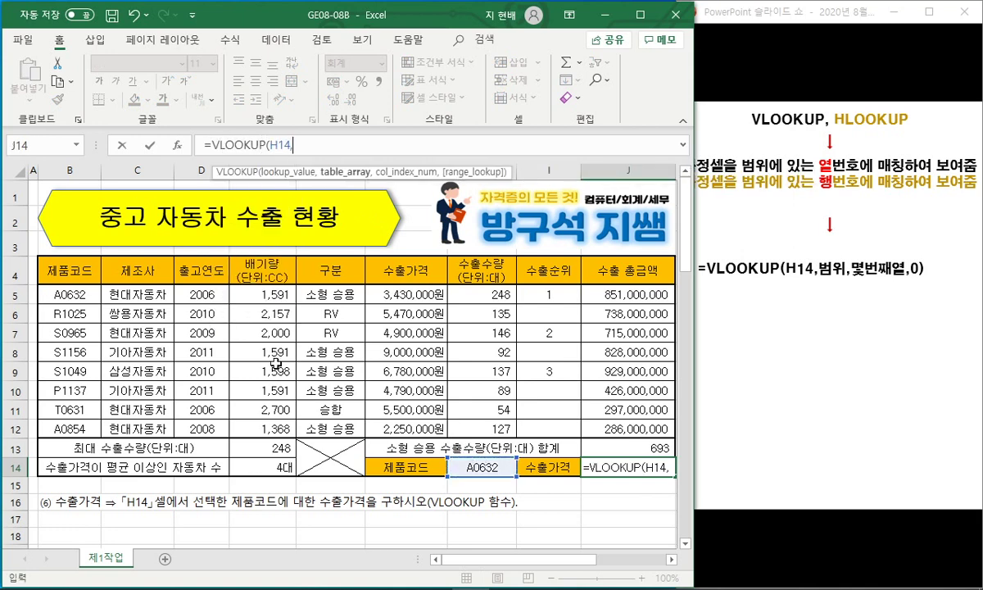
pyautogui.moveTo(66, 262); pyautogui.dragTo(627, 421)
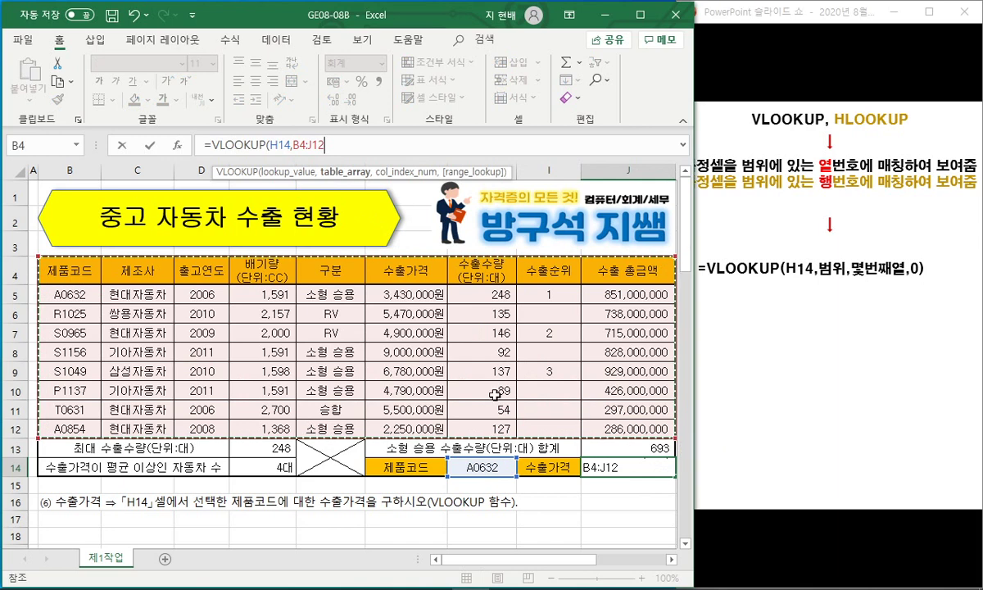
pyautogui.moveTo(77, 292); pyautogui.dragTo(634, 422)
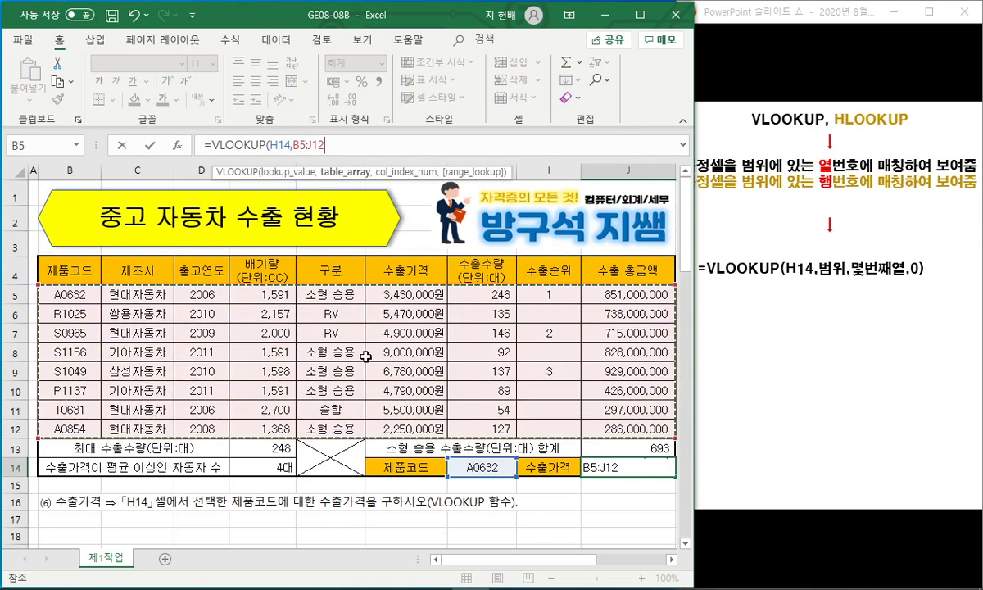
pyautogui.press('F4')
pyautogui.write(',')
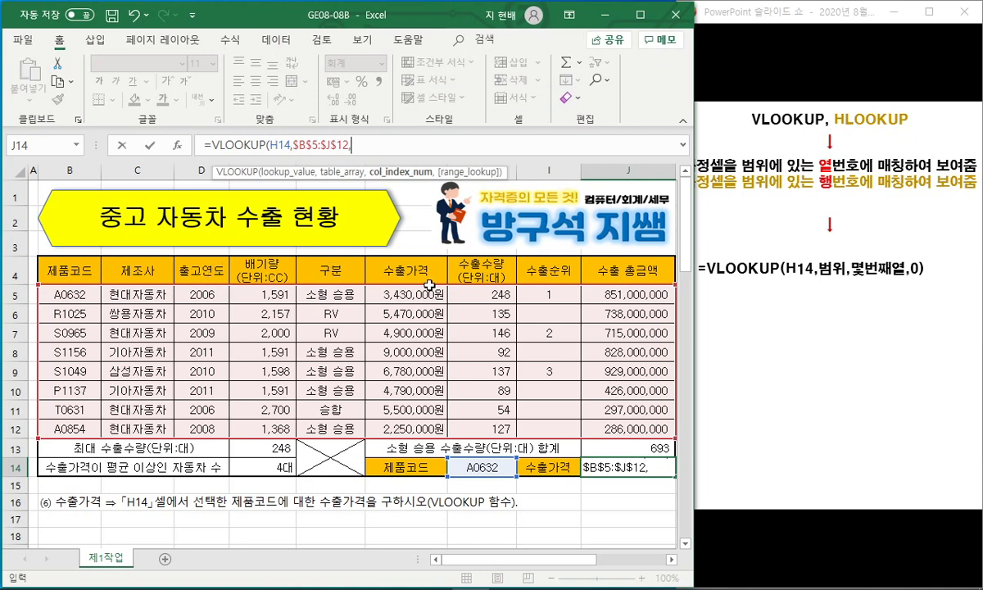
pyautogui.write(',0')
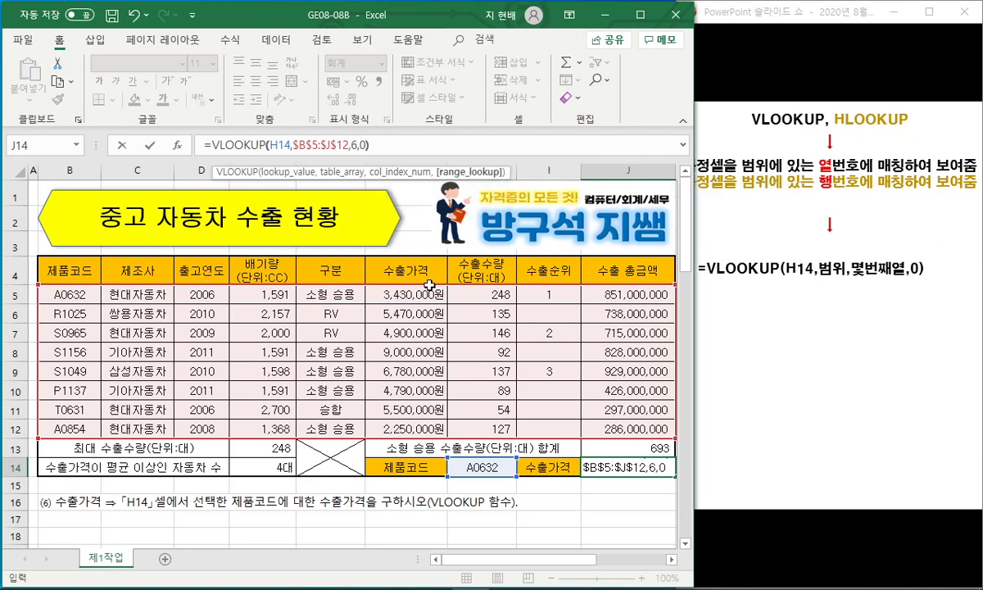
pyautogui.press('Return')
# Step: Test the lookup by choosing other product codes in H14, including S0965 and R1025, and set it back to A0632
pyautogui.click(464, 467)
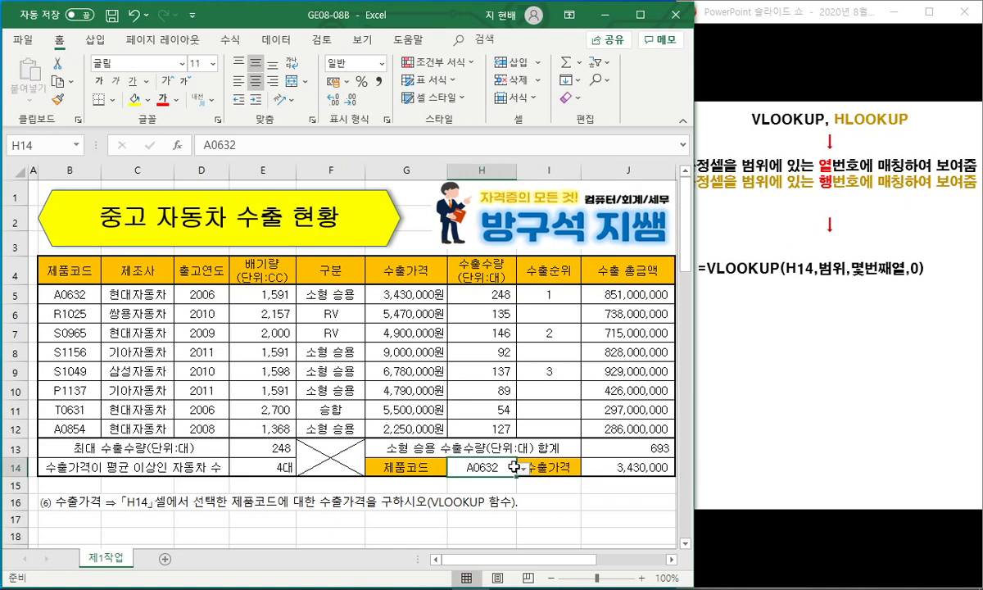
pyautogui.click(522, 470)
pyautogui.click(504, 505)
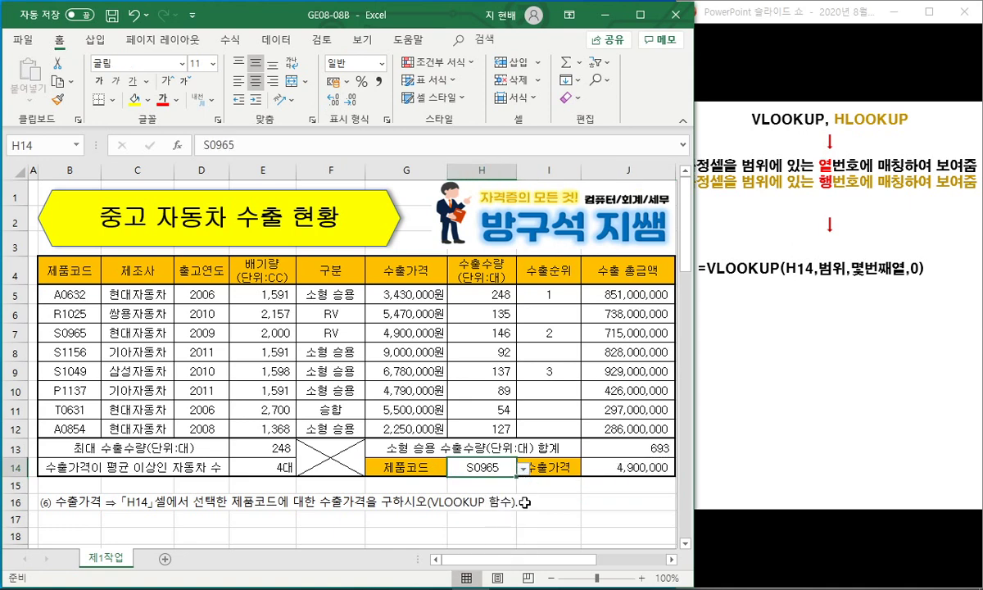
pyautogui.click(523, 469)
pyautogui.click(464, 494)
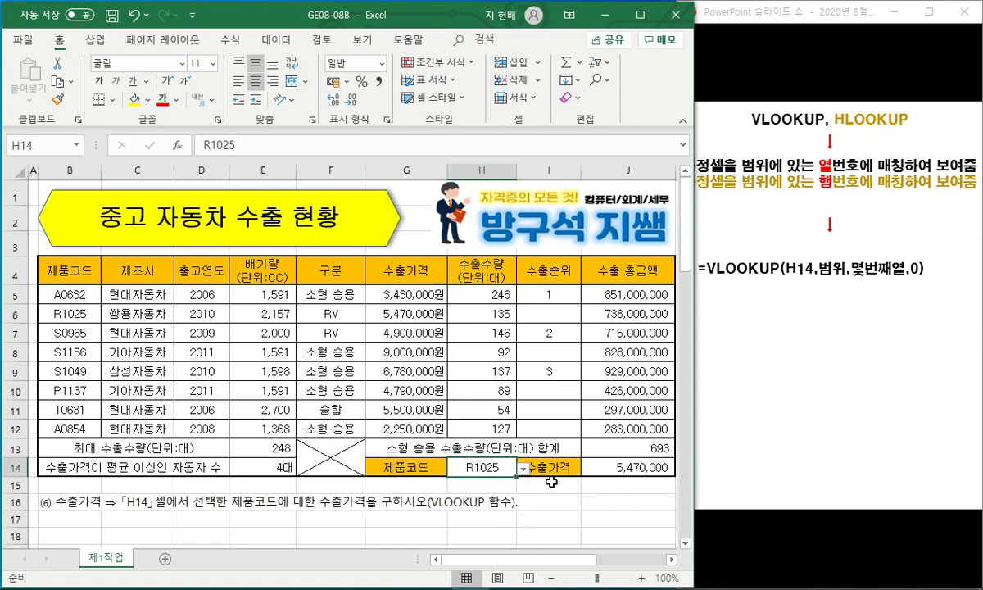
pyautogui.click(522, 468)
pyautogui.click(469, 518)
pyautogui.click(523, 469)
pyautogui.click(467, 482)
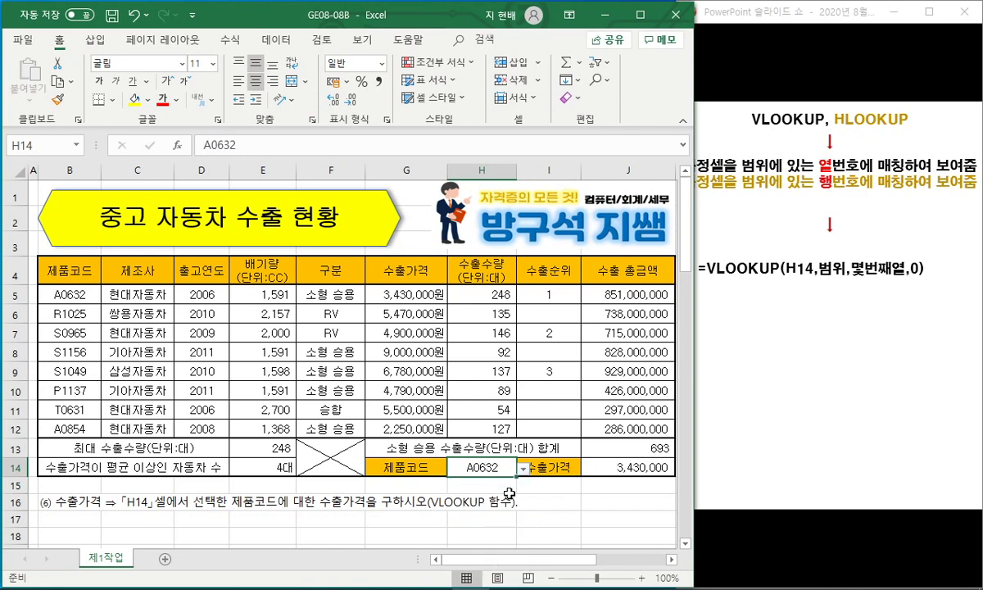
# Step: Maximize the workbook window and delete the rows from 16 holding question (6) so that question (7) moves up under the table
pyautogui.click(524, 501)
pyautogui.click(146, 505)
pyautogui.click(16, 502)
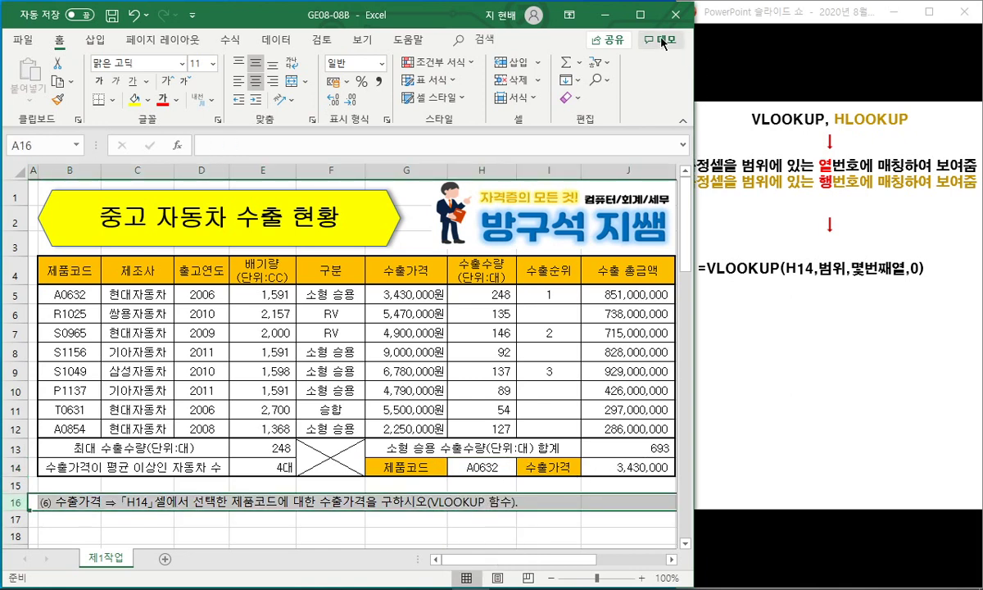
pyautogui.click(641, 14)
pyautogui.scroll(-3, 213, 437)
pyautogui.keyDown('shift'); pyautogui.click(13, 434); pyautogui.keyUp('shift')
pyautogui.hotkey('ctrl', '-')
pyautogui.scroll(3, 147, 391)
pyautogui.click(316, 449)
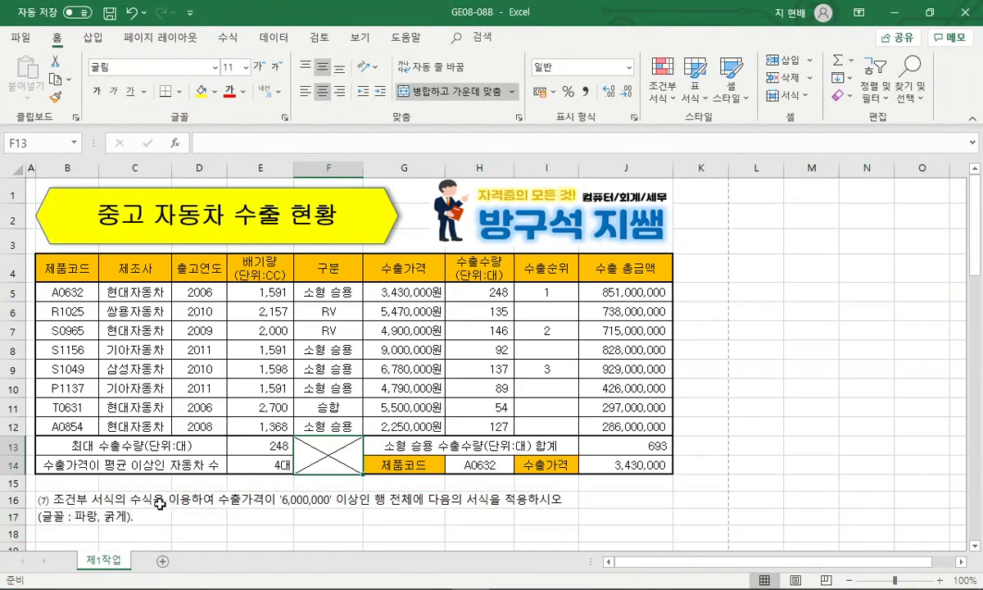
# Step: Underline the 수식을 이용 wording and circle the '6,000,000' 이상 condition in question (7) with the screen pen, and clear the marks
pyautogui.moveTo(130, 508); pyautogui.dragTo(190, 508)
pyautogui.moveTo(322, 503); pyautogui.dragTo(328, 509)
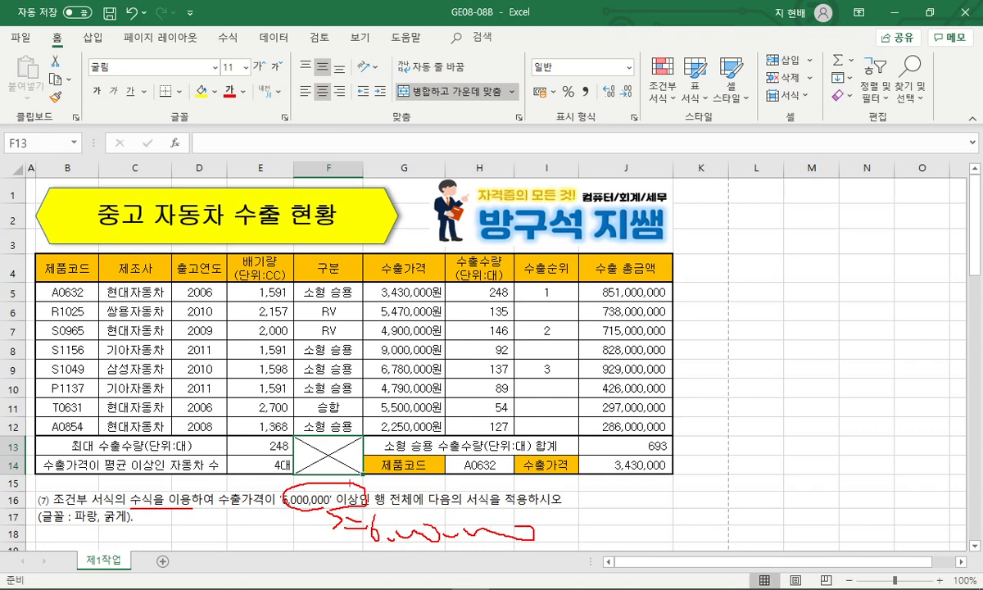
pyautogui.click(135, 369)
# Step: Select the data rows B5:J12 and try starting a new conditional formatting rule from the rules manager
pyautogui.moveTo(68, 292)
pyautogui.mouseDown()
pyautogui.moveTo(254, 313)
pyautogui.moveTo(620, 410)
pyautogui.moveTo(620, 426)
pyautogui.mouseUp()
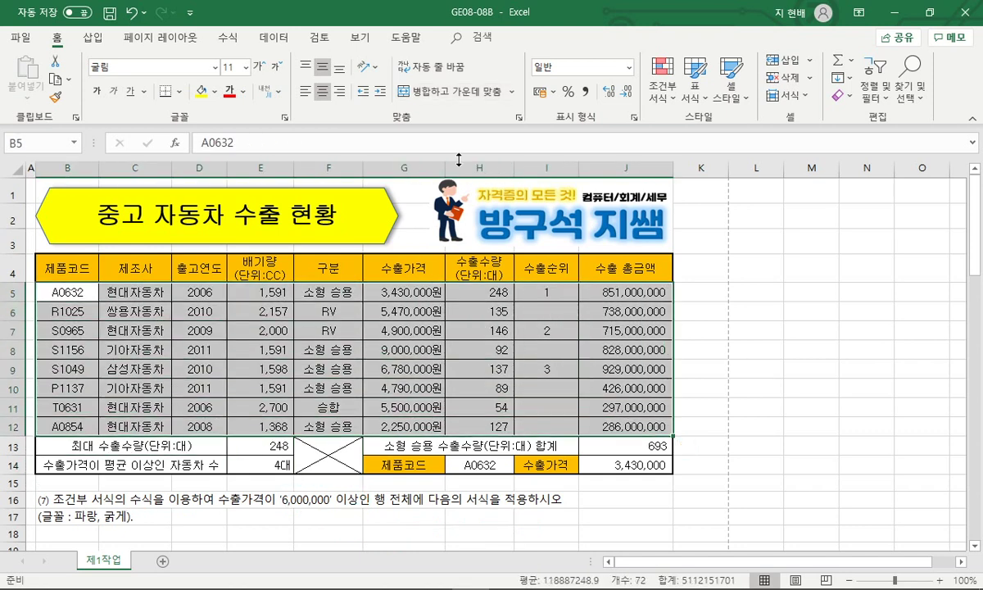
pyautogui.click(662, 88)
pyautogui.click(705, 352)
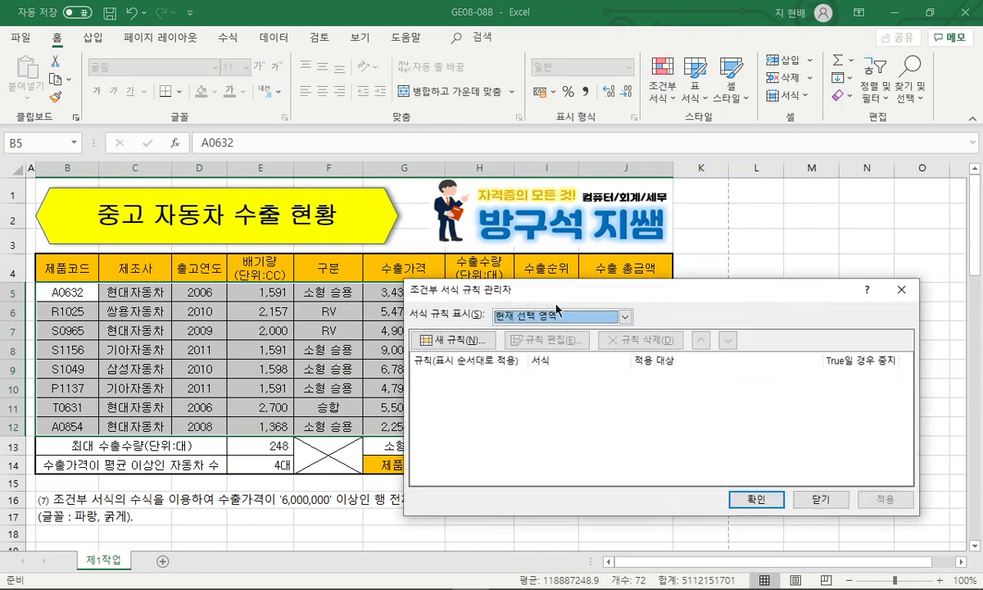
pyautogui.click(453, 339)
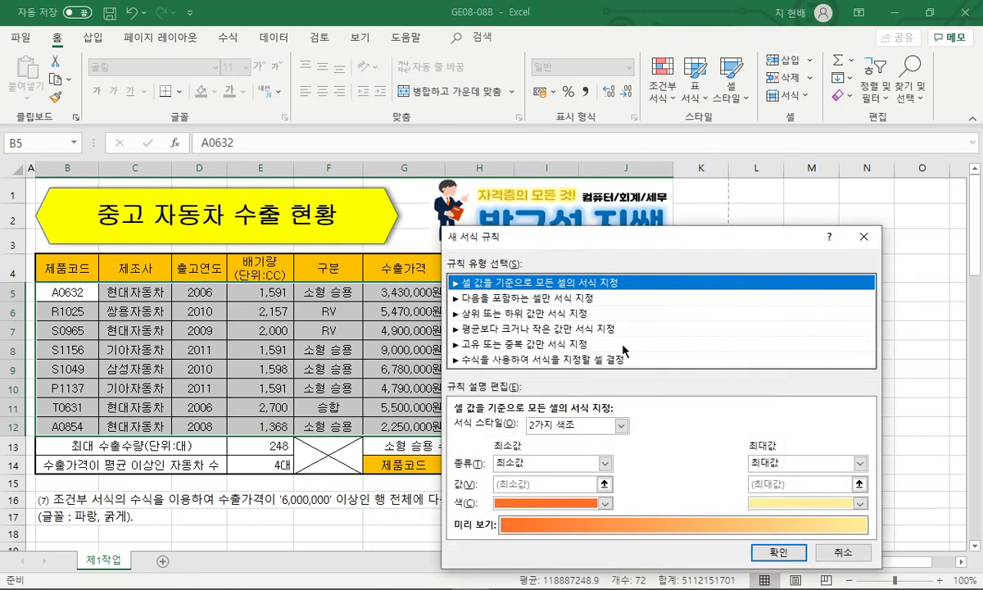
pyautogui.click(836, 554)
pyautogui.press('Escape')
# Step: Create a formula-based conditional formatting rule for the selected data rows with the condition =$G5>=6000000
pyautogui.click(661, 82)
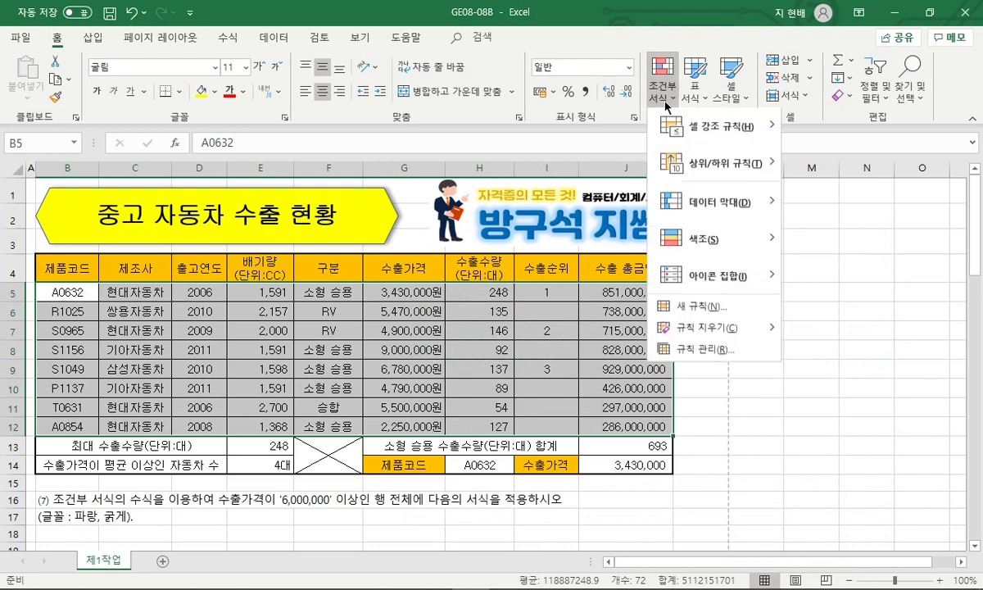
pyautogui.click(696, 312)
pyautogui.moveTo(581, 237); pyautogui.dragTo(626, 170)
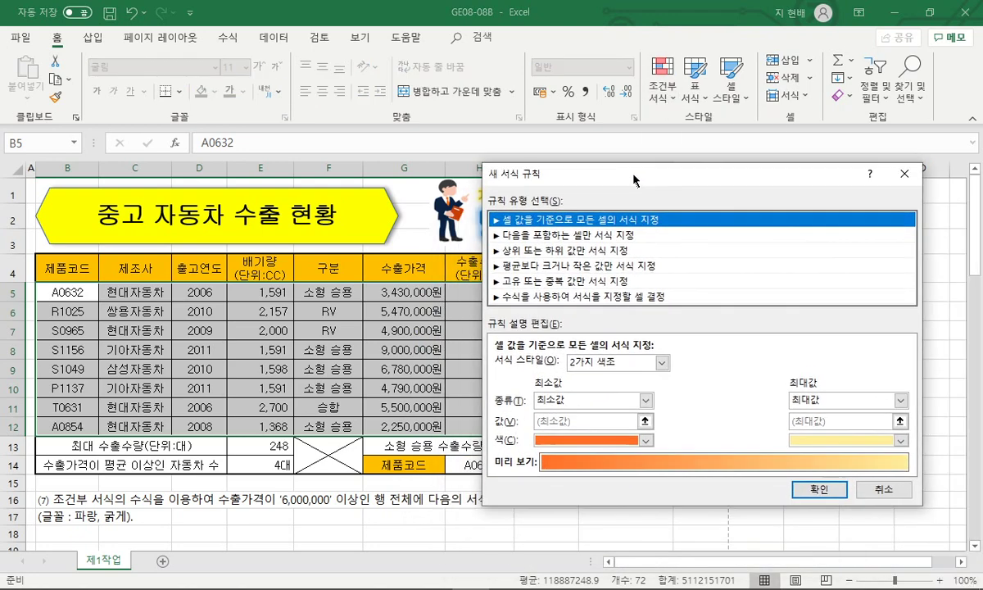
pyautogui.click(581, 291)
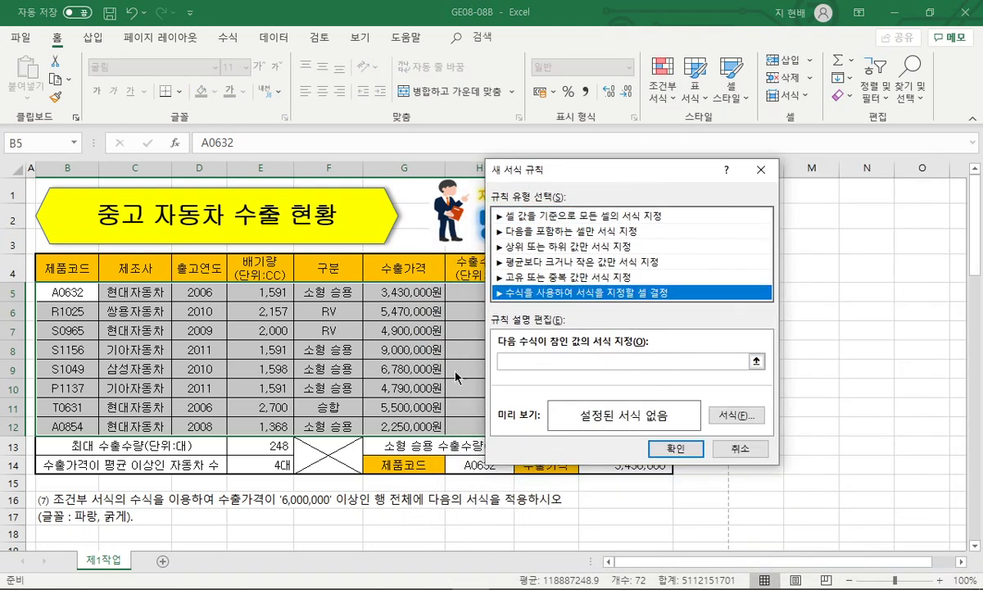
pyautogui.moveTo(571, 177); pyautogui.dragTo(632, 180)
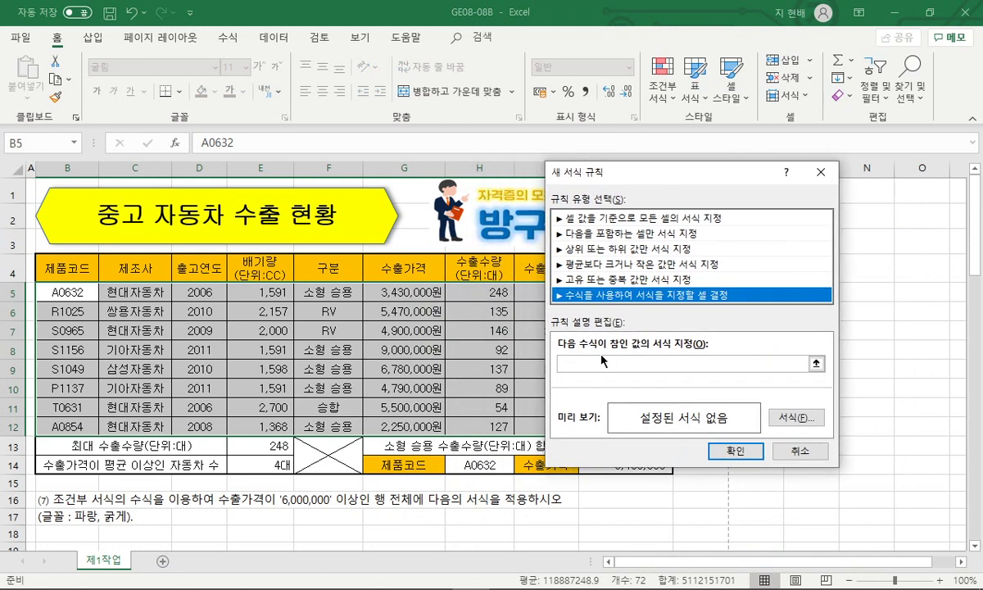
pyautogui.click(589, 363)
pyautogui.click(404, 292)
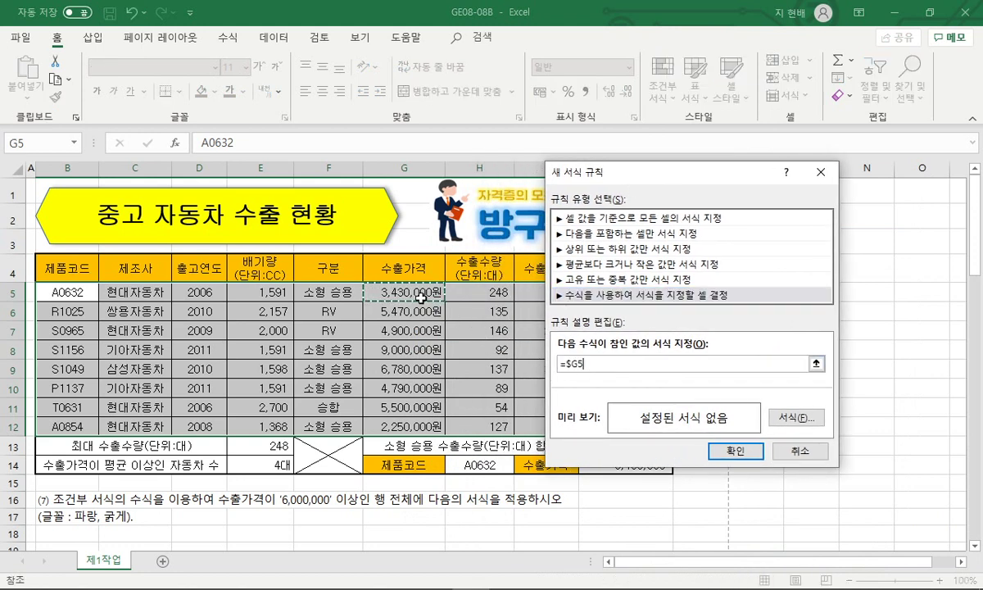
pyautogui.press('F4')
pyautogui.write('>=')
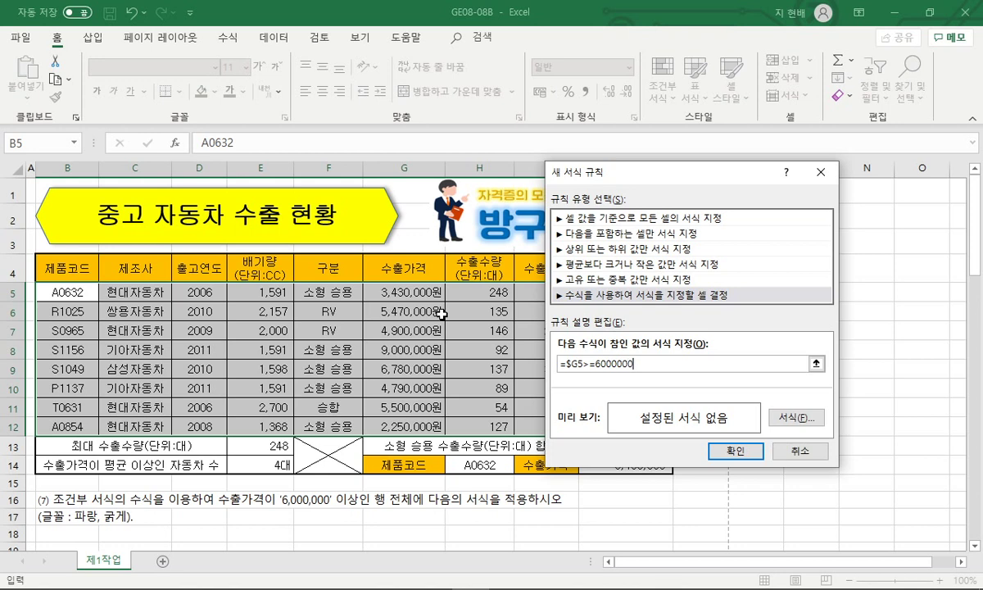
pyautogui.write('6000000')
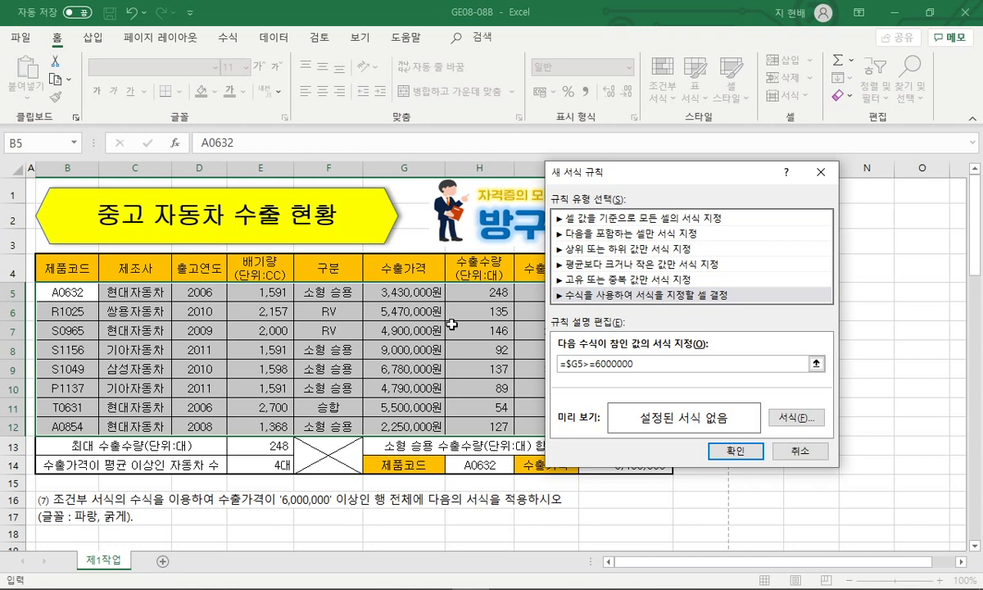
# Step: Set the rule's font to bold (굵게) in standard blue and apply the rule to the data rows
pyautogui.click(795, 417)
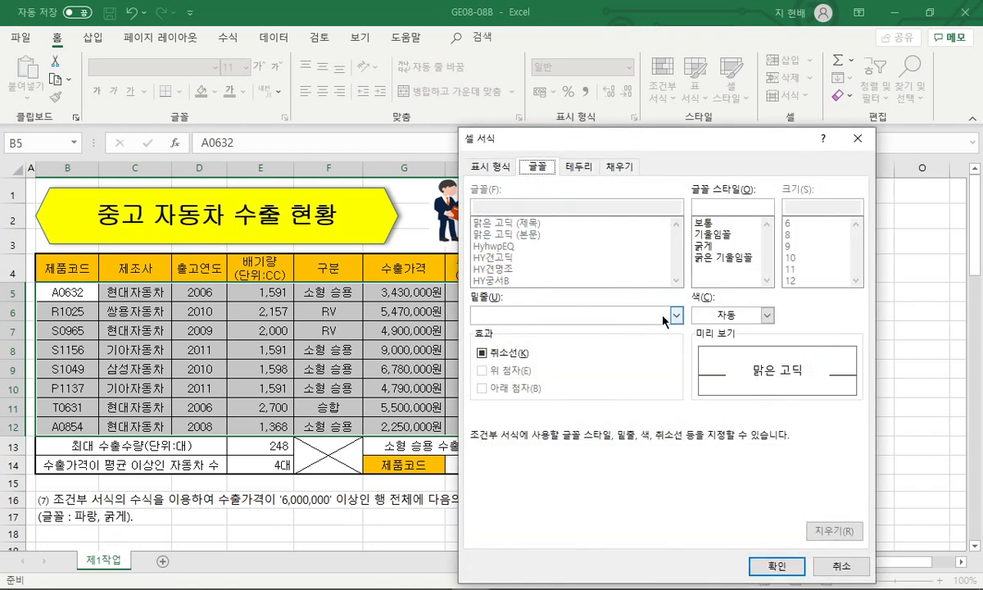
pyautogui.click(766, 314)
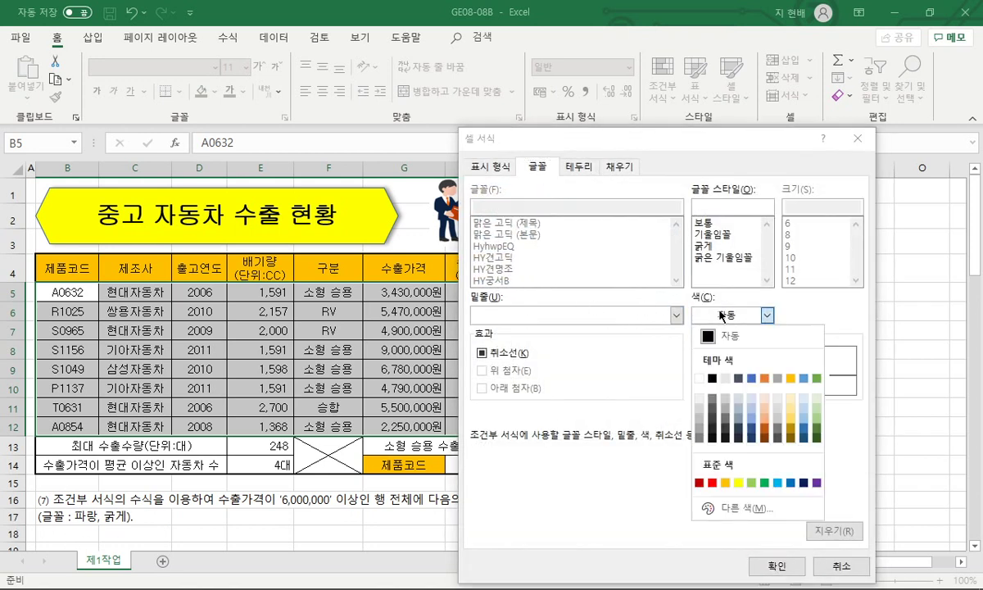
pyautogui.click(790, 483)
pyautogui.click(703, 245)
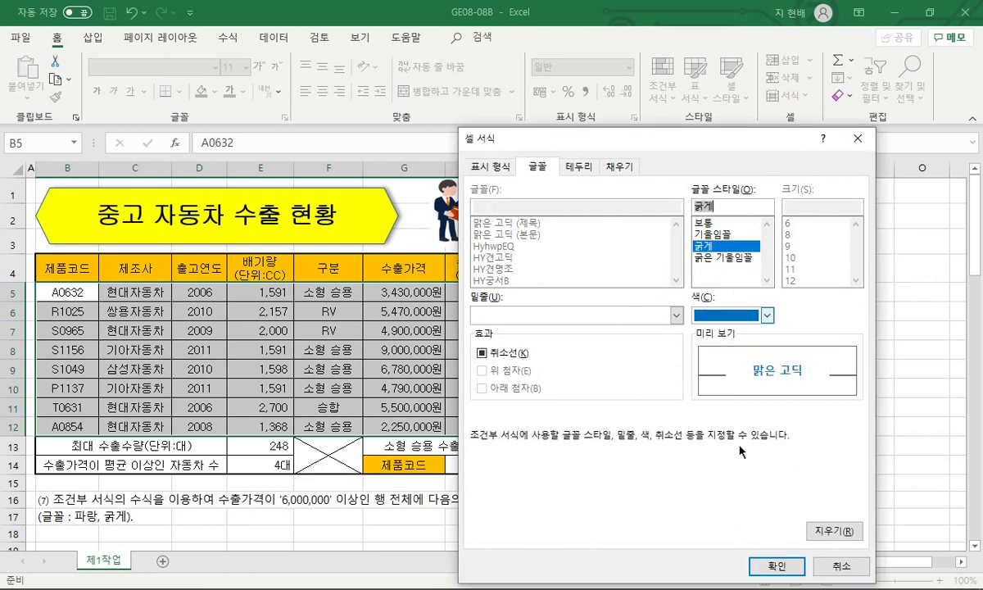
pyautogui.click(775, 567)
pyautogui.click(737, 449)
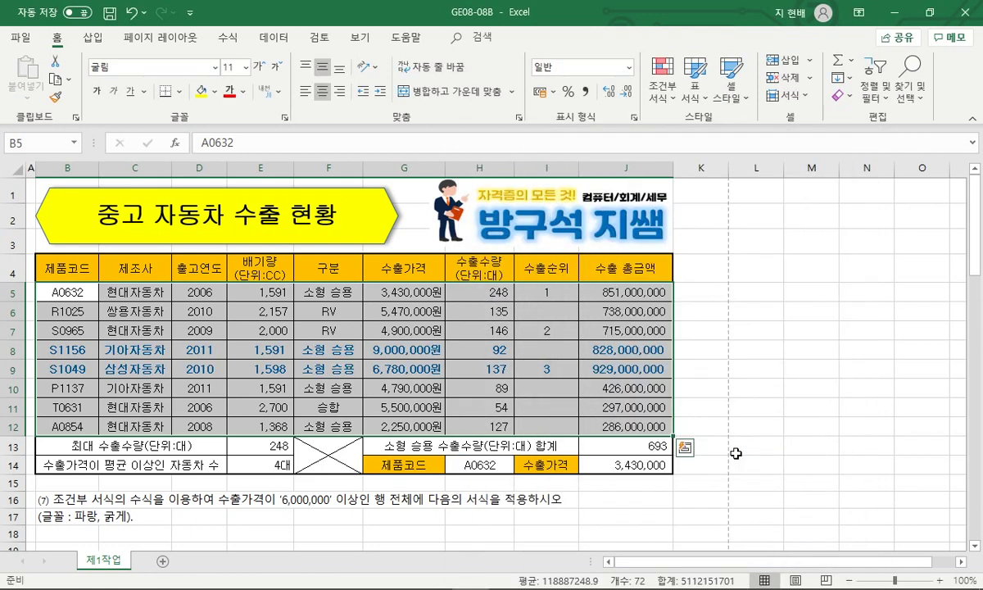
# Step: Review the blue bold rows 8 and 9 to check that the formatting covers the entire rows
pyautogui.click(383, 352)
pyautogui.moveTo(622, 349); pyautogui.dragTo(54, 373)
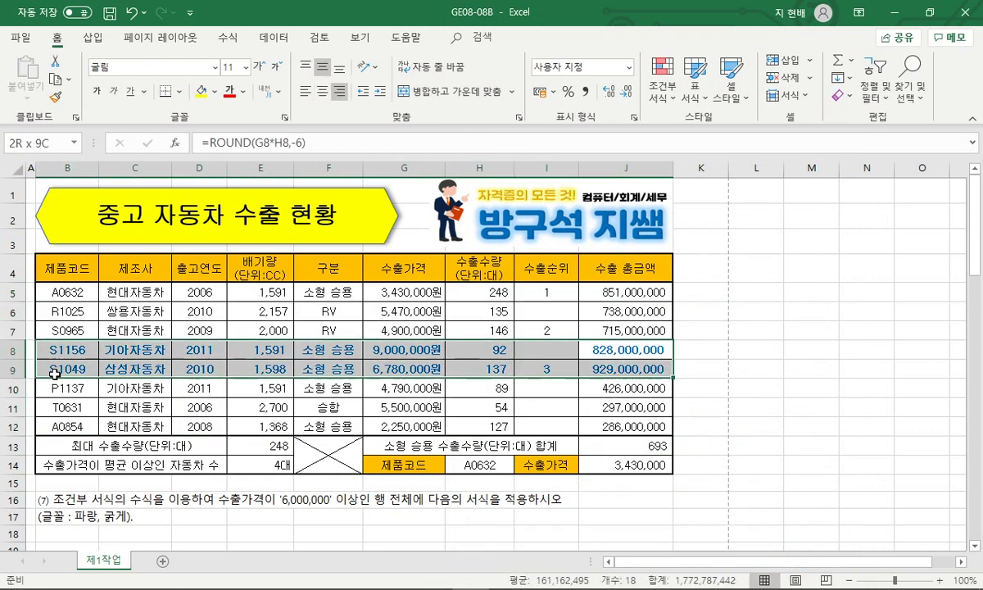
pyautogui.click(54, 373)
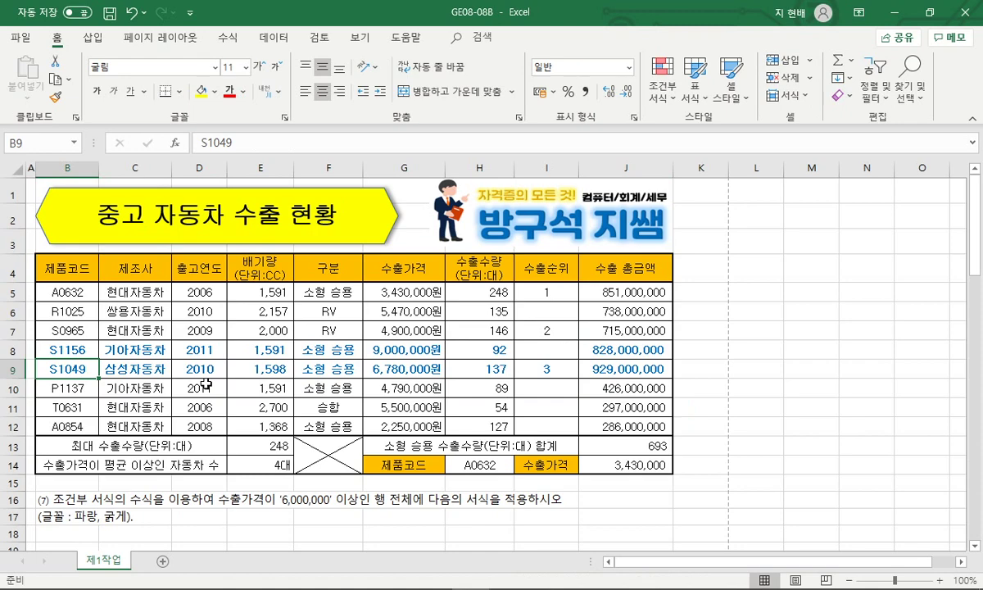
# Step: Restore the smaller workbook window, switch to PowerPoint, and exit the slide show to open slide 9 on 고급필터
pyautogui.click(885, 12)
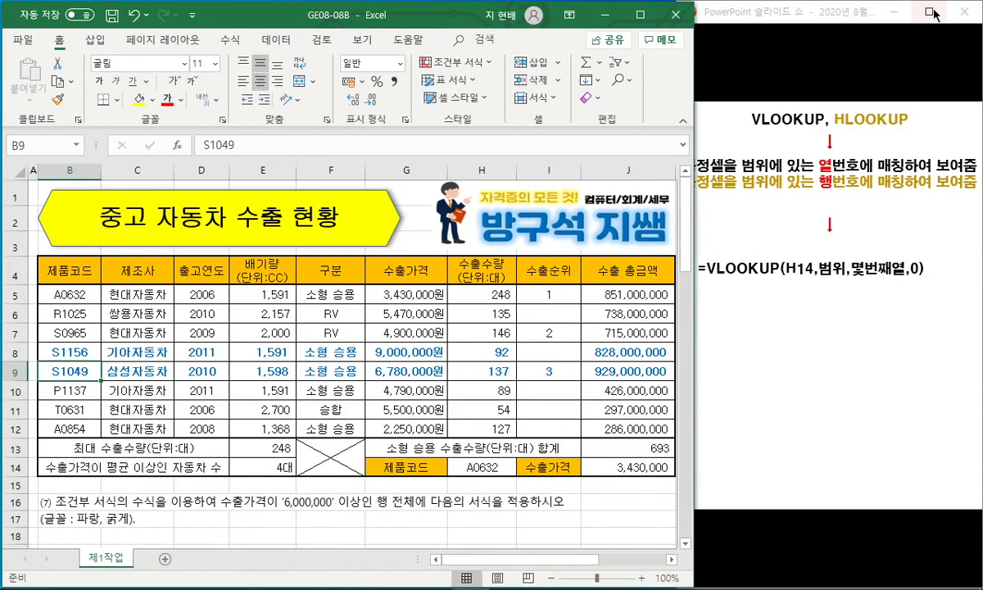
pyautogui.click(757, 394)
pyautogui.click(761, 394)
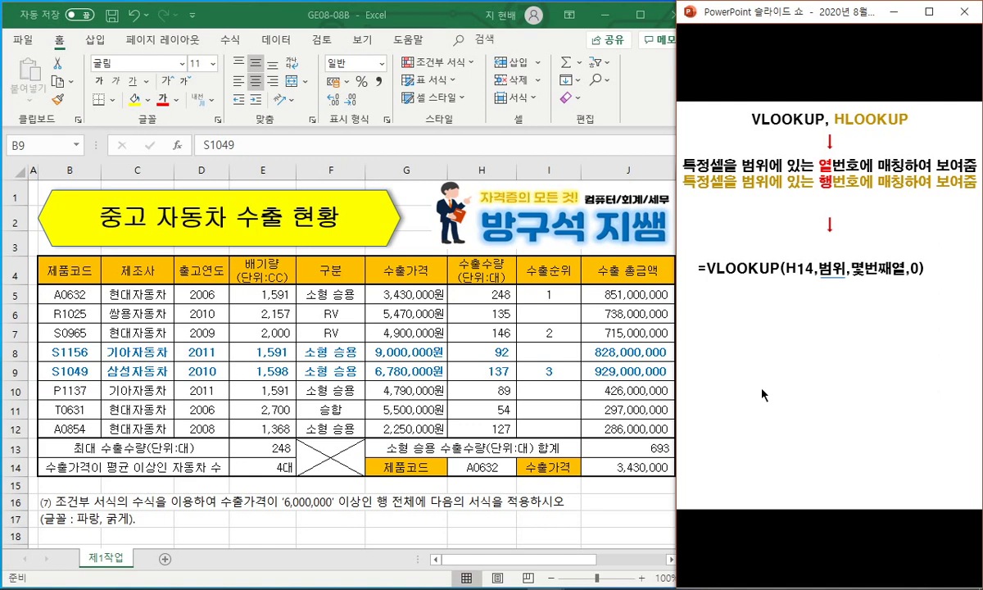
pyautogui.click(761, 394)
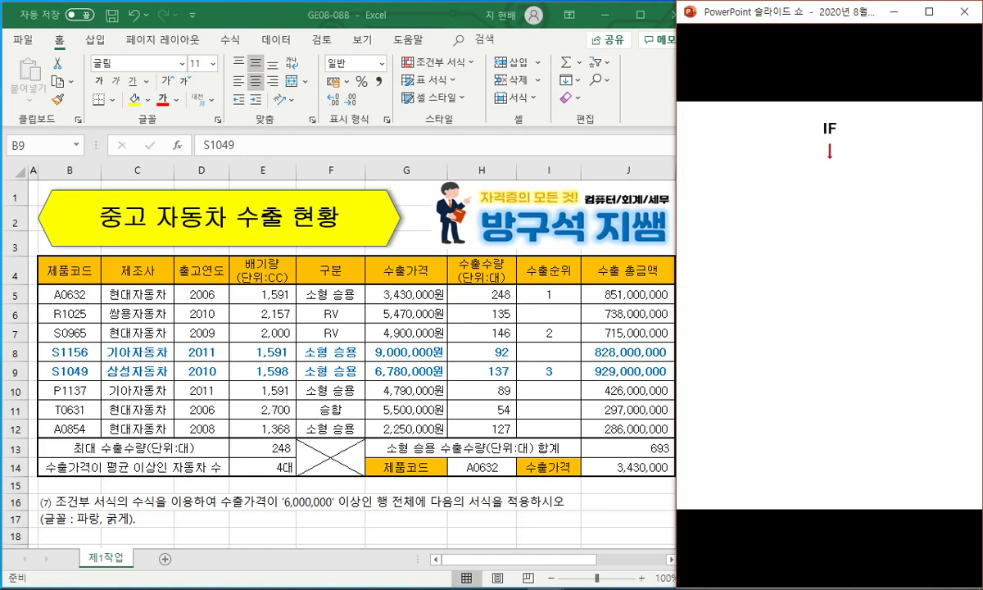
pyautogui.press('Escape')
pyautogui.click(711, 428)
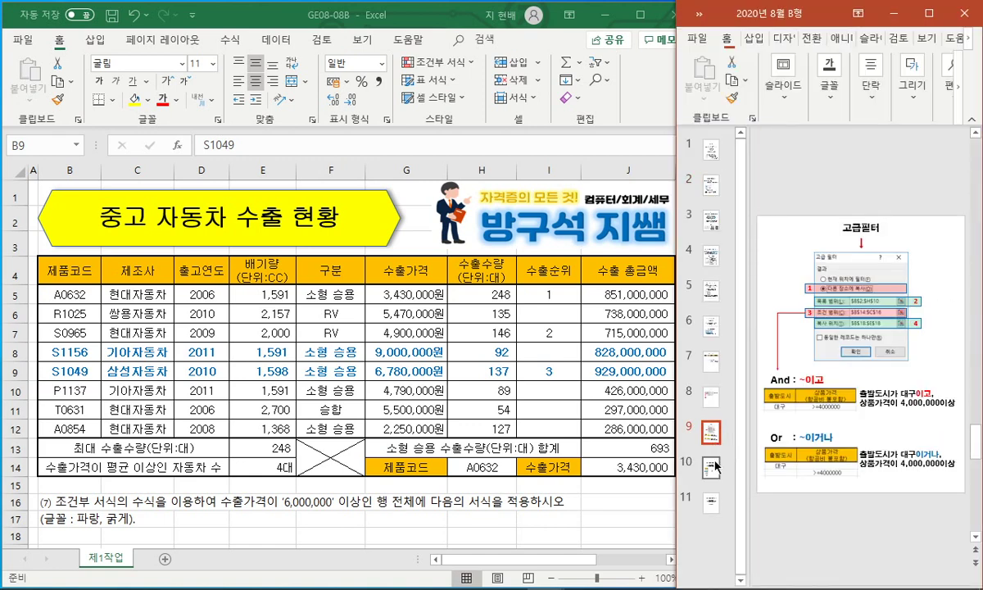
# Step: Look through the neighbouring slides, including 목표값찾기, and return to slide 9 on 고급필터
pyautogui.click(711, 397)
pyautogui.click(710, 362)
pyautogui.click(712, 329)
pyautogui.click(711, 293)
pyautogui.click(711, 328)
pyautogui.click(711, 398)
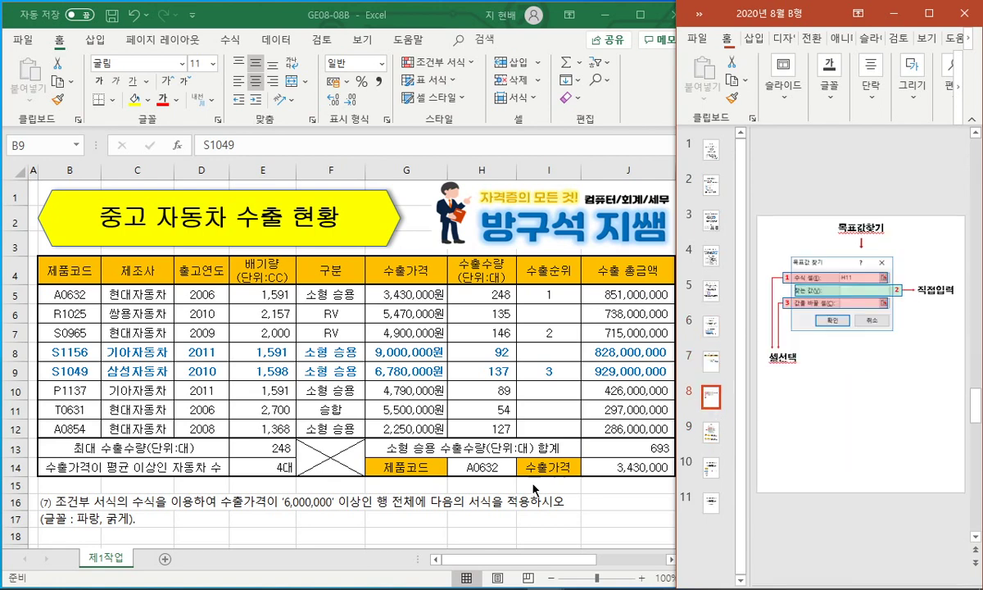
pyautogui.hotkey('alt', 'Tab')
pyautogui.scroll(-1, 358, 500)
pyautogui.scroll(1, 333, 467)
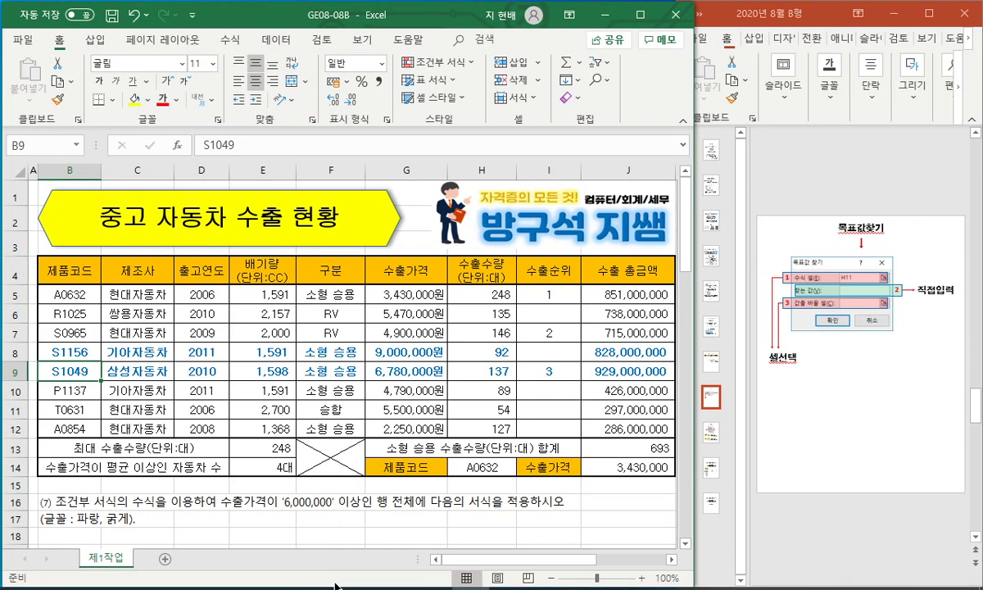
pyautogui.click(544, 583)
pyautogui.press('Down')
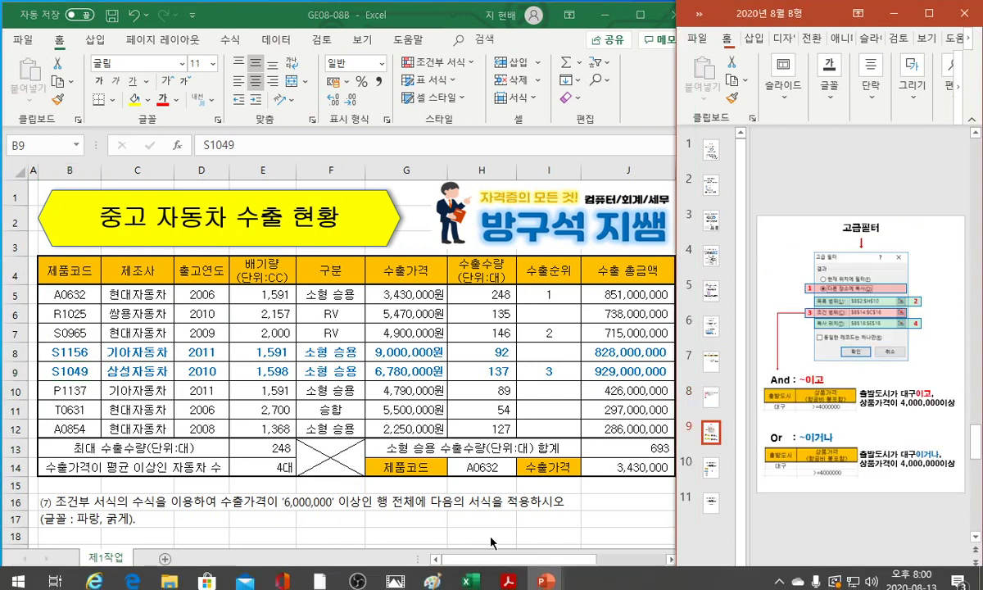
# Step: Consult the 제2작업 instructions in the Acrobat PDF and copy 제1작업's B4:H12 in Excel to cell B2 of a new sheet
pyautogui.click(508, 584)
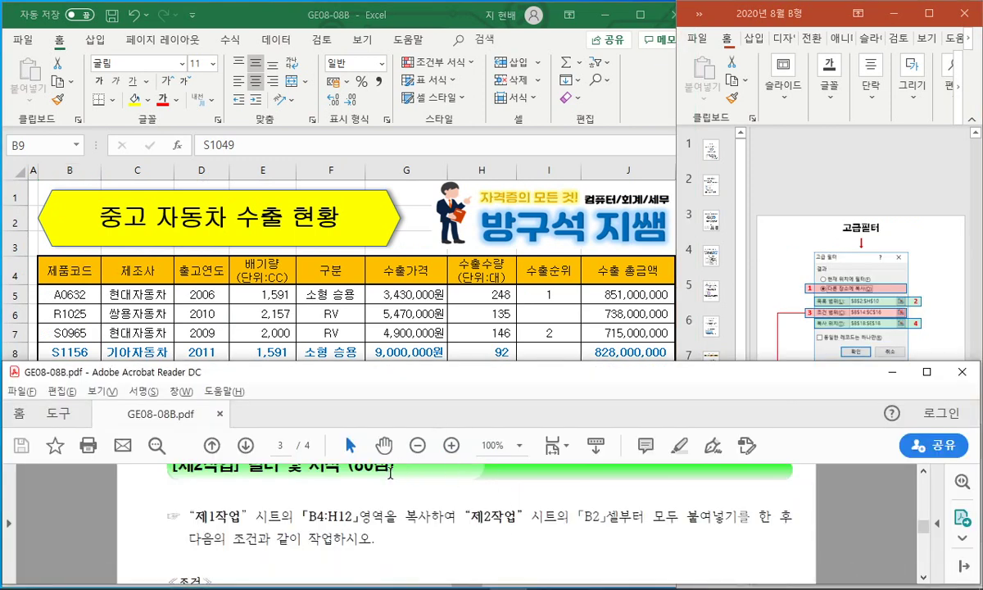
pyautogui.moveTo(308, 516); pyautogui.dragTo(418, 517)
pyautogui.click(136, 295)
pyautogui.click(69, 268)
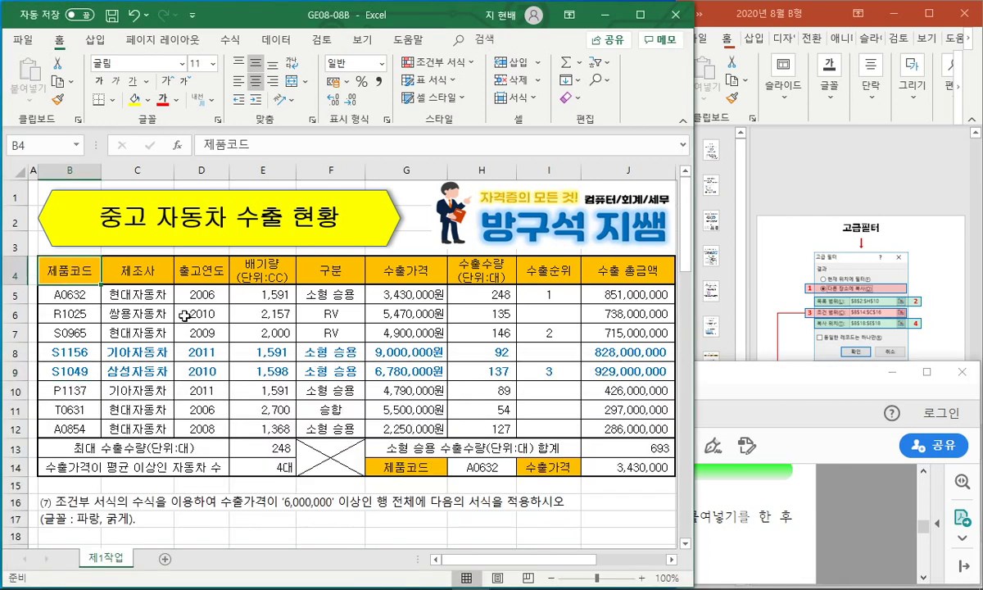
pyautogui.keyDown('shift'); pyautogui.click(492, 424); pyautogui.keyUp('shift')
pyautogui.hotkey('ctrl', 'c')
pyautogui.click(164, 558)
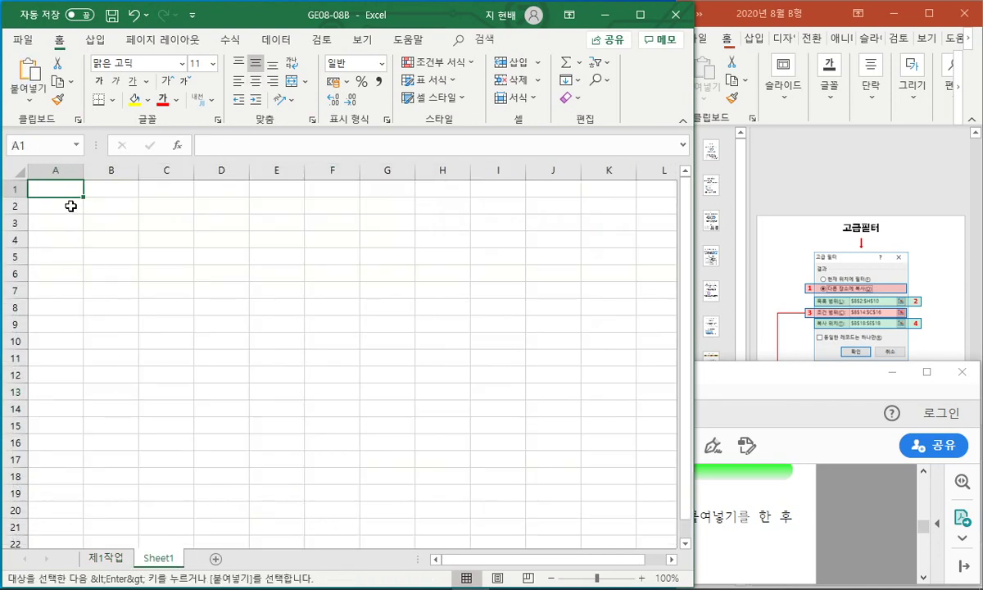
pyautogui.click(95, 201)
pyautogui.hotkey('ctrl', 'v')
# Step: Set the width of column A on the new sheet to 1
pyautogui.click(69, 170)
pyautogui.rightClick(69, 170)
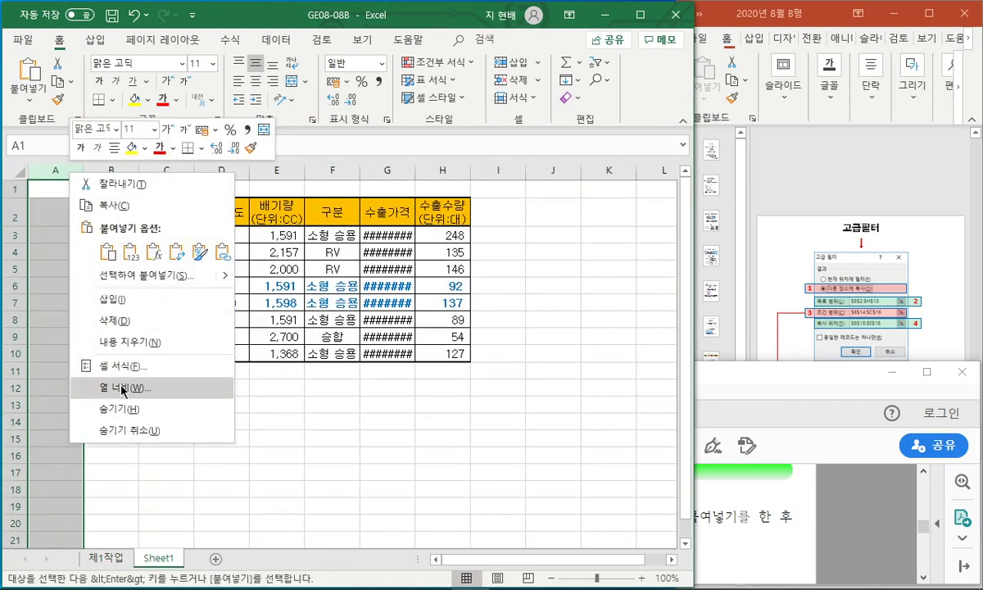
pyautogui.click(114, 364)
pyautogui.write('1')
pyautogui.click(87, 398)
pyautogui.click(123, 371)
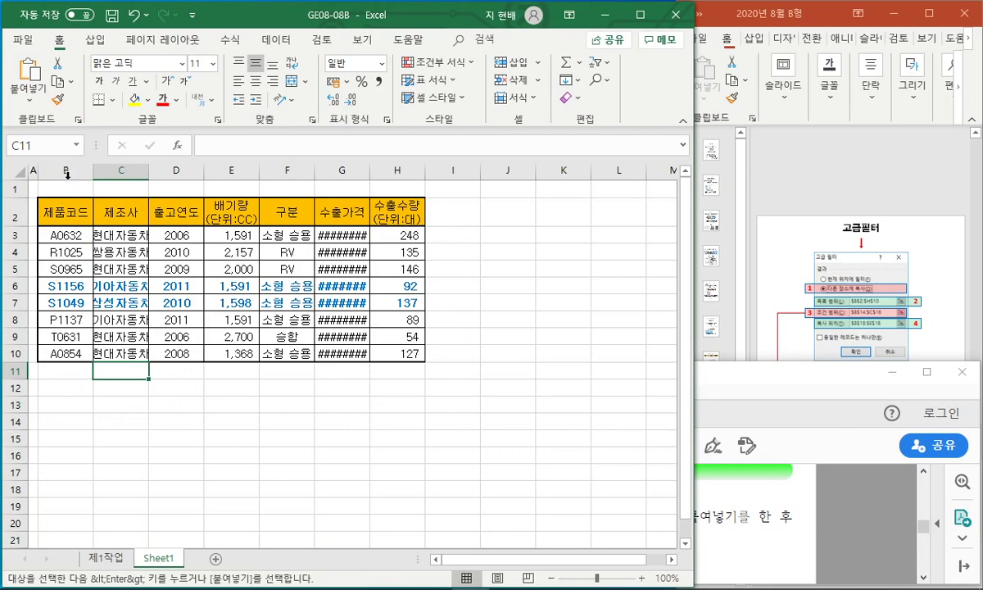
# Step: Autofit the widths of columns B to H on Sheet1 to their contents
pyautogui.click(108, 558)
pyautogui.click(158, 558)
pyautogui.click(168, 303)
pyautogui.moveTo(70, 171); pyautogui.dragTo(417, 170)
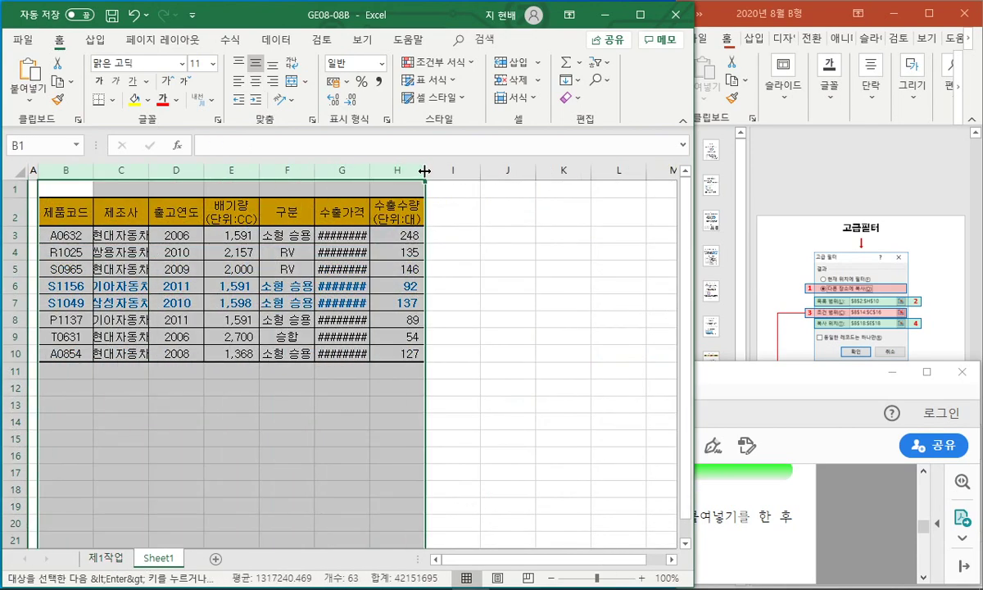
pyautogui.doubleClick(424, 170)
pyautogui.click(395, 398)
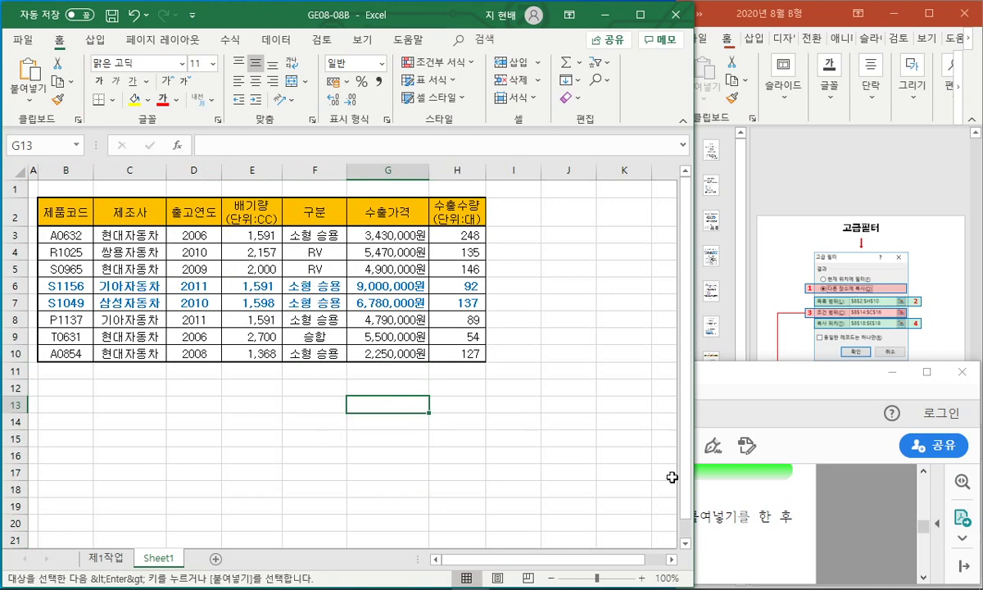
# Step: Switch to the Acrobat PDF, enlarge the page to 129%, and read the advanced filter (고급 필터) instructions
pyautogui.click(745, 514)
pyautogui.click(510, 326)
pyautogui.click(761, 469)
pyautogui.scroll(-3, 551, 513)
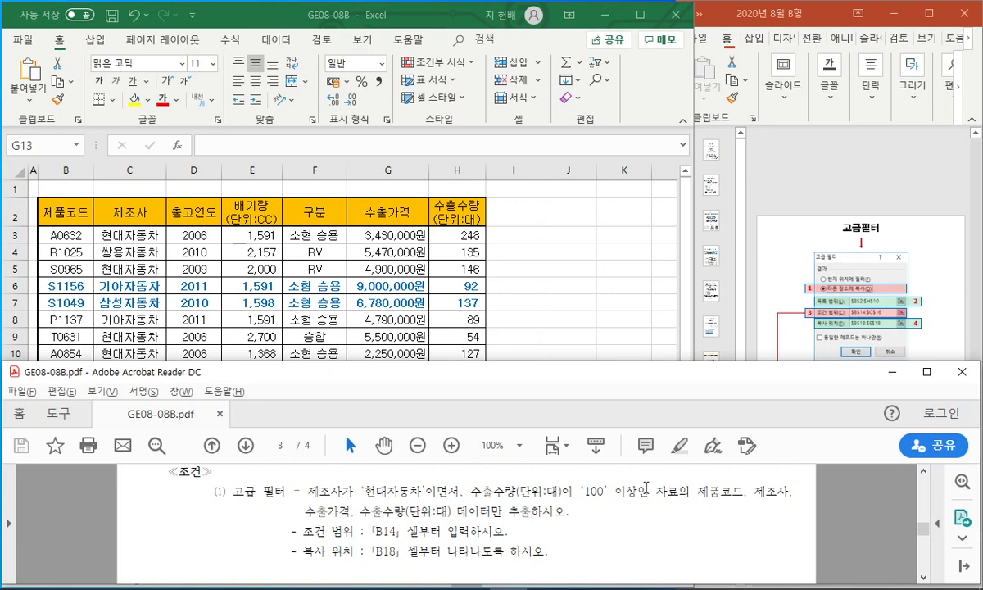
pyautogui.click(449, 446)
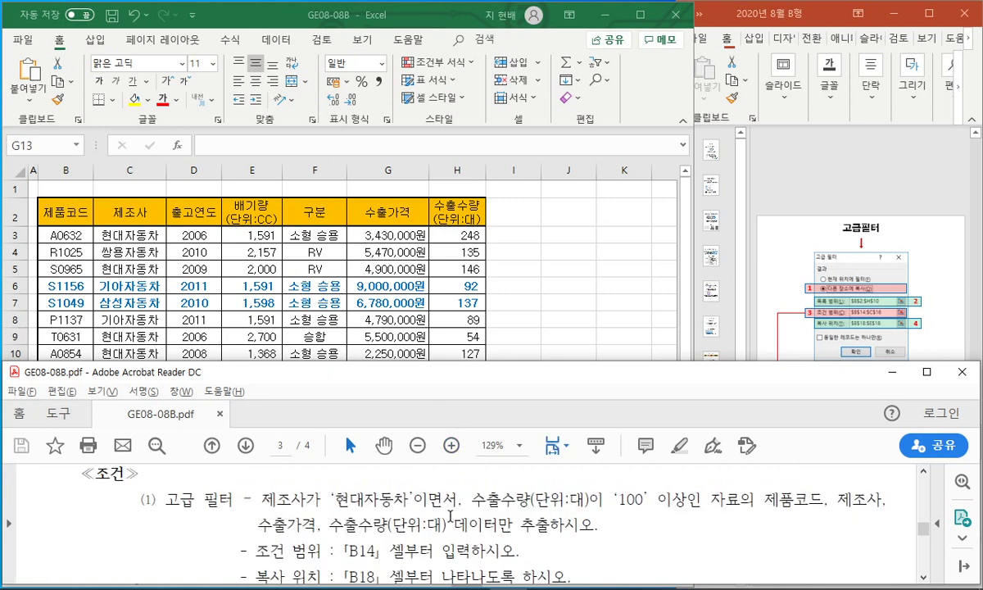
pyautogui.click(923, 578)
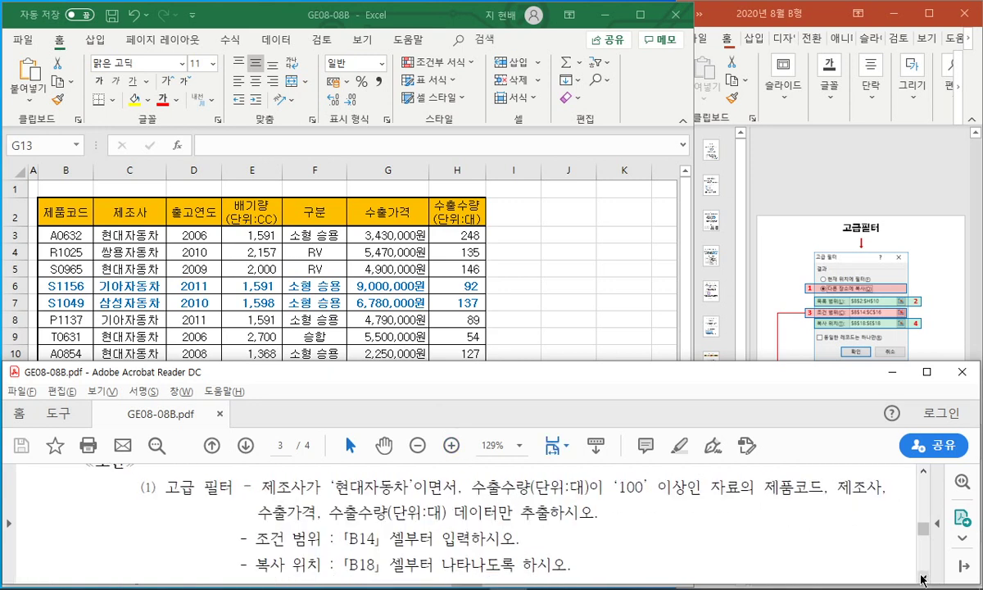
# Step: Highlight the output fields 제품코드, 제조사, 수출가격 and 수출수량(단위:대) in the advanced filter instructions
pyautogui.moveTo(766, 488); pyautogui.dragTo(816, 489)
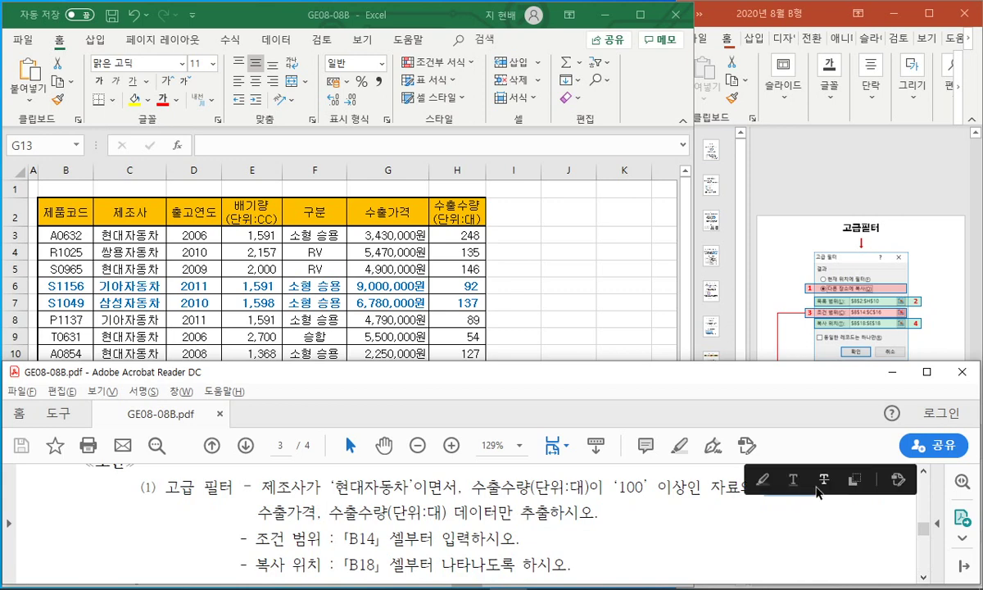
pyautogui.click(761, 479)
pyautogui.moveTo(838, 486); pyautogui.dragTo(883, 488)
pyautogui.click(765, 478)
pyautogui.moveTo(256, 511); pyautogui.dragTo(446, 513)
pyautogui.click(310, 455)
pyautogui.click(436, 453)
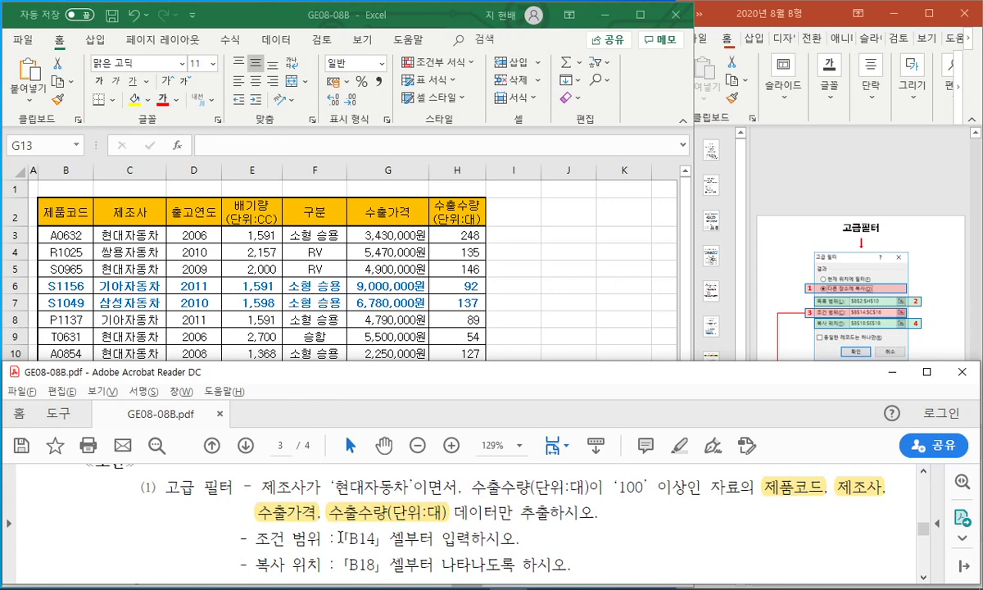
# Step: Highlight the criteria start cell B14 and copy-to start cell B18 in the instructions and return to Excel
pyautogui.moveTo(346, 538); pyautogui.dragTo(382, 539)
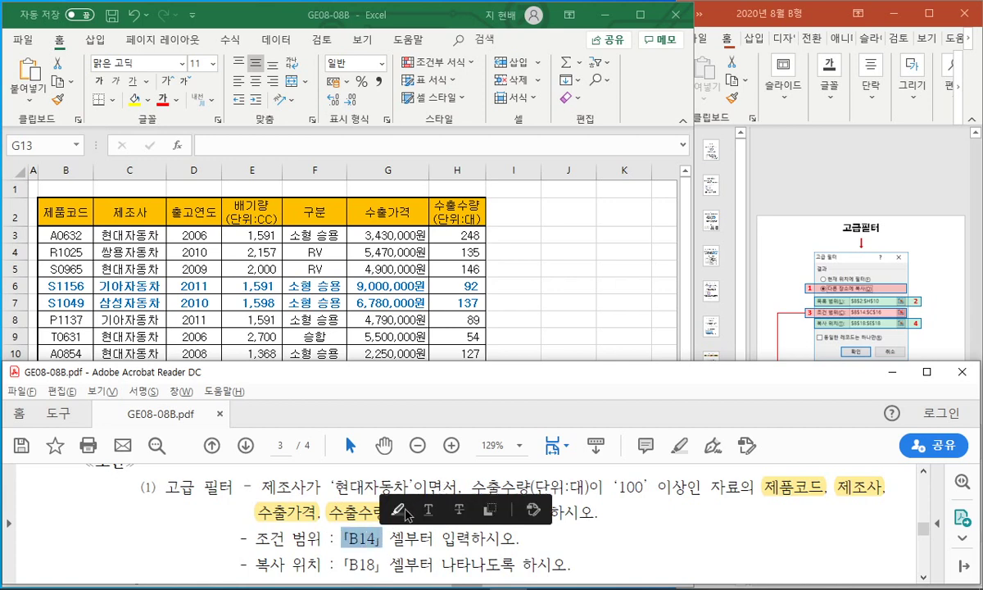
pyautogui.click(376, 480)
pyautogui.moveTo(345, 560); pyautogui.dragTo(386, 563)
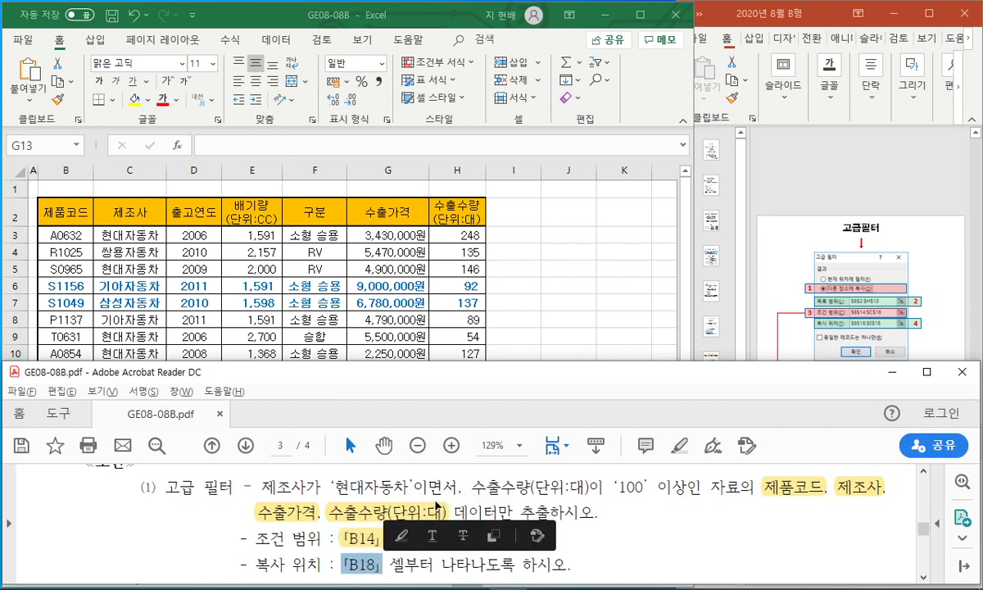
pyautogui.click(402, 532)
pyautogui.hotkey('alt', 'Tab')
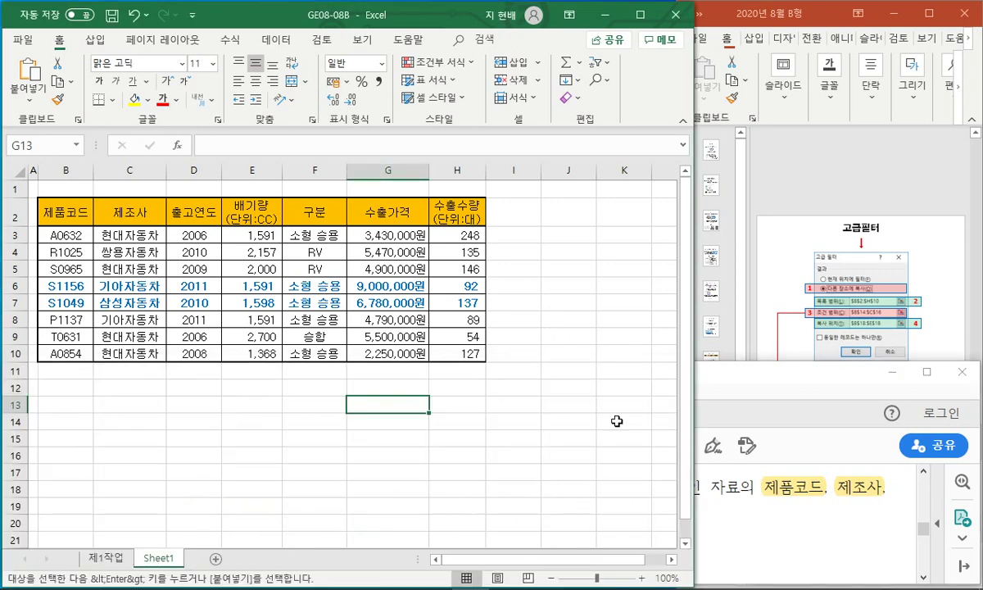
# Step: Start the PowerPoint slide show from the 고급필터 slide and compare its list range with B2:H10 in Excel
pyautogui.click(775, 211)
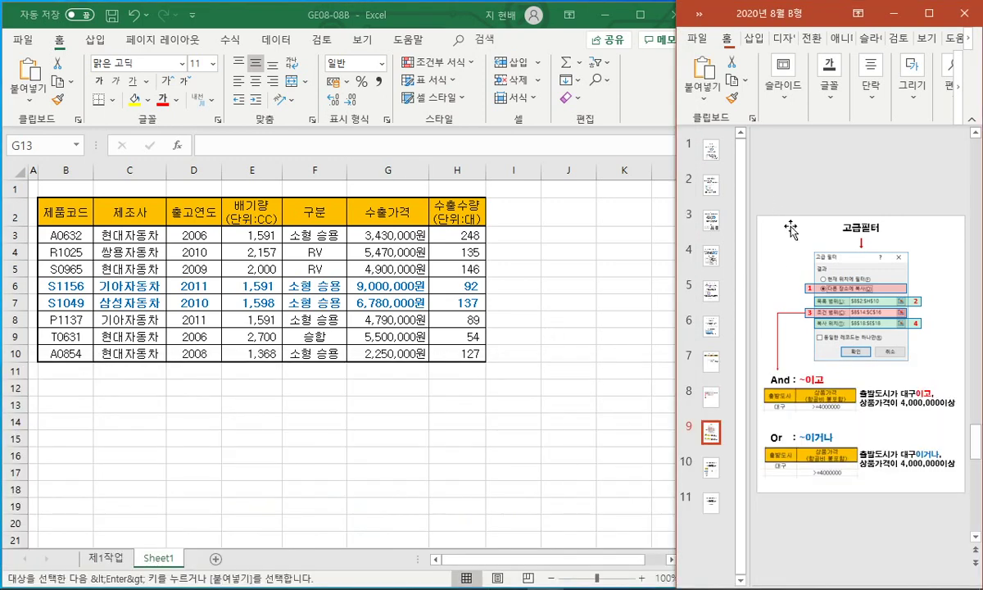
pyautogui.hotkey('shift', 'F5')
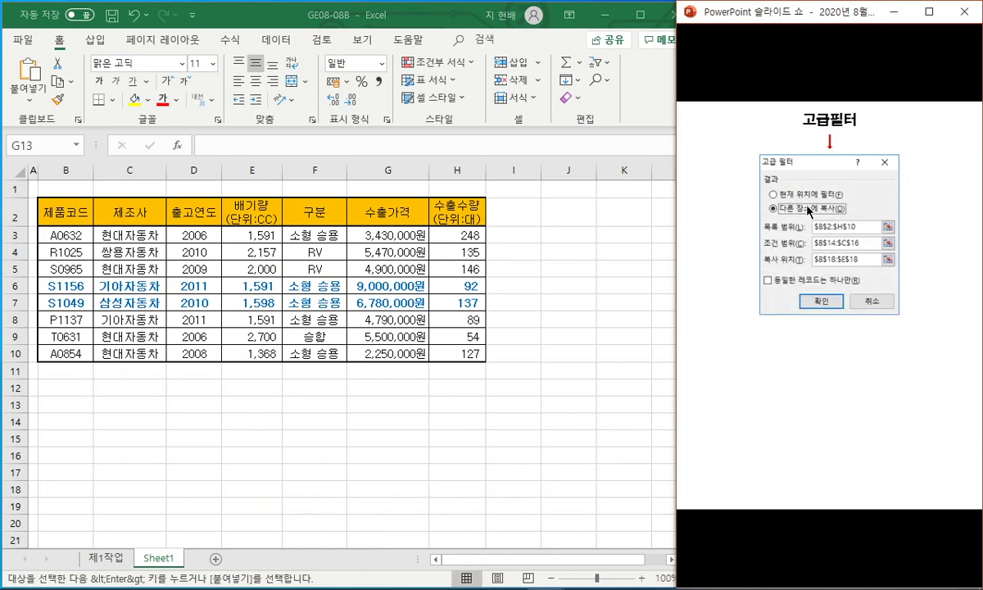
pyautogui.click(500, 244)
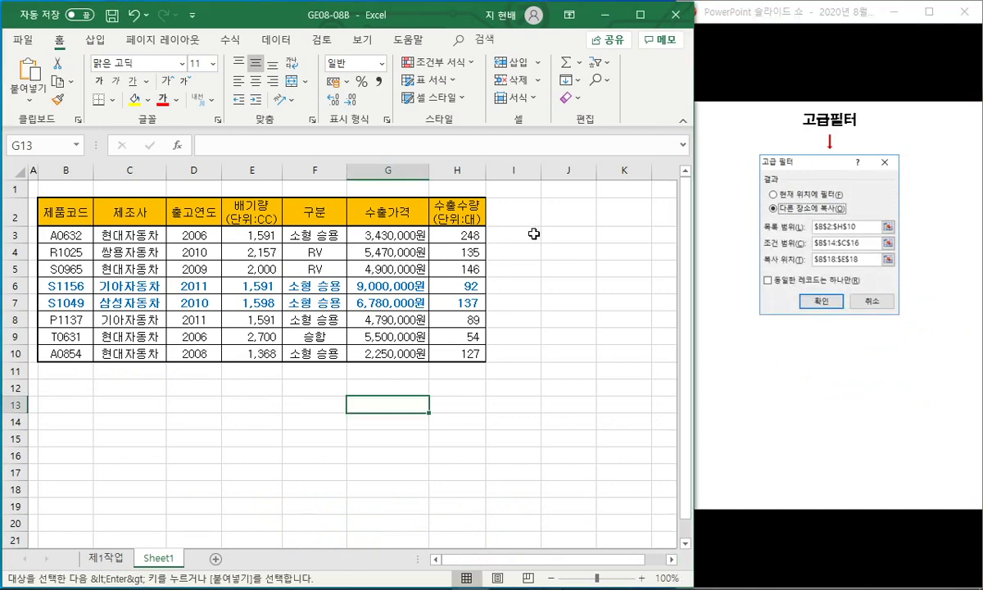
pyautogui.moveTo(76, 209); pyautogui.dragTo(467, 347)
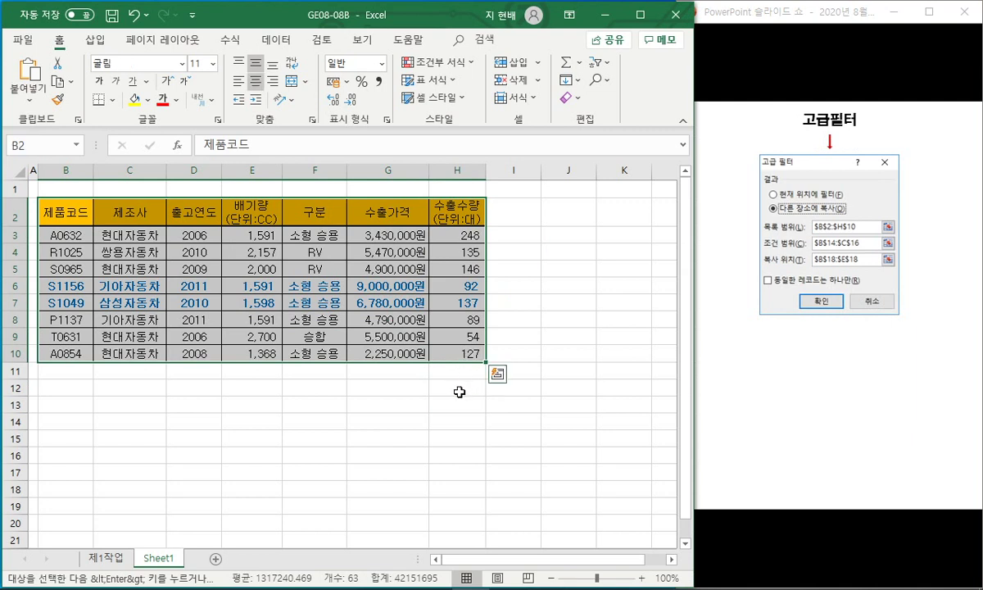
pyautogui.click(458, 392)
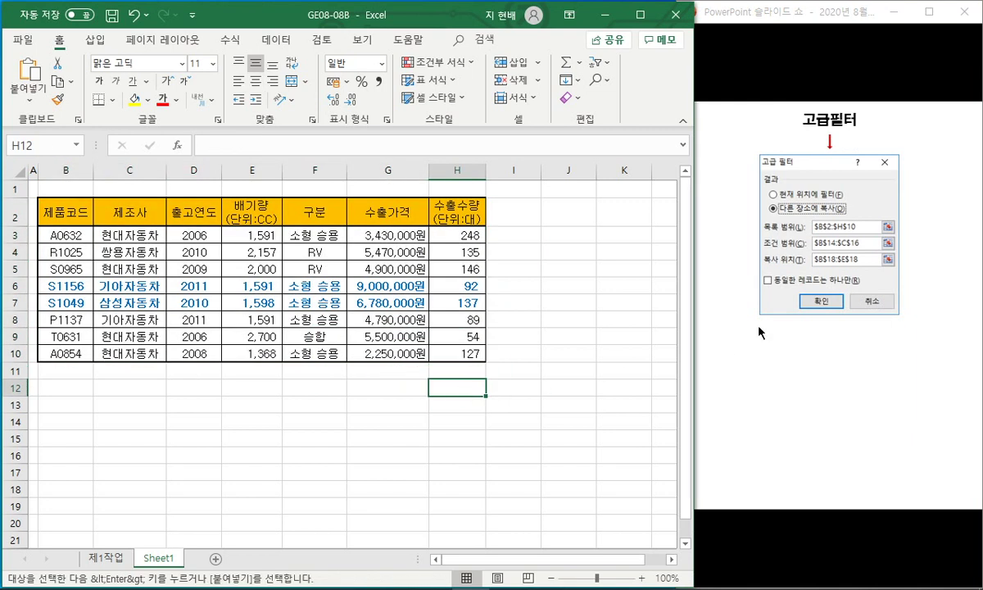
# Step: Advance the slide's animations through the four advanced filter settings and the And (~이고) and Or (~이거나) criteria examples
pyautogui.click(769, 348)
pyautogui.click(832, 215)
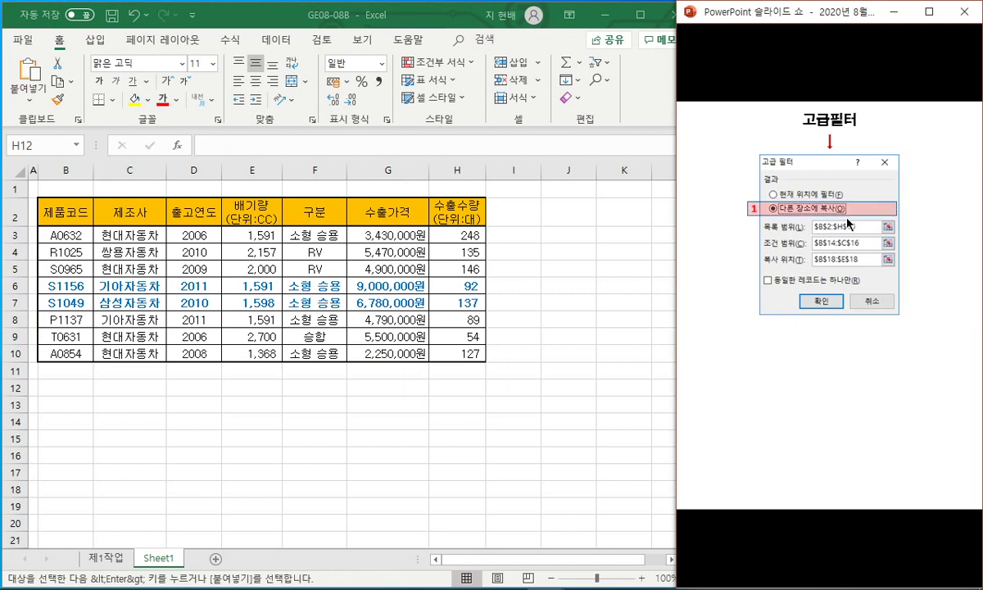
pyautogui.click(909, 242)
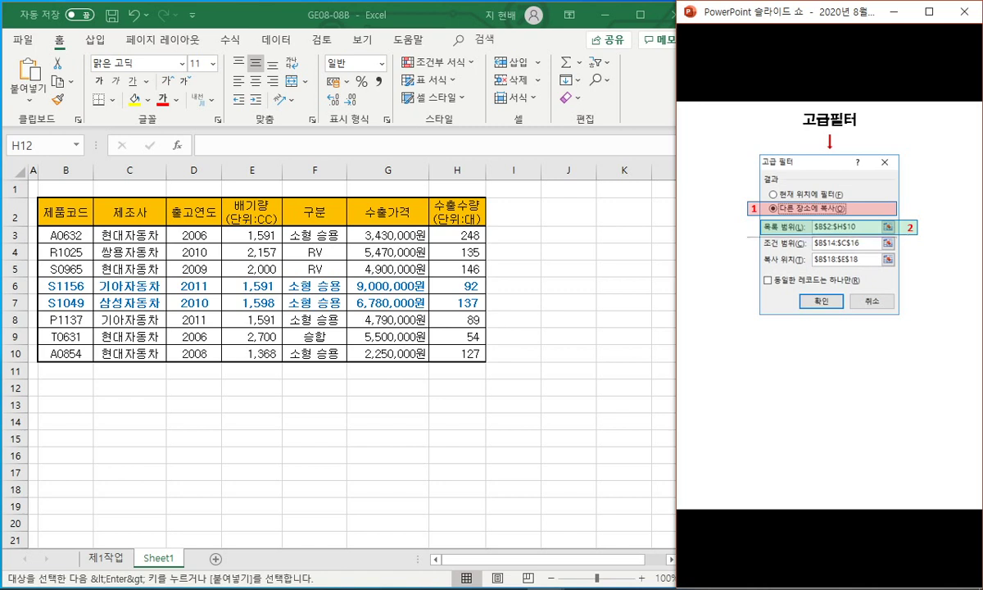
pyautogui.press('Right')
pyautogui.press('Right')
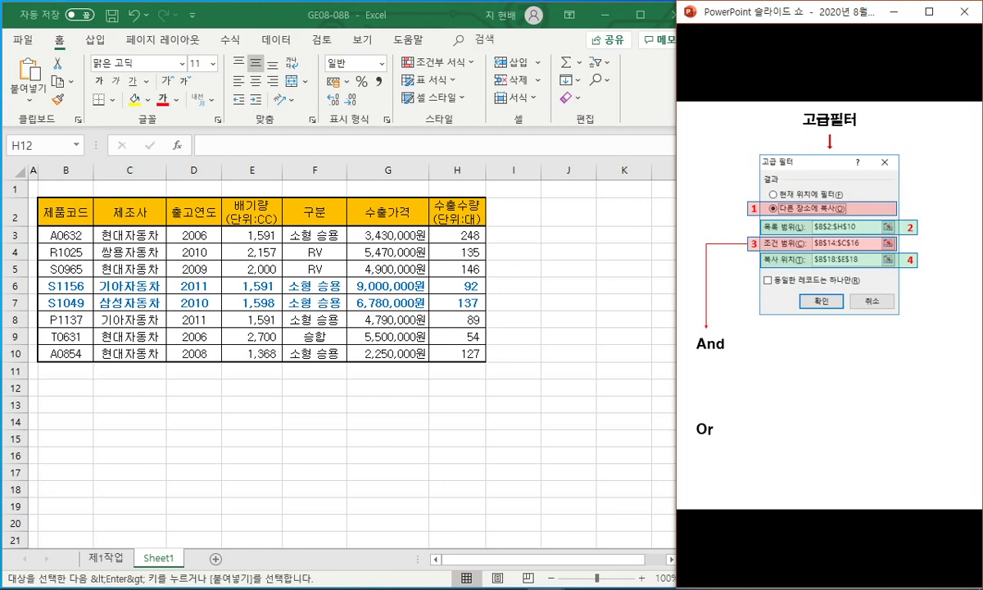
pyautogui.press('Right')
pyautogui.press('Right')
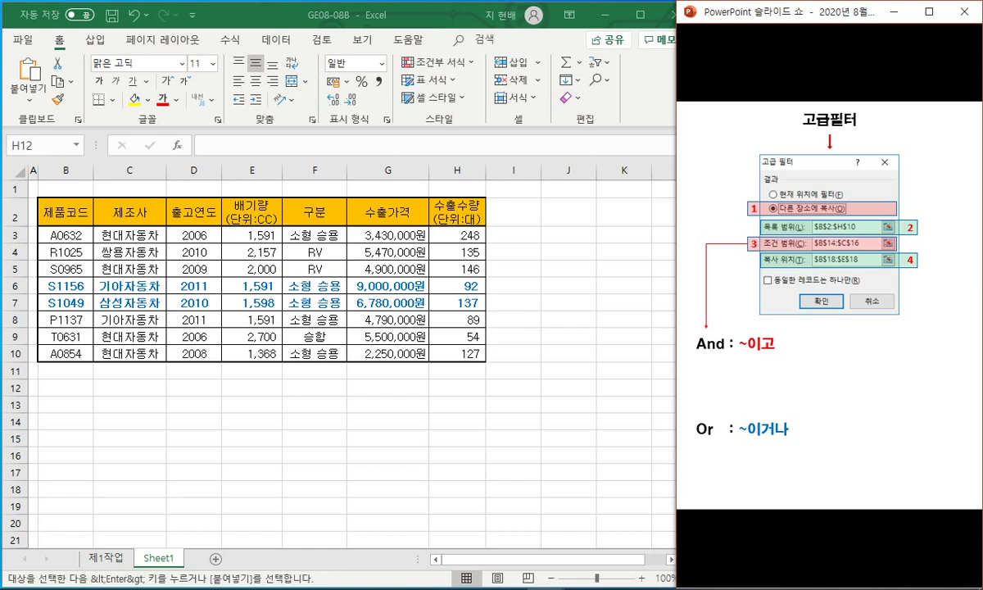
pyautogui.press('Right')
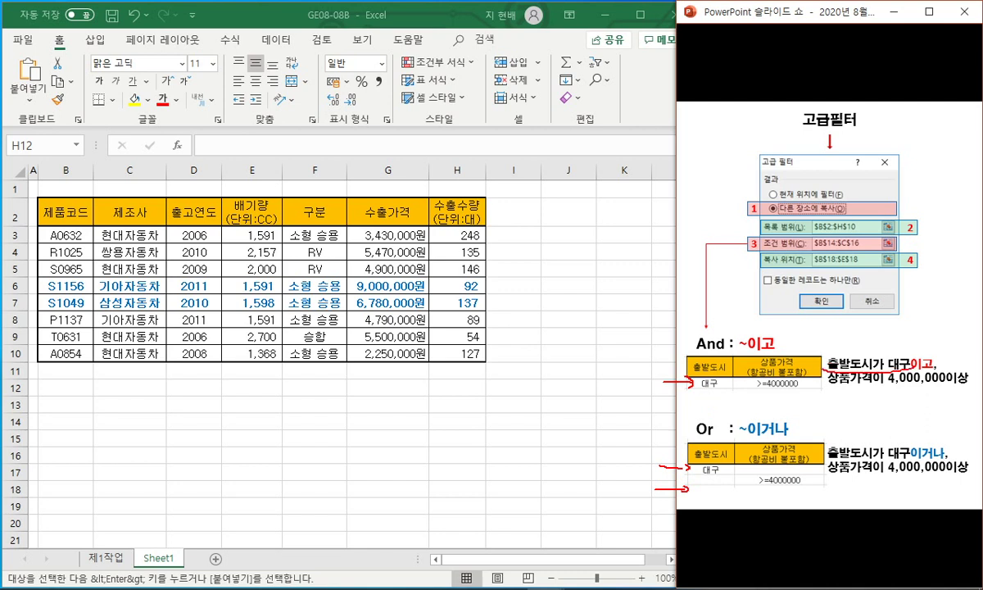
# Step: Mark the And and Or criteria examples on the slide in red ink and erase all the ink
pyautogui.moveTo(828, 390); pyautogui.dragTo(901, 389)
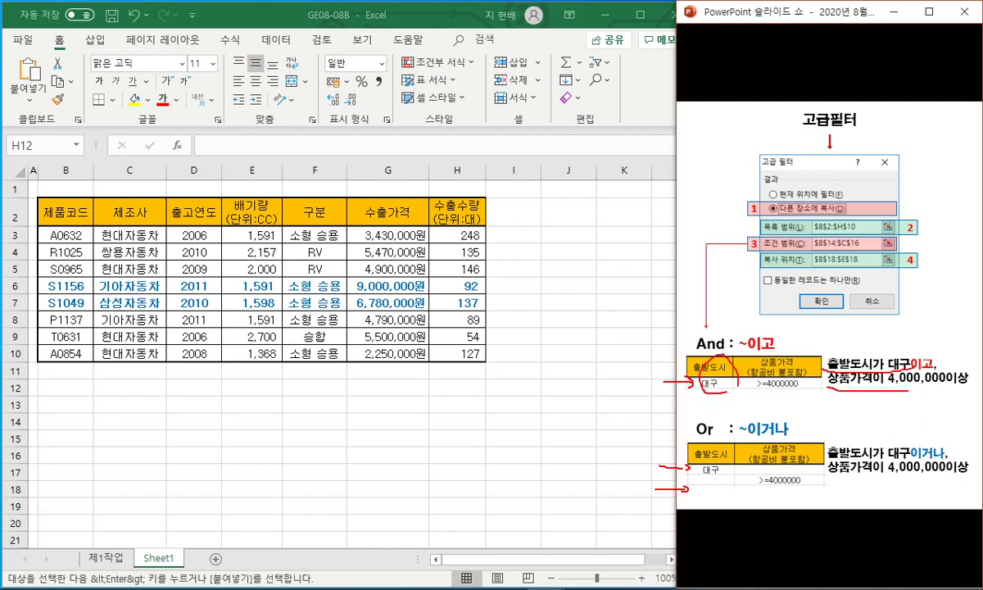
pyautogui.moveTo(721, 372); pyautogui.dragTo(770, 398)
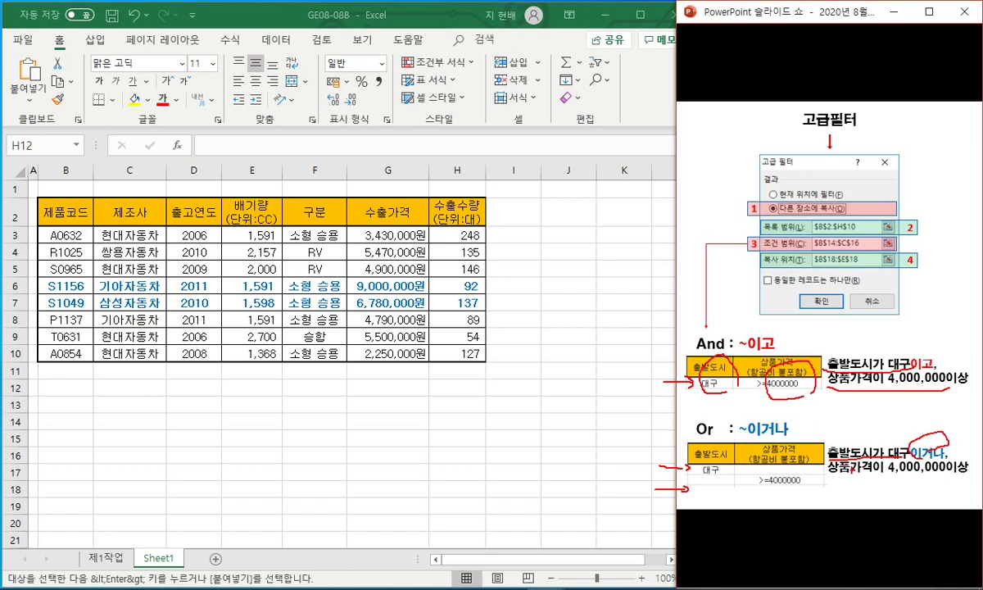
pyautogui.moveTo(867, 478); pyautogui.dragTo(922, 478)
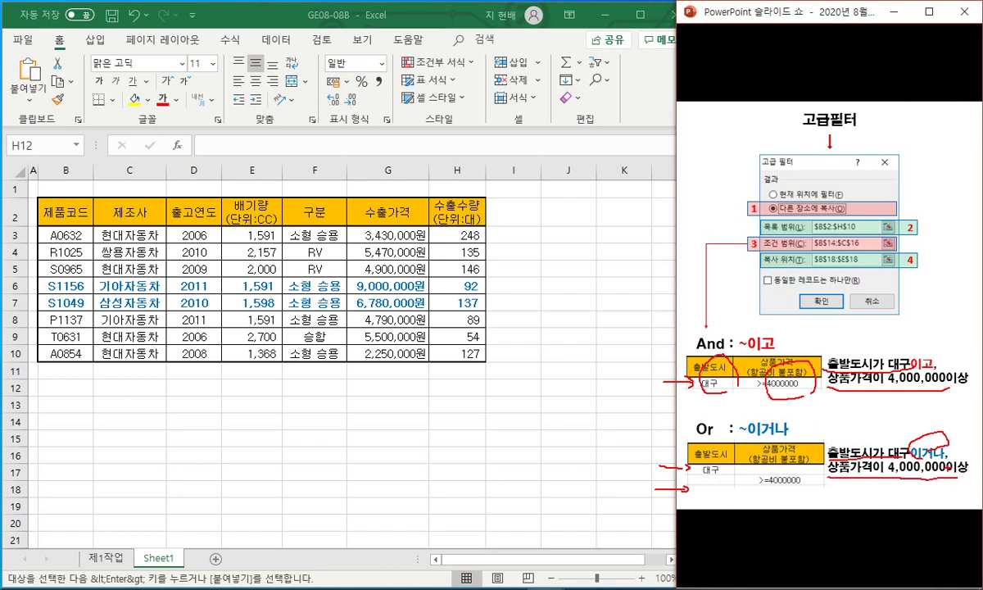
pyautogui.press('e')
pyautogui.hotkey('ctrl', 'a')
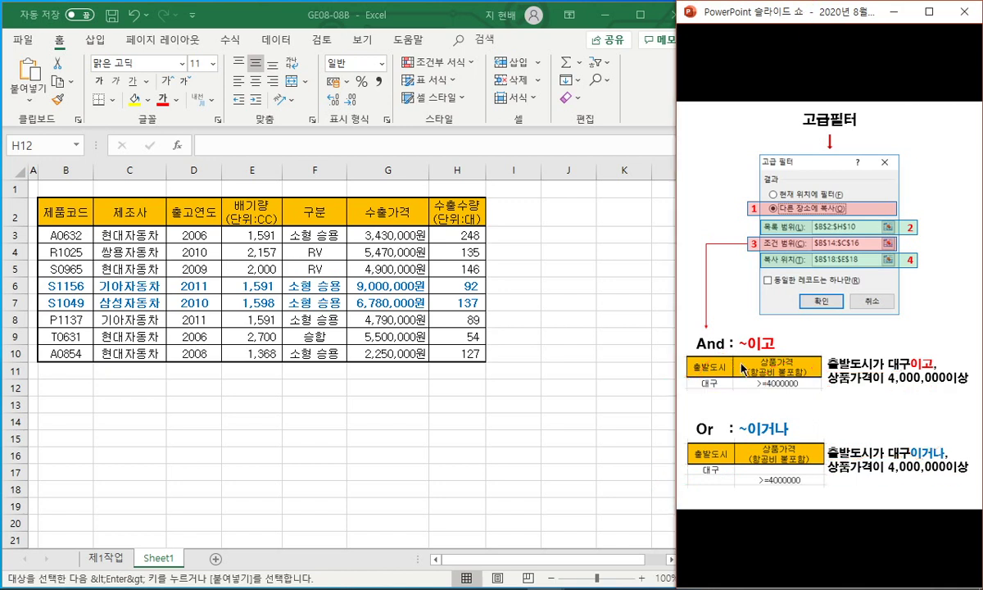
# Step: Arrange the slide show, Excel and Acrobat windows, shortening the Excel window so the PDF instructions show beneath it
pyautogui.moveTo(824, 4)
pyautogui.mouseDown()
pyautogui.moveTo(824, 130)
pyautogui.moveTo(822, 14)
pyautogui.mouseUp()
pyautogui.click(741, 542)
pyautogui.click(571, 352)
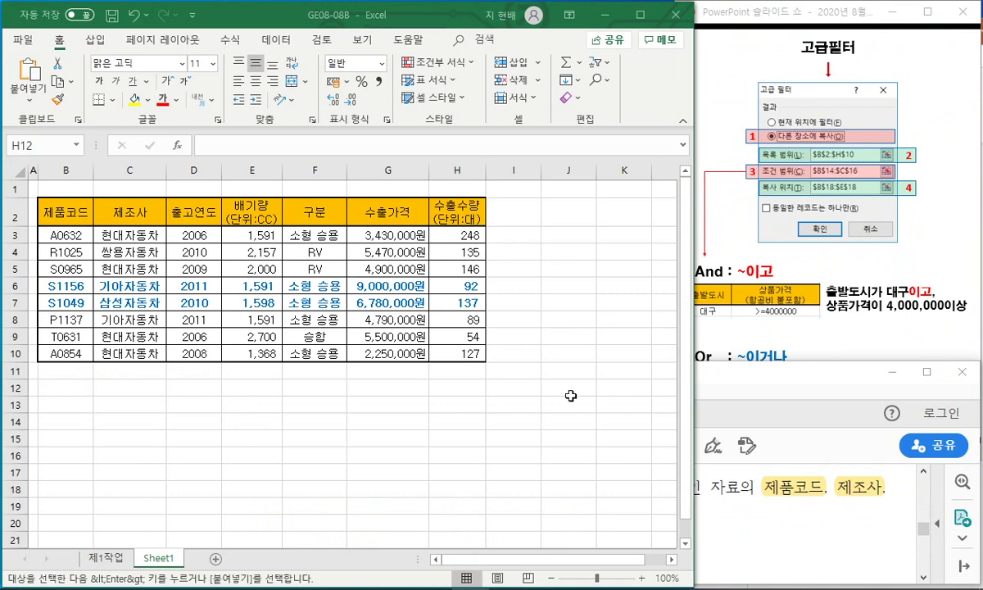
pyautogui.moveTo(433, 584); pyautogui.dragTo(457, 428)
pyautogui.click(625, 547)
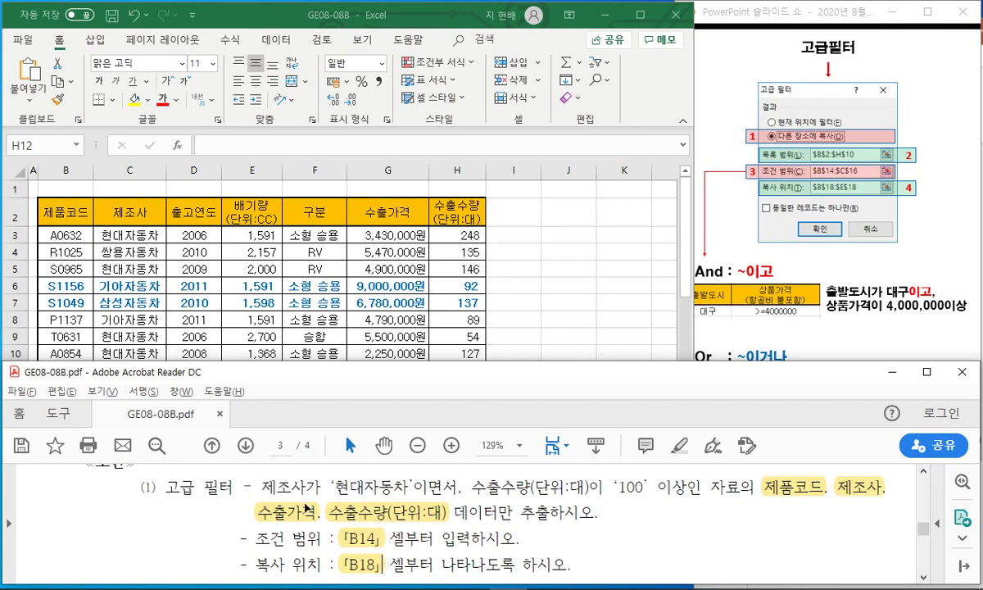
pyautogui.click(432, 311)
pyautogui.scroll(-1, 131, 323)
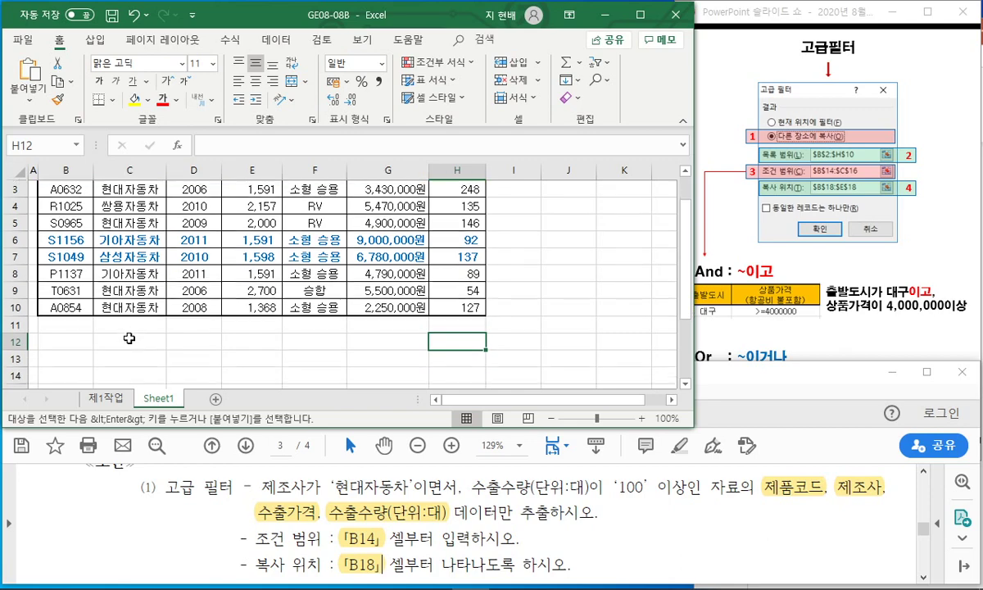
# Step: Copy the 제조사 header from C2 to cell B14 as the first criteria heading
pyautogui.scroll(1, 75, 348)
pyautogui.click(136, 214)
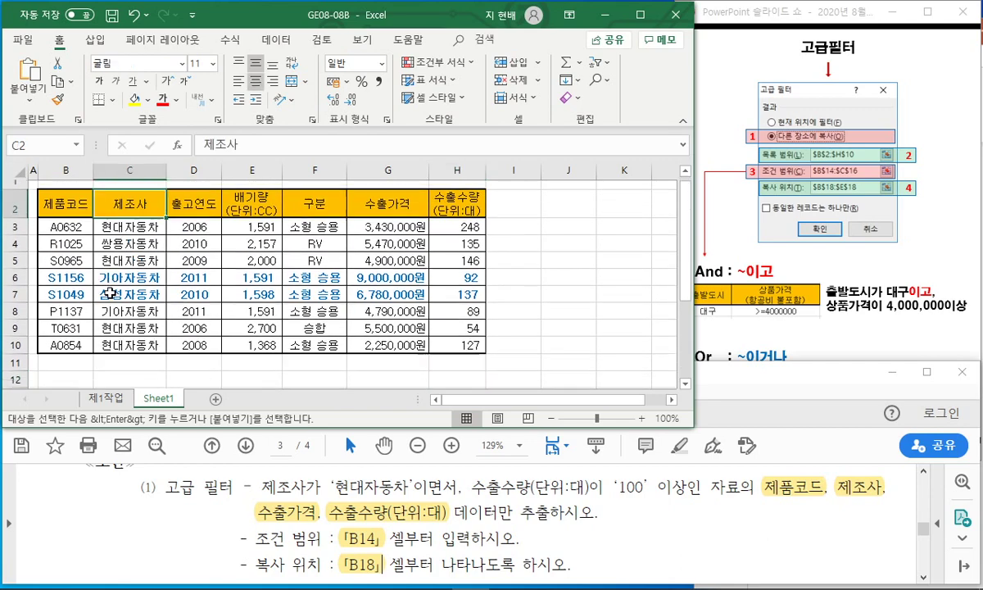
pyautogui.scroll(-1, 93, 300)
pyautogui.click(62, 353)
pyautogui.write('제조사')
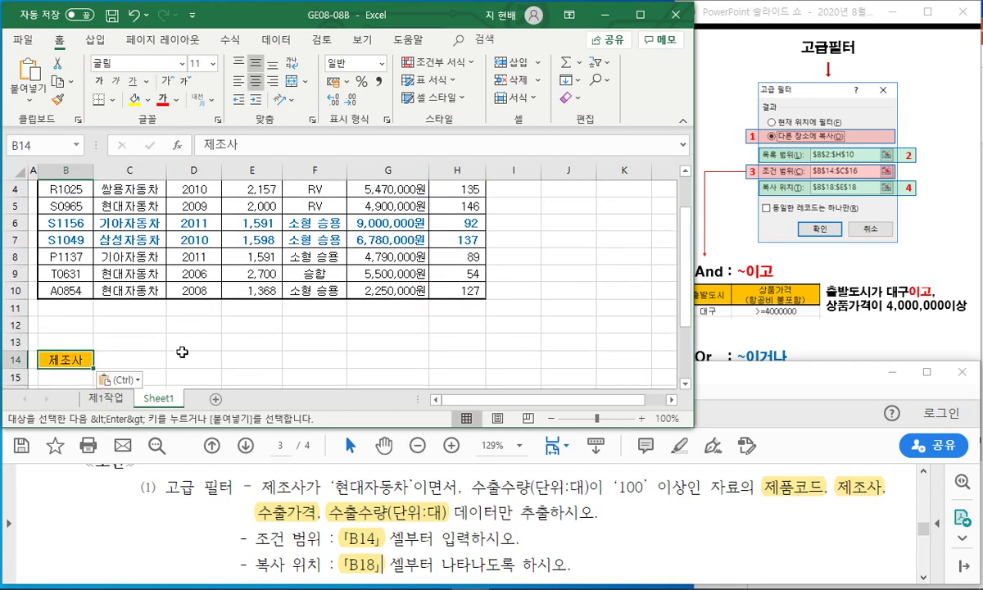
# Step: Enter 현대자동차 in cell B15 as the criterion under the 제조사 heading
pyautogui.click(182, 352)
pyautogui.scroll(-1, 156, 340)
pyautogui.press('Left')
pyautogui.press('Left')
pyautogui.press('Down')
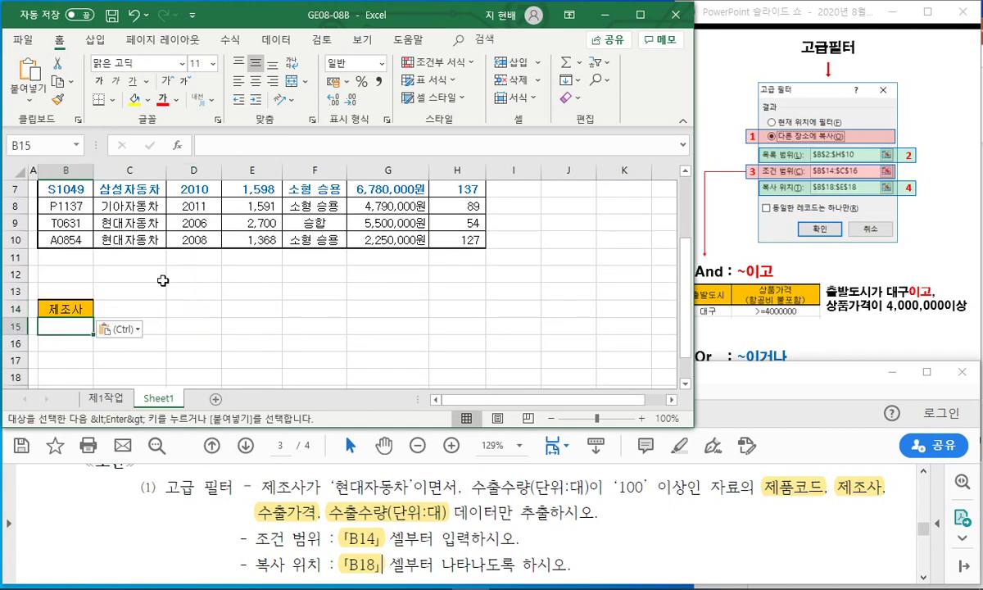
pyautogui.write('G현대자동차')
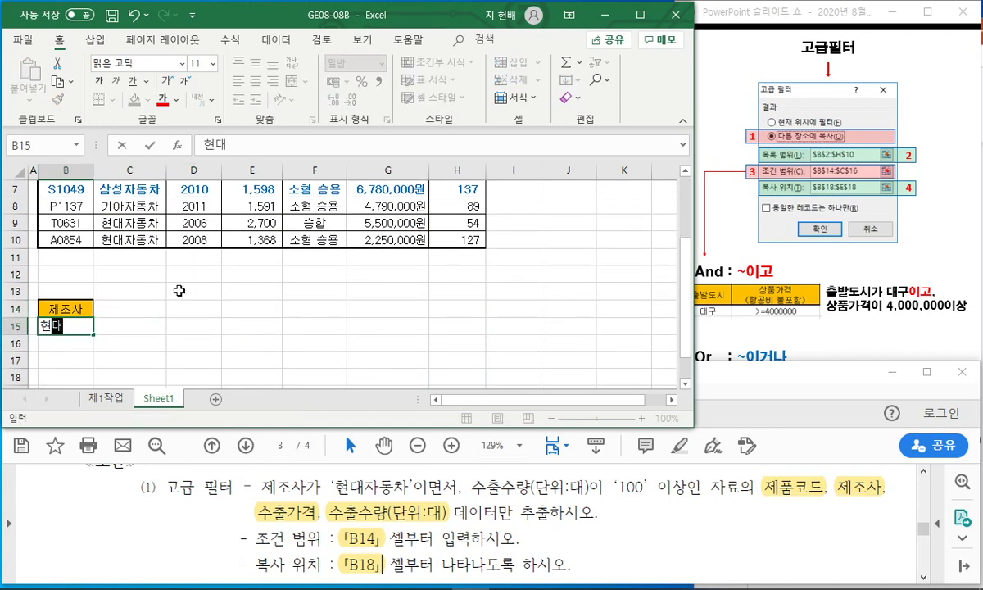
pyautogui.press('Tab')
pyautogui.scroll(2, 179, 290)
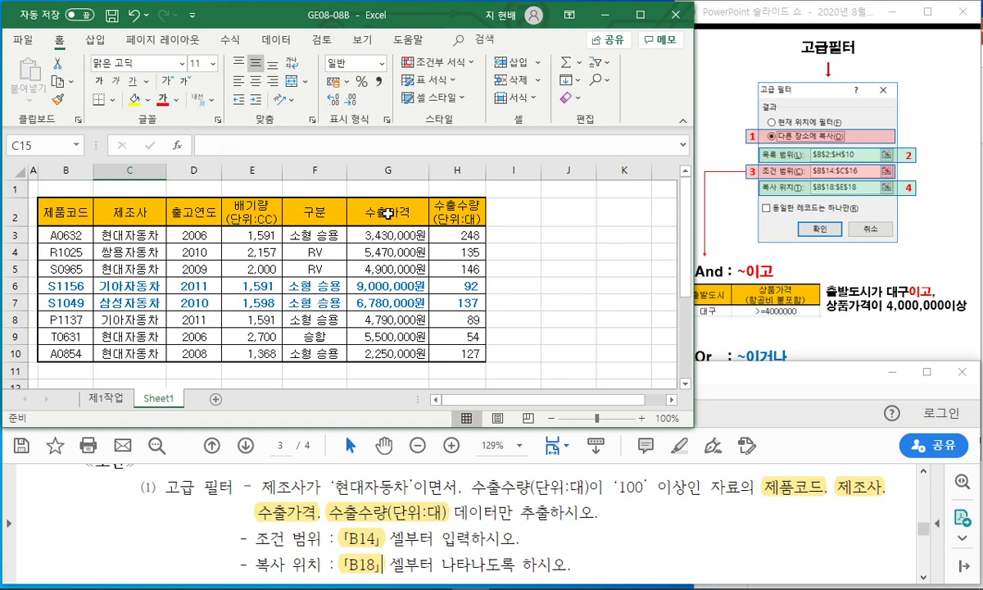
# Step: Copy the 수출수량(단위:대) header from H2 to C14 and enter the condition >=100 in C15
pyautogui.click(452, 212)
pyautogui.hotkey('ctrl', 'c')
pyautogui.scroll(-2, 273, 304)
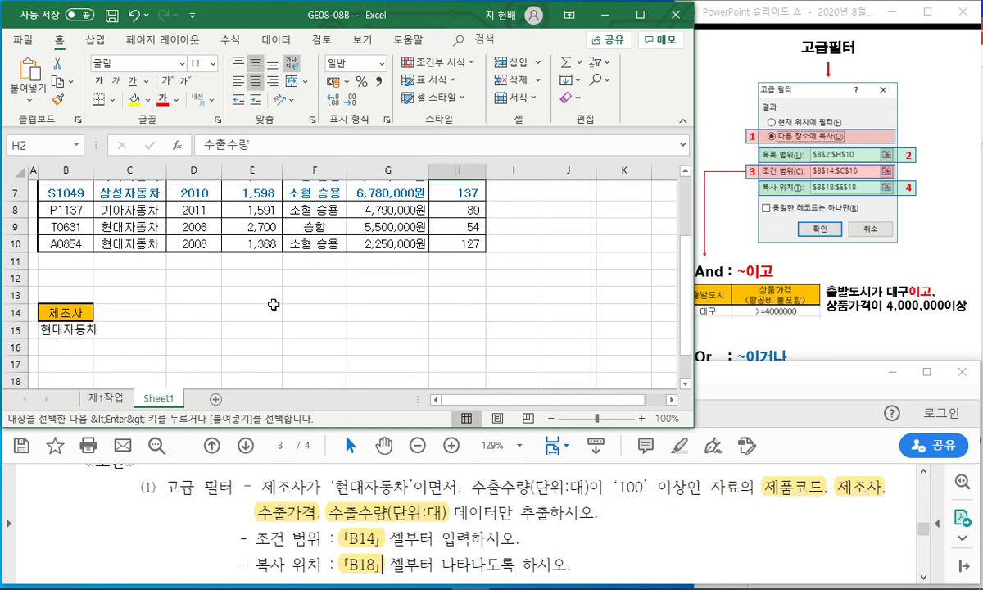
pyautogui.click(130, 308)
pyautogui.hotkey('ctrl', 'v')
pyautogui.click(131, 330)
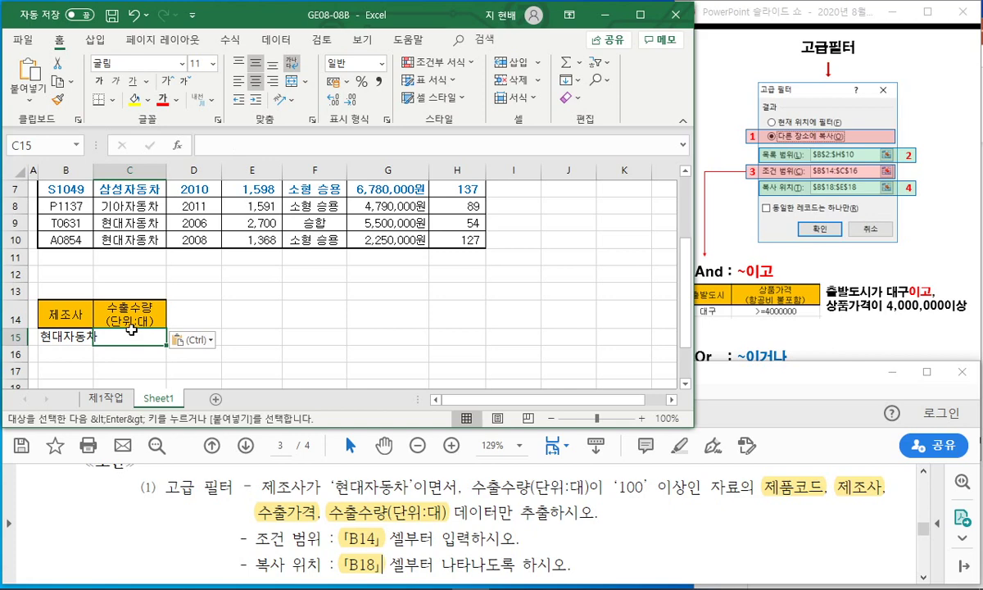
pyautogui.write('>=100')
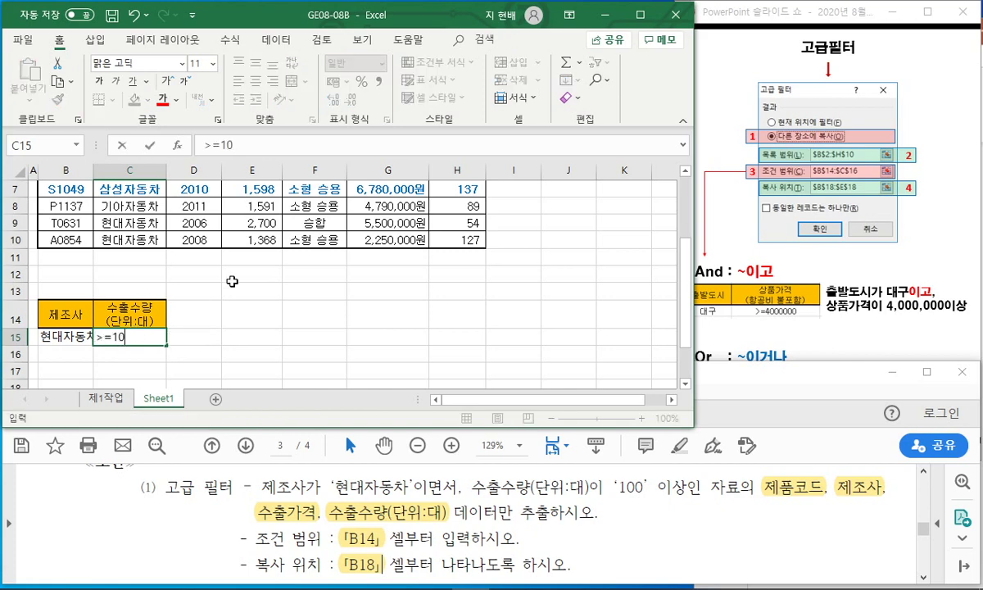
pyautogui.press('Return')
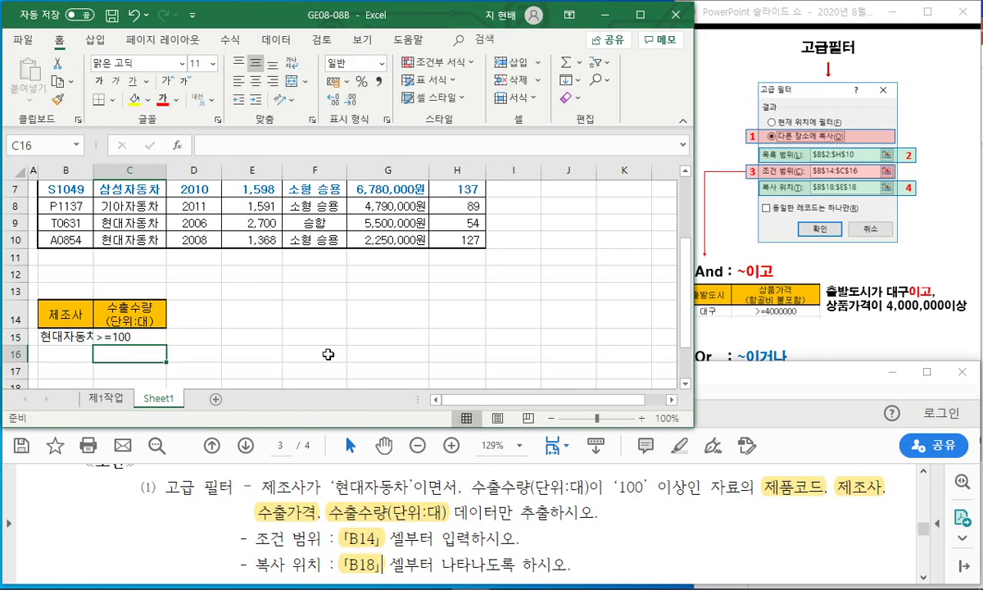
# Step: Copy the 제품코드 header from B2 to B18 as the first output field
pyautogui.click(352, 326)
pyautogui.scroll(2, 352, 326)
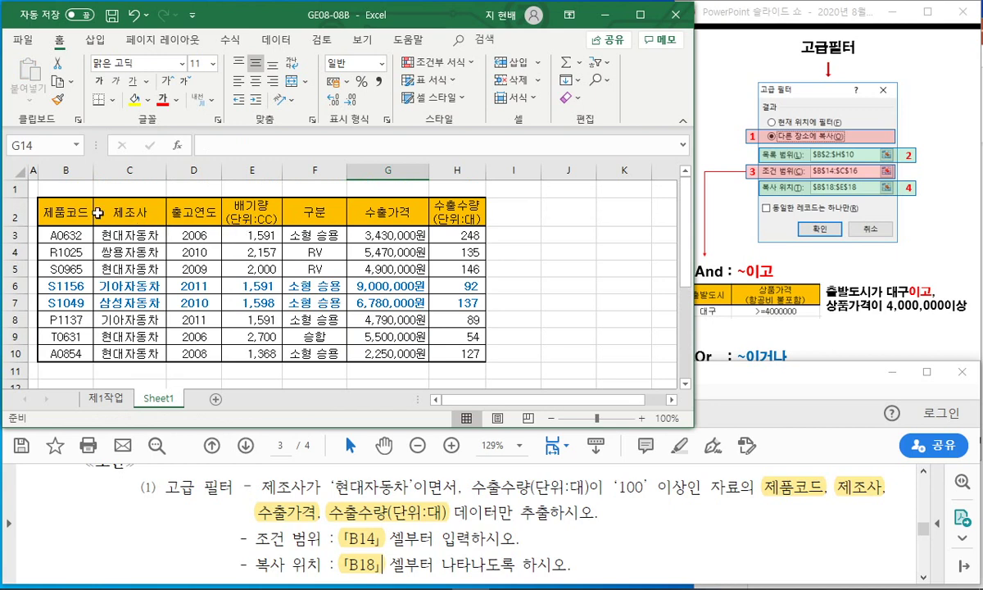
pyautogui.click(65, 193)
pyautogui.hotkey('ctrl', 'c')
pyautogui.scroll(-3, 90, 303)
pyautogui.click(70, 338)
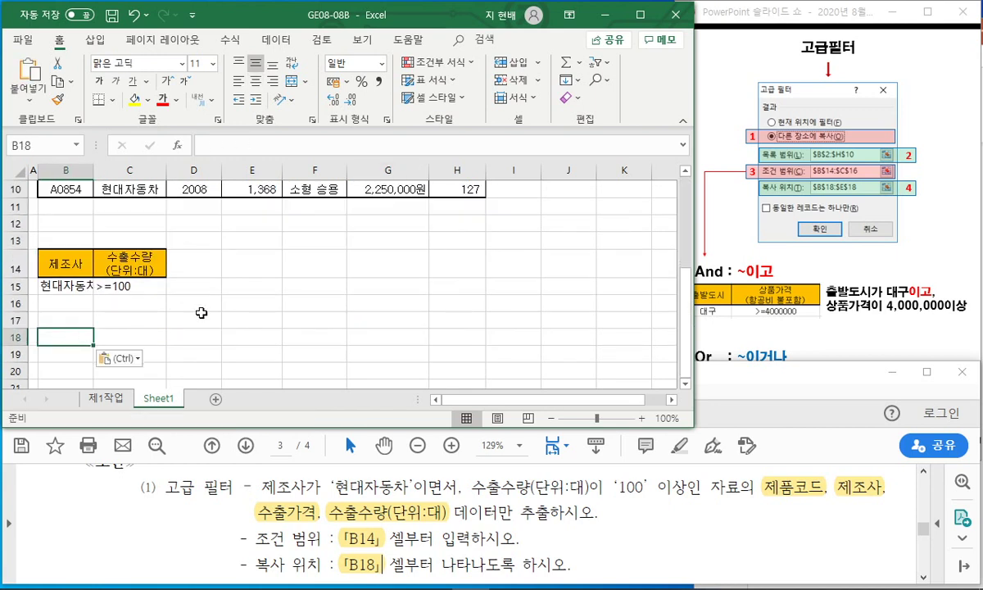
# Step: Copy the 제조사 header from C2 to C18
pyautogui.scroll(3, 201, 314)
pyautogui.click(137, 217)
pyautogui.press('Escape')
pyautogui.scroll(-3, 147, 258)
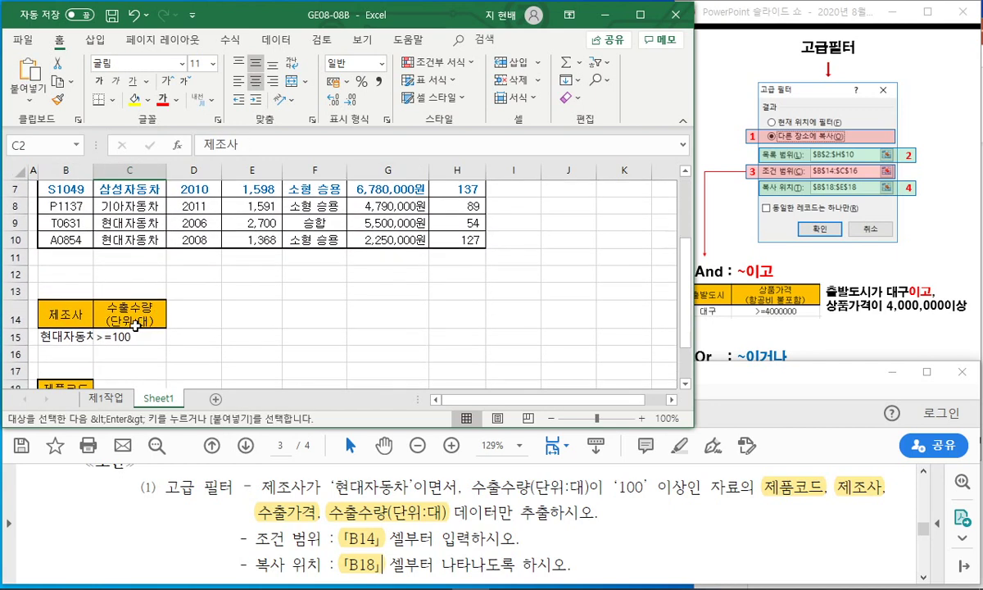
pyautogui.click(123, 382)
pyautogui.scroll(3, 204, 319)
pyautogui.click(129, 211)
pyautogui.hotkey('ctrl', 'c')
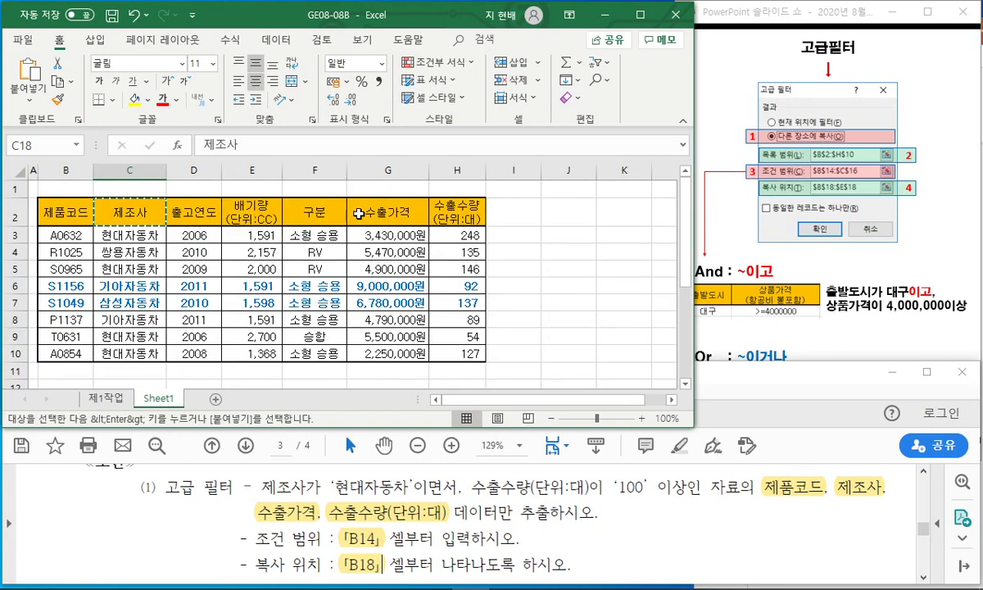
# Step: Copy the 수출가격 header to D18 and the 수출수량(단위:대) header to E18
pyautogui.click(385, 213)
pyautogui.scroll(-1, 236, 292)
pyautogui.scroll(-2, 235, 291)
pyautogui.click(182, 362)
pyautogui.scroll(2, 183, 362)
pyautogui.moveTo(385, 213); pyautogui.dragTo(452, 214)
pyautogui.hotkey('ctrl', 'c')
pyautogui.scroll(-3, 324, 285)
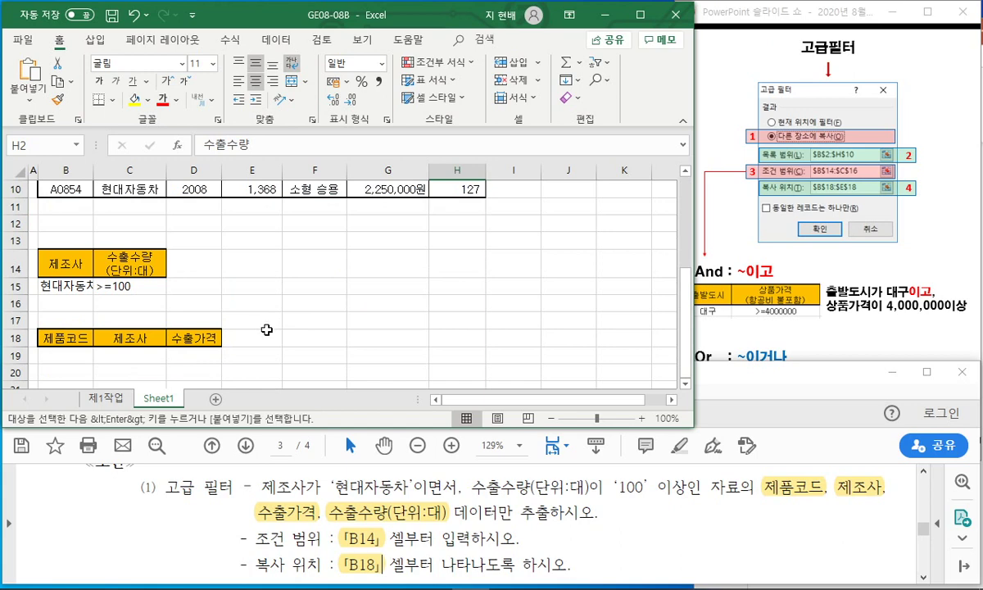
pyautogui.click(268, 330)
pyautogui.hotkey('ctrl', 'v')
pyautogui.click(364, 303)
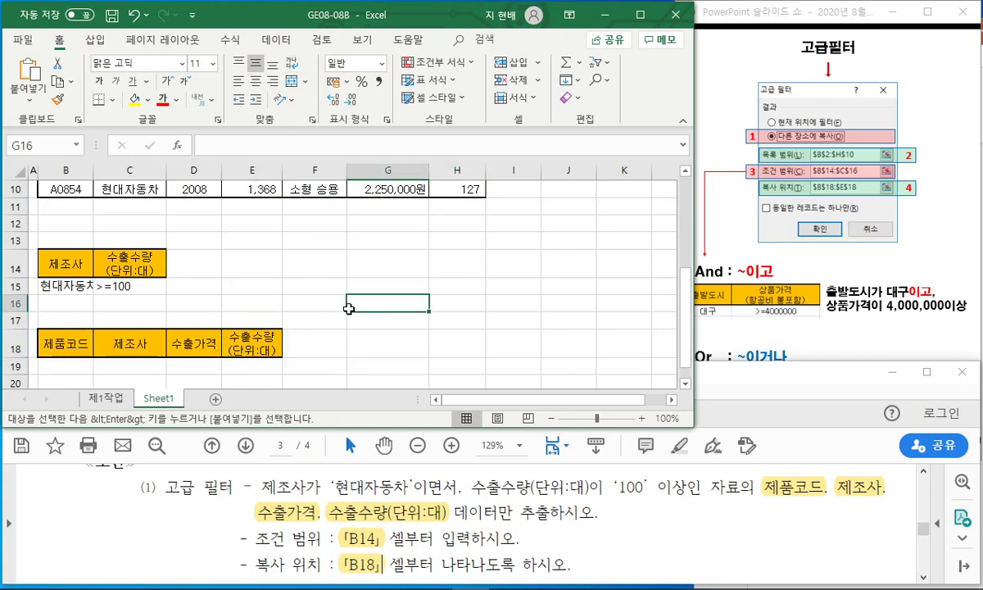
# Step: Start an advanced filter on the data table B2:H10 with the results copied to another location
pyautogui.scroll(3, 360, 307)
pyautogui.click(398, 319)
pyautogui.press('Escape')
pyautogui.moveTo(62, 212); pyautogui.dragTo(453, 354)
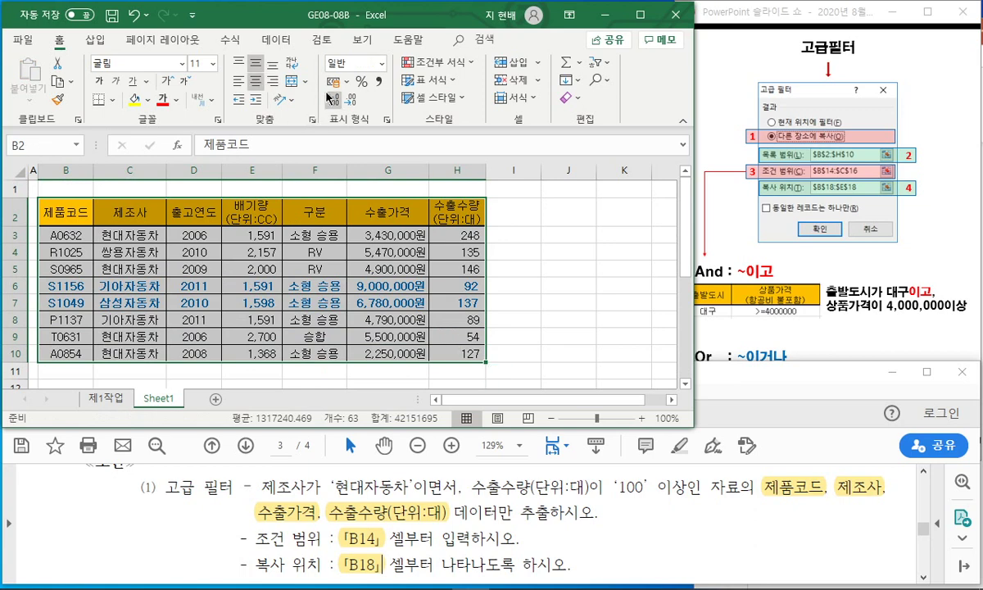
pyautogui.click(277, 40)
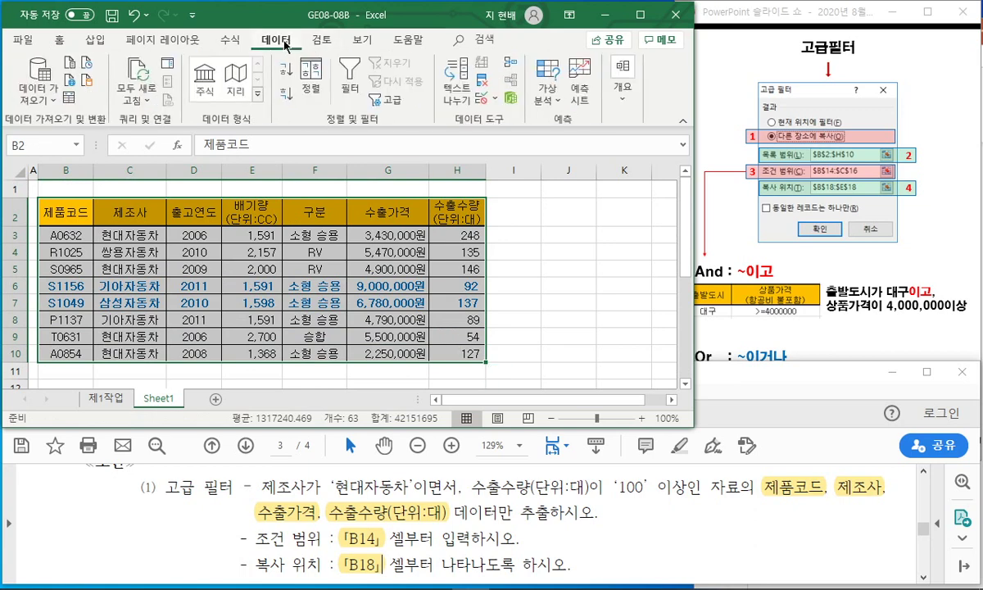
pyautogui.click(384, 103)
pyautogui.click(664, 264)
pyautogui.click(711, 302)
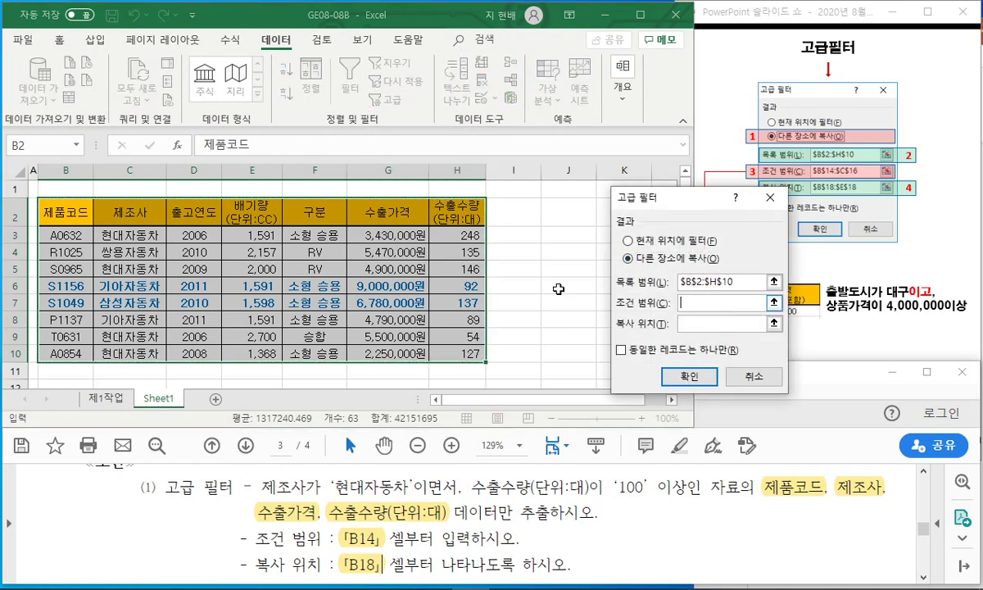
# Step: Set the criteria range to B14:C15 and the copy destination to B18:E18, and run the advanced filter
pyautogui.scroll(-2, 558, 288)
pyautogui.moveTo(74, 314); pyautogui.dragTo(156, 336)
pyautogui.click(744, 321)
pyautogui.scroll(-1, 303, 328)
pyautogui.moveTo(72, 345); pyautogui.dragTo(246, 343)
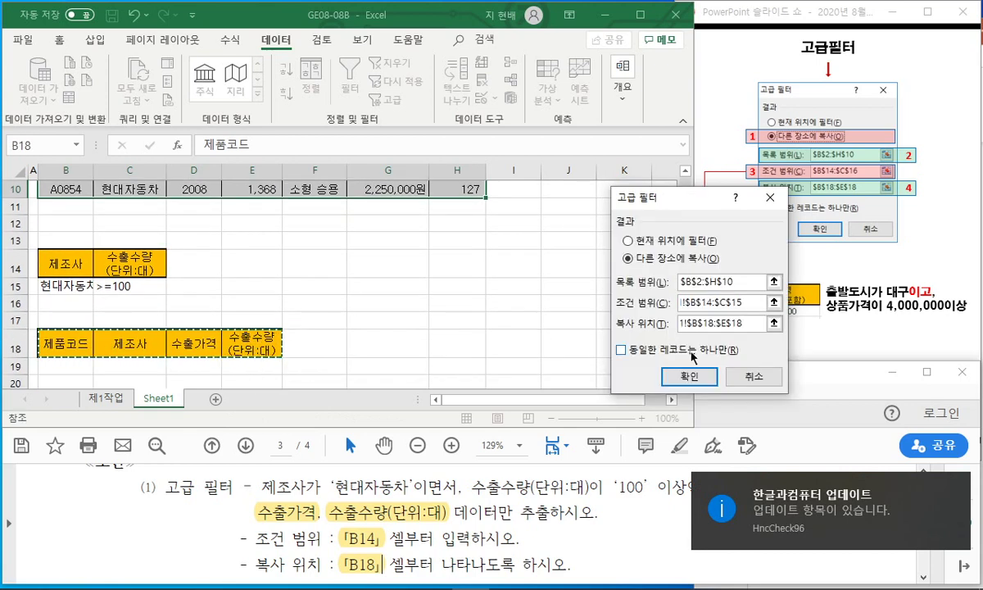
pyautogui.click(689, 376)
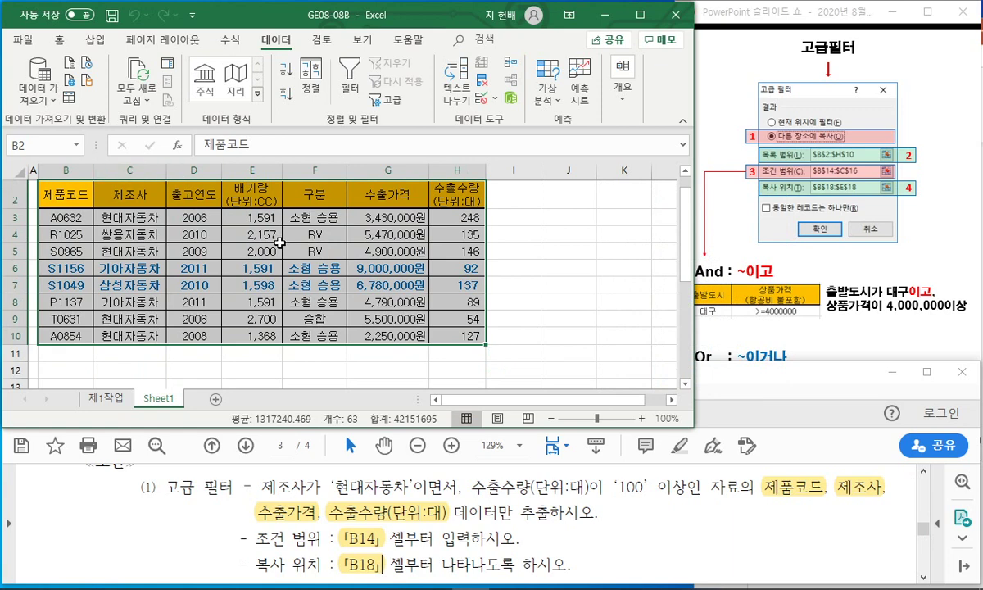
# Step: Autofit the width of column D so the 수출가격 values in the filter results fit
pyautogui.scroll(-4, 280, 243)
pyautogui.moveTo(77, 263); pyautogui.dragTo(260, 330)
pyautogui.click(260, 330)
pyautogui.doubleClick(221, 170)
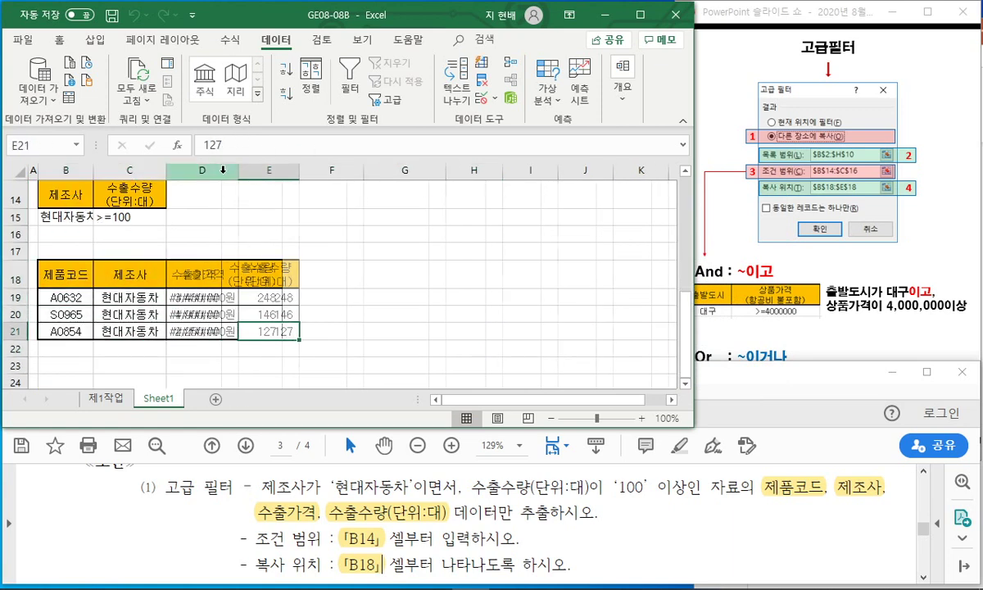
pyautogui.click(206, 295)
pyautogui.click(271, 298)
pyautogui.moveTo(270, 298); pyautogui.dragTo(270, 331)
pyautogui.click(130, 314)
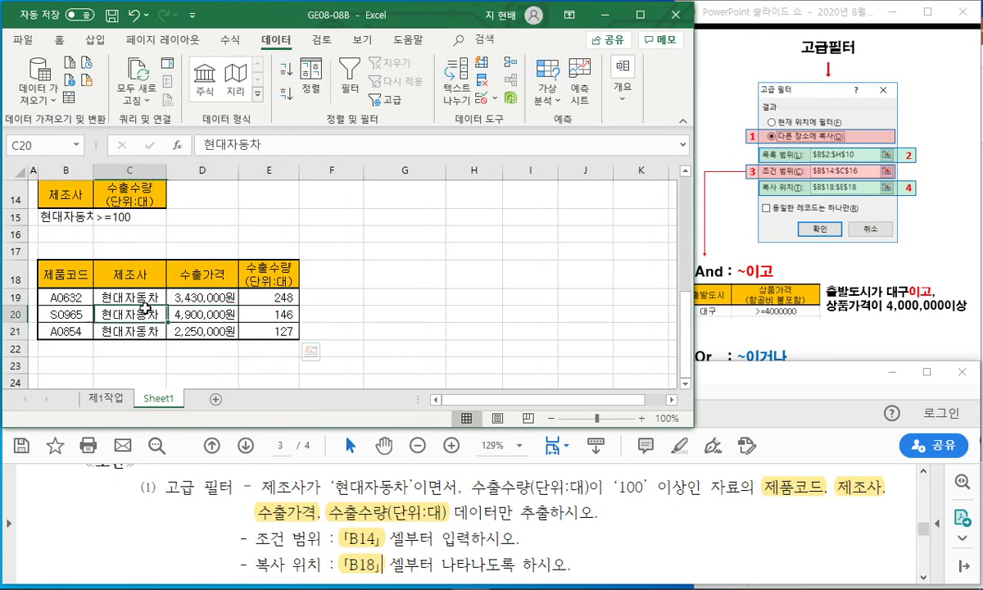
# Step: Check the table formatting requirement in the PDF and set the filter result cells B18:E21 to no fill
pyautogui.click(638, 533)
pyautogui.scroll(-3, 703, 494)
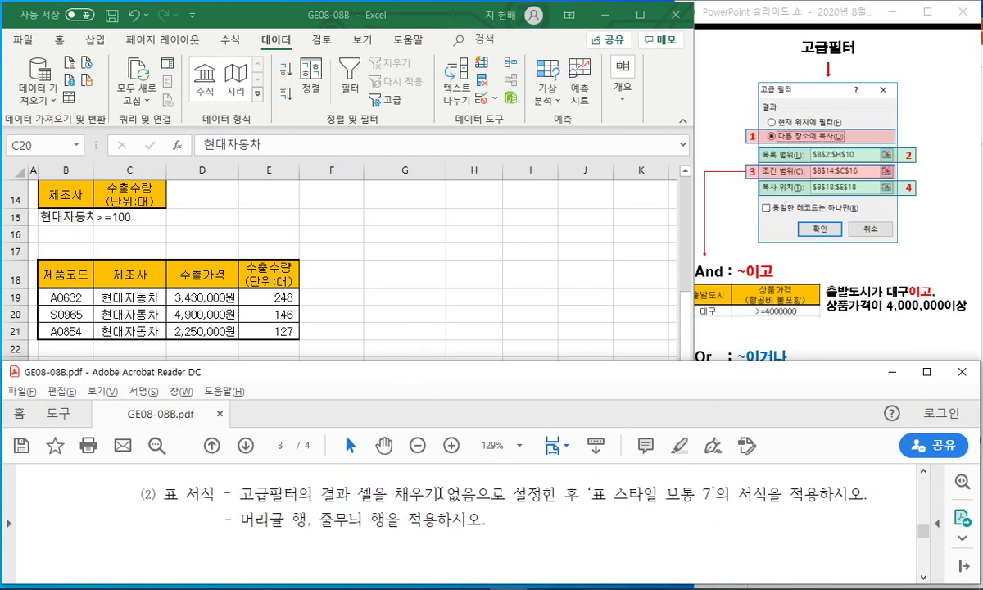
pyautogui.moveTo(366, 494); pyautogui.dragTo(506, 494)
pyautogui.click(131, 276)
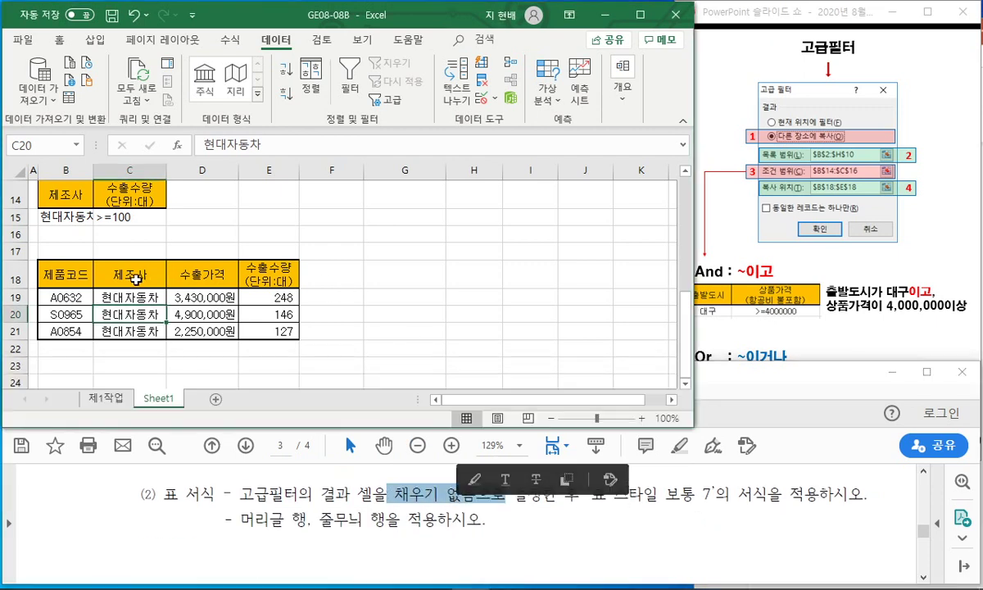
pyautogui.click(84, 281)
pyautogui.moveTo(84, 281); pyautogui.dragTo(290, 330)
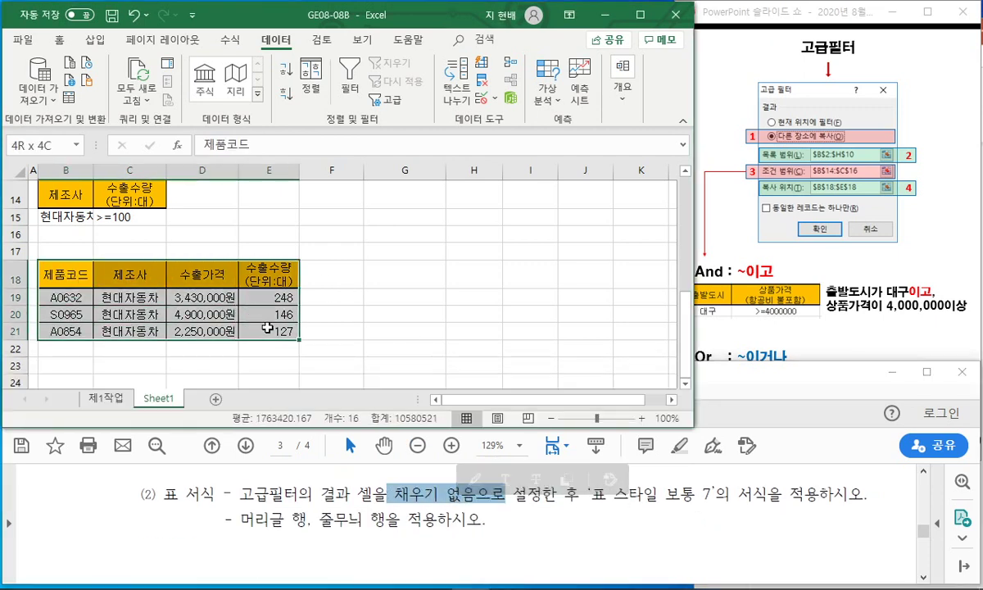
pyautogui.click(58, 39)
pyautogui.click(148, 99)
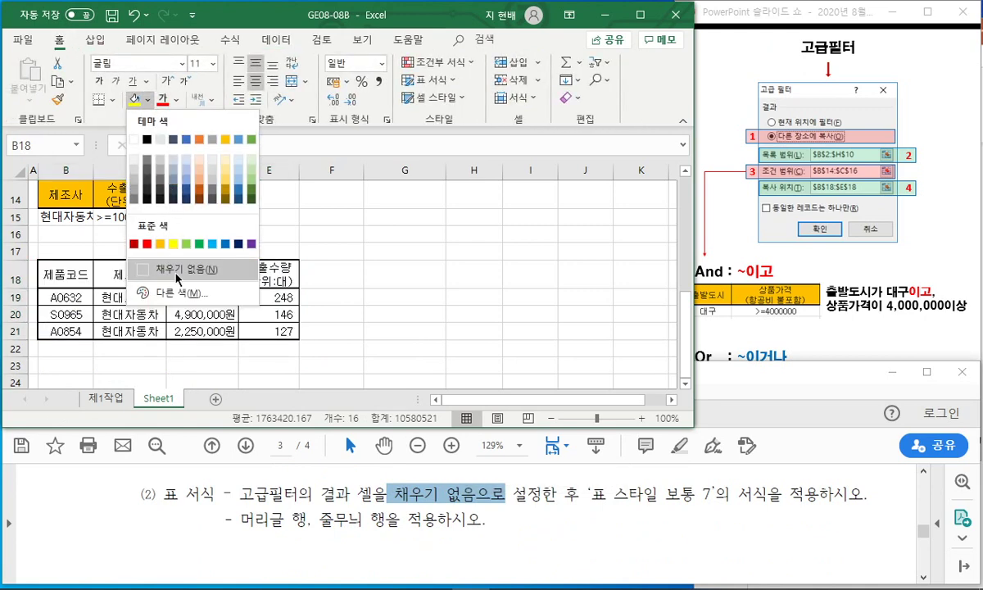
pyautogui.click(188, 256)
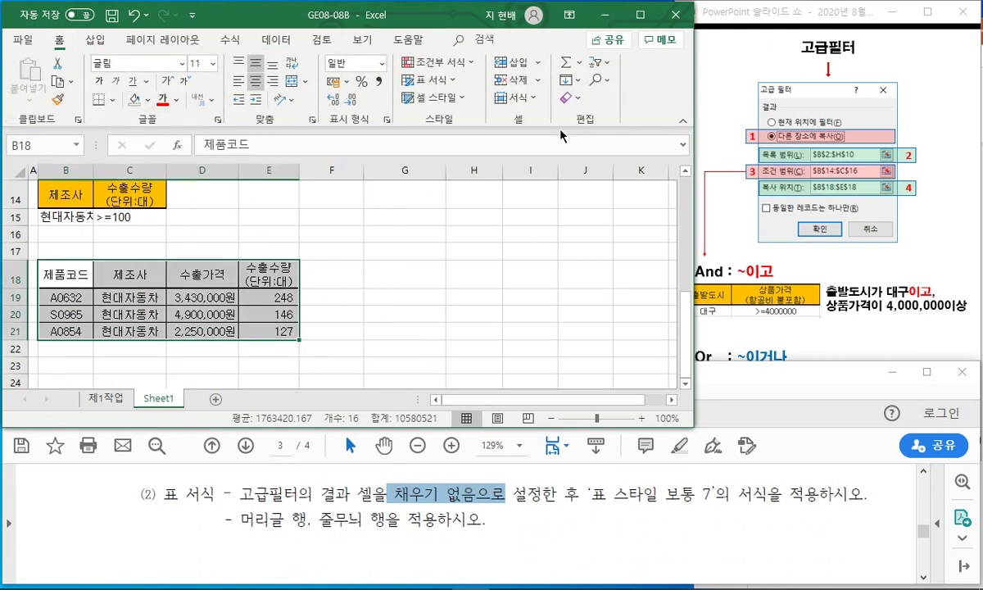
# Step: Widen the Excel window and convert the filter results B18:E21 into a table
pyautogui.moveTo(693, 154); pyautogui.dragTo(982, 156)
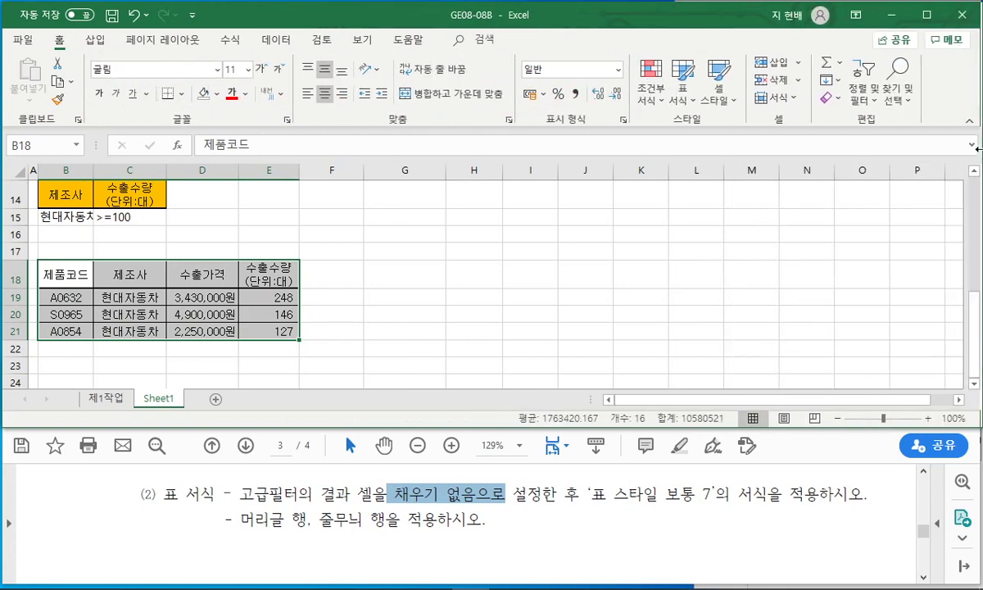
pyautogui.click(91, 41)
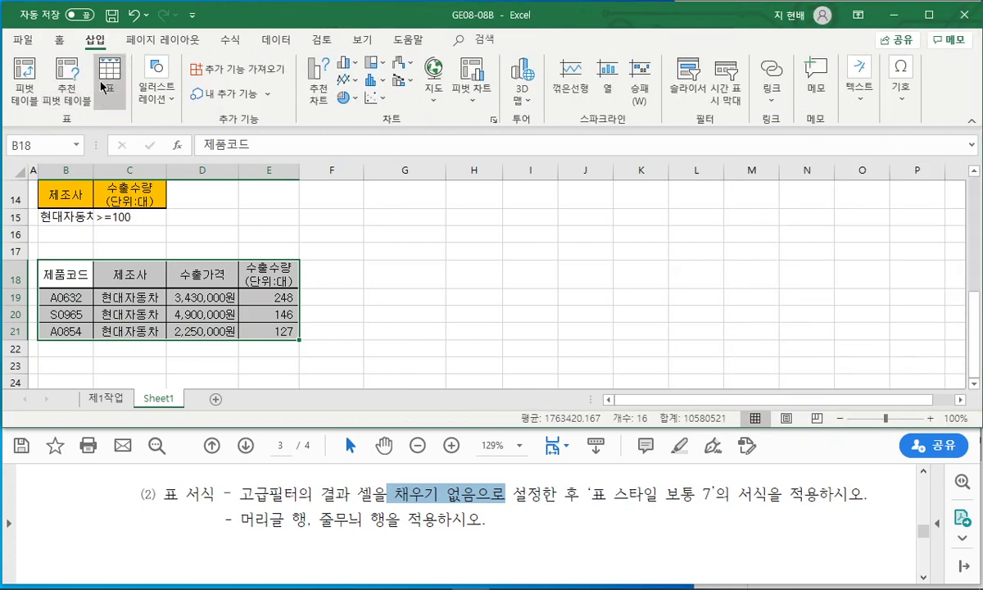
pyautogui.click(108, 78)
pyautogui.click(688, 336)
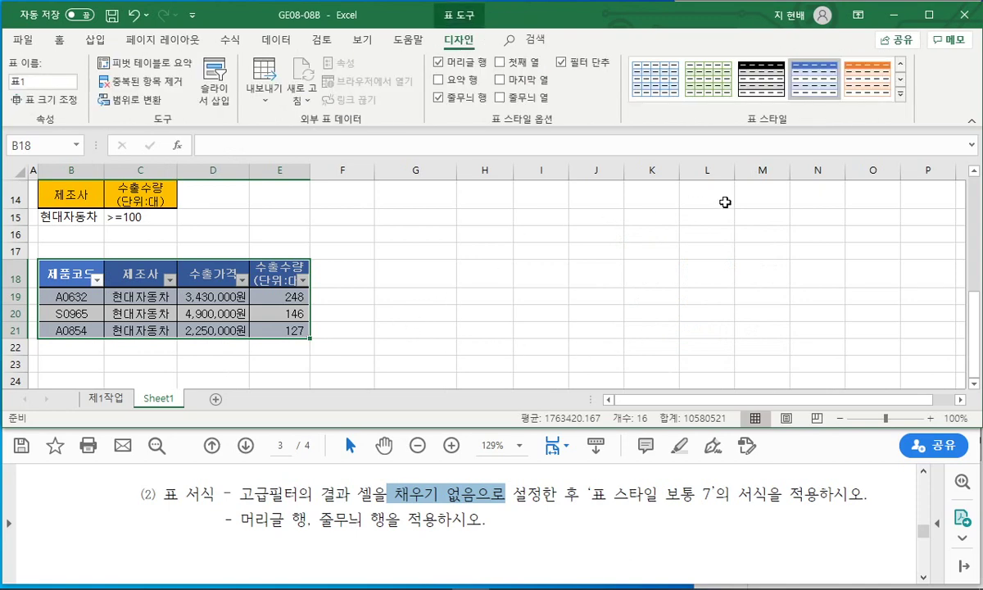
# Step: Apply the green 표 스타일 보통 7 style to the result table, keeping the header row and banded rows options on
pyautogui.click(901, 94)
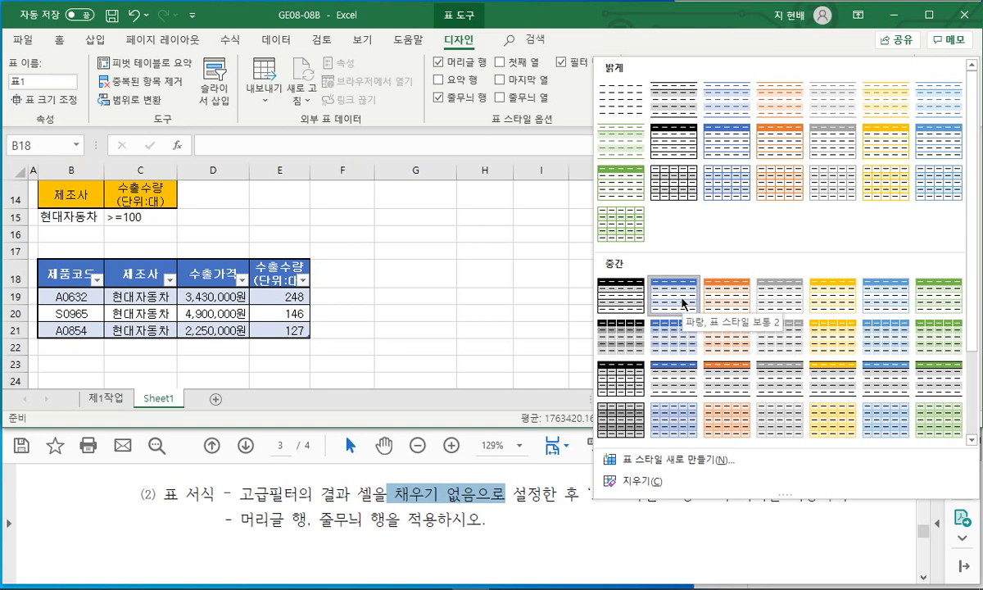
pyautogui.click(940, 295)
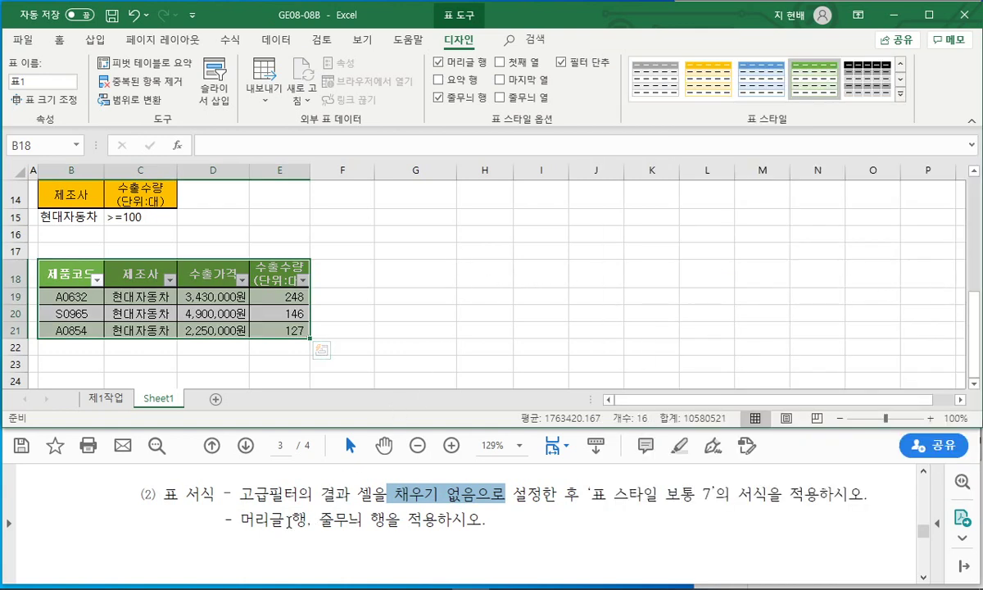
pyautogui.moveTo(244, 524); pyautogui.dragTo(398, 524)
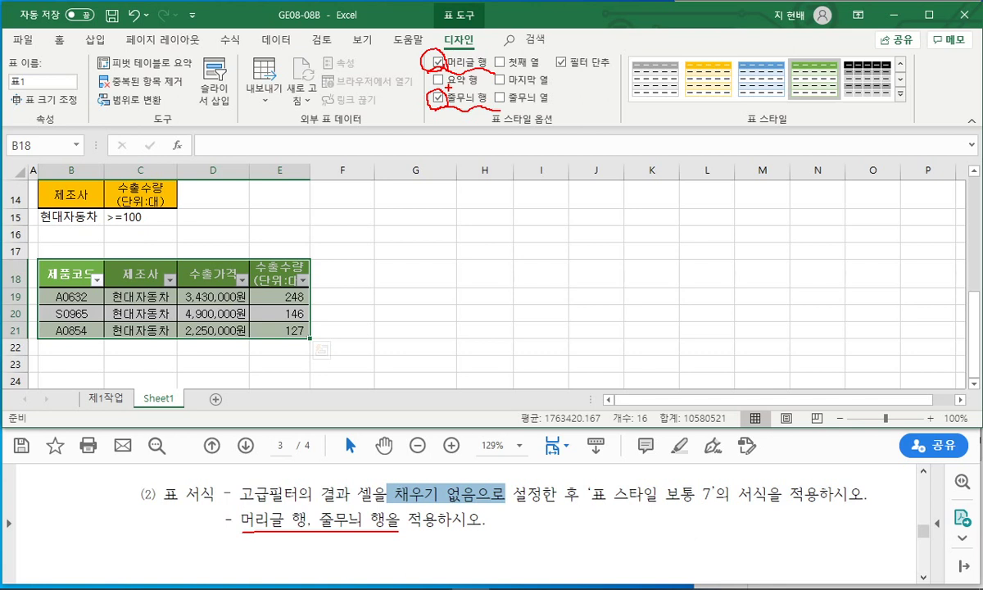
pyautogui.press('Escape')
pyautogui.click(348, 277)
# Step: Rename Sheet1 as 제2작업
pyautogui.doubleClick(159, 398)
pyautogui.write('지2작업')
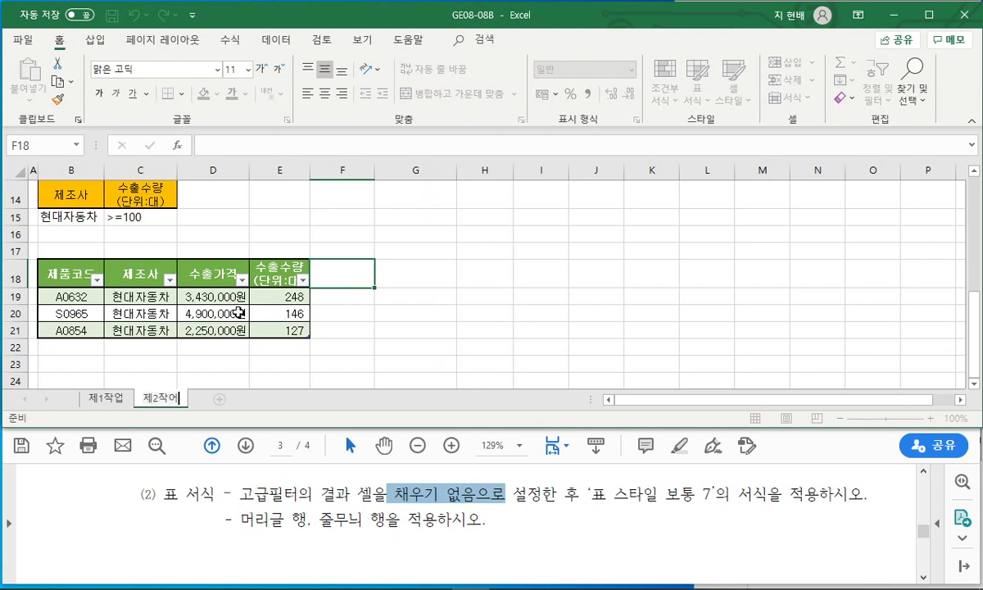
pyautogui.press('Return')
# Step: Bring up the pivot table task in the PDF, and add a new worksheet named 제3작업 to the workbook
pyautogui.click(445, 491)
pyautogui.scroll(-5, 445, 498)
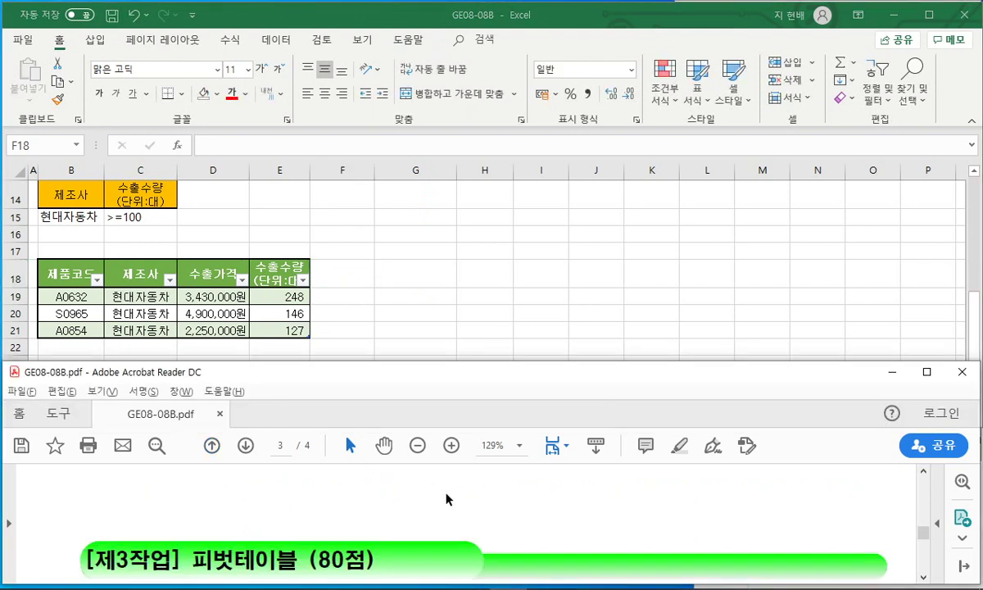
pyautogui.moveTo(483, 361); pyautogui.dragTo(485, 267)
pyautogui.click(485, 267)
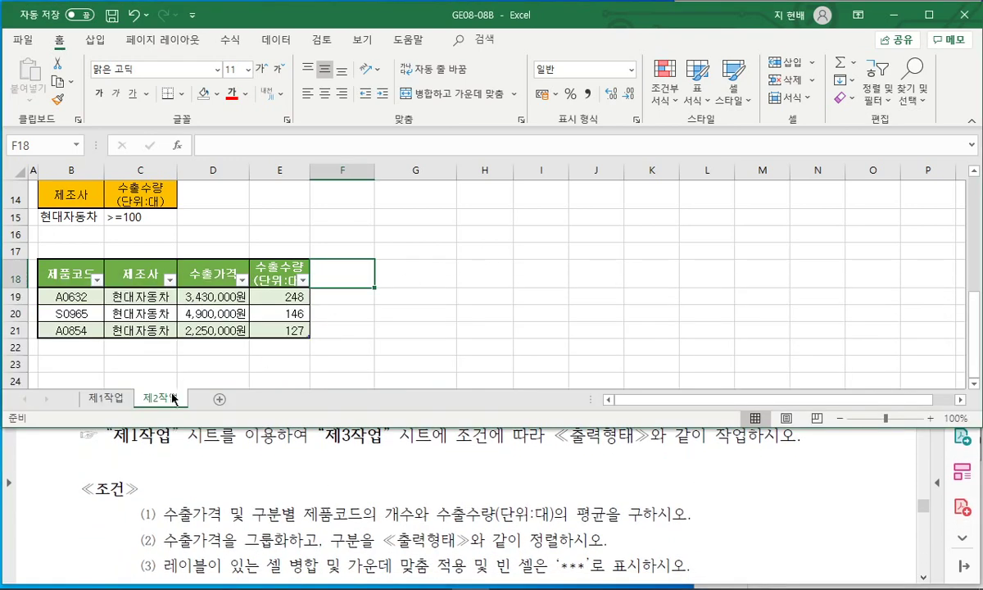
pyautogui.click(219, 400)
pyautogui.doubleClick(215, 399)
pyautogui.write('지')
pyautogui.write('3작업')
pyautogui.press('Return')
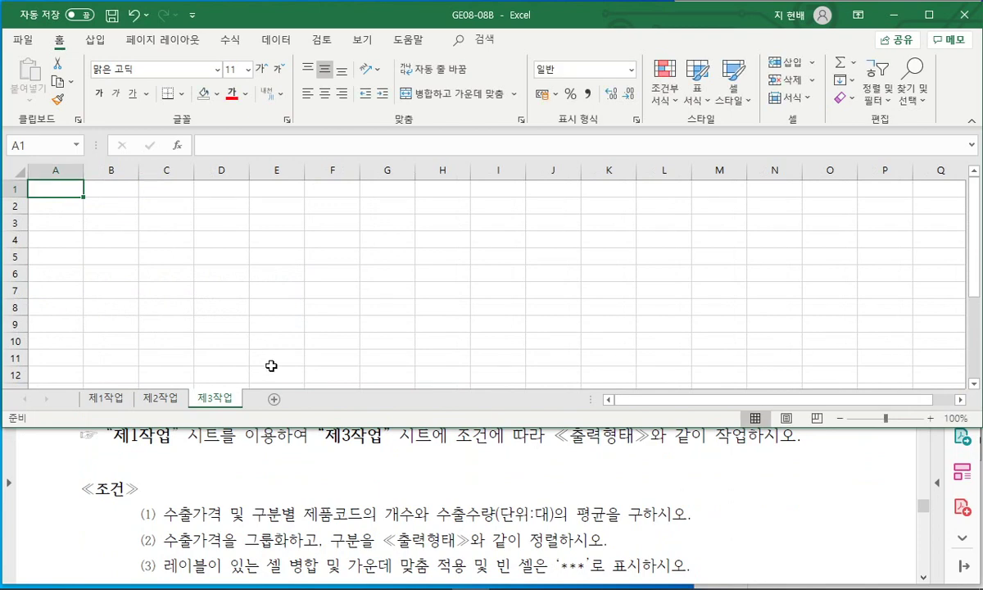
# Step: Examine the pivot table conditions and the expected output layout for 제3작업 in the PDF
pyautogui.click(360, 451)
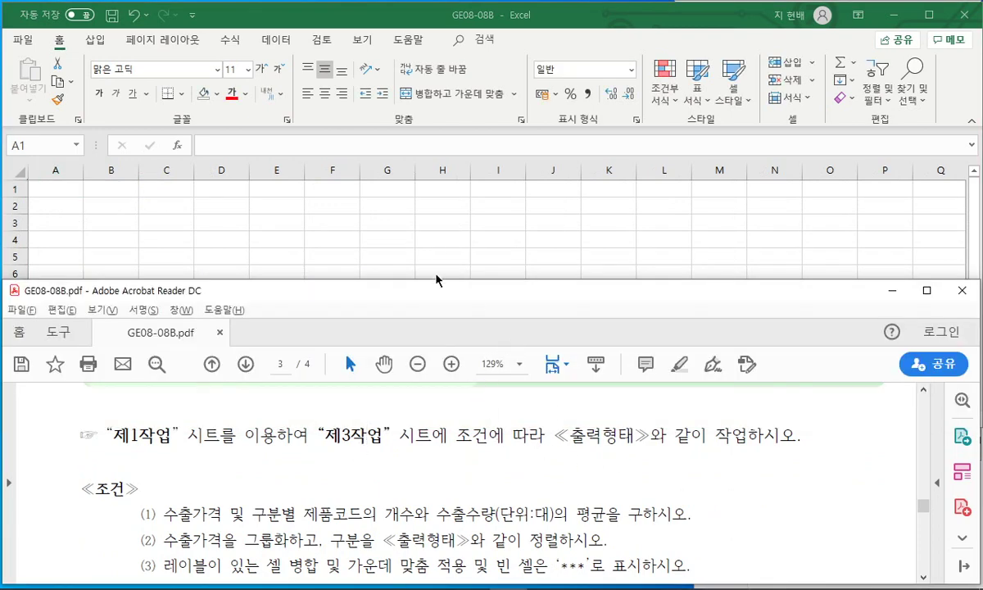
pyautogui.scroll(-6, 457, 460)
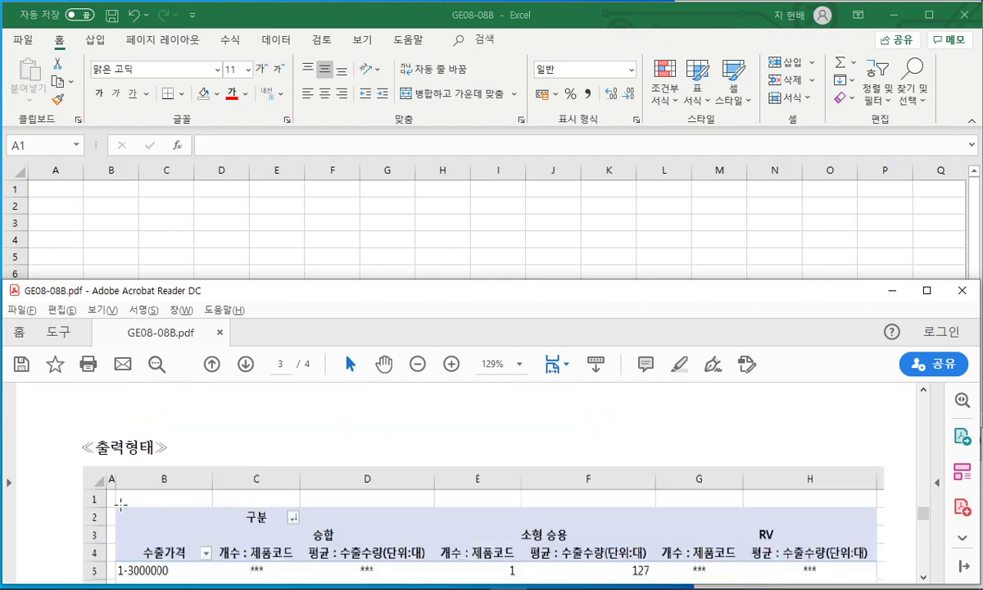
pyautogui.moveTo(112, 507); pyautogui.dragTo(197, 518)
pyautogui.click(214, 456)
pyautogui.scroll(2, 284, 449)
pyautogui.scroll(2, 287, 448)
pyautogui.scroll(-1, 287, 449)
pyautogui.click(262, 228)
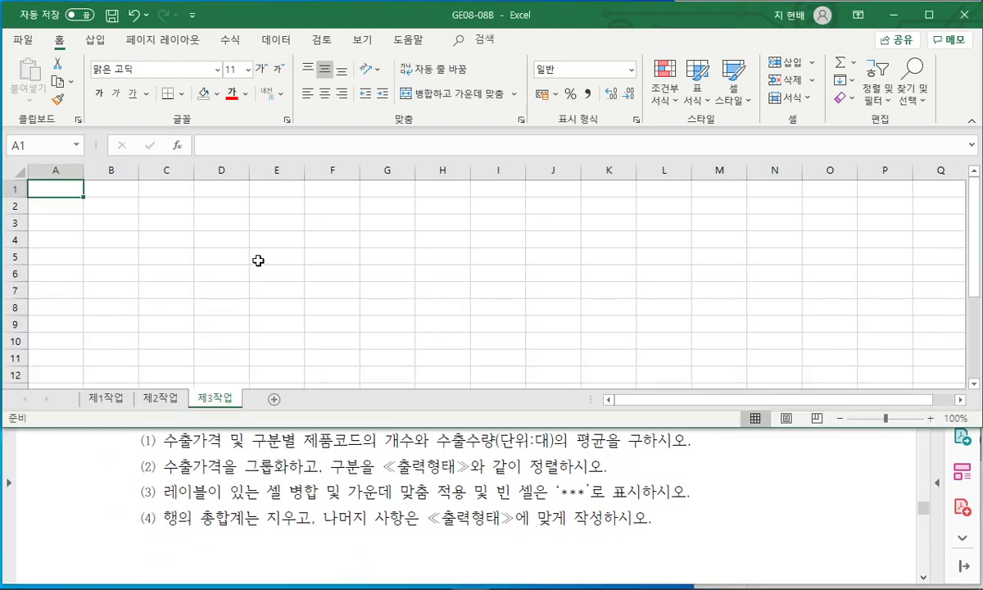
# Step: Create a pivot table from 제1작업 range B4:H12 on the existing 제3작업 worksheet, starting at cell B2
pyautogui.click(116, 399)
pyautogui.scroll(-1, 311, 262)
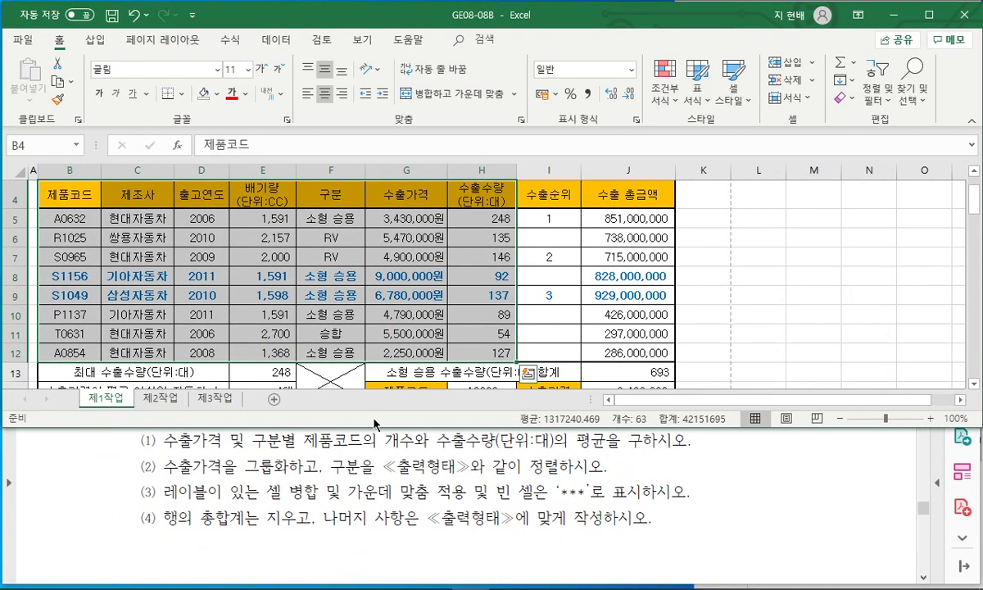
pyautogui.moveTo(374, 429); pyautogui.dragTo(374, 500)
pyautogui.scroll(1, 384, 339)
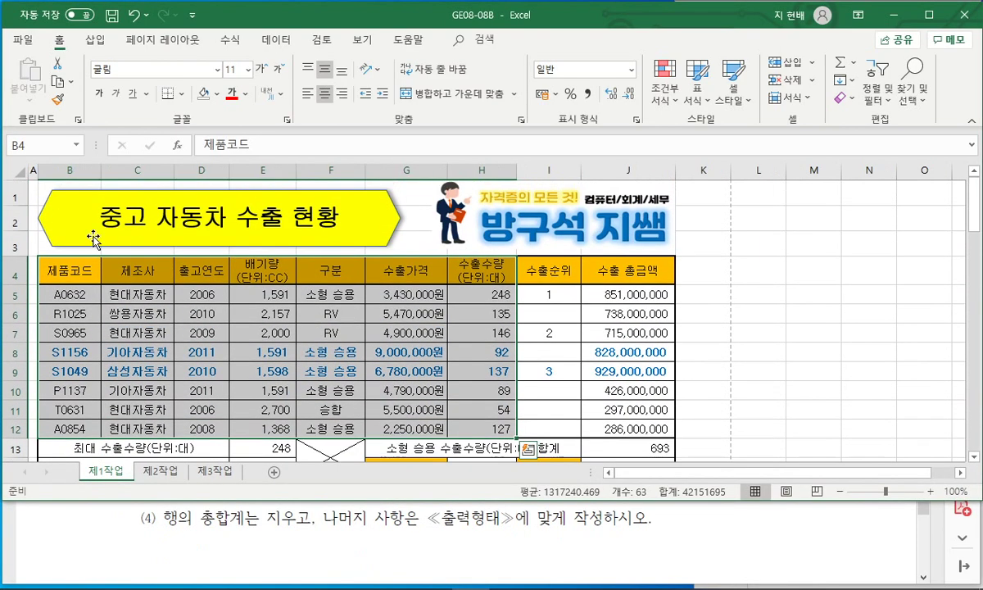
pyautogui.click(93, 39)
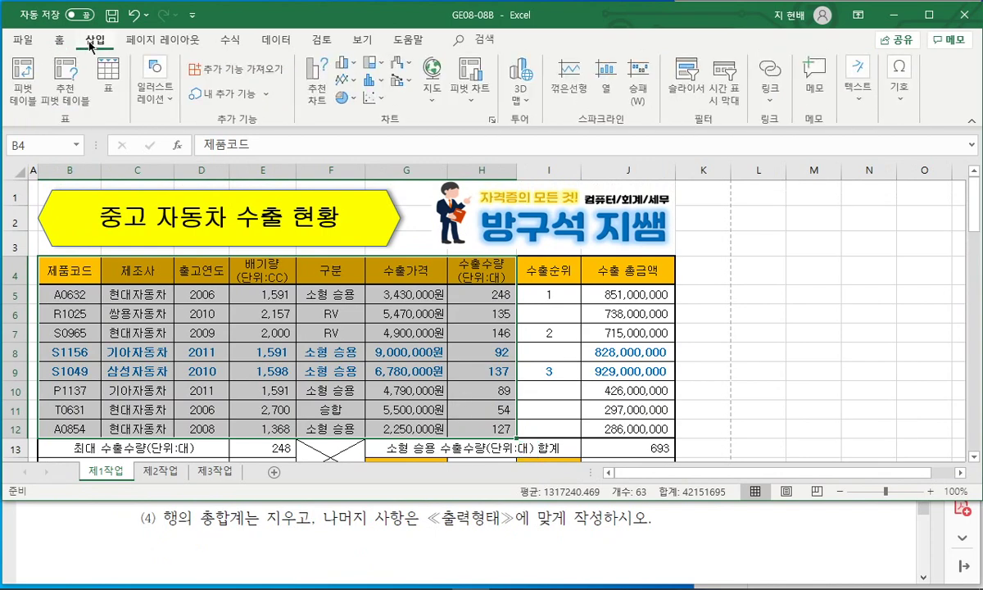
pyautogui.click(34, 90)
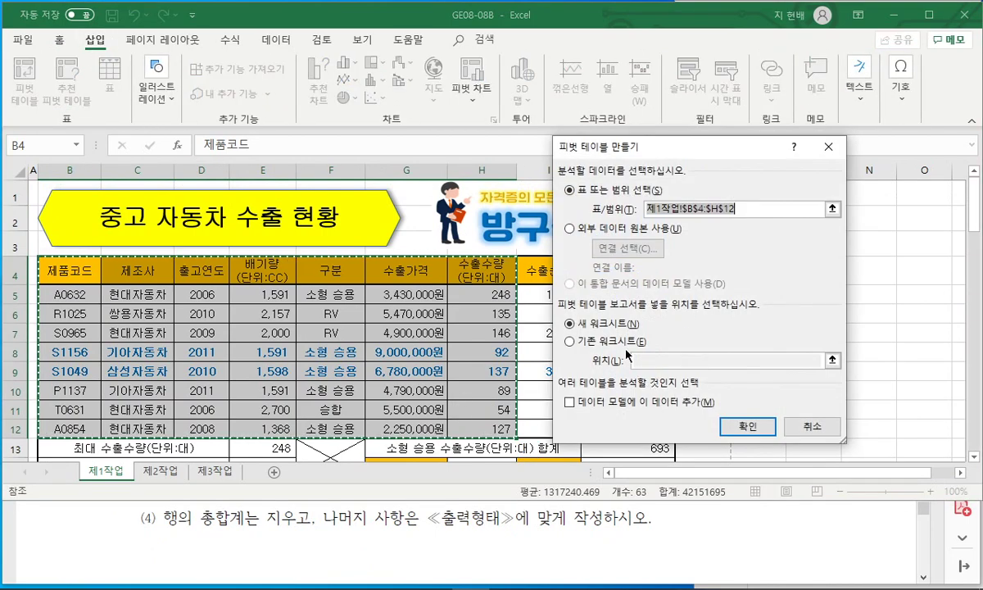
pyautogui.click(626, 343)
pyautogui.click(214, 471)
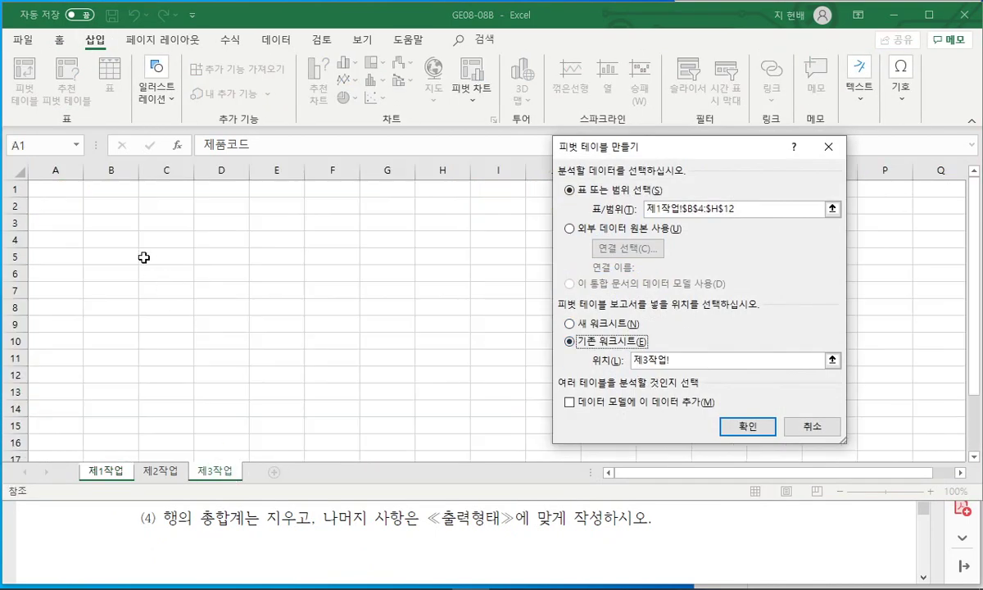
pyautogui.click(106, 209)
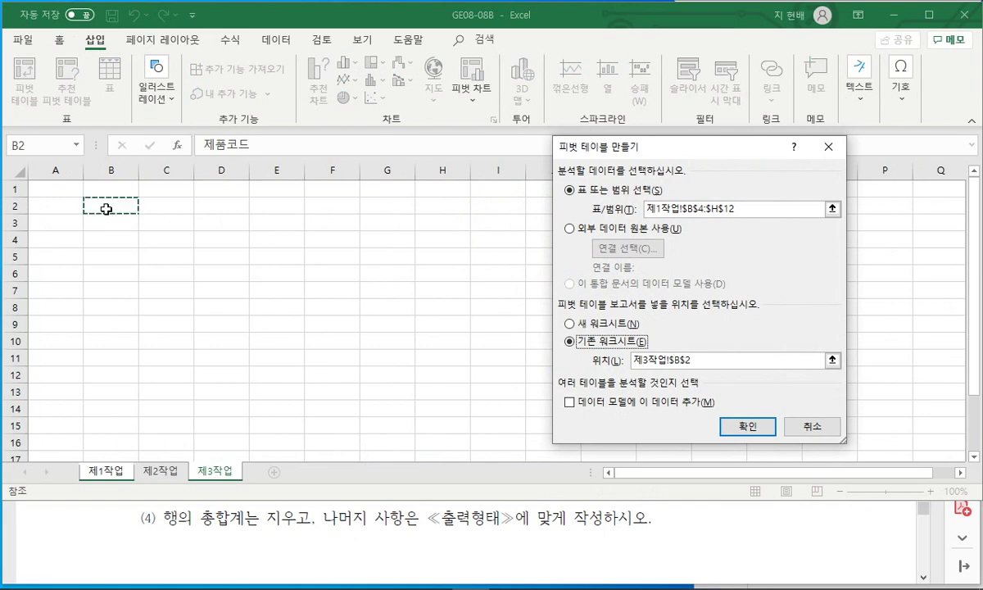
pyautogui.click(745, 426)
# Step: Set the width of column A on the 제3작업 sheet to 1
pyautogui.click(55, 169)
pyautogui.rightClick(56, 172)
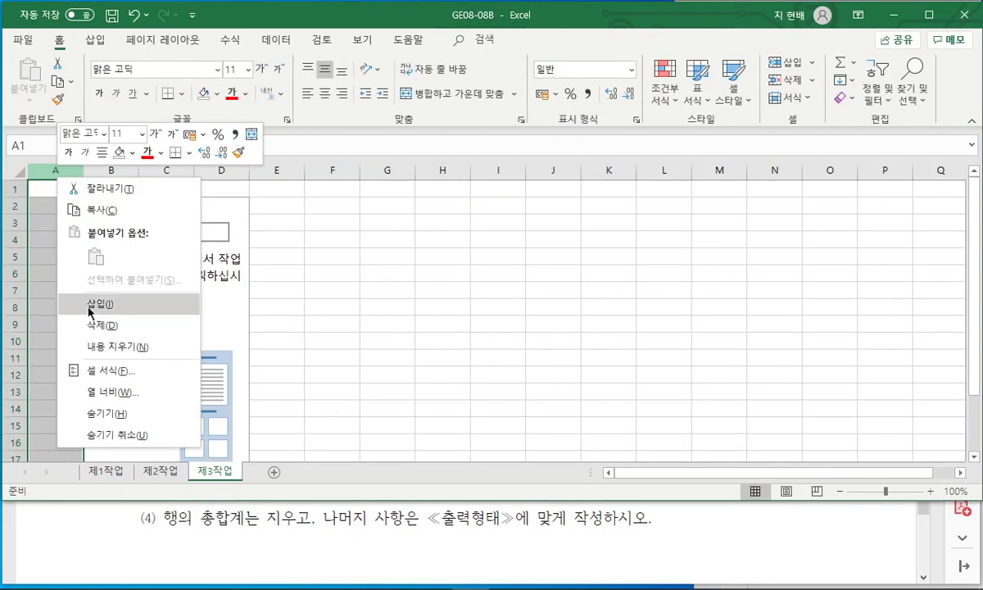
pyautogui.click(108, 393)
pyautogui.write('1')
pyautogui.click(94, 404)
pyautogui.click(123, 257)
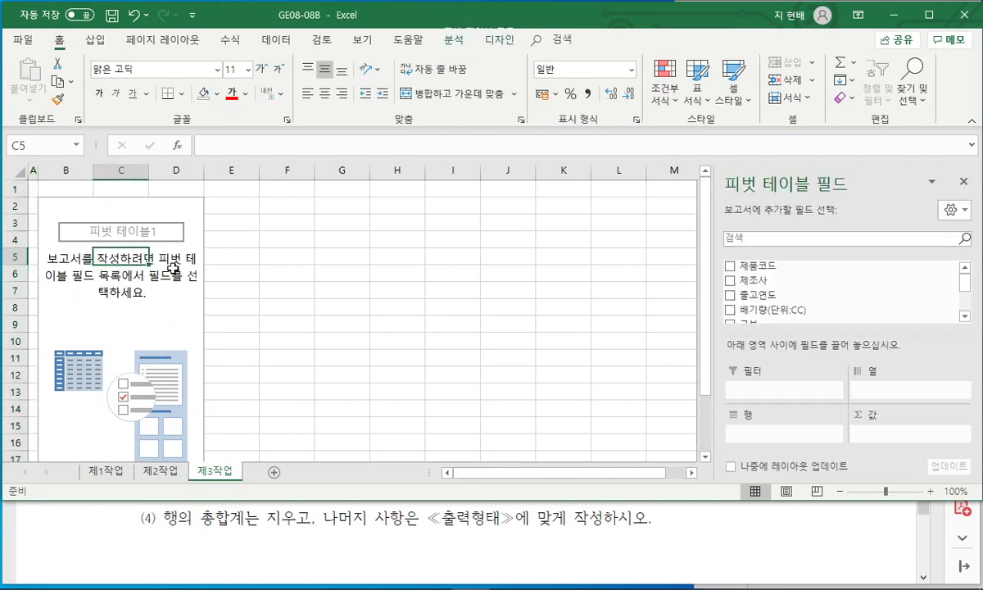
# Step: Check the expected output in the PDF and add the 수출가격 field to the pivot table's rows
pyautogui.click(427, 517)
pyautogui.scroll(-3, 456, 494)
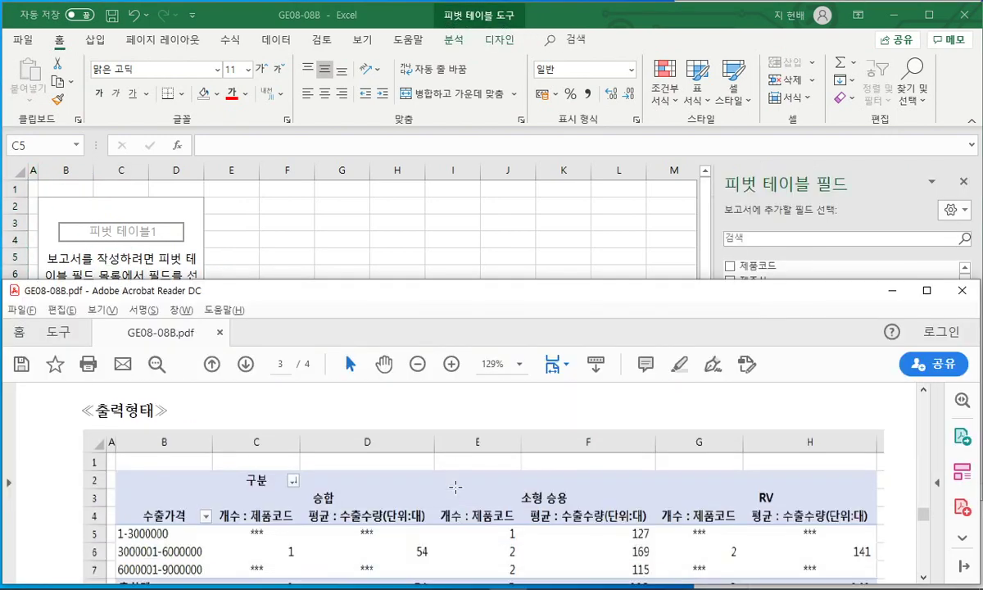
pyautogui.click(799, 242)
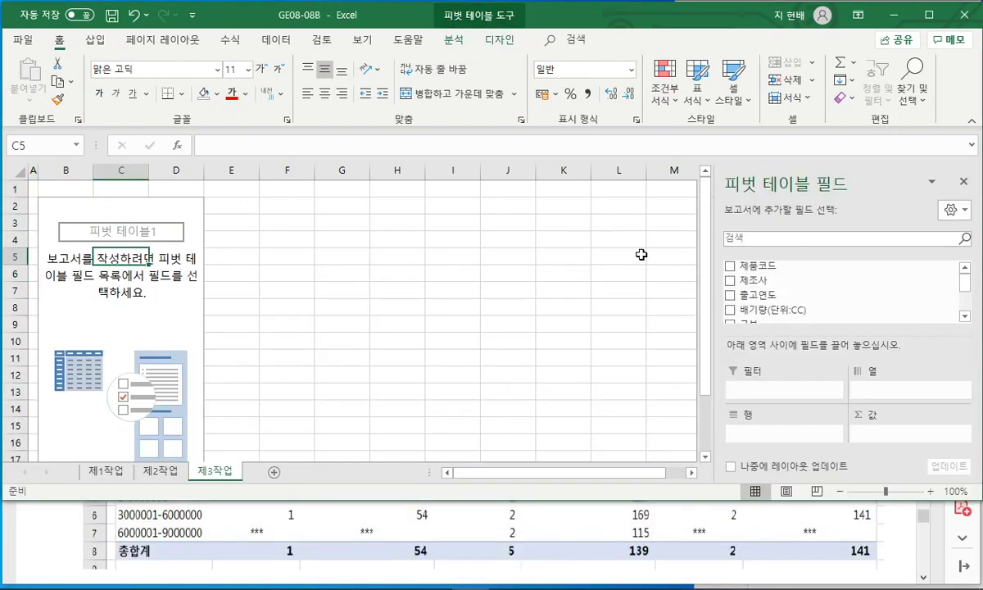
pyautogui.click(965, 317)
pyautogui.click(964, 316)
pyautogui.click(965, 316)
pyautogui.moveTo(761, 302); pyautogui.dragTo(745, 414)
# Step: Compare with the PDF layout and add the 구분 field to the pivot table's columns
pyautogui.click(329, 503)
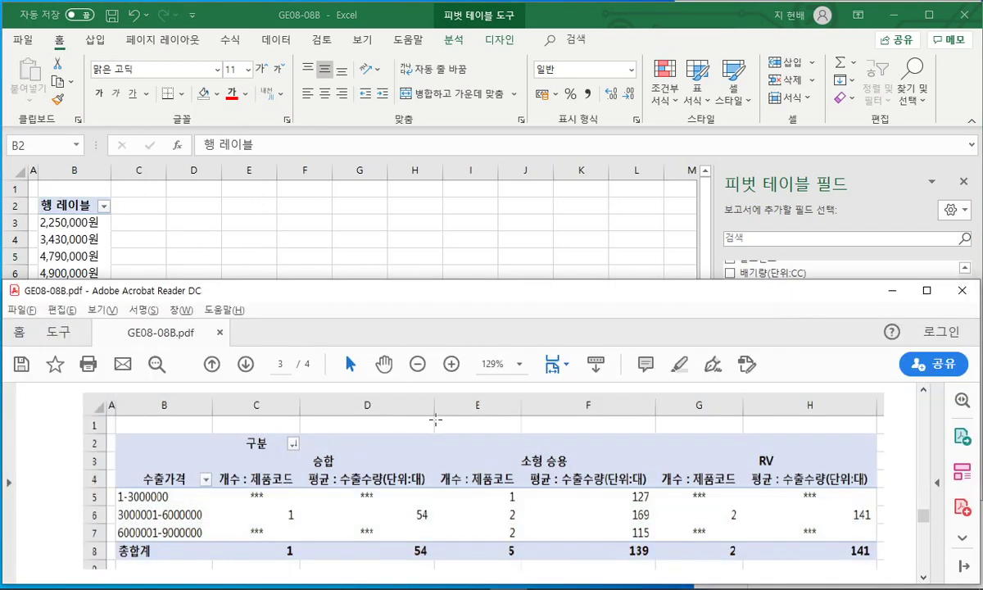
pyautogui.click(595, 246)
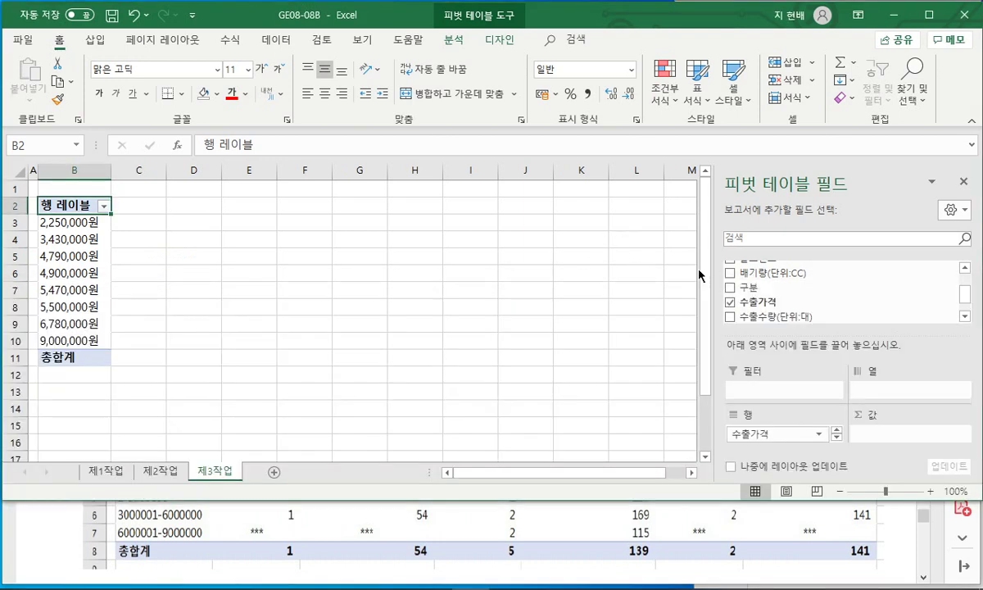
pyautogui.click(965, 268)
pyautogui.click(965, 267)
pyautogui.click(964, 267)
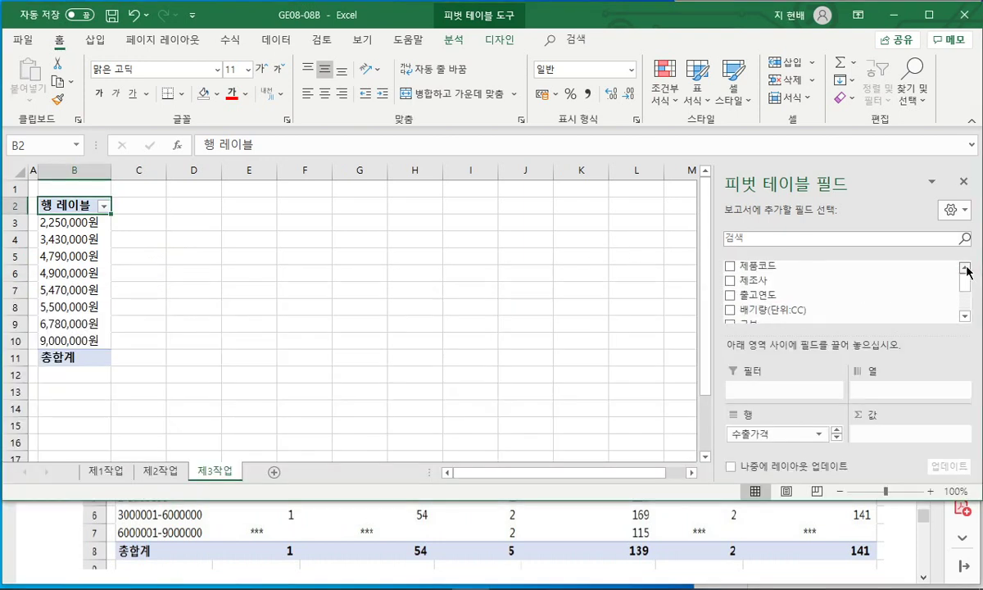
pyautogui.moveTo(964, 287); pyautogui.dragTo(967, 292)
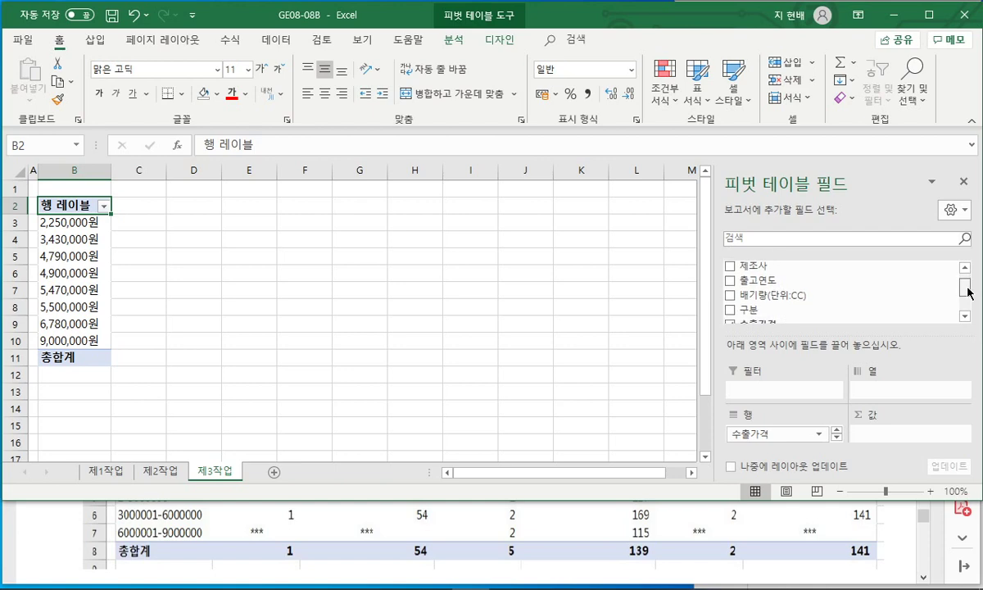
pyautogui.moveTo(745, 310); pyautogui.dragTo(860, 387)
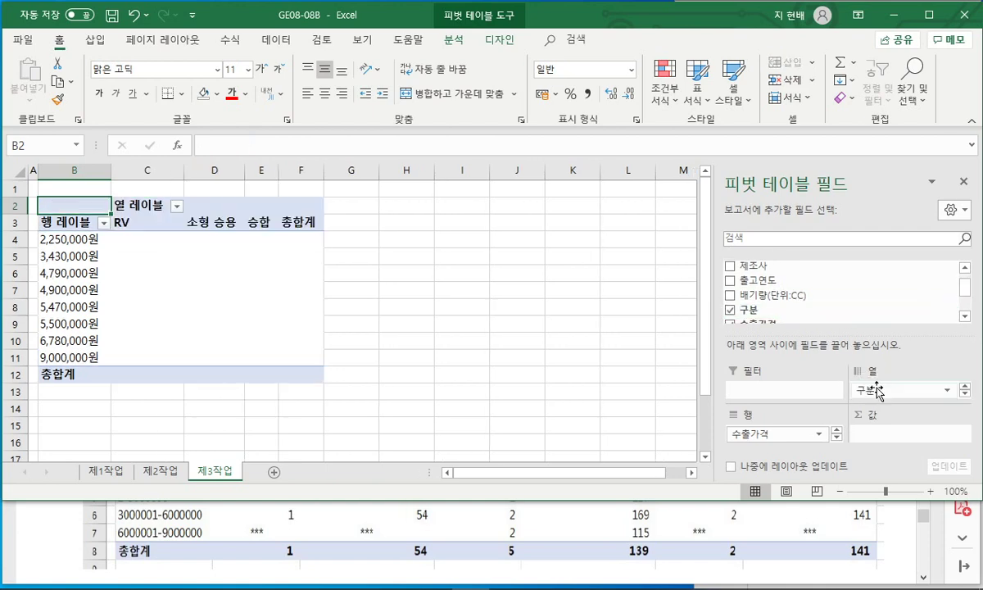
# Step: Following the PDF layout, add the 제품코드 and 수출수량(단위:대) fields to the pivot table's values
pyautogui.click(512, 535)
pyautogui.click(318, 500)
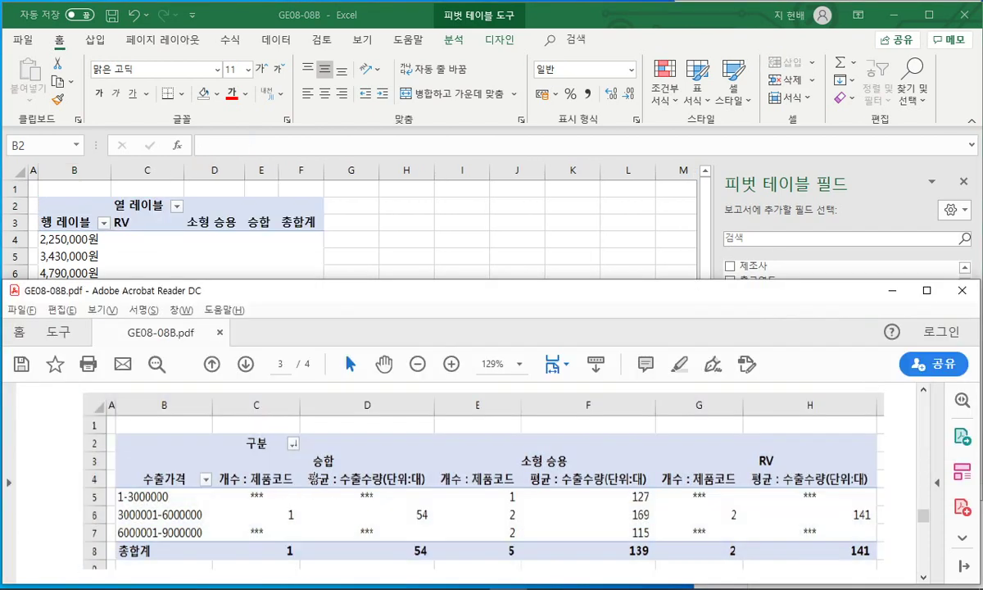
pyautogui.click(871, 239)
pyautogui.click(964, 315)
pyautogui.click(965, 316)
pyautogui.click(965, 268)
pyautogui.click(965, 268)
pyautogui.click(965, 268)
pyautogui.click(965, 268)
pyautogui.moveTo(816, 265); pyautogui.dragTo(887, 434)
pyautogui.click(965, 316)
pyautogui.click(965, 316)
pyautogui.moveTo(869, 319); pyautogui.dragTo(848, 433)
# Step: Change the summary function of the 수출수량(단위:대) value field to 평균 and close the pivot field list
pyautogui.moveTo(822, 517); pyautogui.dragTo(821, 558)
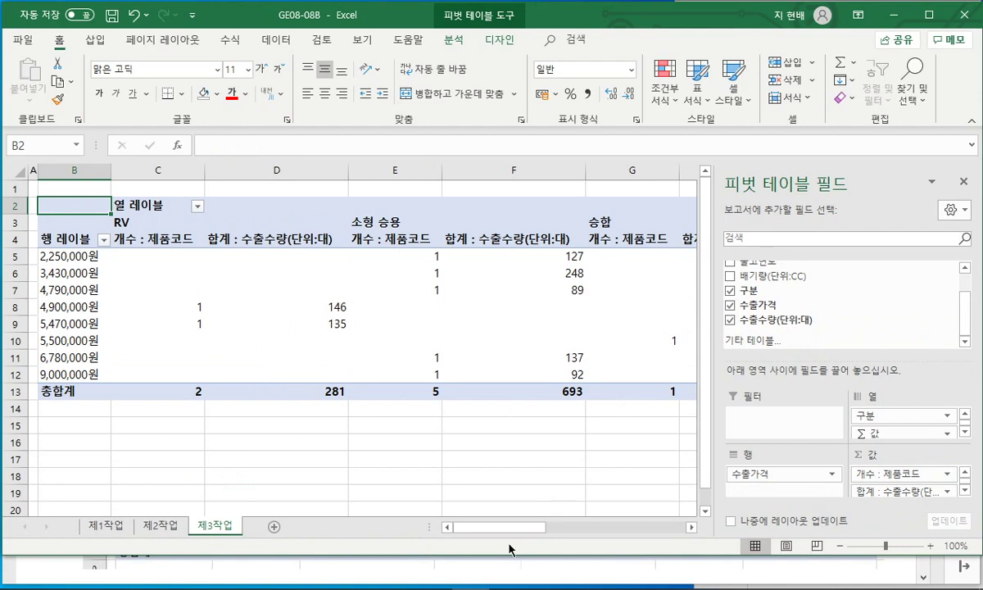
pyautogui.click(480, 578)
pyautogui.click(768, 23)
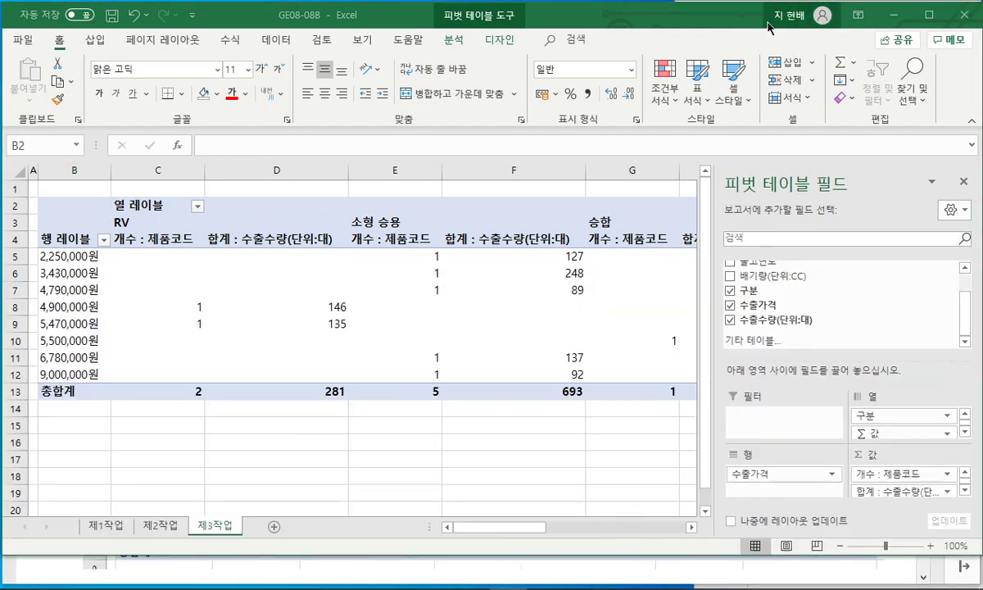
pyautogui.click(633, 562)
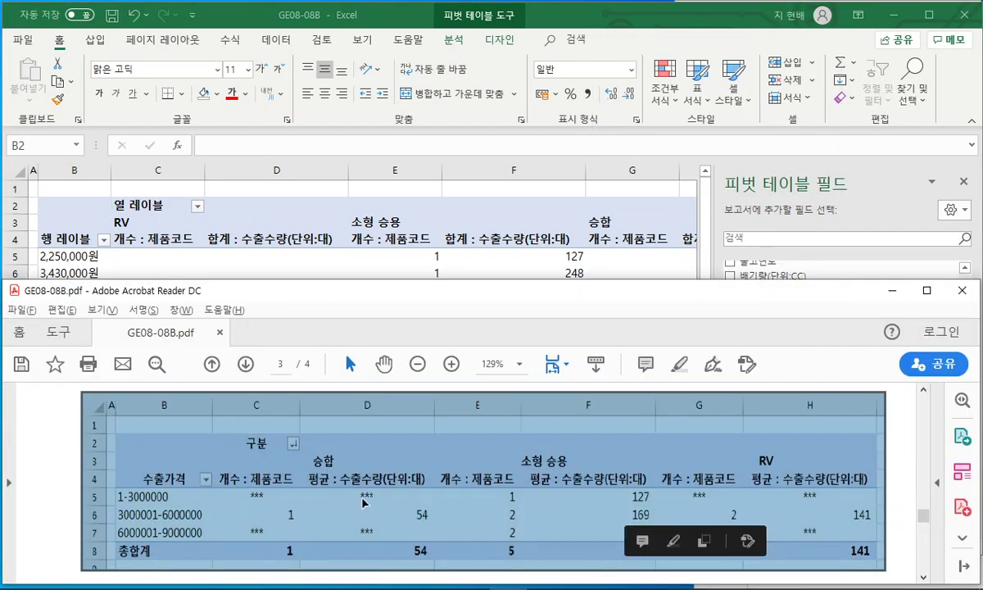
pyautogui.click(690, 26)
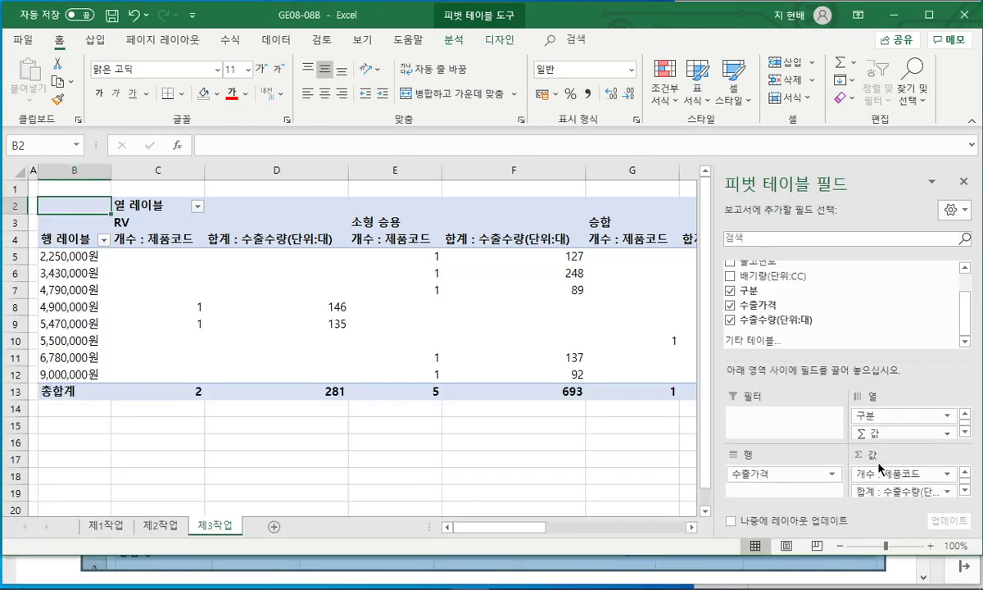
pyautogui.click(883, 491)
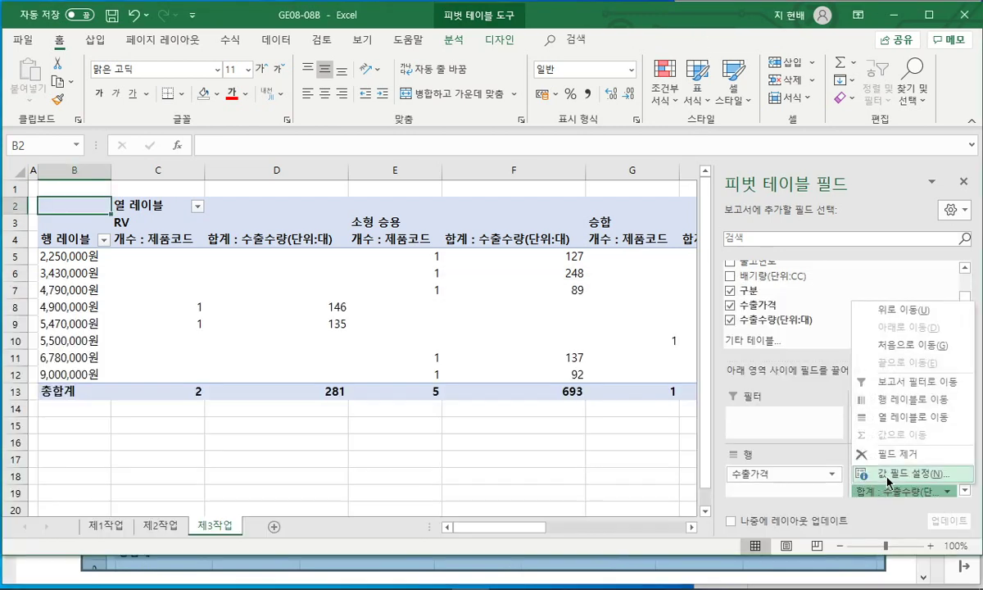
pyautogui.click(889, 473)
pyautogui.click(596, 335)
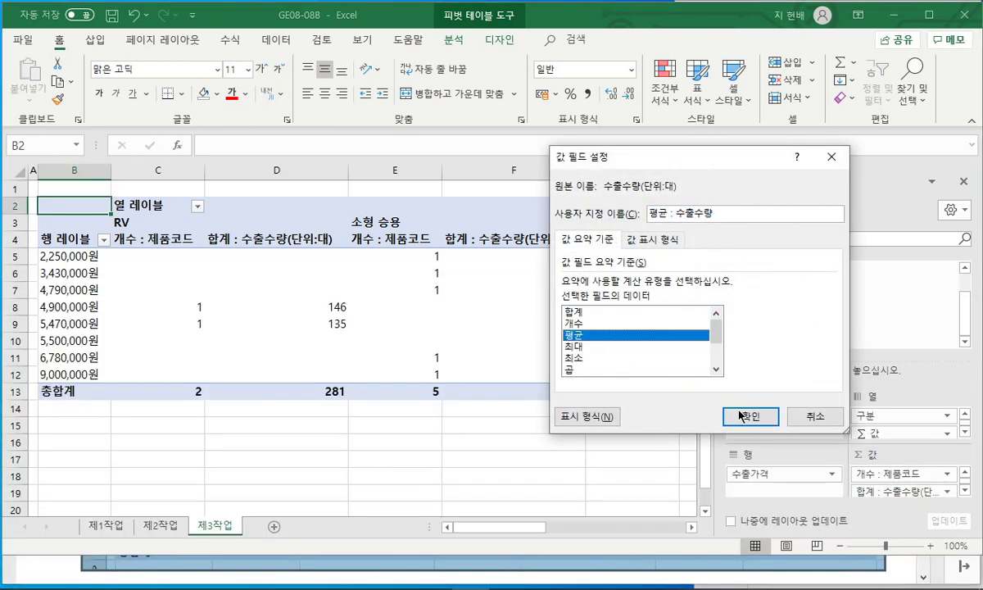
pyautogui.click(751, 416)
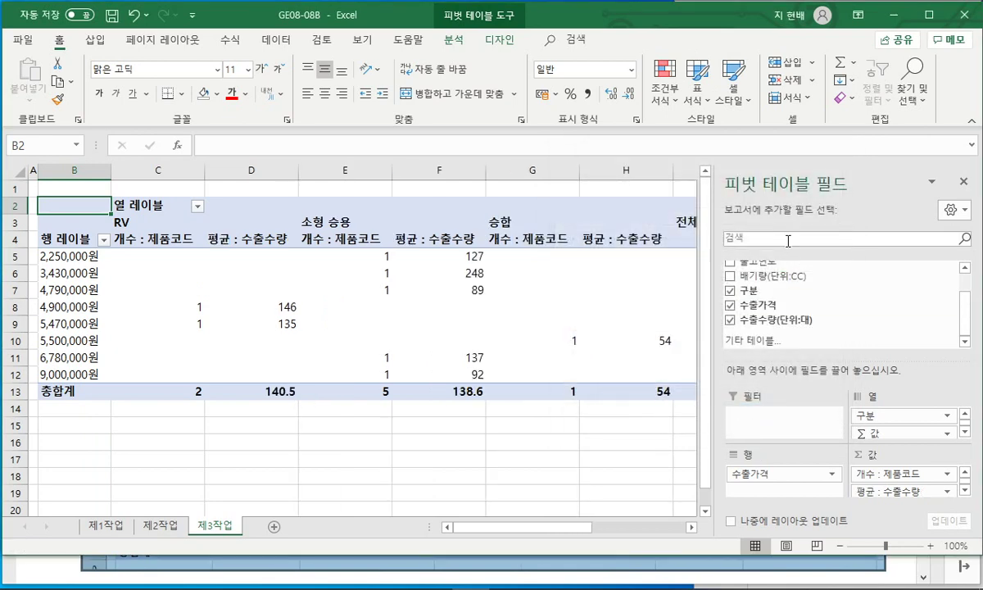
pyautogui.click(964, 182)
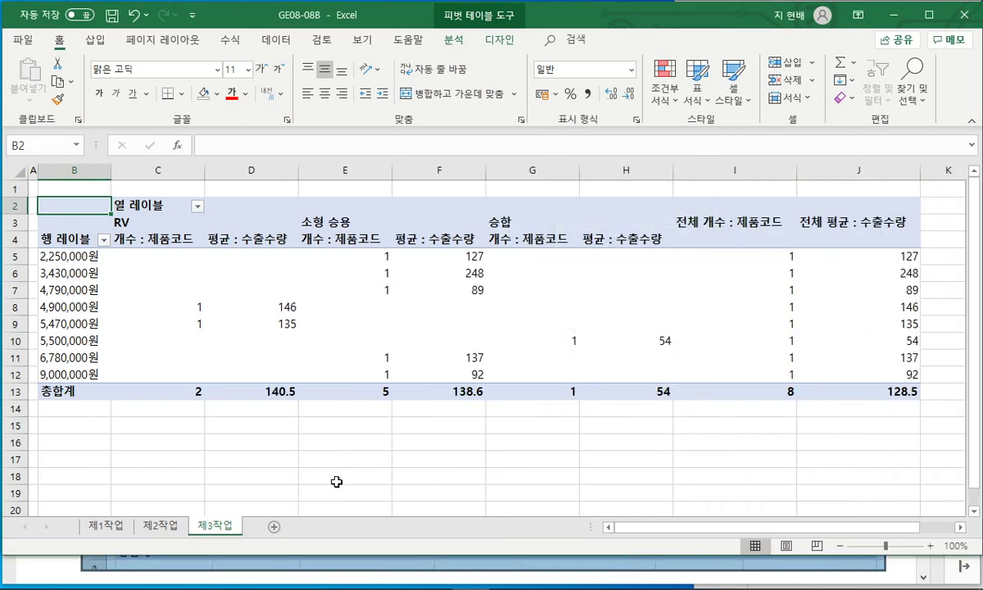
# Step: Examine the grouping condition for 수출가격 and the price intervals in the PDF's expected output
pyautogui.click(337, 565)
pyautogui.scroll(5, 344, 459)
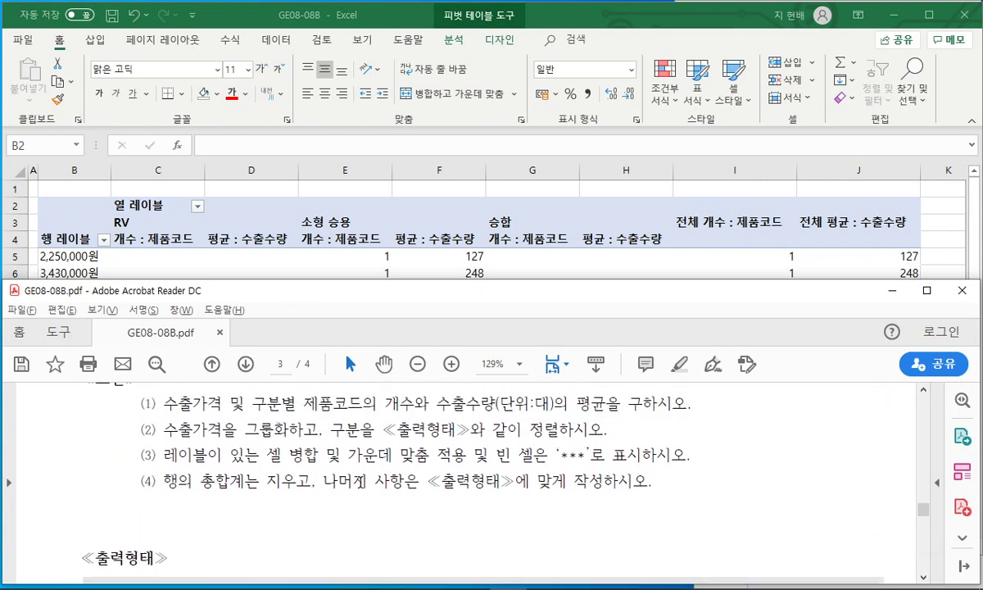
pyautogui.scroll(1, 344, 463)
pyautogui.moveTo(228, 441); pyautogui.dragTo(670, 439)
pyautogui.click(377, 451)
pyautogui.moveTo(177, 466); pyautogui.dragTo(320, 465)
pyautogui.scroll(-5, 320, 465)
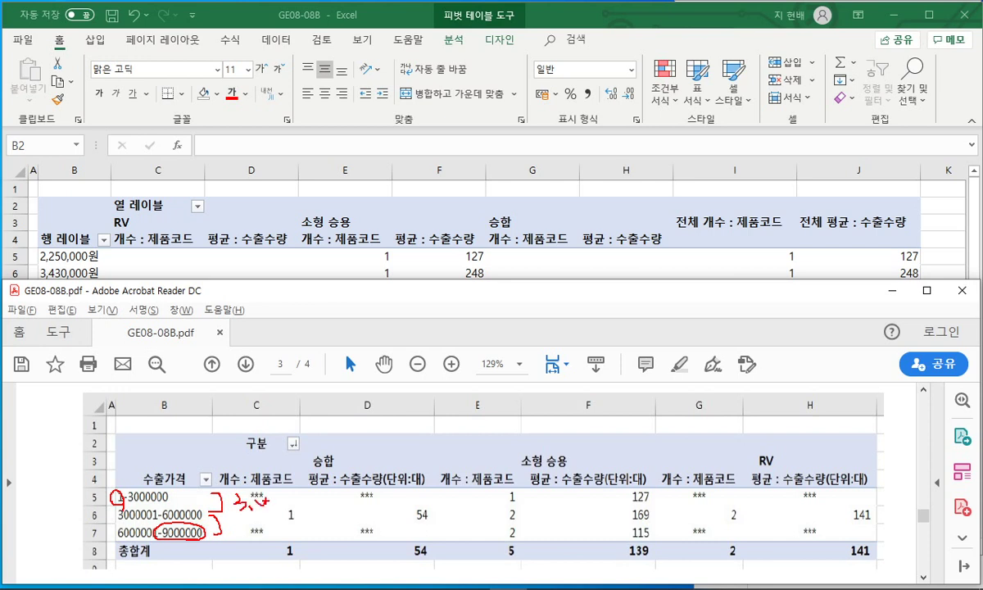
pyautogui.moveTo(297, 502); pyautogui.dragTo(339, 496)
pyautogui.press('Escape')
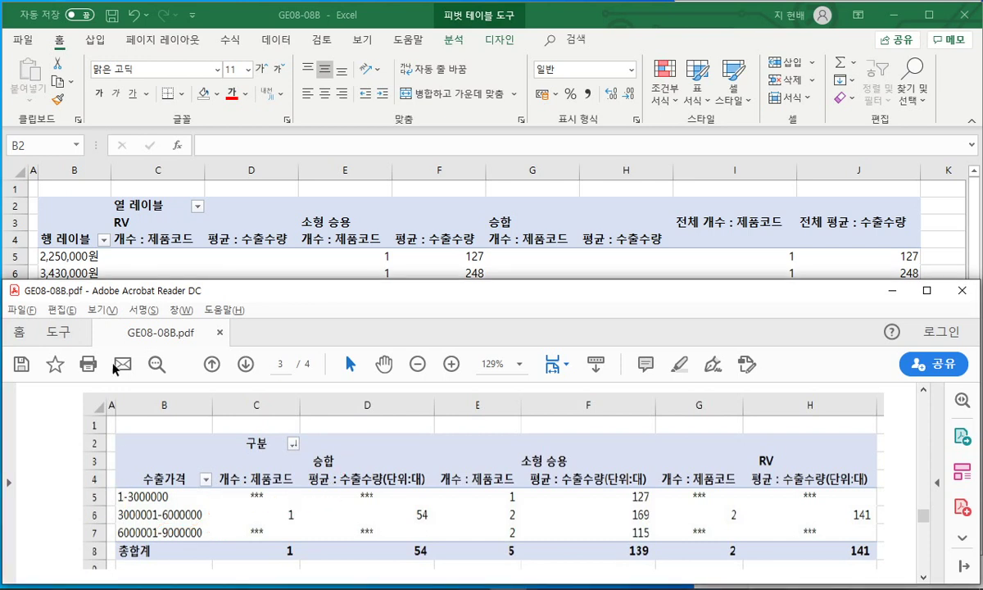
# Step: Group the 수출가격 row labels from 1 to 9000000 in intervals of 3000000
pyautogui.click(127, 257)
pyautogui.click(71, 275)
pyautogui.moveTo(253, 555); pyautogui.dragTo(253, 442)
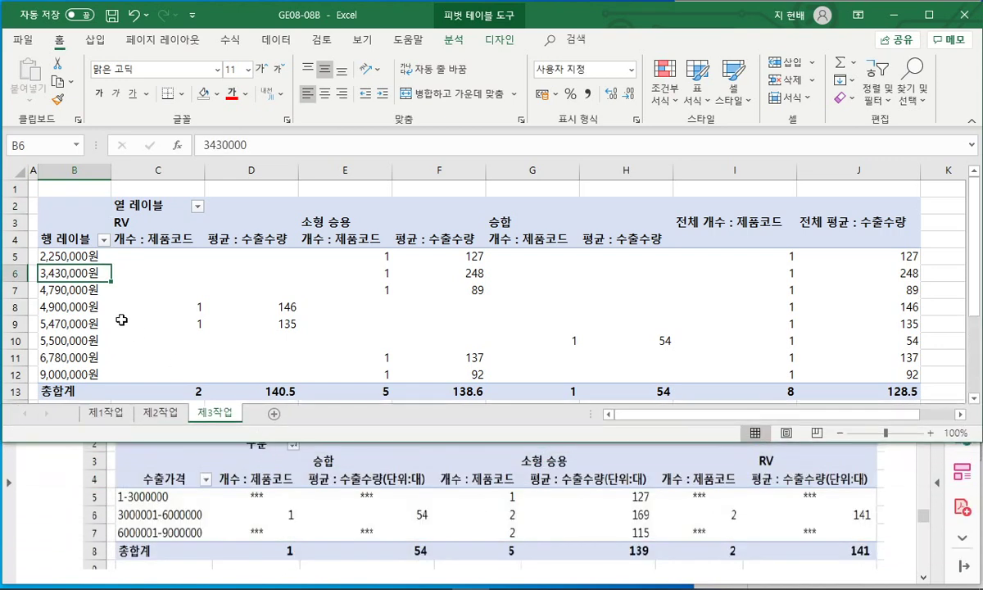
pyautogui.rightClick(82, 270)
pyautogui.click(145, 414)
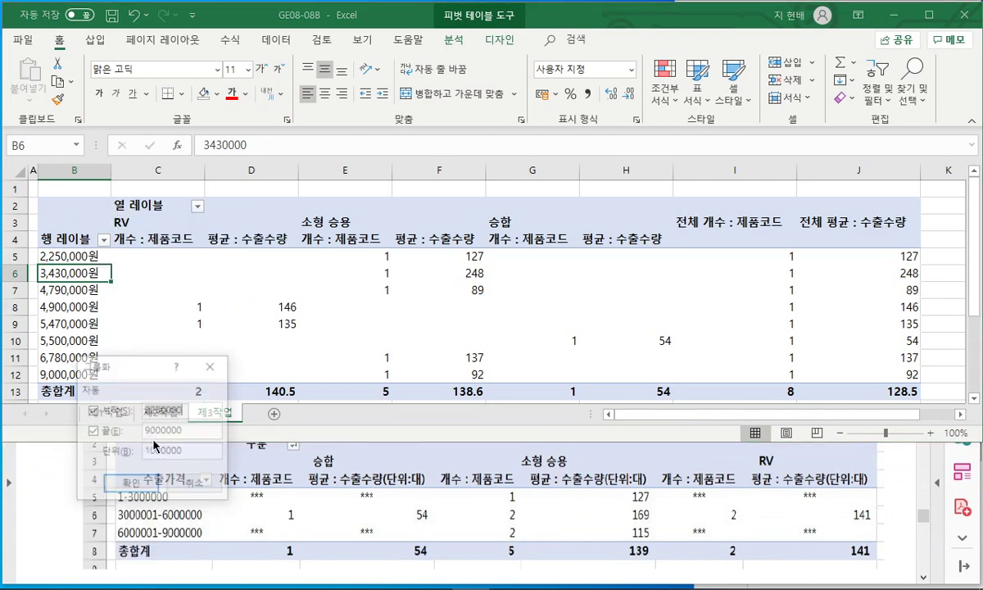
pyautogui.moveTo(197, 354); pyautogui.dragTo(242, 244)
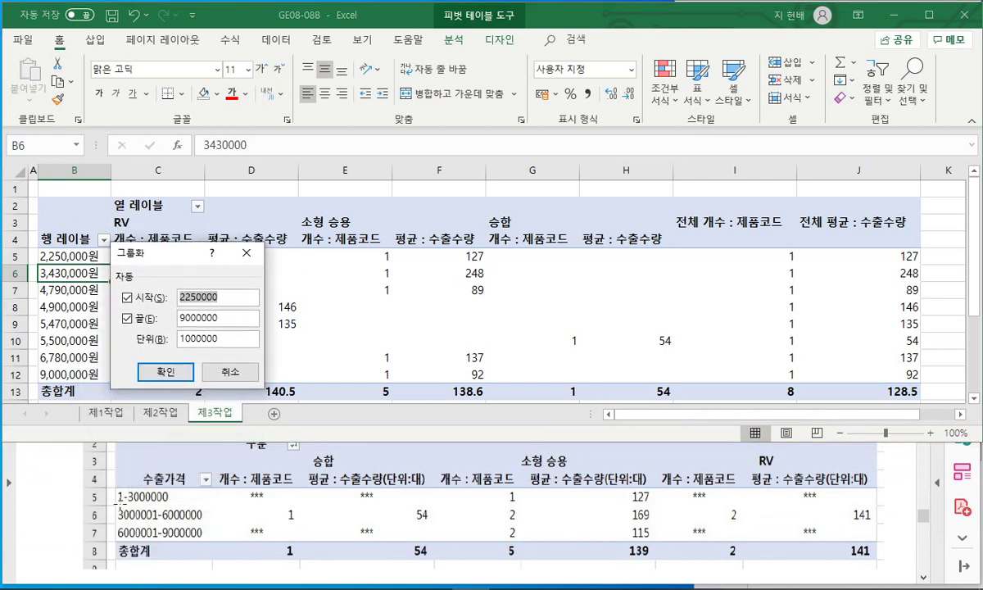
pyautogui.write('1')
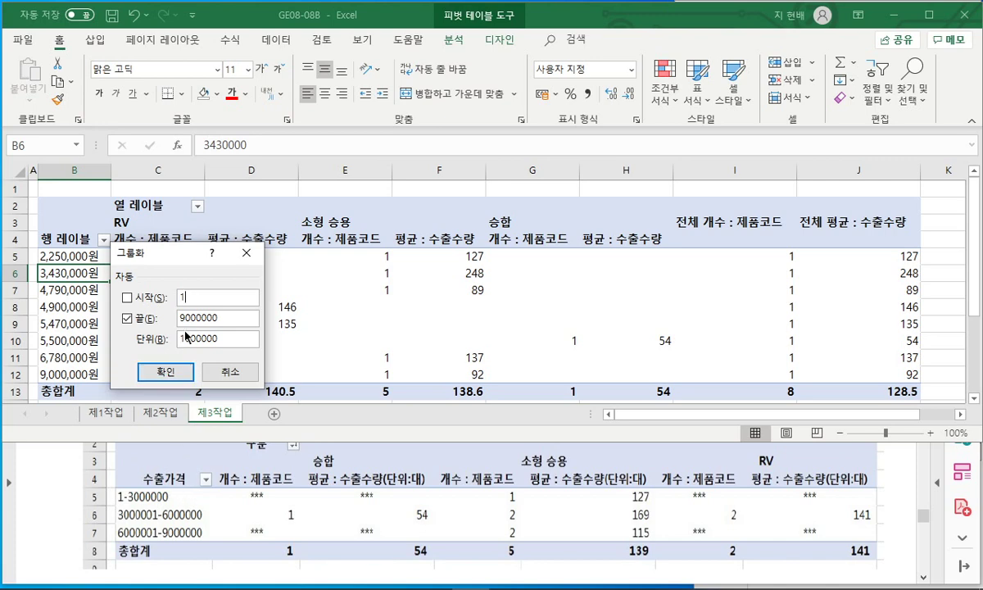
pyautogui.click(181, 370)
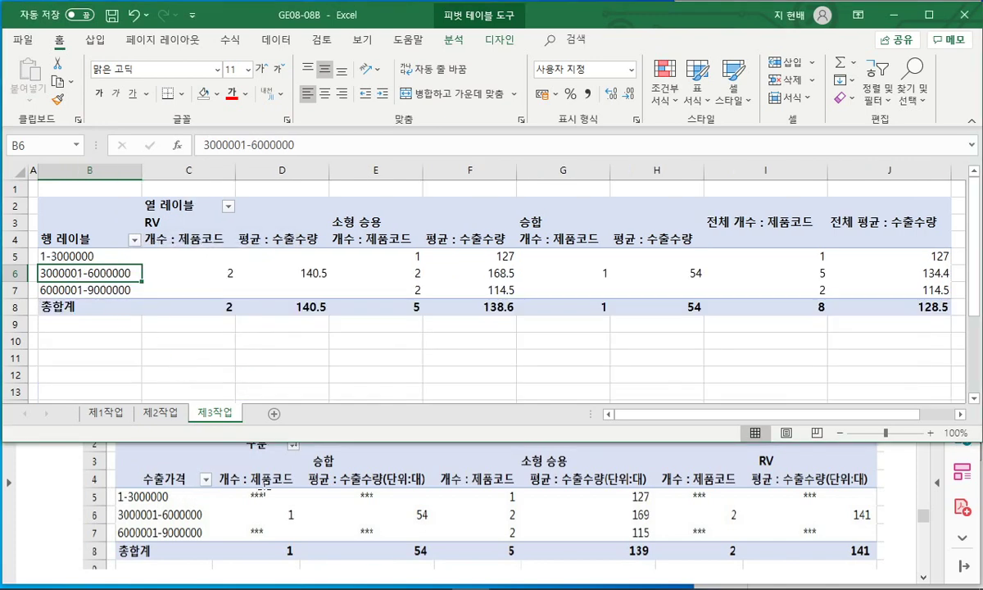
# Step: Examine the PDF's sorting condition for 구분 and its column order in the expected output
pyautogui.click(294, 476)
pyautogui.scroll(5, 293, 475)
pyautogui.moveTo(330, 427); pyautogui.dragTo(607, 428)
pyautogui.scroll(-4, 412, 469)
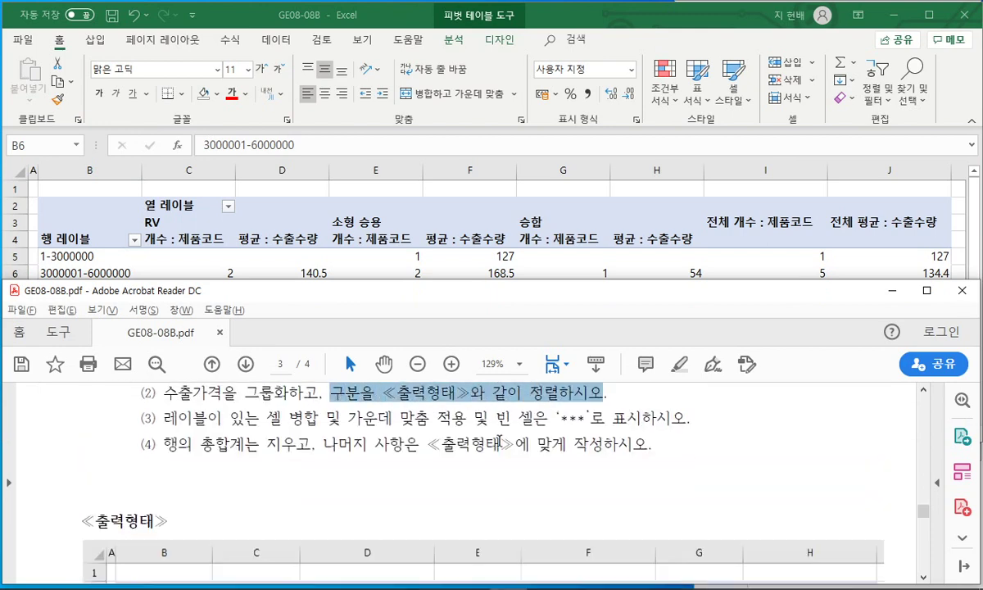
pyautogui.scroll(-1, 411, 469)
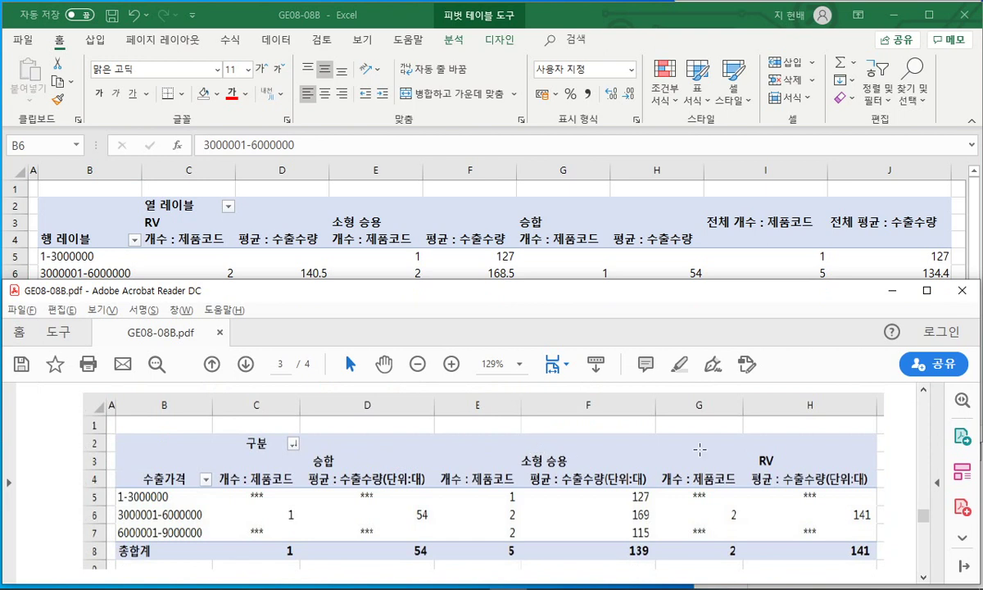
pyautogui.click(570, 215)
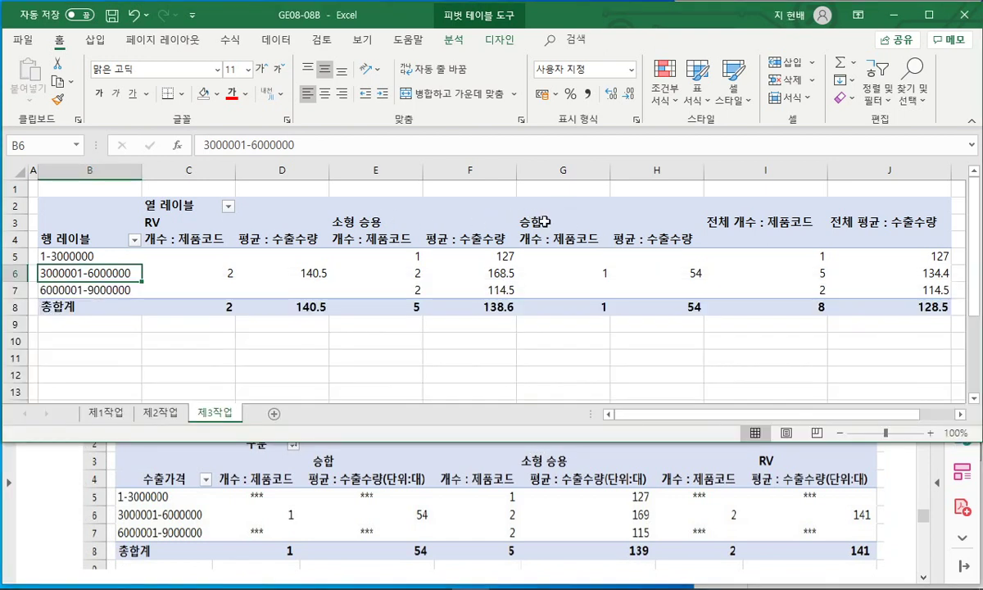
# Step: Reorder the pivot table's 구분 columns as 승합, 소형 승용, RV
pyautogui.click(520, 219)
pyautogui.moveTo(524, 214); pyautogui.dragTo(155, 209)
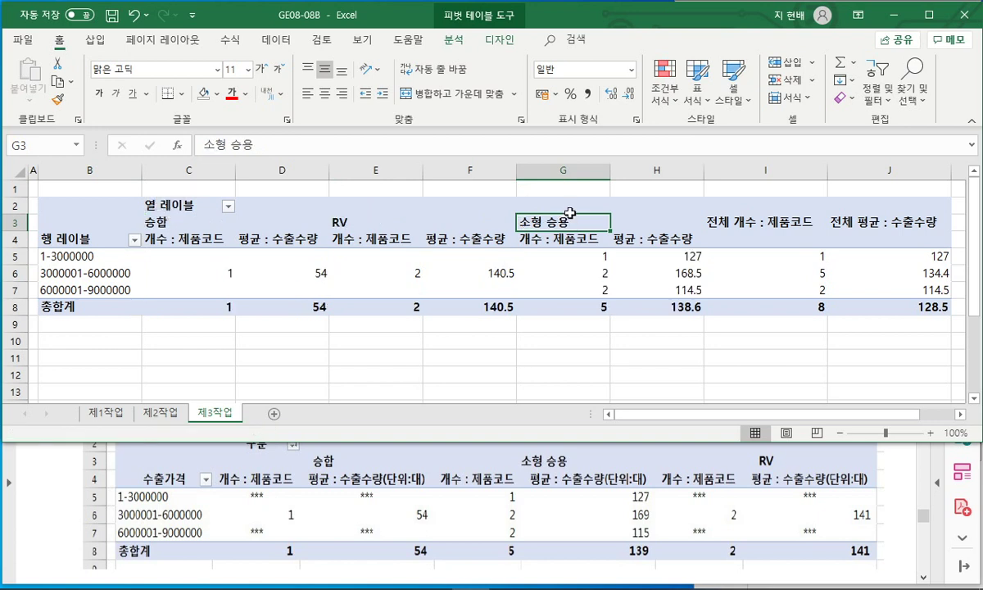
pyautogui.moveTo(536, 214); pyautogui.dragTo(368, 223)
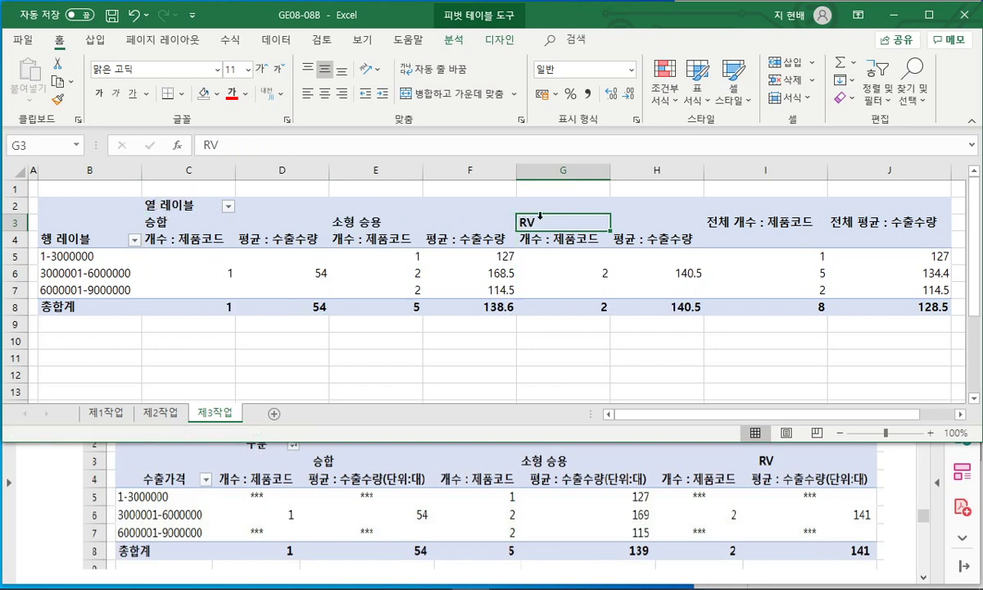
# Step: Highlight the label-cell merge and centering requirement and the '***' empty-cell text in condition (3) of the PDF
pyautogui.click(596, 520)
pyautogui.scroll(3, 531, 463)
pyautogui.click(442, 446)
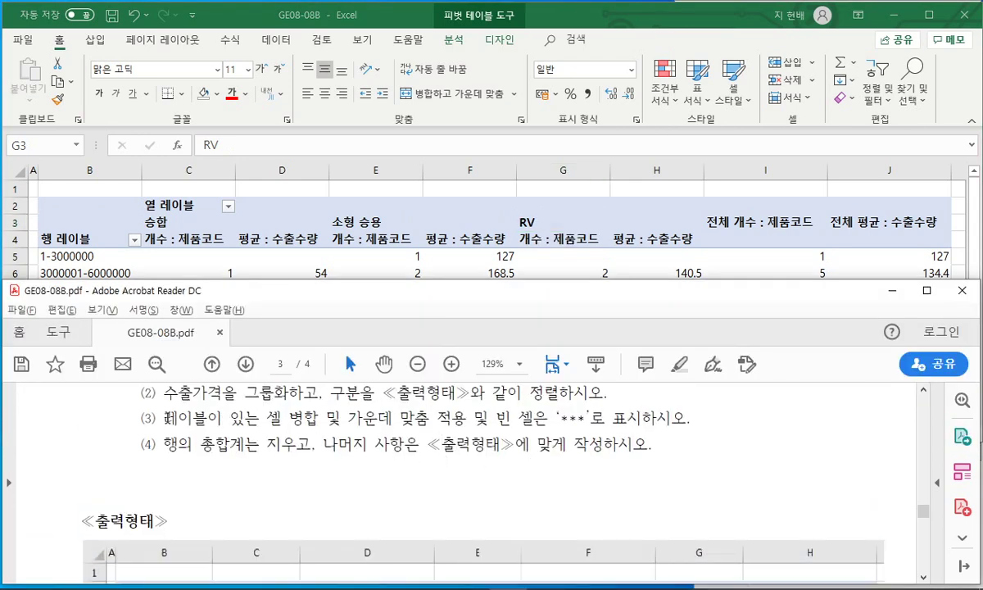
pyautogui.moveTo(161, 419); pyautogui.dragTo(465, 419)
pyautogui.click(481, 399)
pyautogui.moveTo(560, 419); pyautogui.dragTo(587, 419)
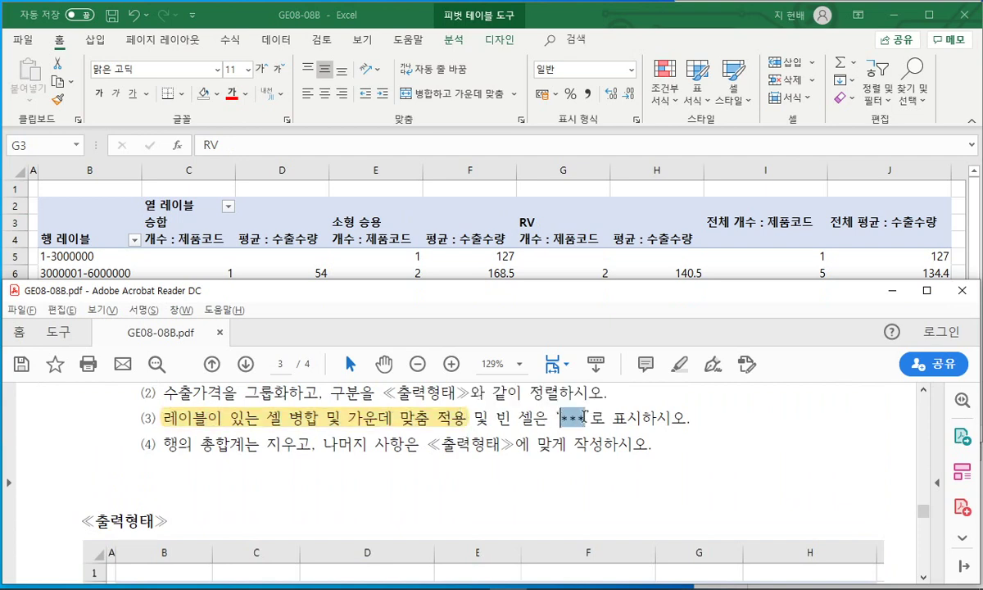
pyautogui.click(602, 399)
pyautogui.hotkey('alt', 'Tab')
pyautogui.click(425, 454)
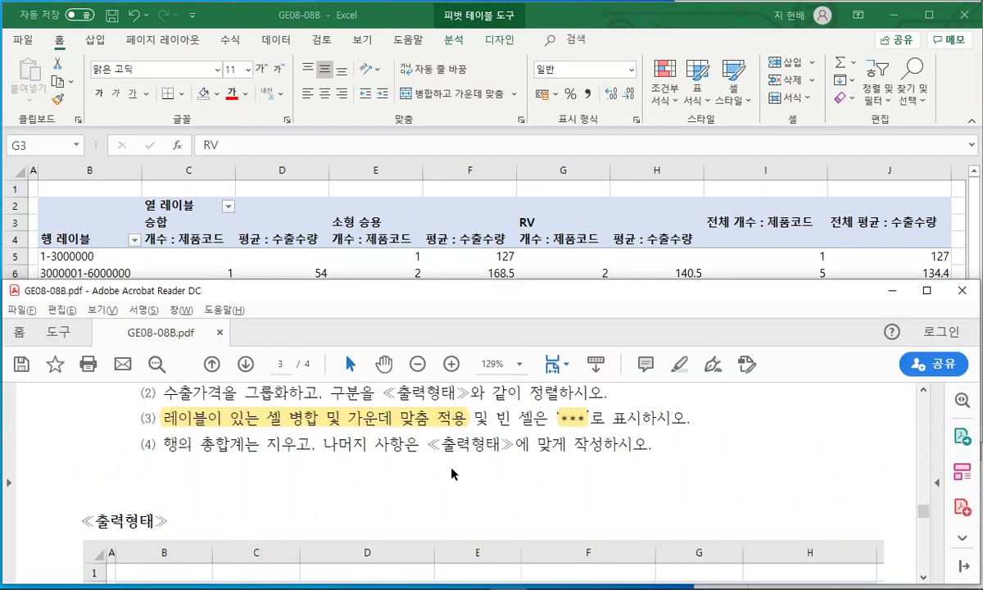
# Step: Set the pivot table options to merge and center cells with labels and to show empty cells as ***
pyautogui.scroll(3, 485, 435)
pyautogui.click(456, 271)
pyautogui.rightClick(457, 274)
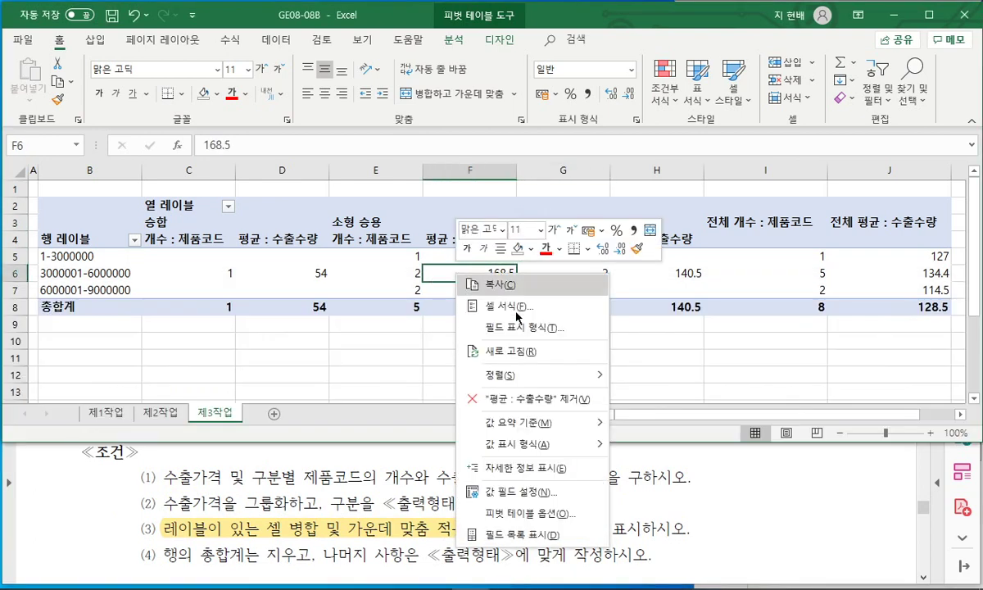
pyautogui.click(557, 513)
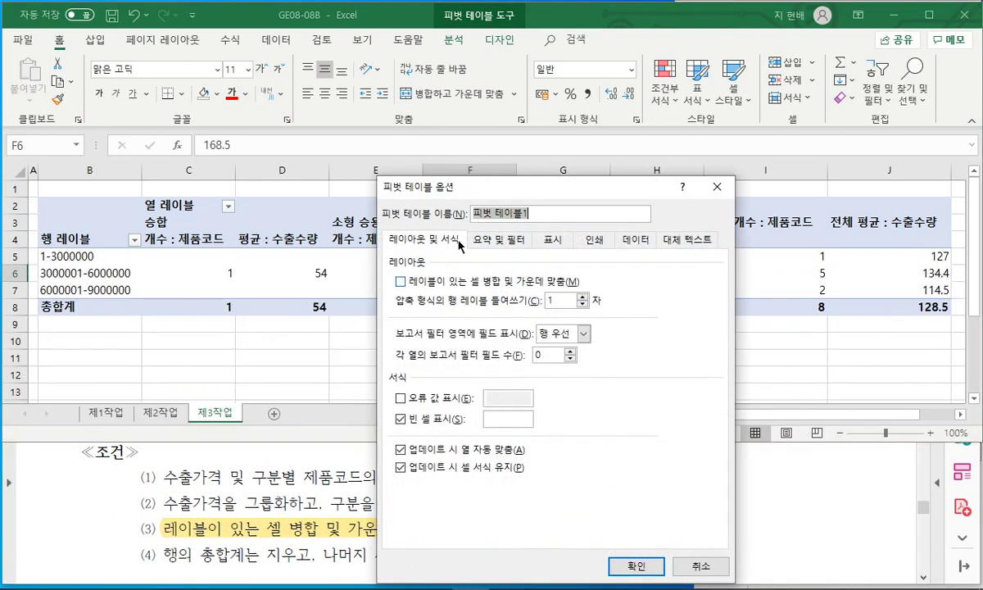
pyautogui.moveTo(504, 195); pyautogui.dragTo(518, 145)
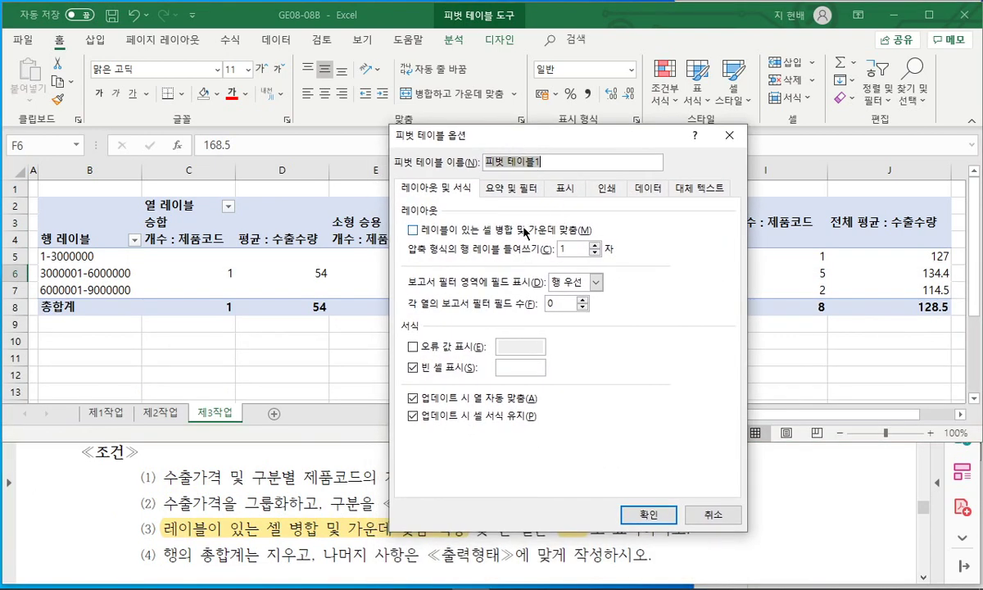
pyautogui.click(495, 231)
pyautogui.moveTo(536, 143); pyautogui.dragTo(541, 104)
pyautogui.click(524, 323)
pyautogui.write('***')
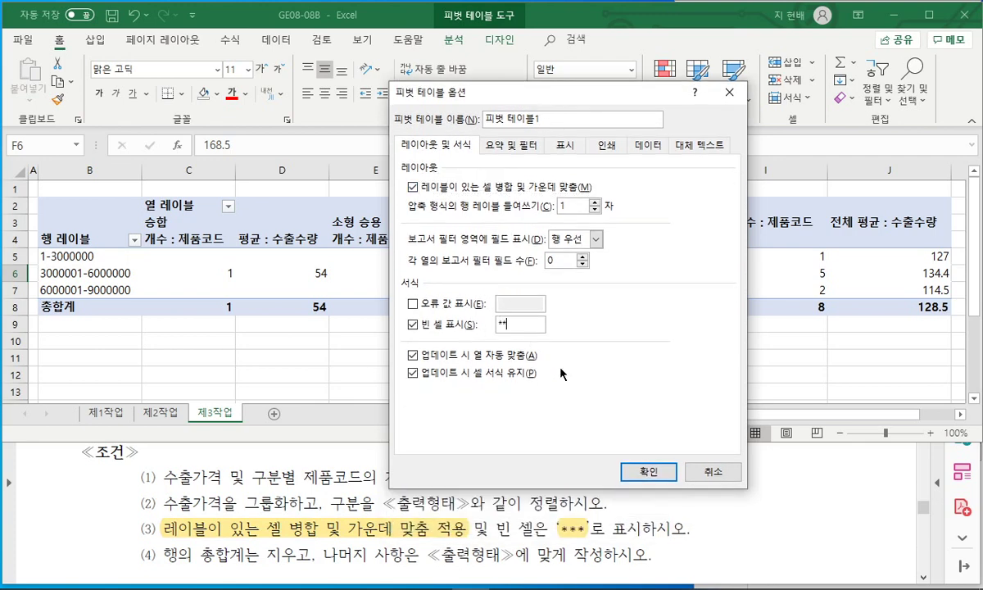
pyautogui.click(638, 472)
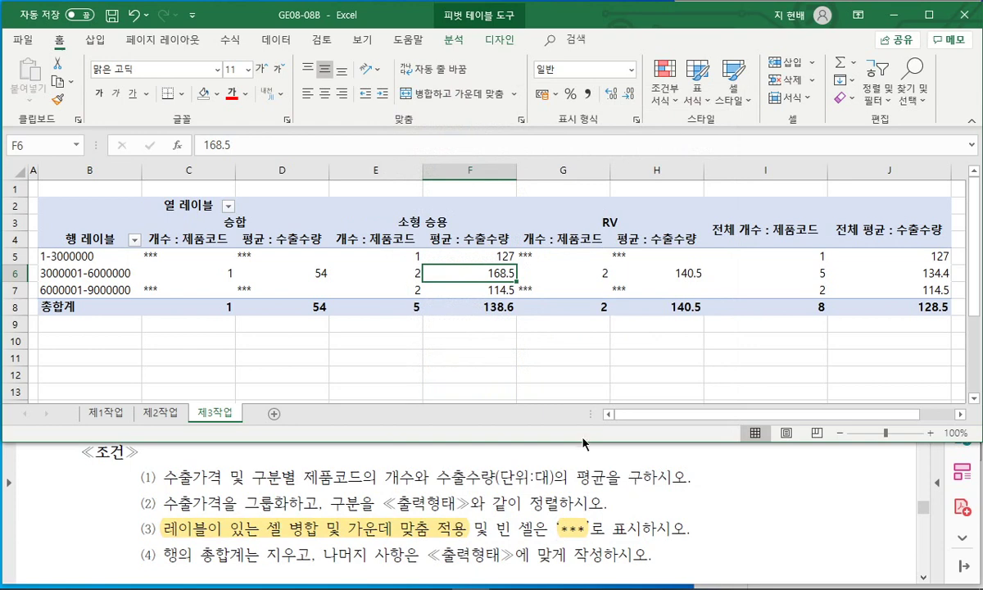
# Step: Turn off the row grand totals (행 총합계 표시) in the pivot table options
pyautogui.click(382, 527)
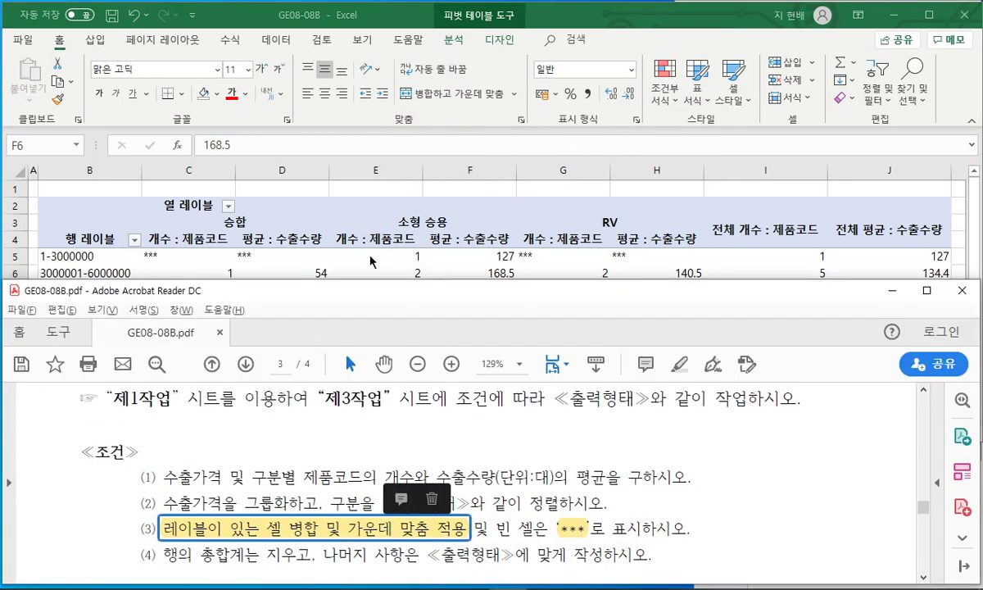
pyautogui.click(442, 273)
pyautogui.rightClick(442, 273)
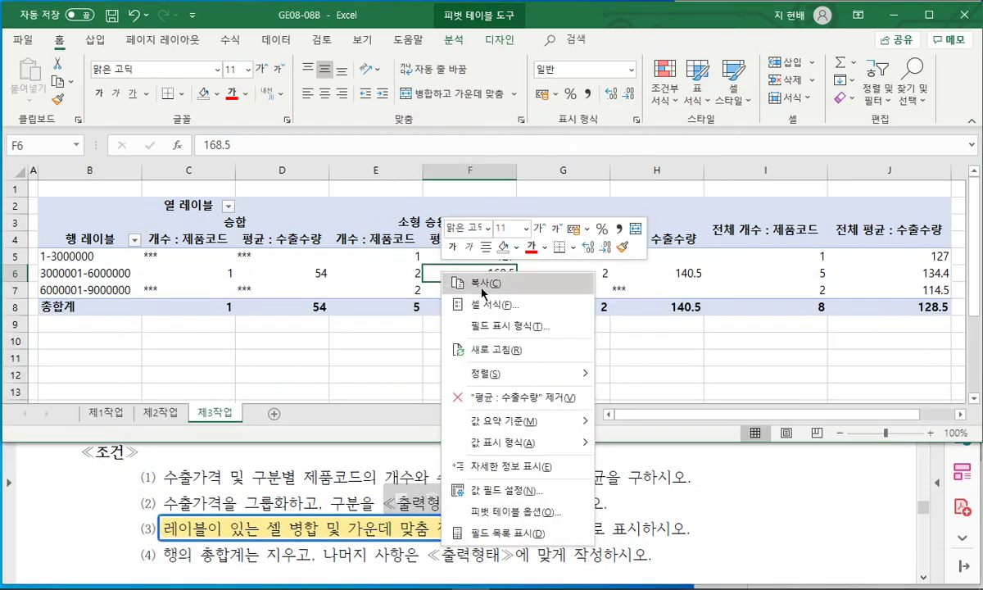
pyautogui.click(527, 513)
pyautogui.moveTo(505, 188); pyautogui.dragTo(502, 81)
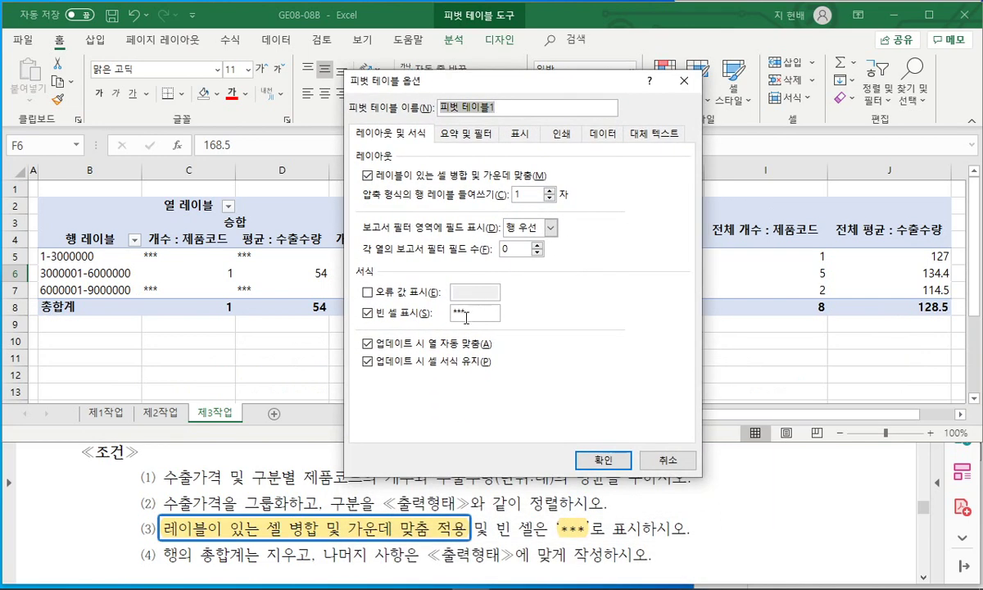
pyautogui.click(446, 133)
pyautogui.click(414, 177)
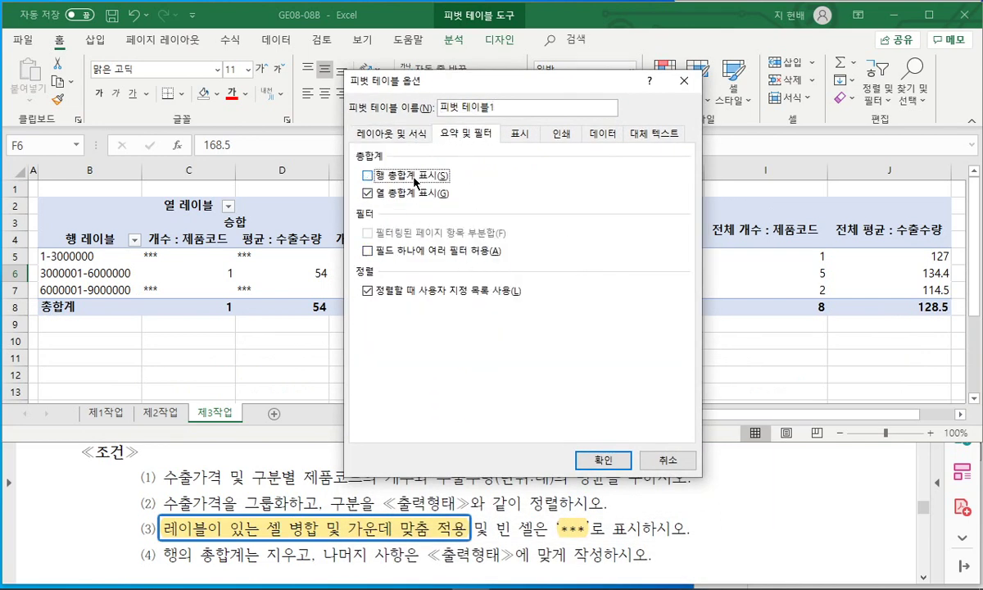
pyautogui.click(602, 459)
pyautogui.click(509, 337)
# Step: Center the pivot values in C5:H8 and apply the comma number style to them
pyautogui.click(525, 497)
pyautogui.scroll(-4, 525, 498)
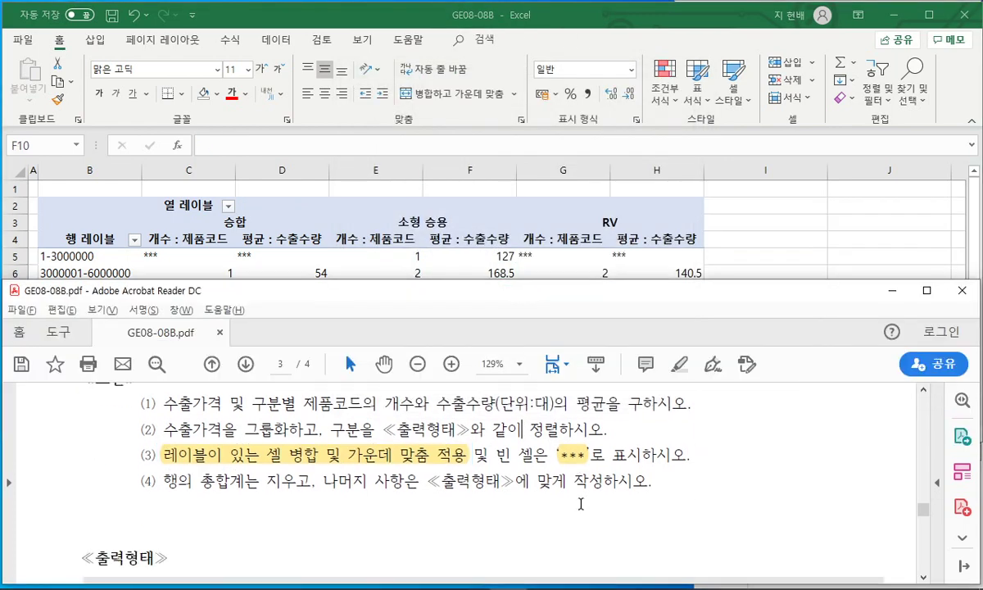
pyautogui.hotkey('alt', 'Tab')
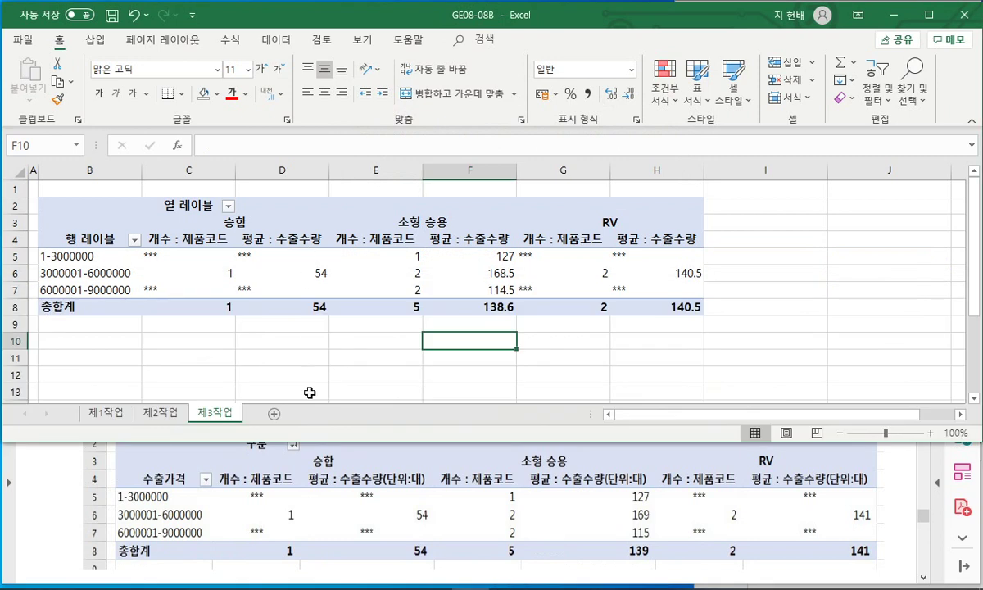
pyautogui.moveTo(184, 255); pyautogui.dragTo(645, 297)
pyautogui.click(325, 93)
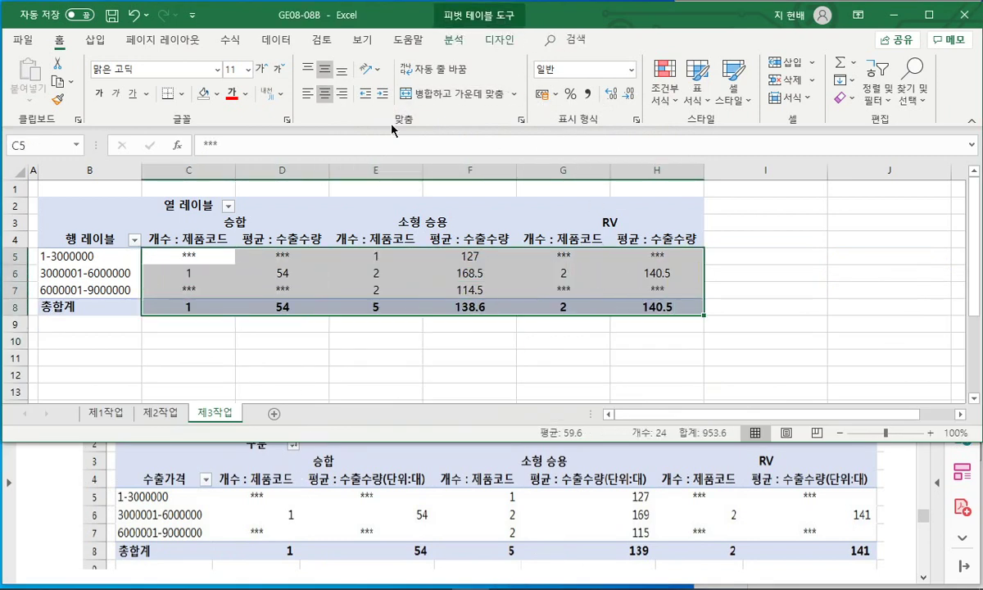
pyautogui.click(589, 95)
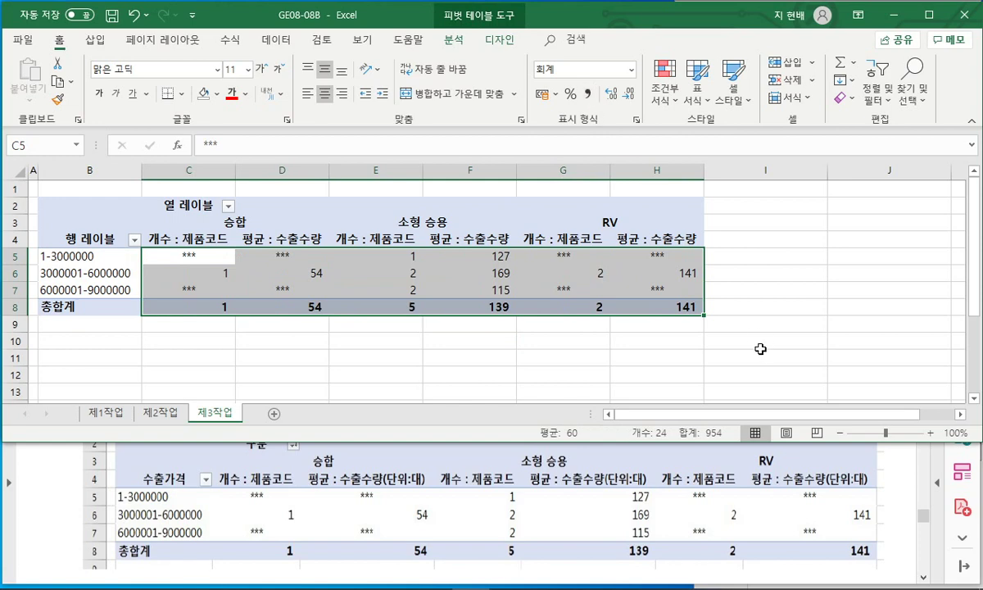
pyautogui.click(669, 339)
# Step: Rename the average value header to 평균 : 수출수량(단위:대) and fit the widths of columns D to H
pyautogui.click(599, 509)
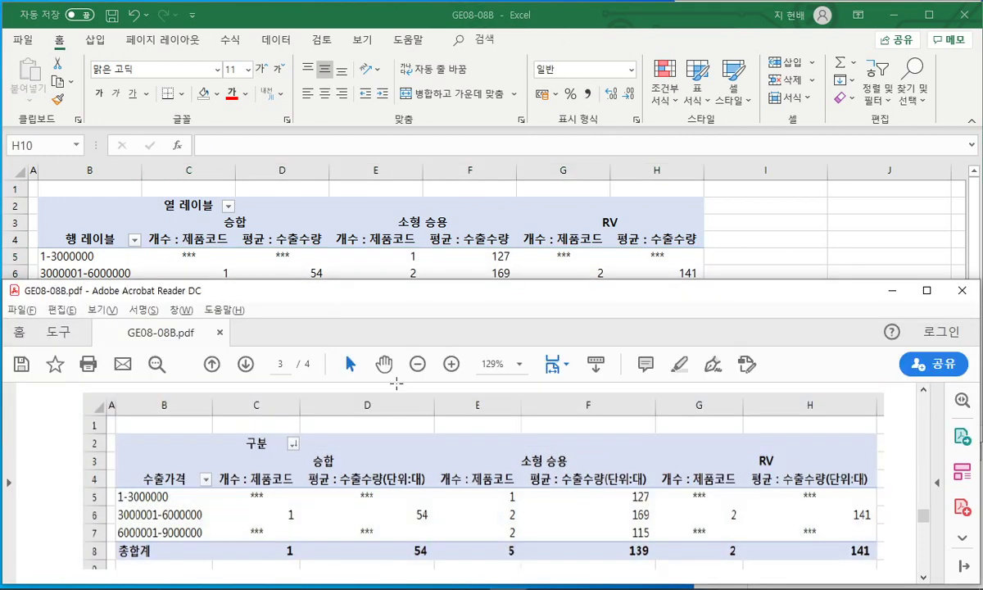
pyautogui.hotkey('alt', 'Tab')
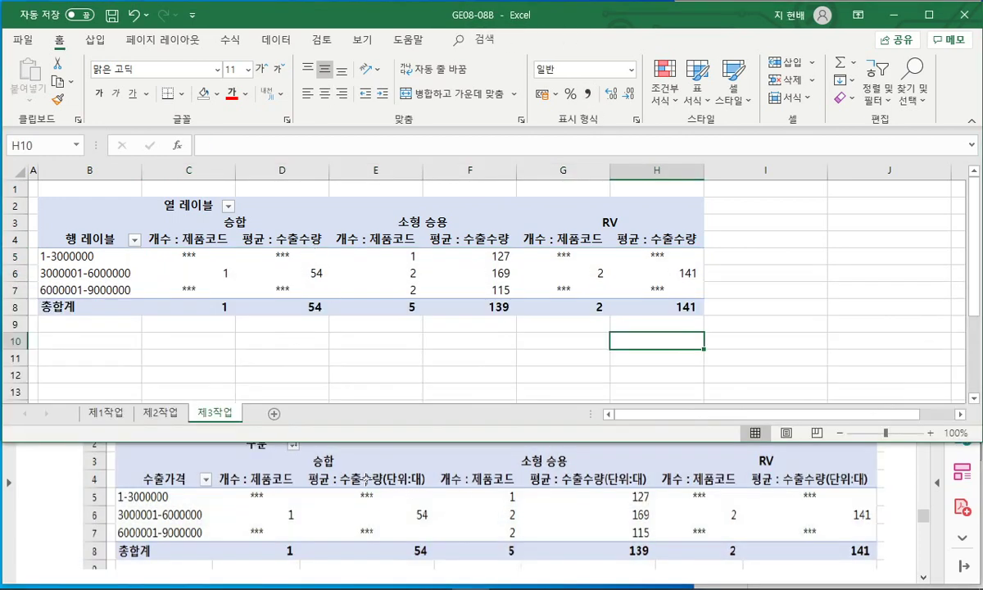
pyautogui.doubleClick(270, 239)
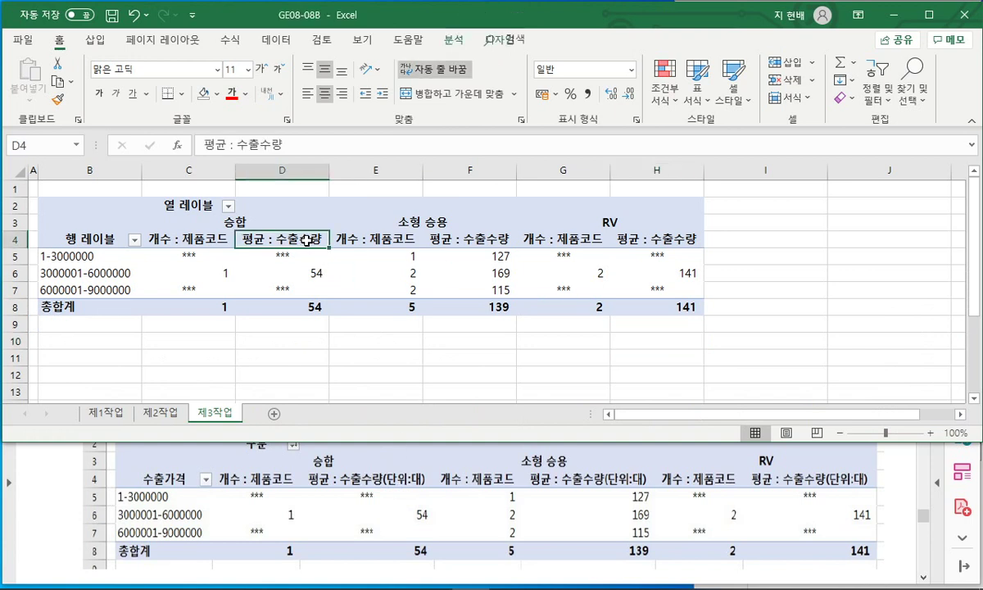
pyautogui.write('(단위:')
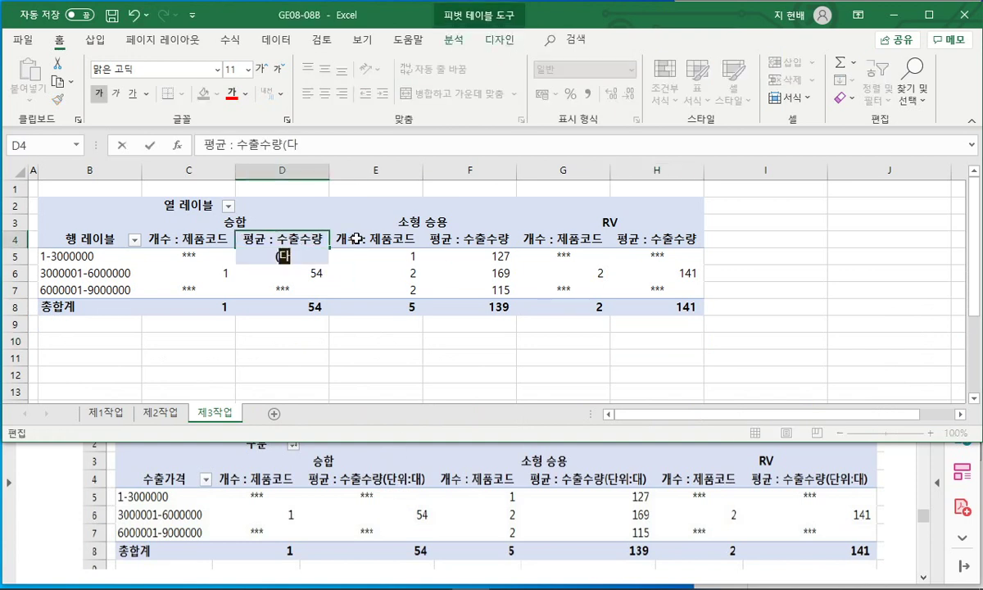
pyautogui.write('대)')
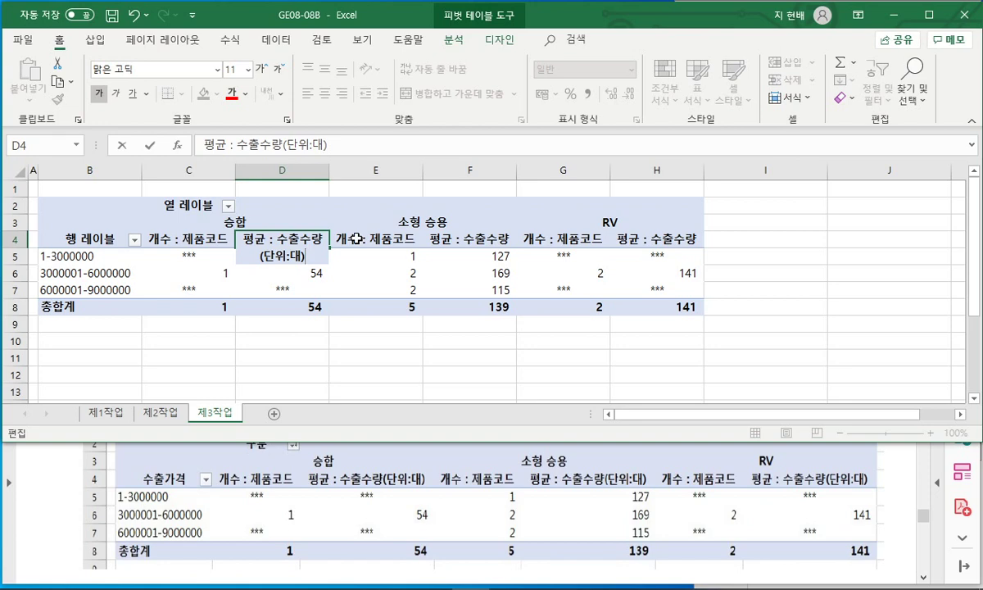
pyautogui.press('Return')
pyautogui.moveTo(297, 169); pyautogui.dragTo(703, 170)
pyautogui.doubleClick(702, 171)
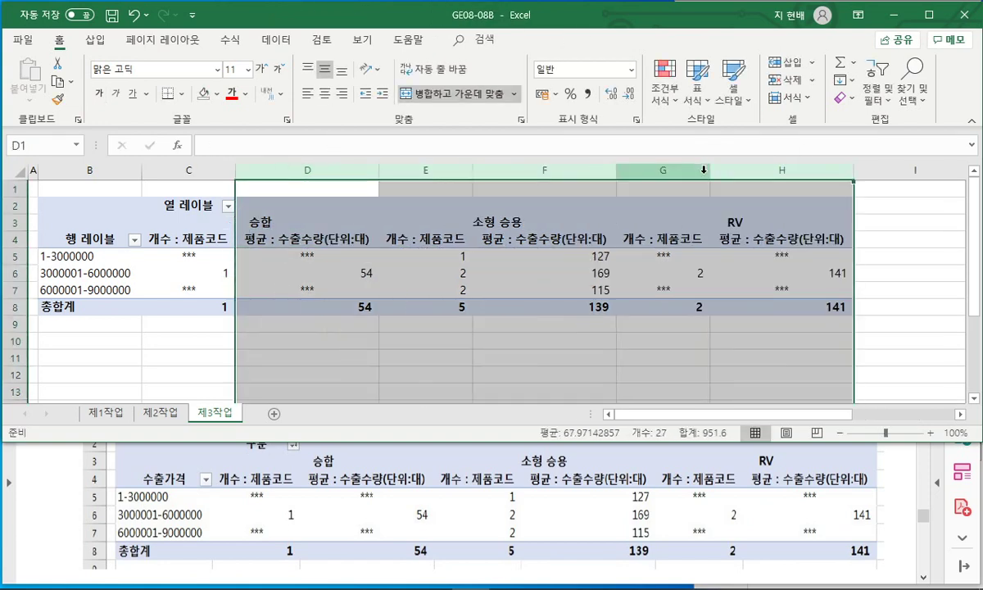
pyautogui.click(385, 358)
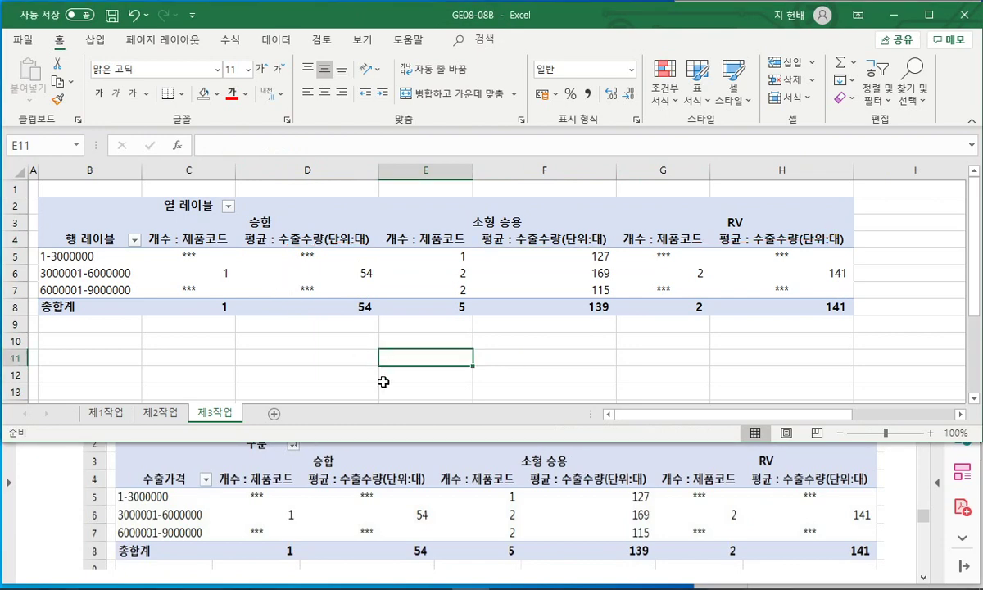
# Step: Compare the price intervals, 구분 order, *** cells and unit label in the PDF's expected output with the pivot table
pyautogui.click(373, 490)
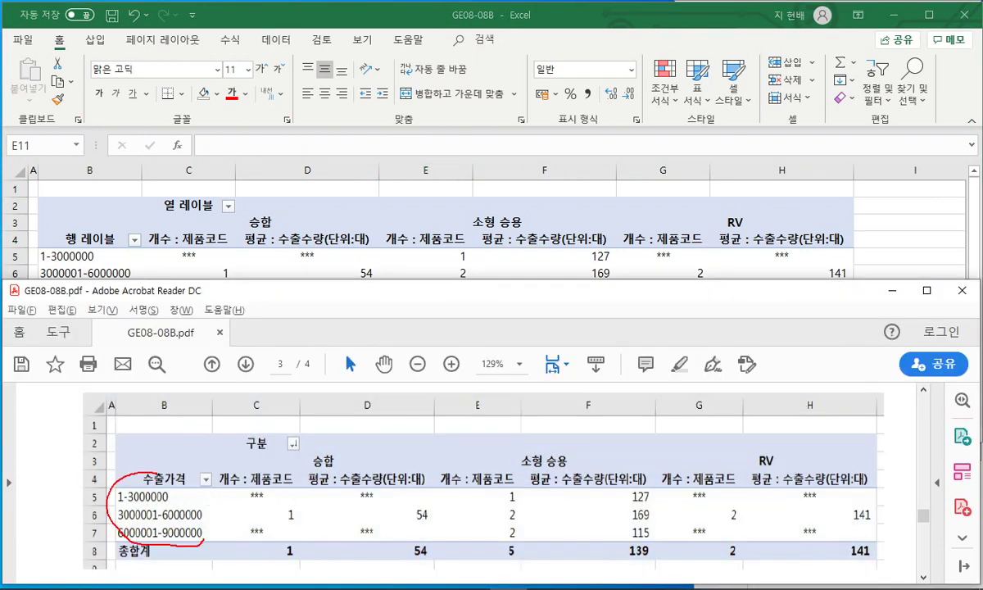
pyautogui.moveTo(344, 461); pyautogui.dragTo(370, 473)
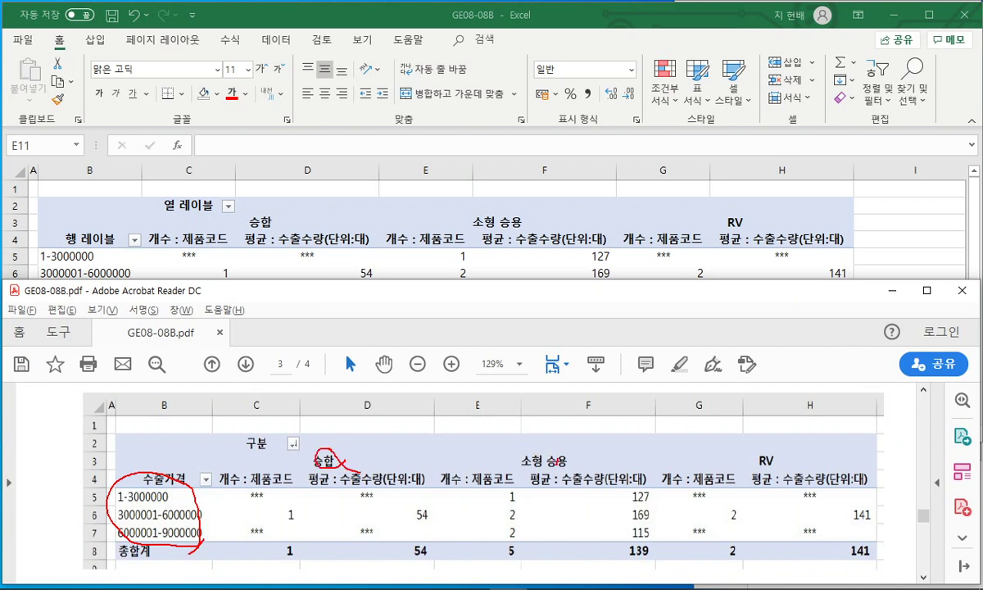
pyautogui.moveTo(792, 469); pyautogui.dragTo(786, 472)
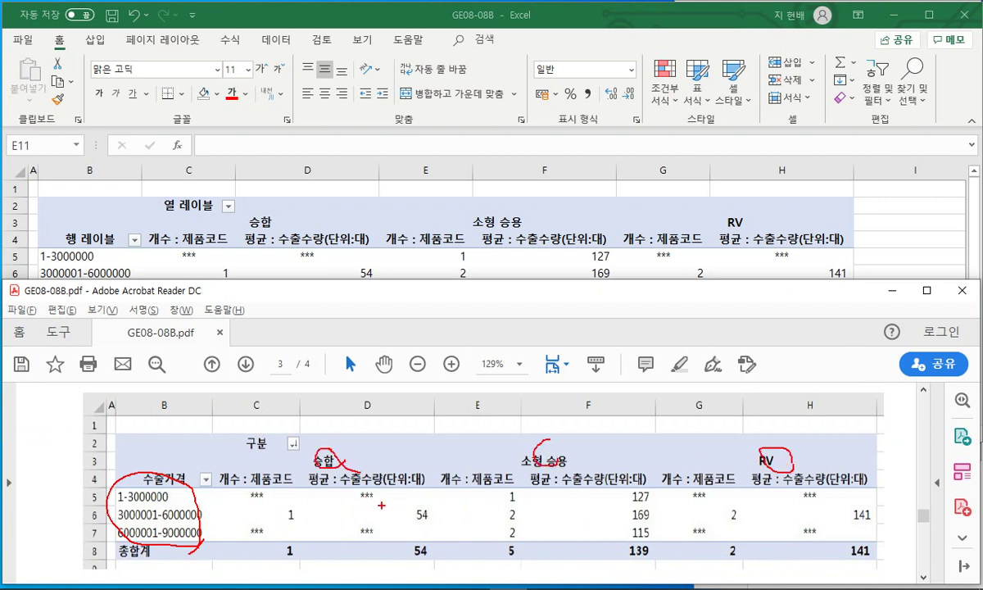
pyautogui.moveTo(242, 492)
pyautogui.mouseDown()
pyautogui.moveTo(260, 500)
pyautogui.moveTo(283, 491)
pyautogui.mouseUp()
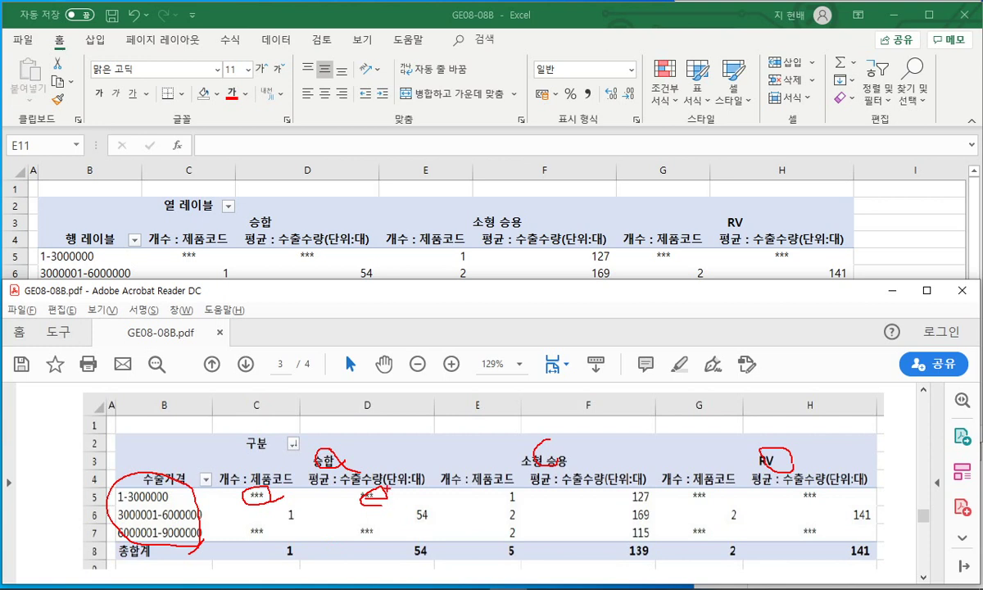
pyautogui.moveTo(392, 484); pyautogui.dragTo(440, 472)
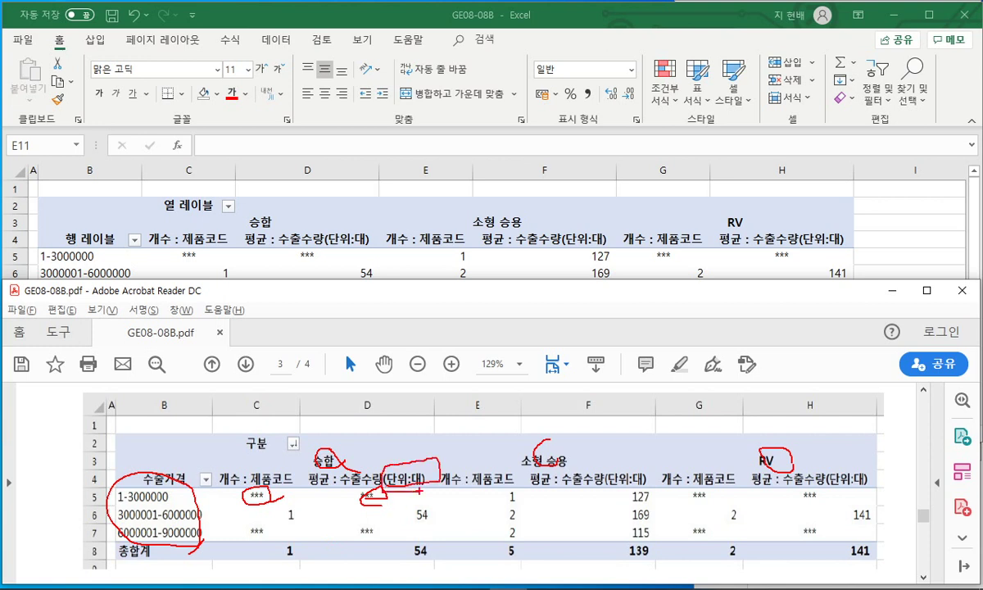
pyautogui.moveTo(225, 479)
pyautogui.mouseDown()
pyautogui.moveTo(532, 569)
pyautogui.moveTo(910, 492)
pyautogui.moveTo(209, 491)
pyautogui.mouseUp()
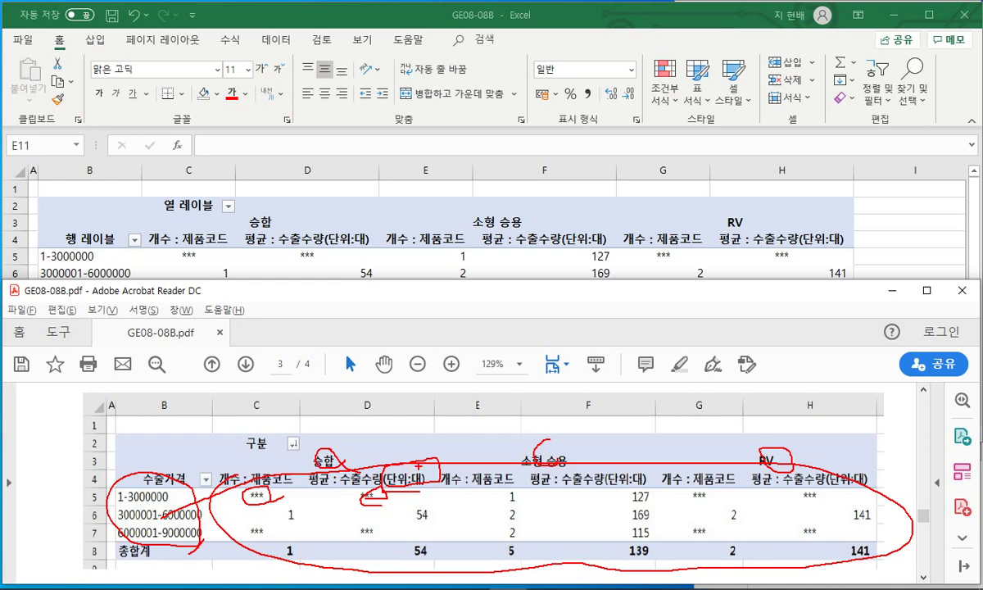
pyautogui.press('Escape')
pyautogui.click(348, 239)
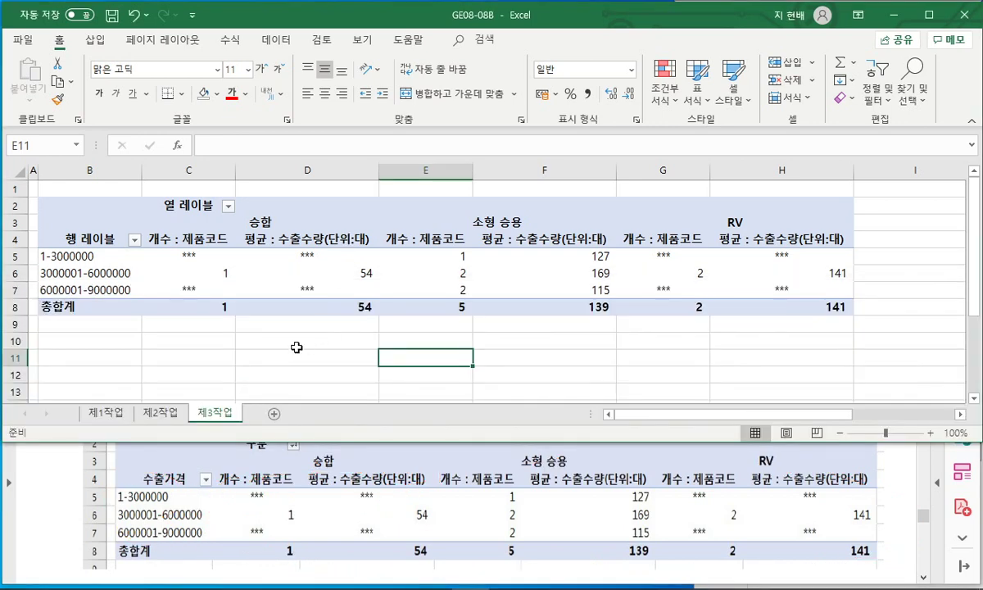
# Step: Extend the PDF window to full height beside the workbook and examine the chart conditions and expected chart on page 4
pyautogui.click(362, 488)
pyautogui.click(395, 493)
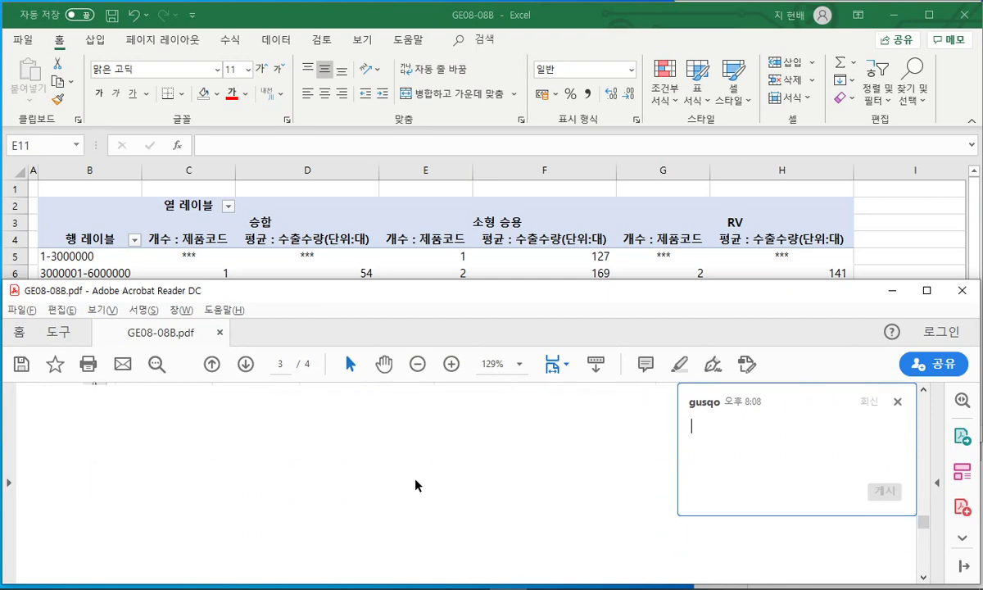
pyautogui.click(898, 402)
pyautogui.scroll(-5, 899, 408)
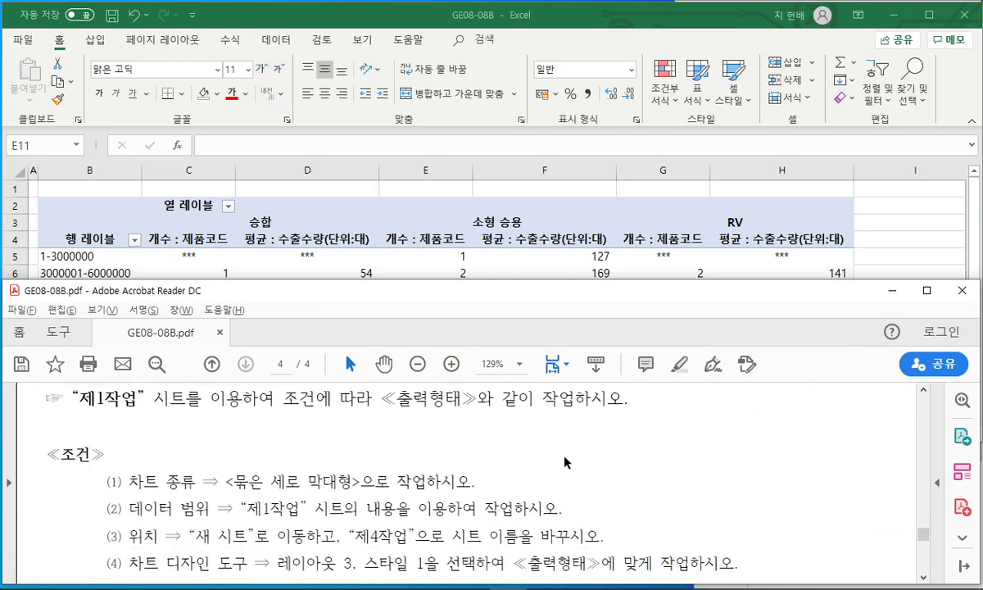
pyautogui.moveTo(2, 281); pyautogui.dragTo(319, 2)
pyautogui.scroll(-5, 766, 350)
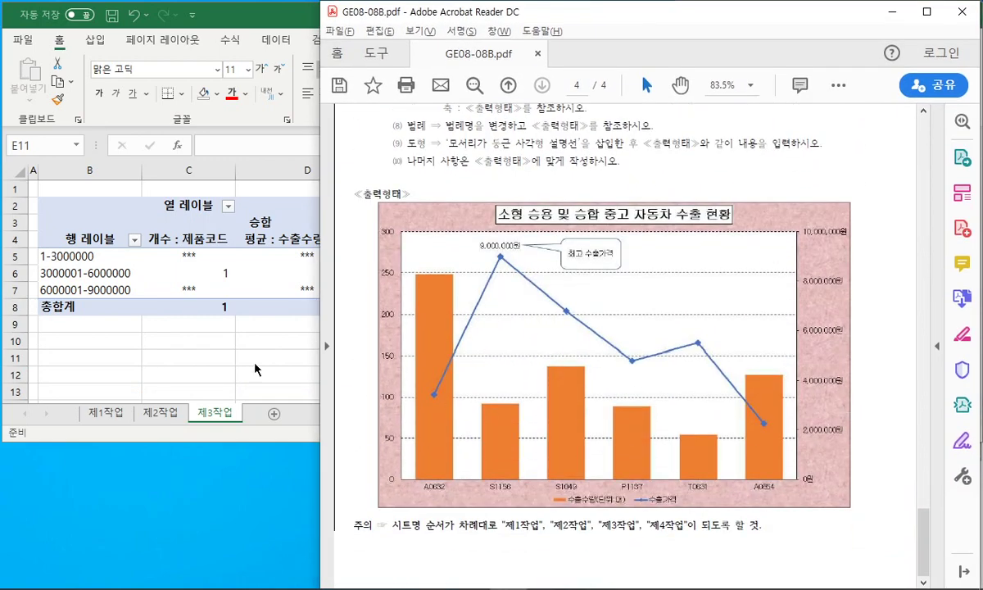
# Step: Enlarge the workbook window beside the PDF and open the 제1작업 sheet
pyautogui.click(278, 413)
pyautogui.moveTo(977, 440); pyautogui.dragTo(505, 586)
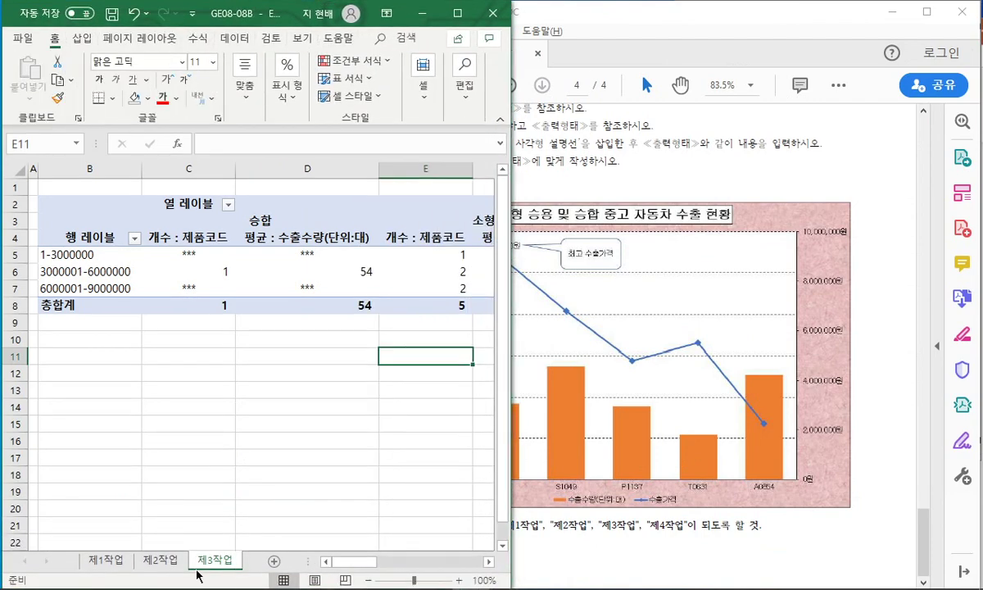
pyautogui.click(106, 561)
pyautogui.moveTo(512, 314); pyautogui.dragTo(665, 314)
pyautogui.click(872, 328)
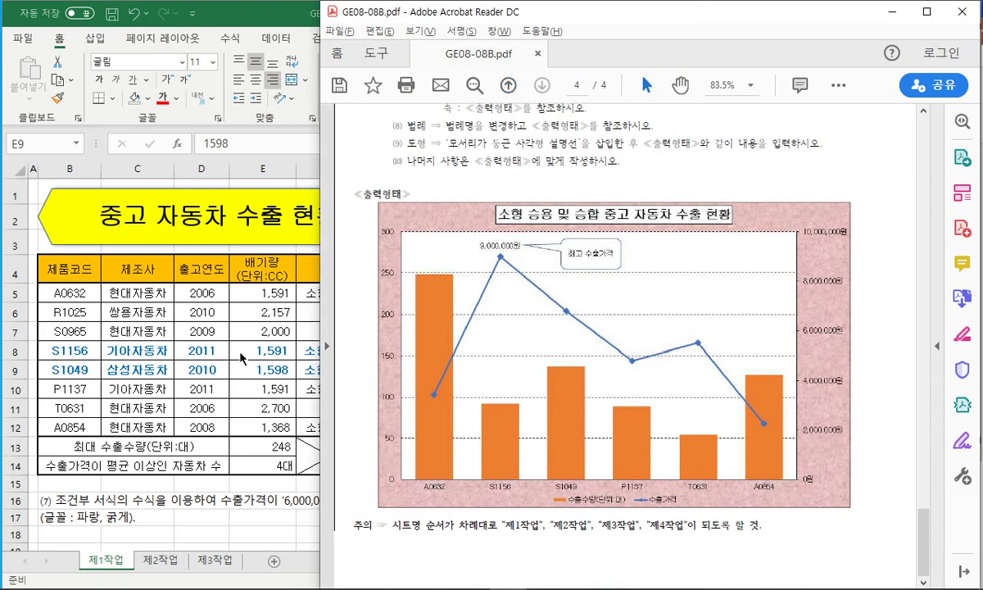
# Step: Fill product code cell B5 (A0632) with light gold
pyautogui.hotkey('alt', 'Tab')
pyautogui.click(99, 299)
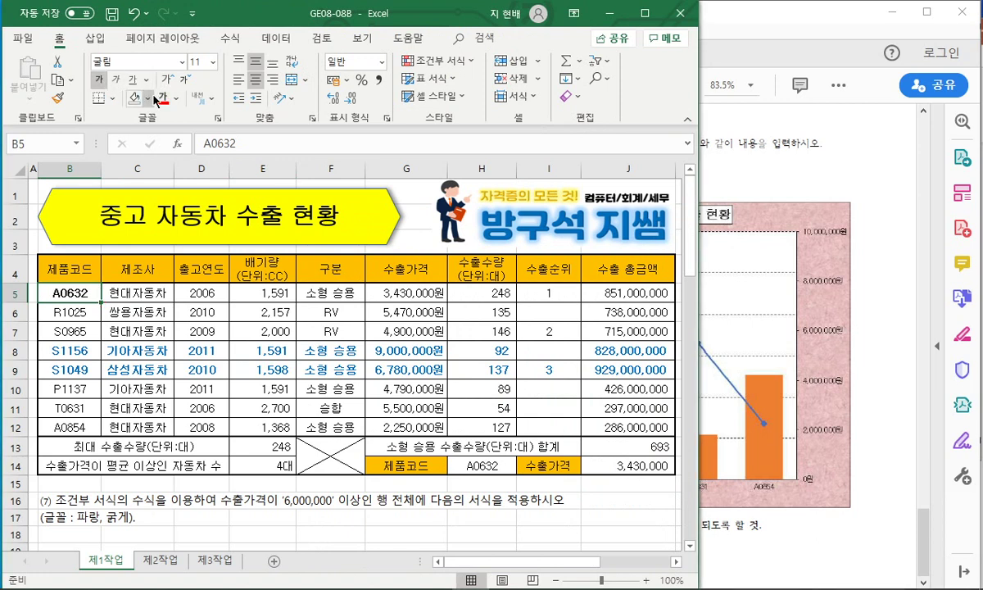
pyautogui.hotkey('ctrl', 'z')
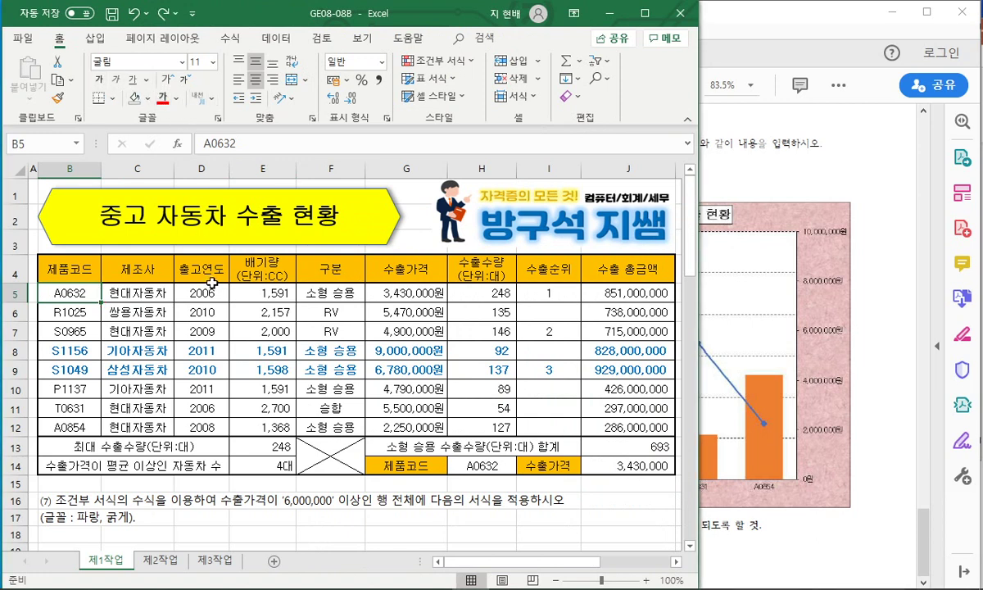
pyautogui.click(148, 98)
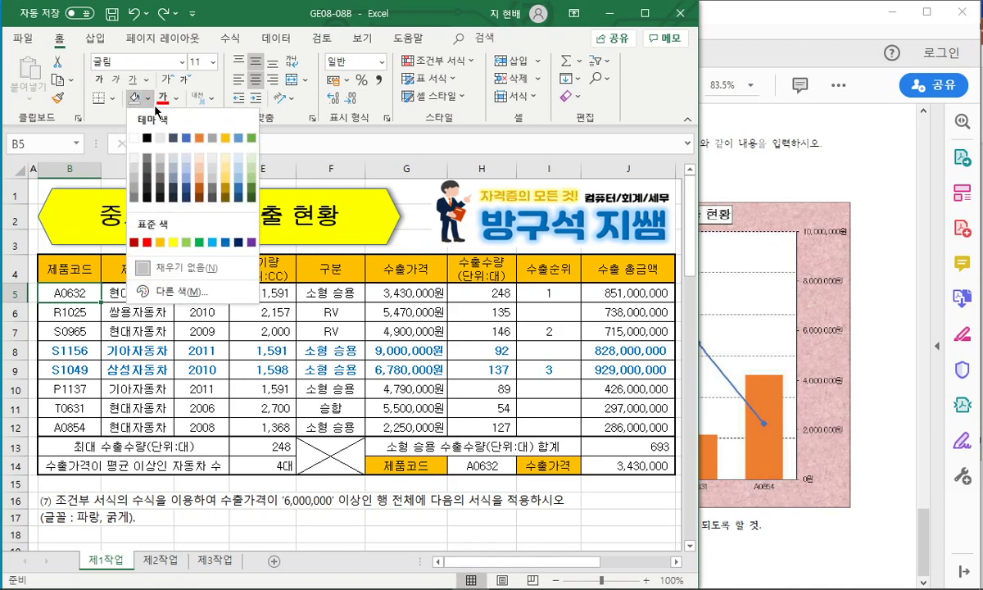
pyautogui.click(210, 154)
# Step: Compare the product codes with the PDF chart's category axis and fill cells B8:B12 with the same light gold
pyautogui.hotkey('alt', 'Tab')
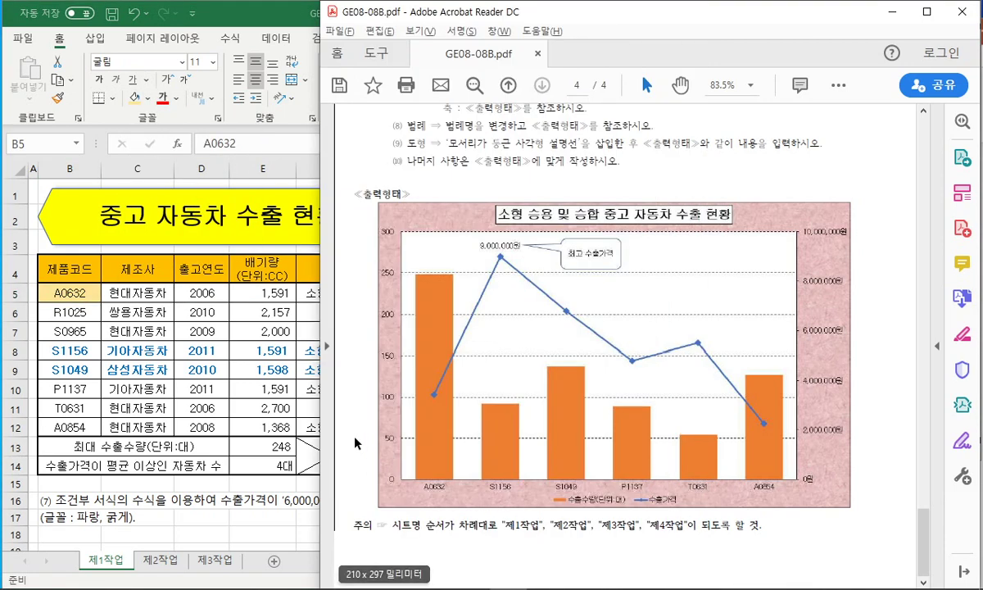
pyautogui.hotkey('alt', 'Tab')
pyautogui.click(75, 350)
pyautogui.hotkey('alt', 'Tab')
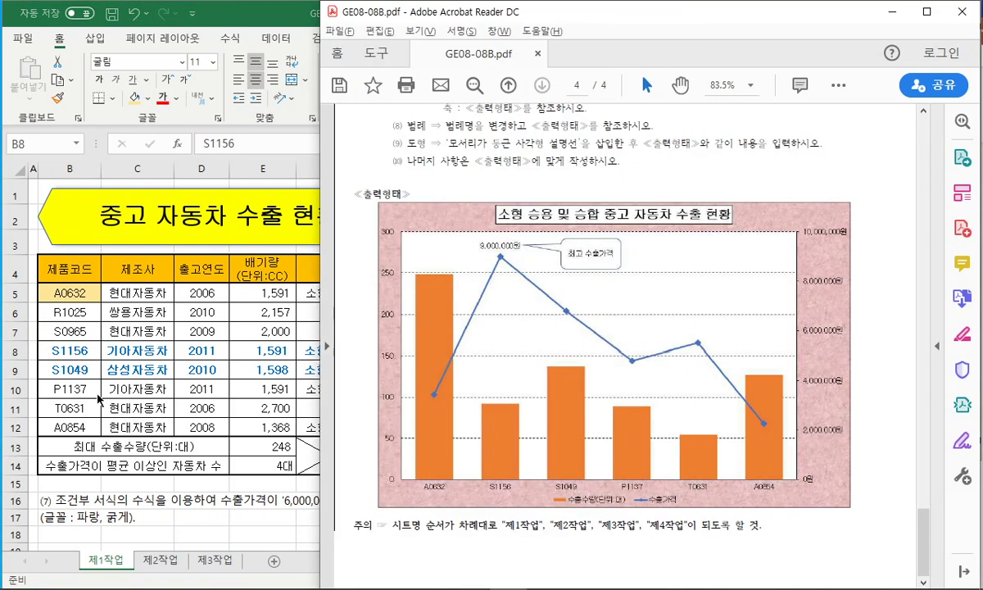
pyautogui.moveTo(67, 351); pyautogui.dragTo(82, 420)
pyautogui.click(136, 100)
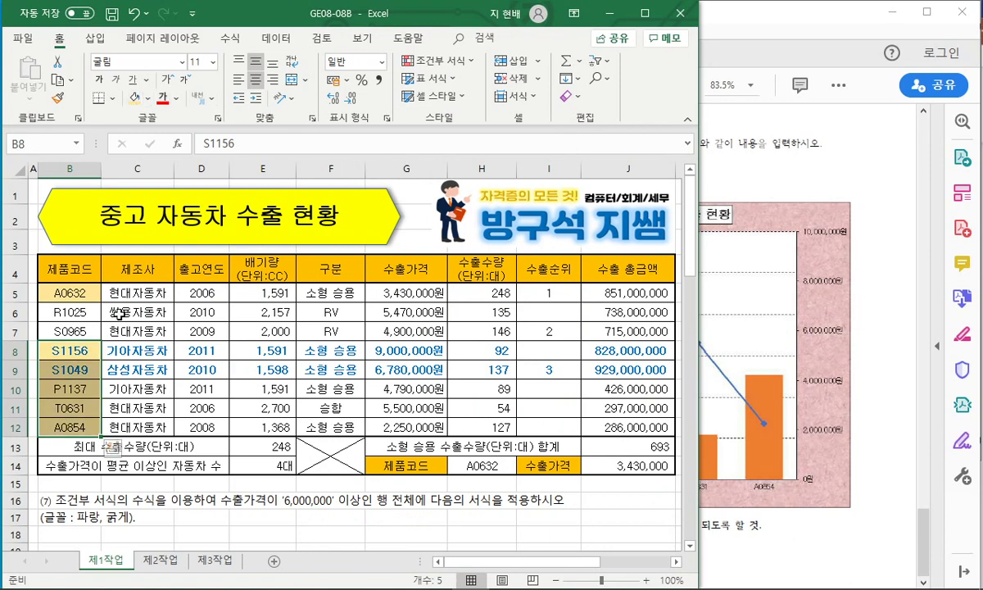
pyautogui.click(83, 295)
pyautogui.click(83, 351)
pyautogui.click(80, 370)
pyautogui.click(80, 389)
pyautogui.click(81, 408)
pyautogui.click(84, 427)
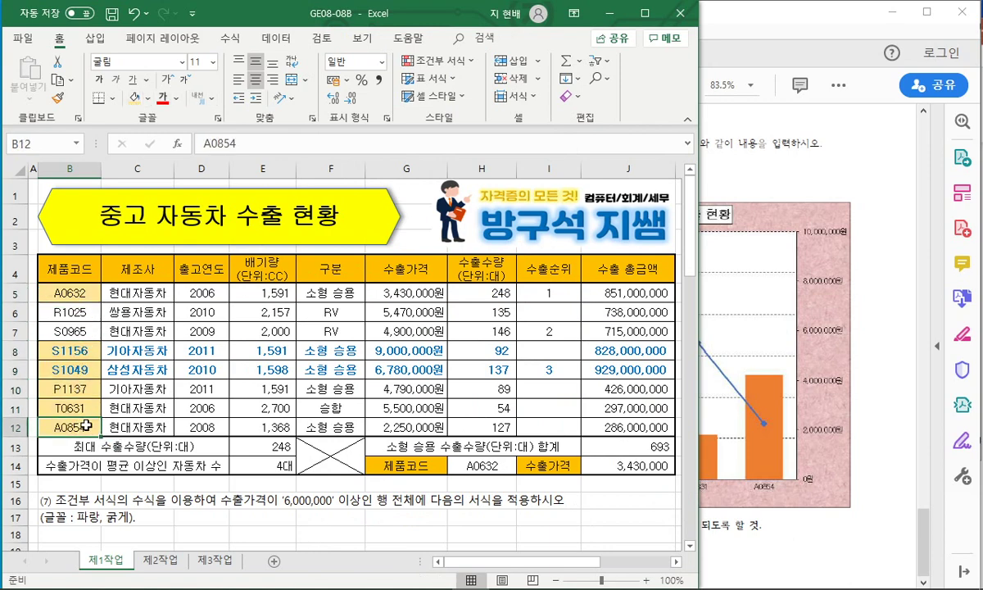
# Step: Fill the 수출가격 and 수출수량 cells G5:H5 and G8:H12 with the same light gold
pyautogui.hotkey('alt', 'Tab')
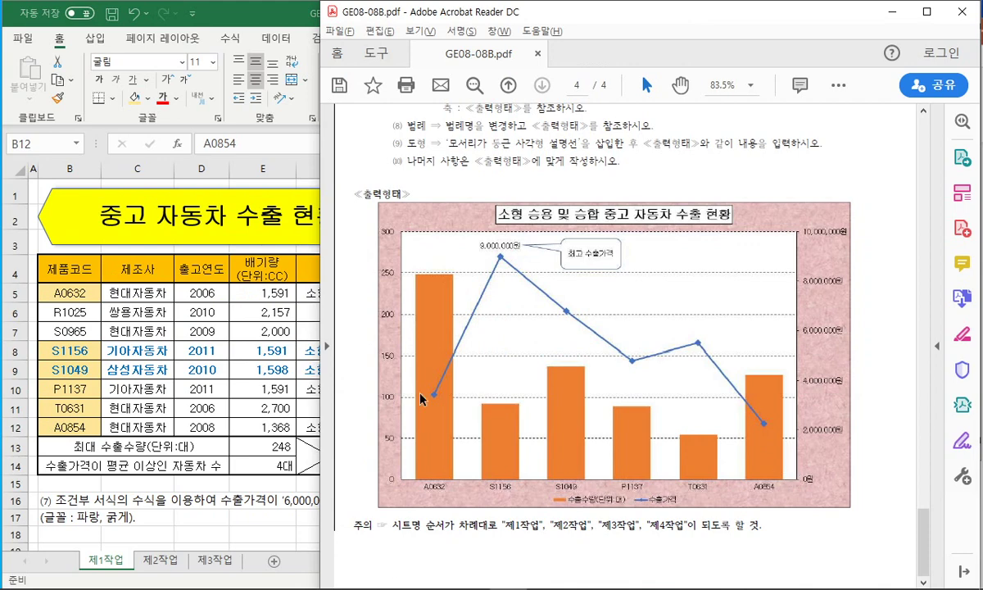
pyautogui.hotkey('alt', 'Tab')
pyautogui.click(328, 311)
pyautogui.moveTo(389, 287); pyautogui.dragTo(463, 291)
pyautogui.moveTo(420, 341); pyautogui.dragTo(467, 403)
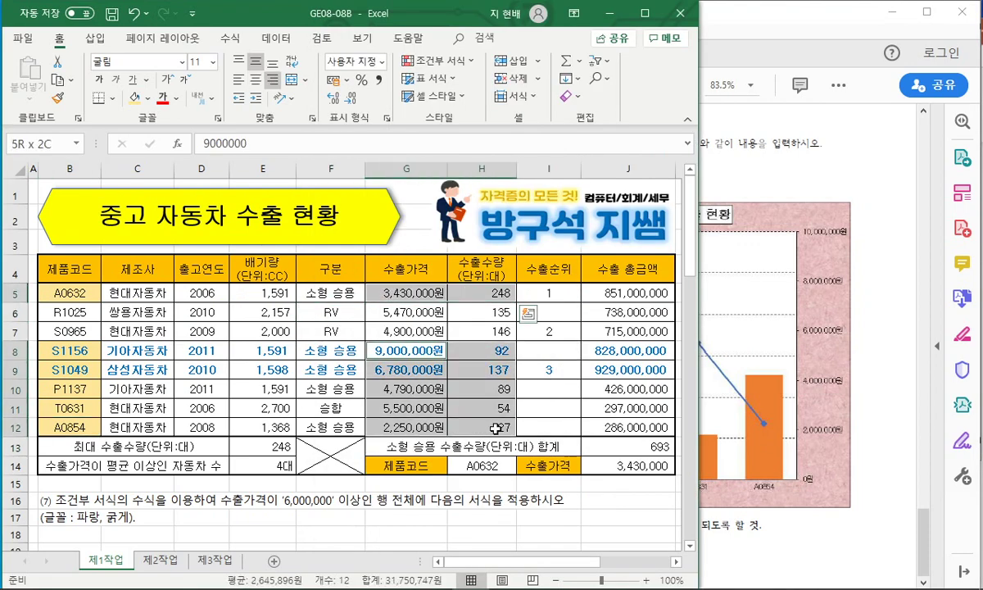
pyautogui.click(136, 99)
pyautogui.click(246, 328)
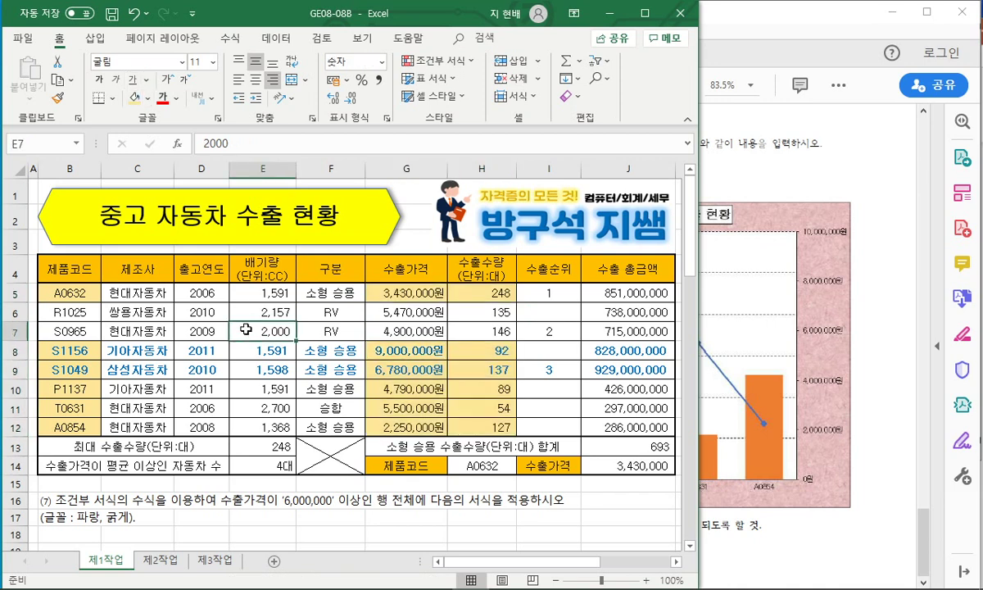
# Step: Select the 제품코드, 수출가격 and 수출수량(단위:대) cells in header row 4 and in rows 5 and 8 to 12 as chart data
pyautogui.click(79, 266)
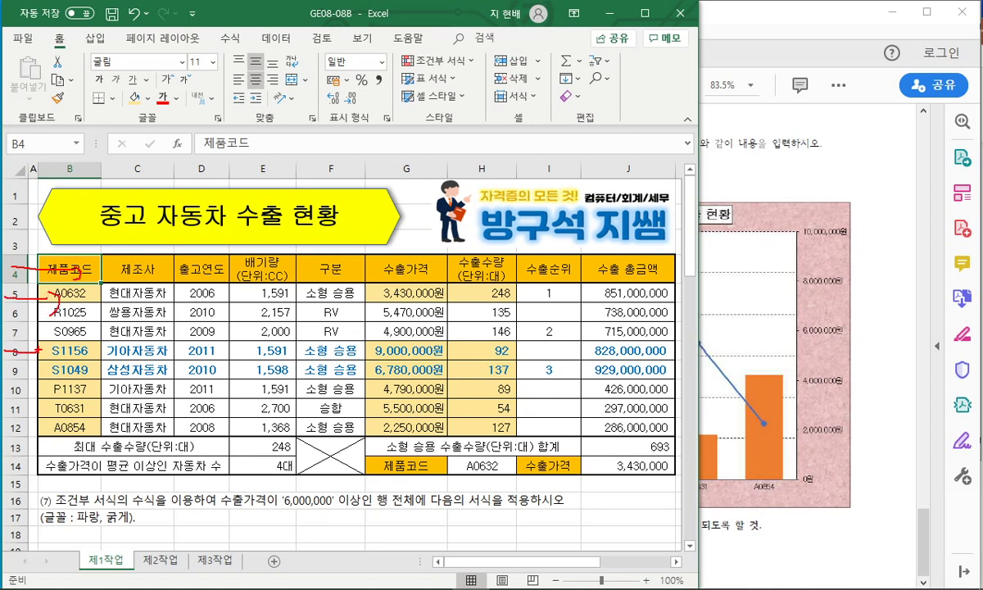
pyautogui.press('Escape')
pyautogui.moveTo(393, 271); pyautogui.dragTo(453, 269)
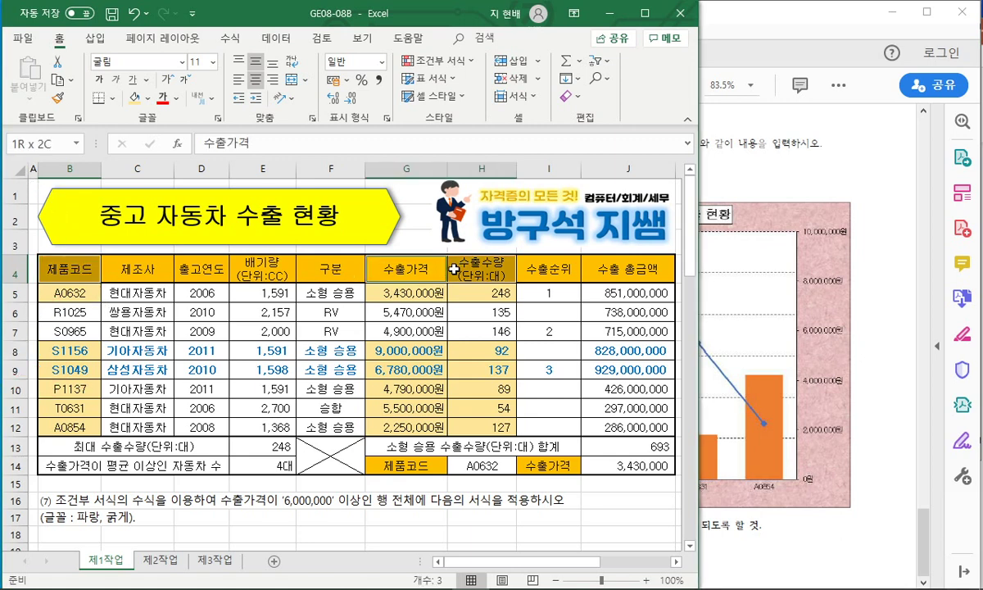
pyautogui.keyDown('ctrl'); pyautogui.click(70, 295); pyautogui.keyUp('ctrl')
pyautogui.moveTo(376, 293); pyautogui.dragTo(441, 292)
pyautogui.keyDown('ctrl'); pyautogui.click(95, 352); pyautogui.keyUp('ctrl')
pyautogui.moveTo(385, 350); pyautogui.dragTo(441, 350)
pyautogui.keyDown('ctrl'); pyautogui.click(70, 370); pyautogui.keyUp('ctrl')
pyautogui.moveTo(375, 375); pyautogui.dragTo(458, 370)
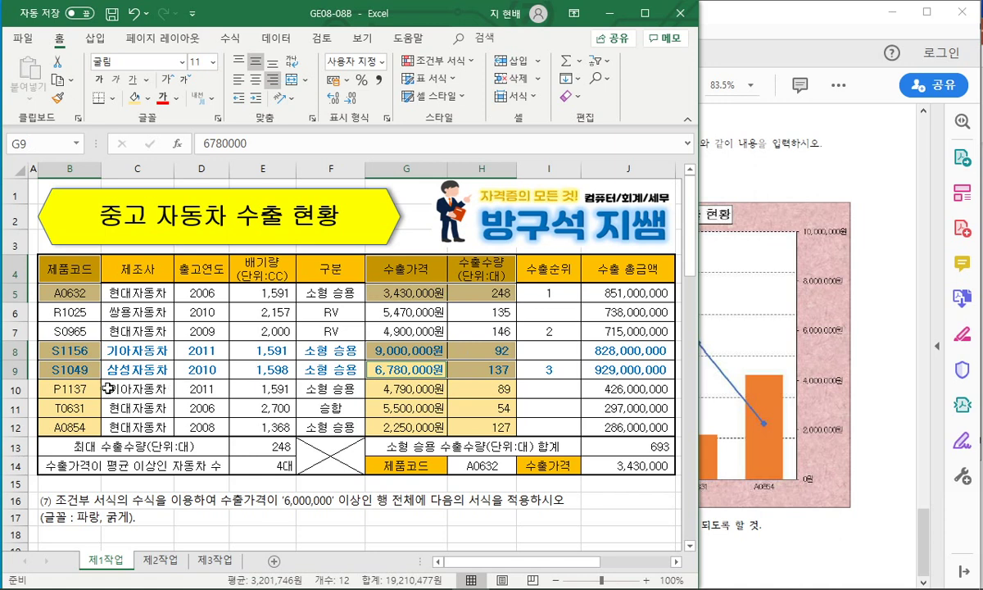
pyautogui.keyDown('ctrl'); pyautogui.click(70, 389); pyautogui.keyUp('ctrl')
pyautogui.moveTo(385, 389); pyautogui.dragTo(467, 388)
pyautogui.keyDown('ctrl'); pyautogui.click(69, 407); pyautogui.keyUp('ctrl')
pyautogui.moveTo(385, 407); pyautogui.dragTo(471, 407)
pyautogui.keyDown('ctrl'); pyautogui.click(69, 427); pyautogui.keyUp('ctrl')
pyautogui.moveTo(385, 427); pyautogui.dragTo(471, 426)
pyautogui.click(95, 37)
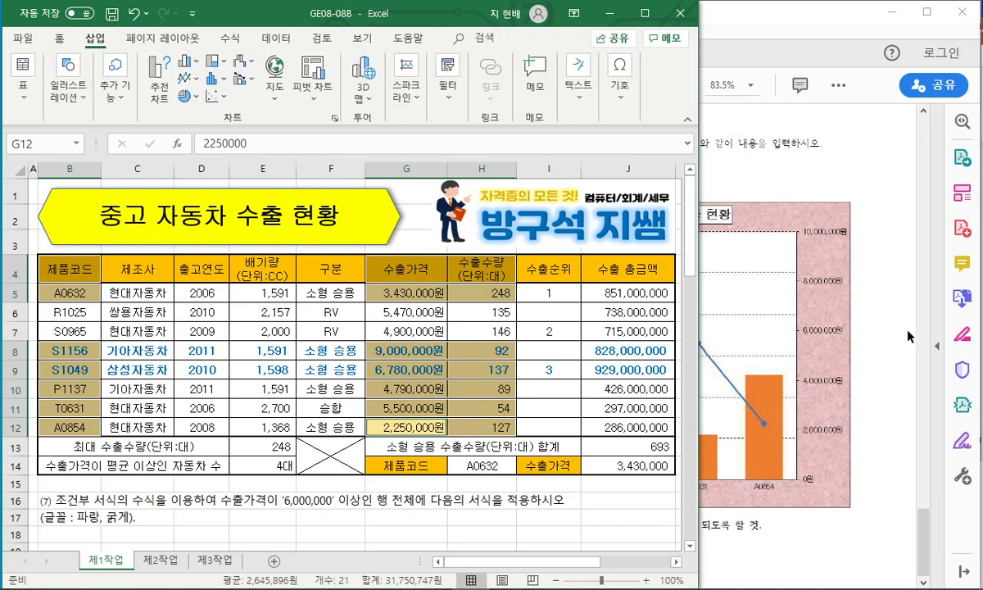
# Step: Examine the chart type condition of 제4작업 in the PDF, enlarged to 125%
pyautogui.click(850, 308)
pyautogui.scroll(3, 608, 256)
pyautogui.moveTo(481, 336); pyautogui.dragTo(571, 337)
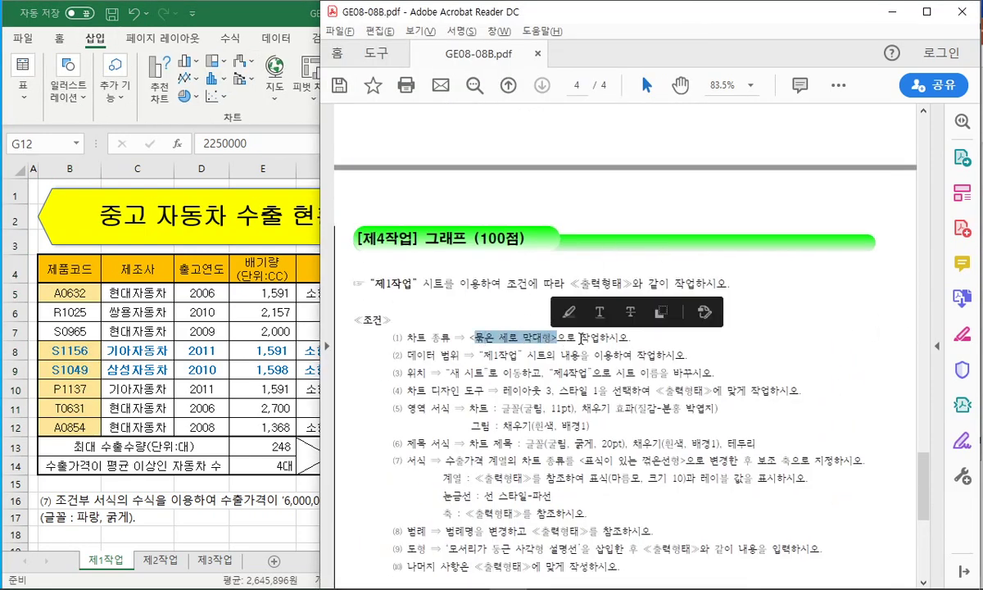
pyautogui.keyDown('ctrl'); pyautogui.scroll(1, 701, 361); pyautogui.keyUp('ctrl')
pyautogui.keyDown('ctrl'); pyautogui.scroll(1, 701, 360); pyautogui.keyUp('ctrl')
pyautogui.keyDown('ctrl'); pyautogui.scroll(-1, 647, 393); pyautogui.keyUp('ctrl')
pyautogui.keyDown('ctrl'); pyautogui.scroll(1, 591, 427); pyautogui.keyUp('ctrl')
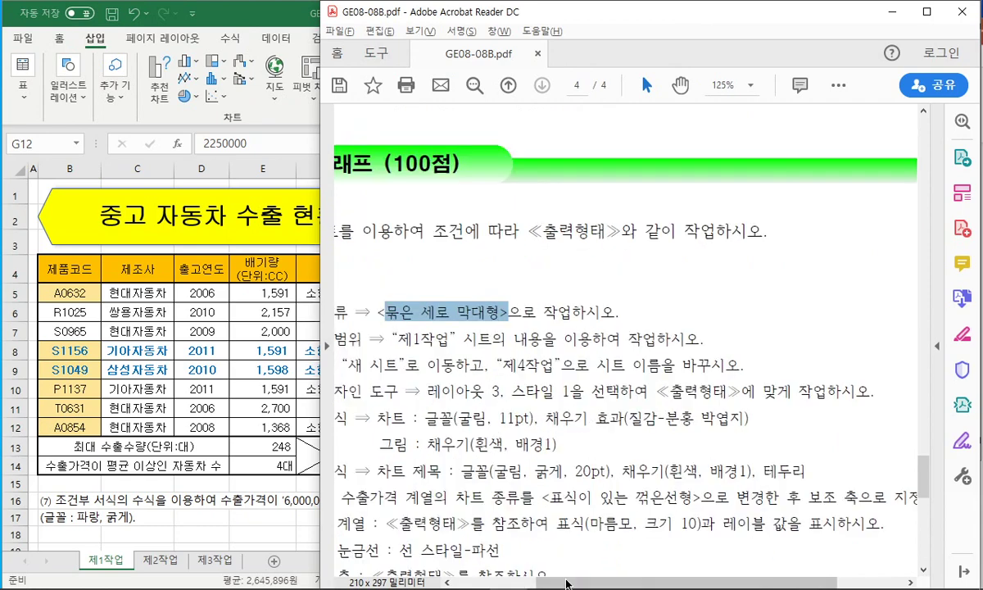
pyautogui.hscroll(-3, 592, 428)
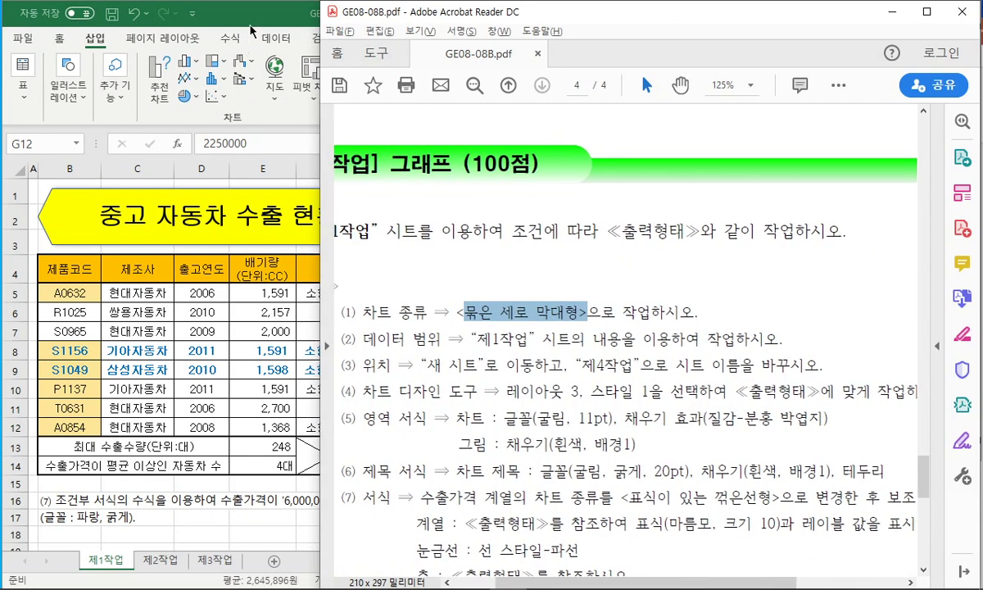
# Step: Maximize the workbook and insert a 2-D clustered column chart (묶은 세로 막대형) from the selected cells
pyautogui.click(246, 19)
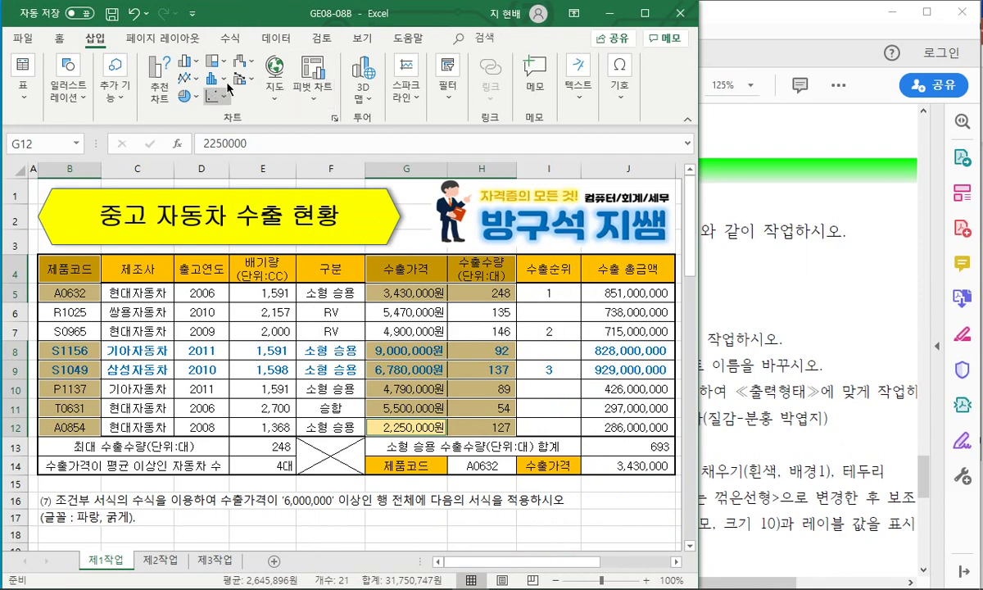
pyautogui.click(649, 14)
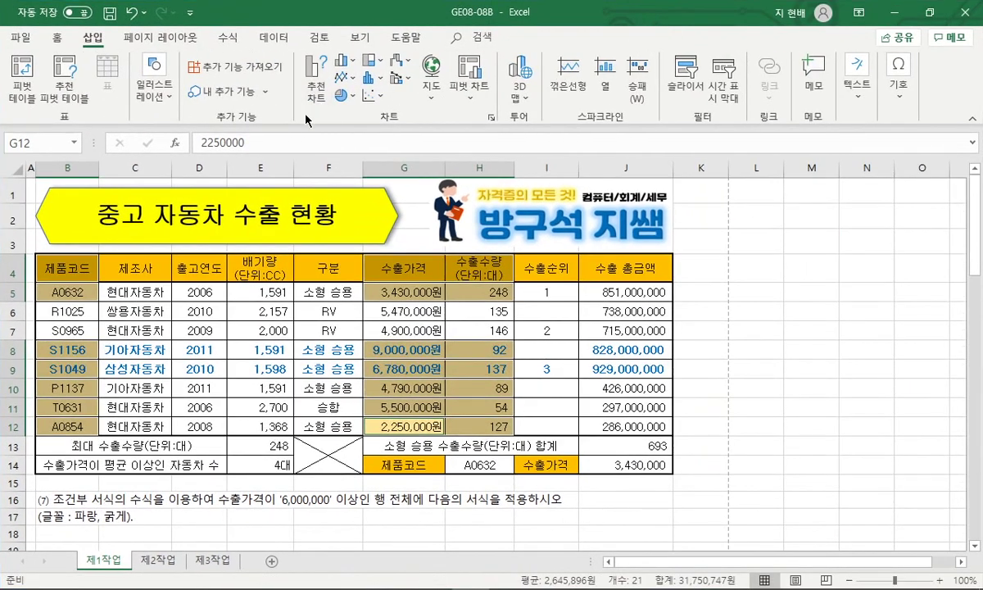
pyautogui.click(349, 61)
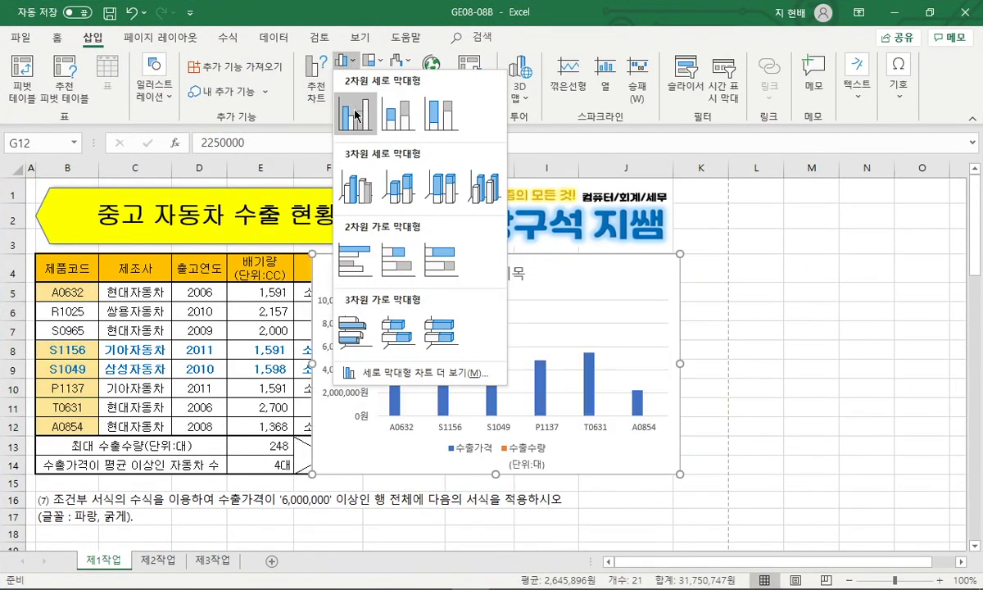
pyautogui.click(355, 115)
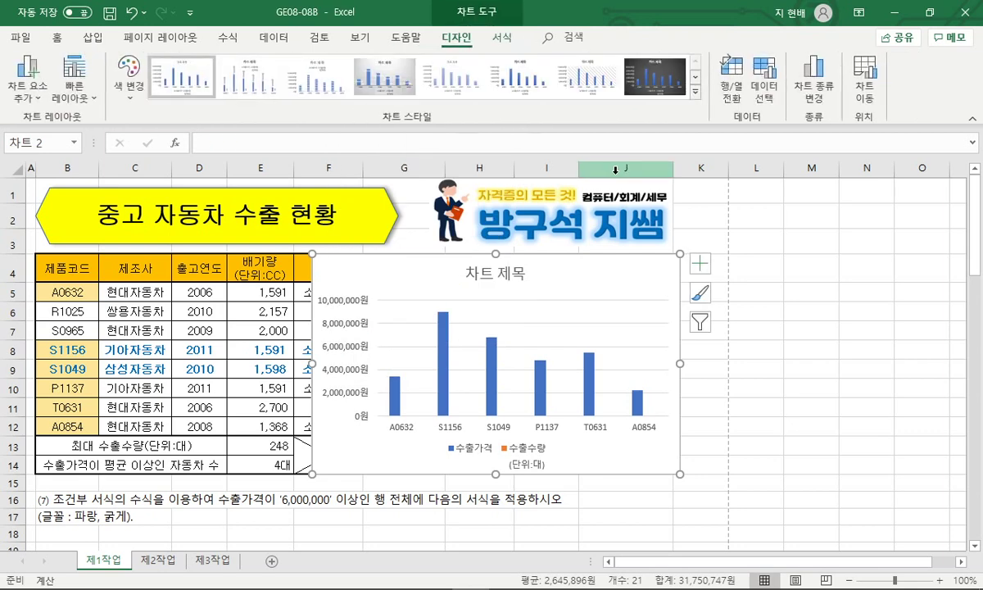
# Step: Move the chart to a new sheet named 제4작업 and place that sheet after 제3작업
pyautogui.click(865, 78)
pyautogui.click(607, 279)
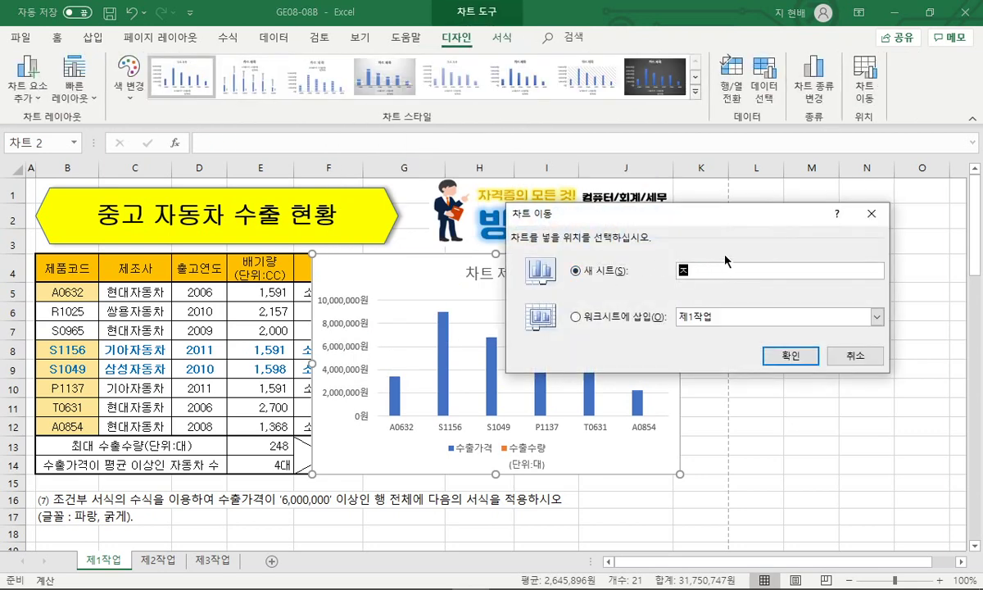
pyautogui.write('제4작업')
pyautogui.press('Return')
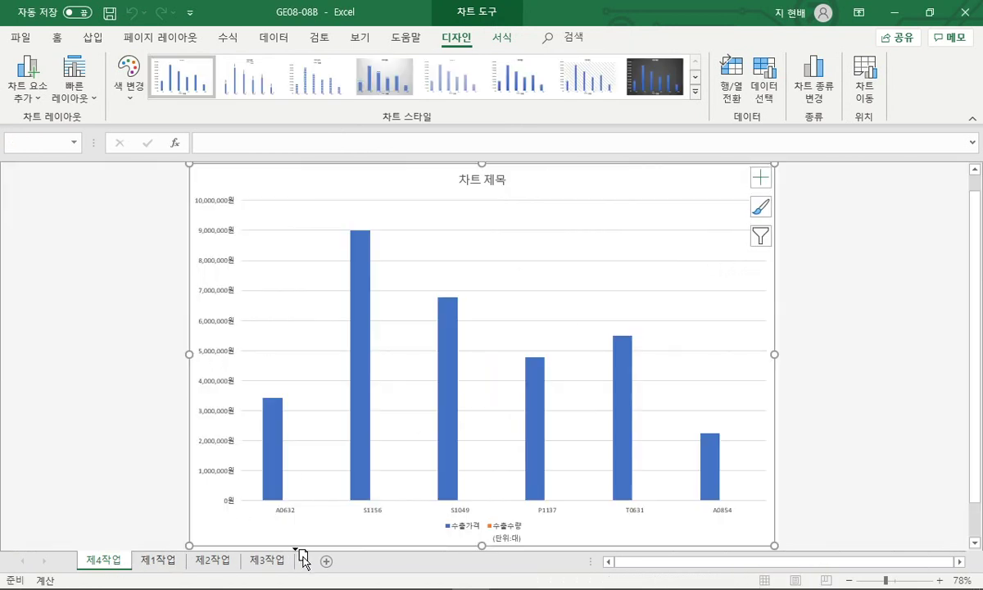
pyautogui.moveTo(303, 559); pyautogui.dragTo(297, 559)
# Step: Restore the workbook window and resize it and the PDF window to sit side by side
pyautogui.click(929, 13)
pyautogui.moveTo(680, 580); pyautogui.dragTo(508, 586)
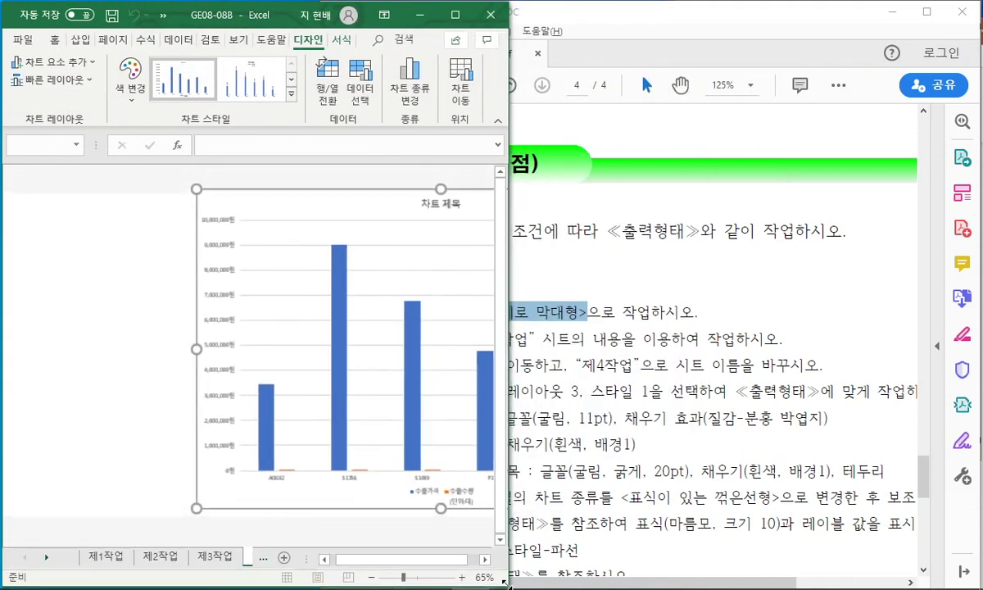
pyautogui.moveTo(509, 467); pyautogui.dragTo(486, 466)
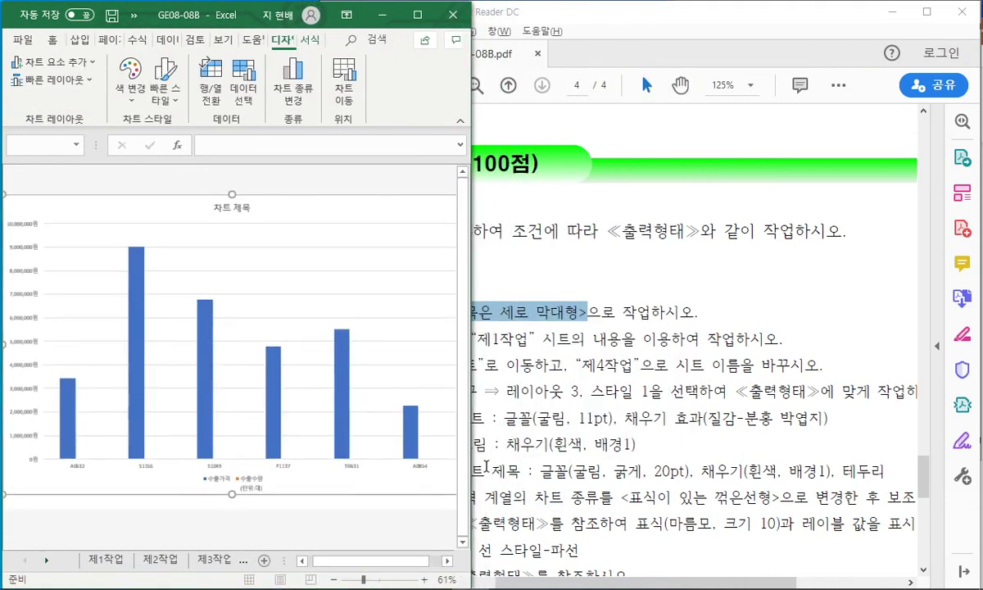
pyautogui.click(486, 466)
pyautogui.moveTo(317, 378); pyautogui.dragTo(460, 383)
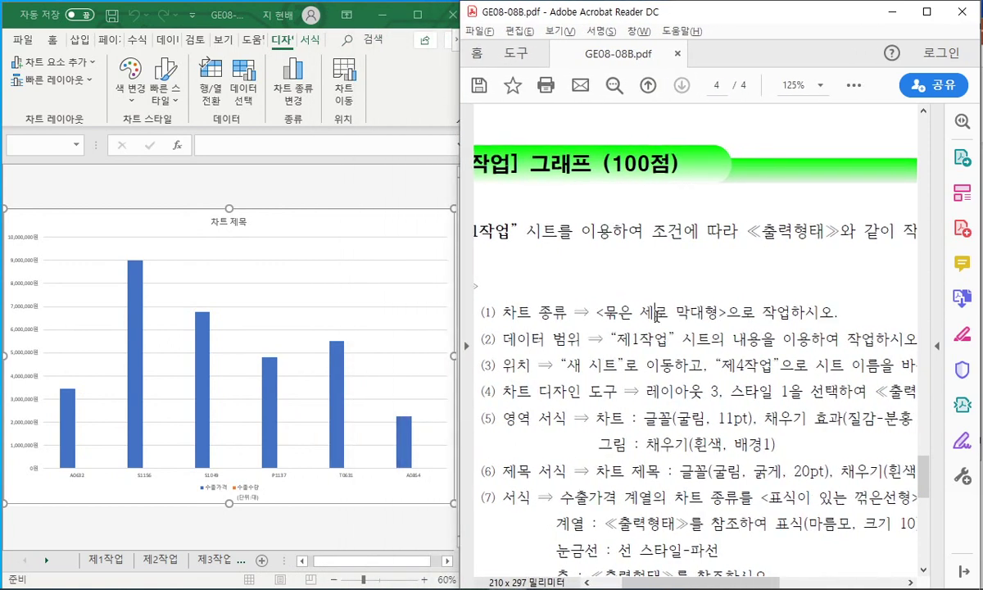
# Step: Review the location condition in the PDF and highlight 레이아웃 3, 스타일 1 in the chart design condition
pyautogui.moveTo(538, 366); pyautogui.dragTo(759, 364)
pyautogui.click(584, 399)
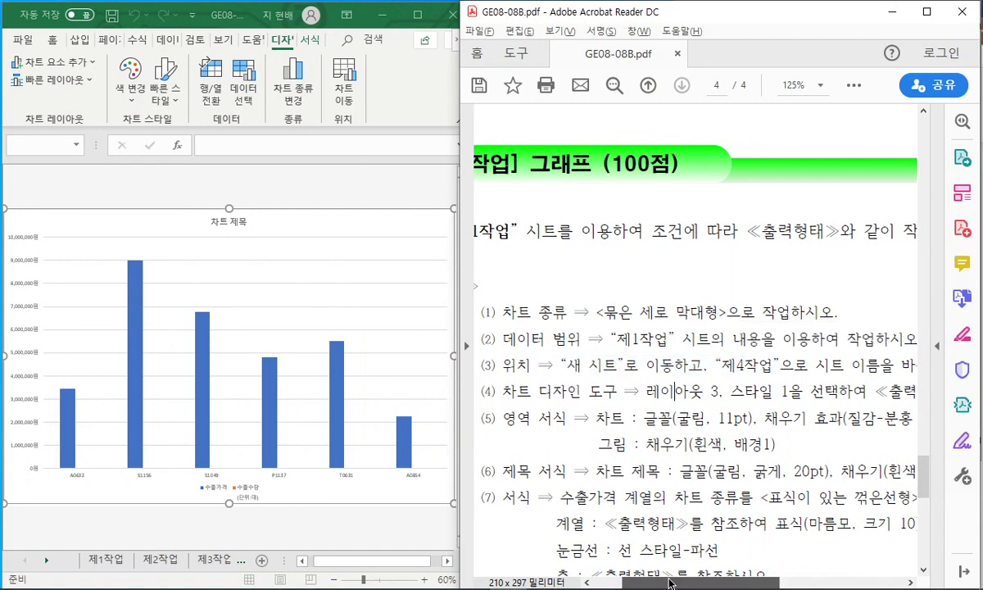
pyautogui.hscroll(3, 655, 459)
pyautogui.moveTo(564, 392); pyautogui.dragTo(706, 391)
pyautogui.click(683, 340)
# Step: Apply quick layout 레이아웃 3 to the chart and check its chart style against 스타일 1 in the maximized workbook
pyautogui.click(390, 322)
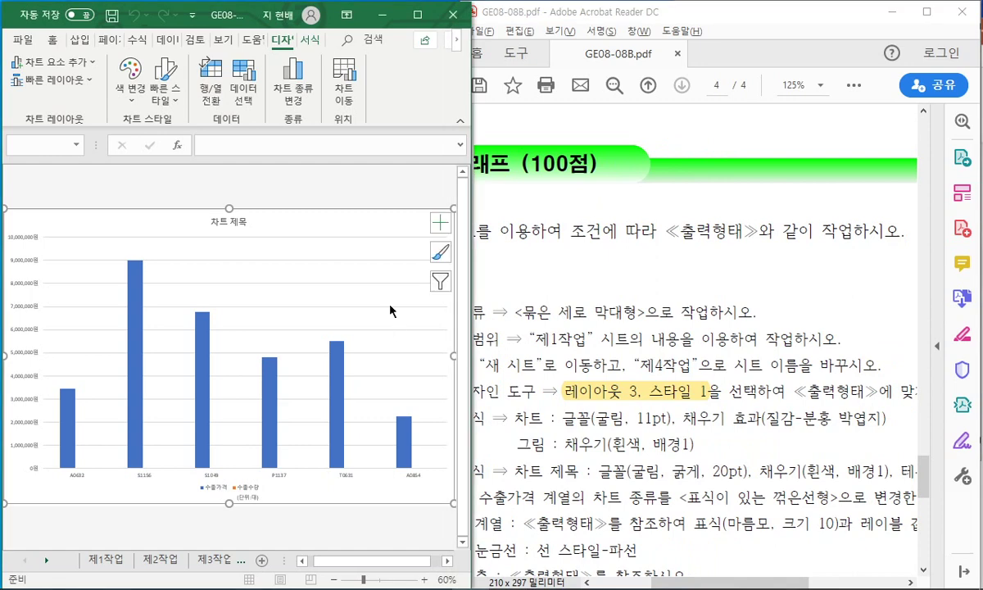
pyautogui.click(49, 79)
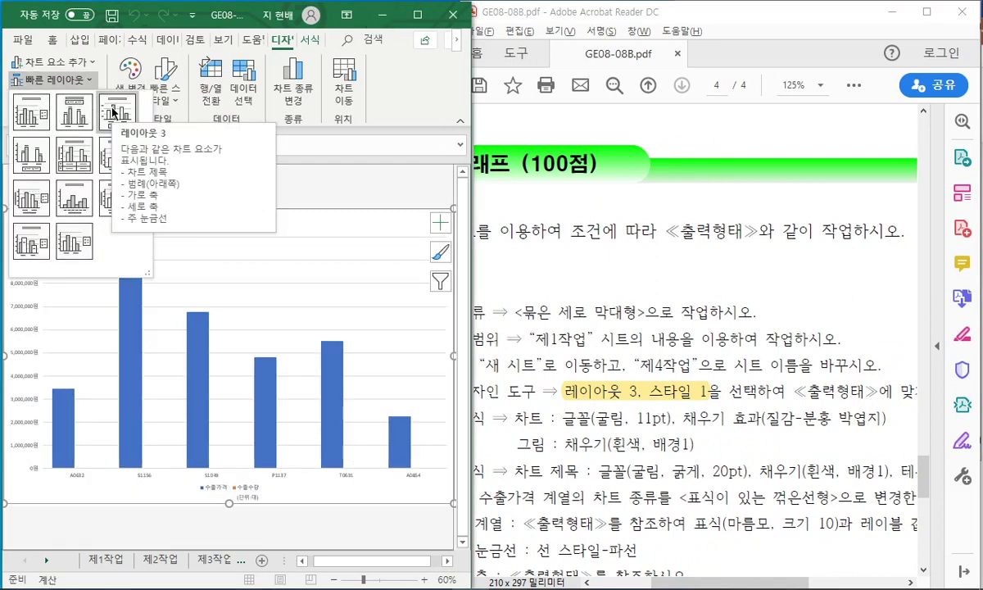
pyautogui.click(113, 109)
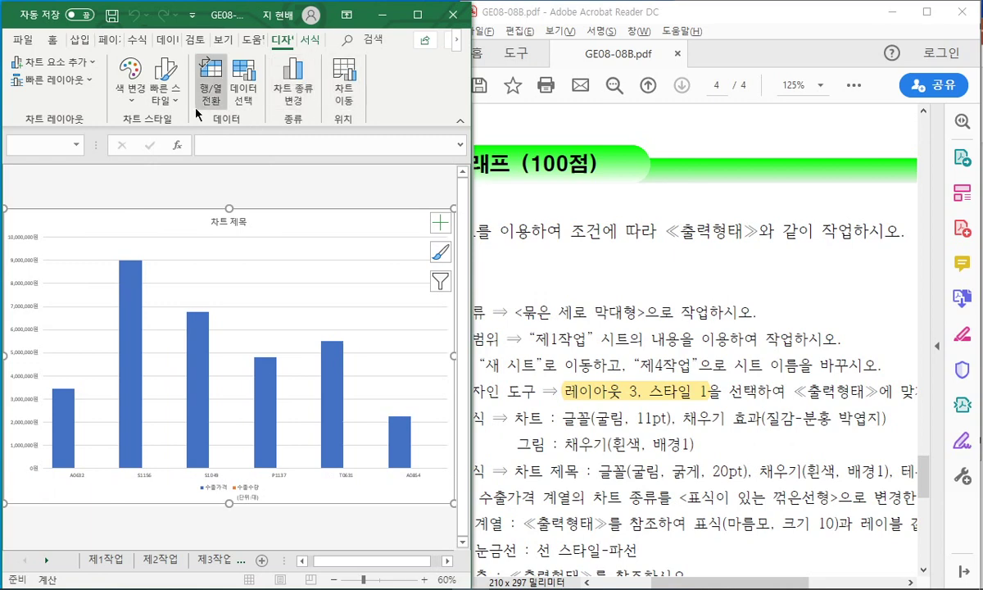
pyautogui.click(417, 14)
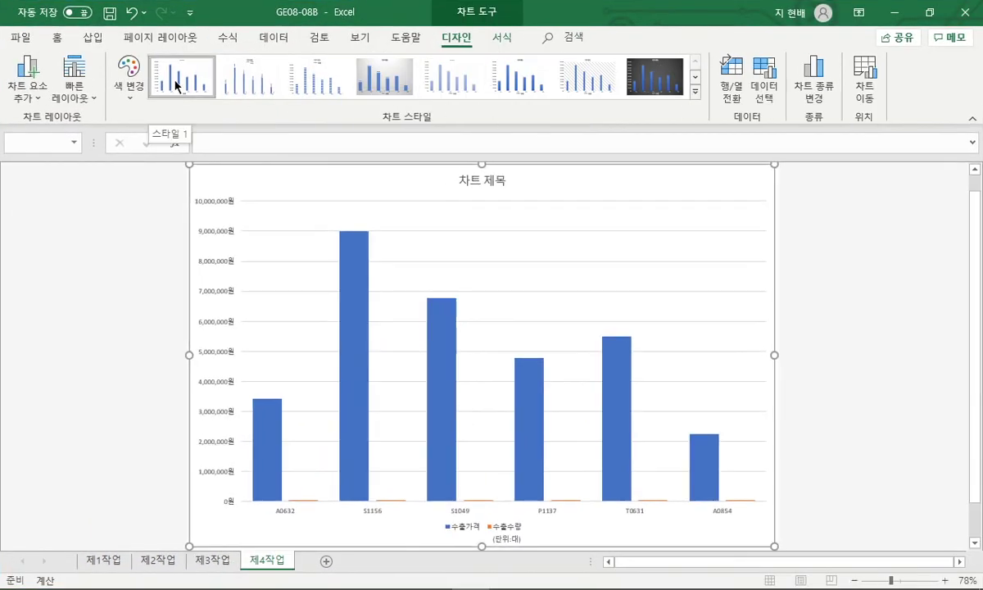
pyautogui.click(929, 12)
# Step: Highlight the 영역 서식 conditions in the PDF, covering the chart's font and texture fill and the plot area's fill
pyautogui.scroll(-1, 653, 351)
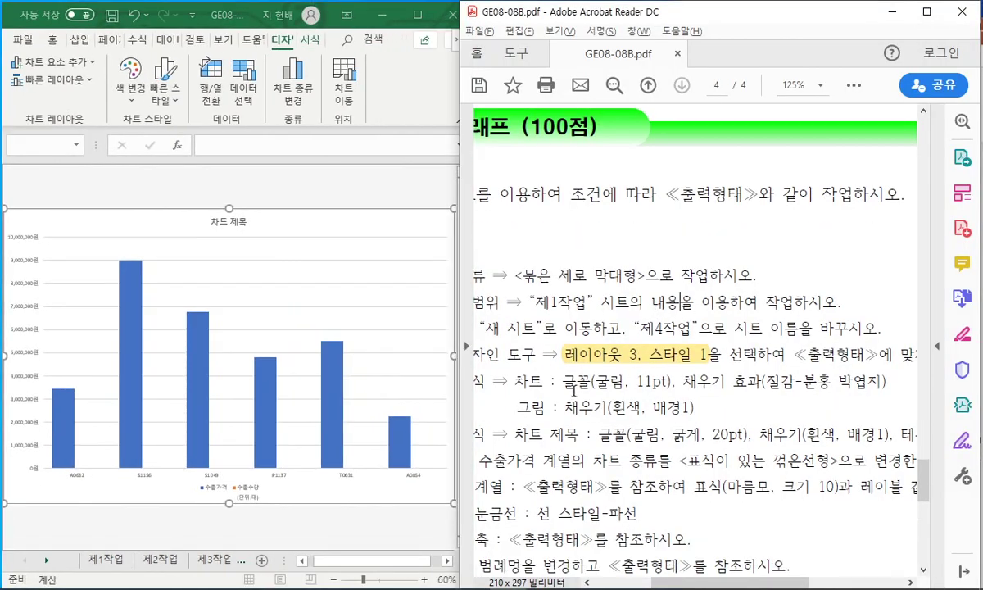
pyautogui.moveTo(670, 581); pyautogui.dragTo(644, 584)
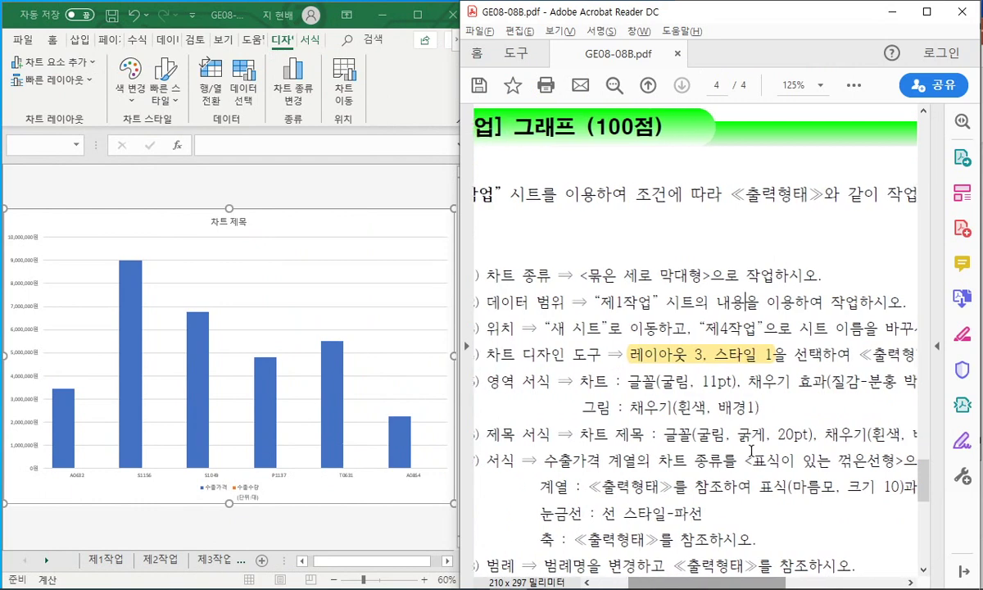
pyautogui.scroll(-1, 625, 326)
pyautogui.moveTo(582, 344); pyautogui.dragTo(914, 345)
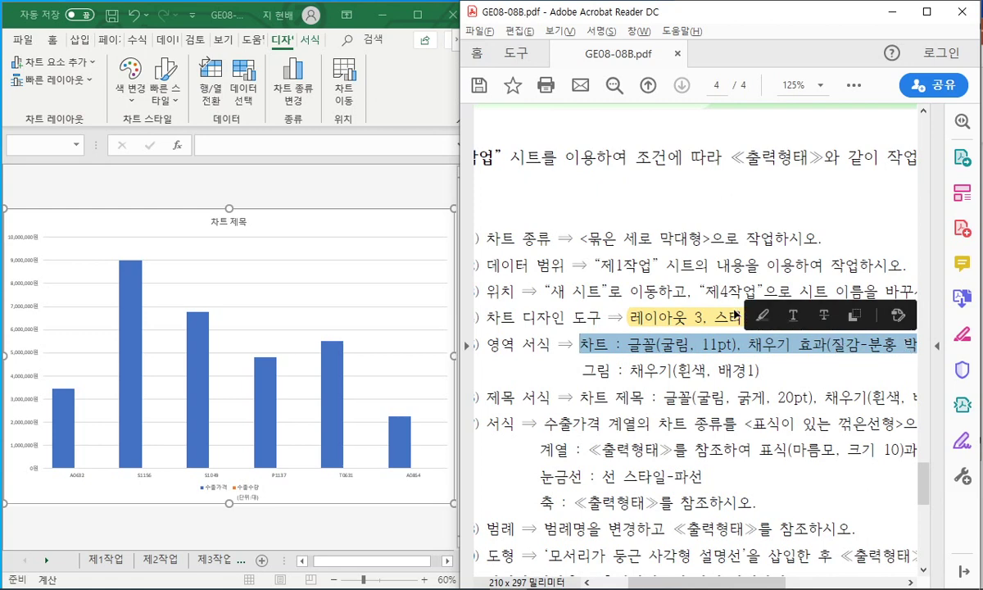
pyautogui.click(761, 316)
pyautogui.moveTo(573, 344); pyautogui.dragTo(760, 370)
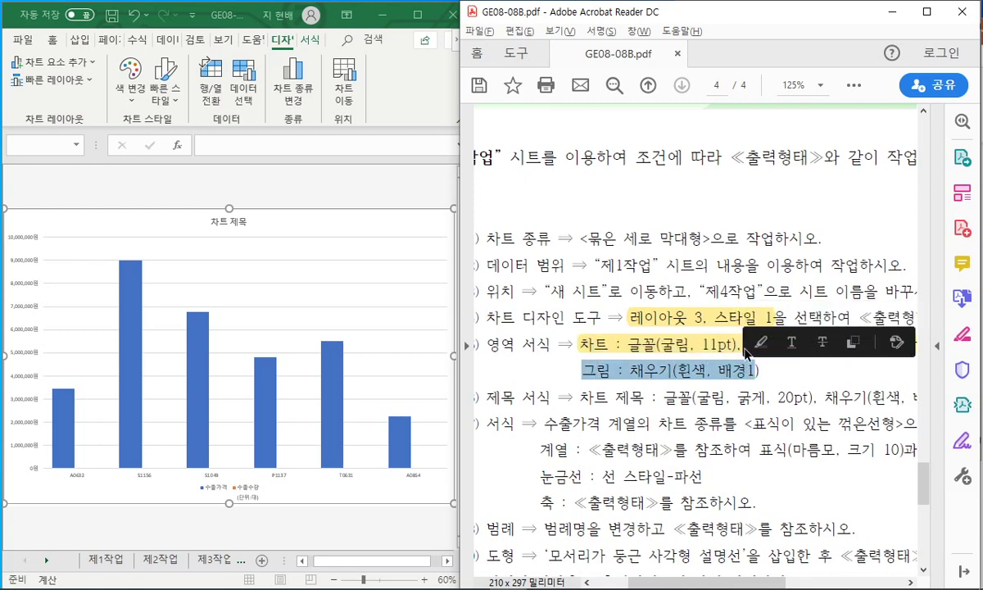
pyautogui.click(762, 340)
# Step: Set the whole chart's font to 굴림 at 11 pt
pyautogui.click(358, 226)
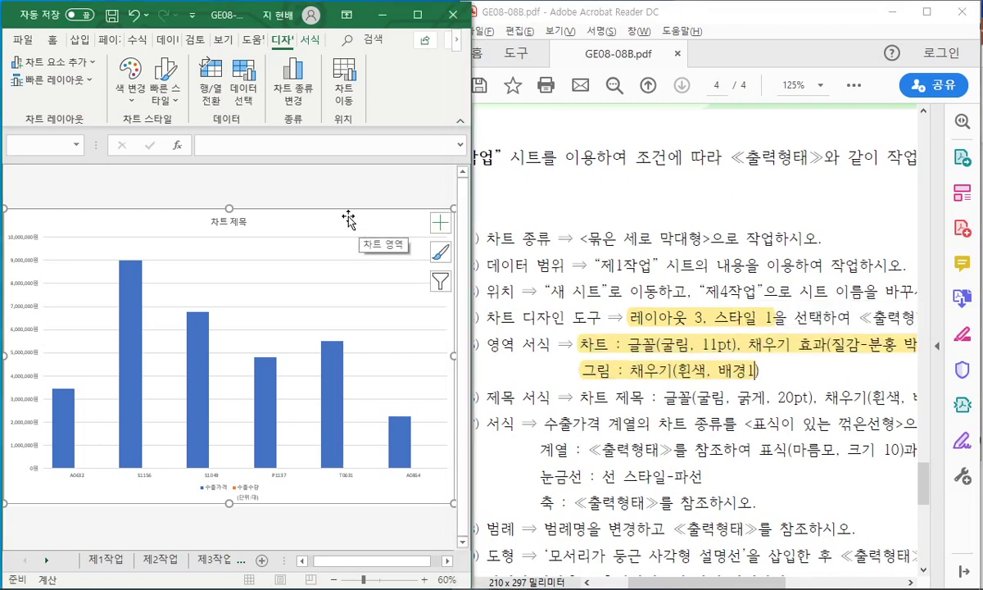
pyautogui.click(52, 39)
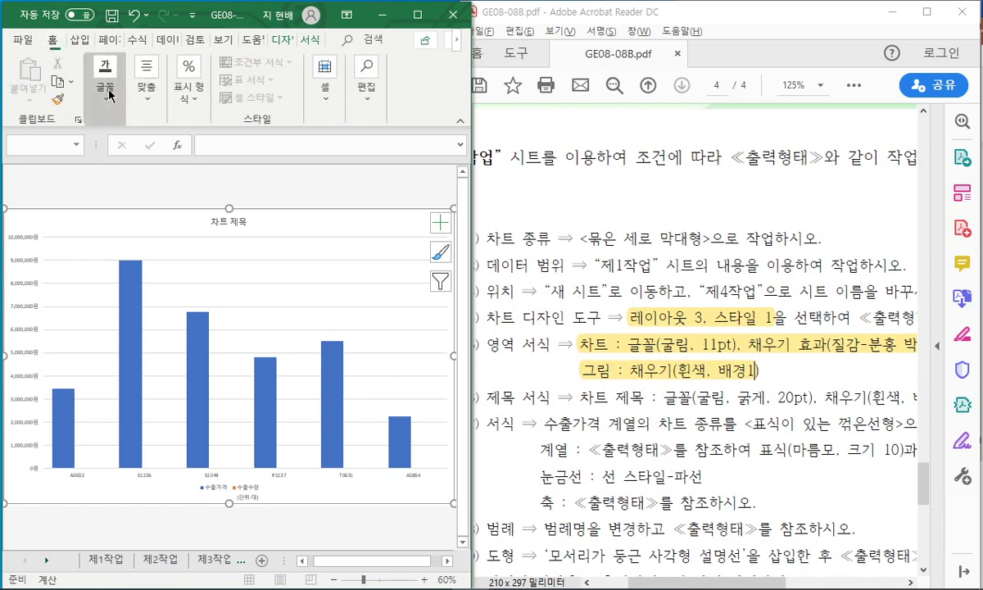
pyautogui.click(417, 15)
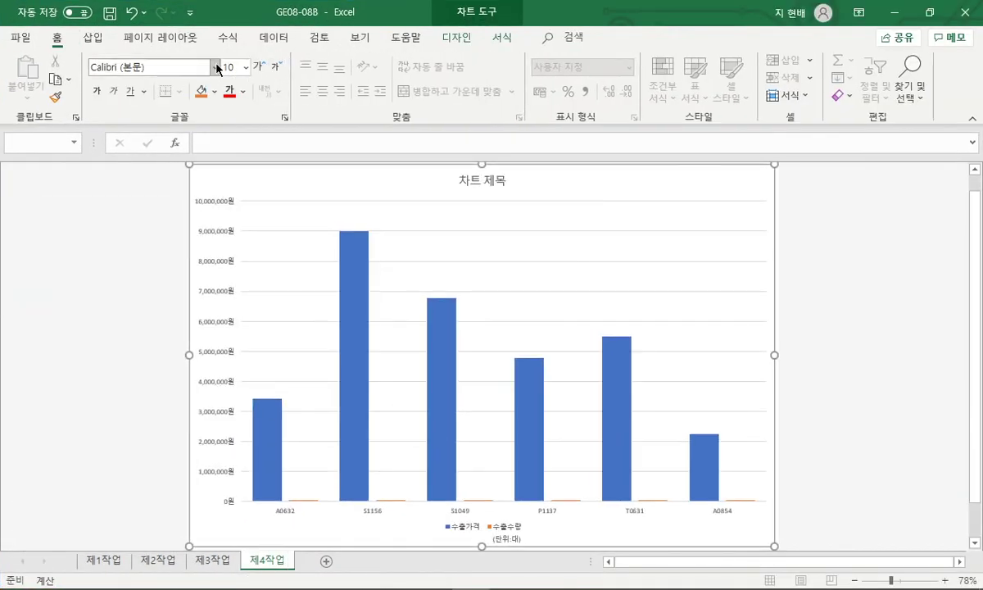
pyautogui.click(215, 67)
pyautogui.scroll(-12, 197, 229)
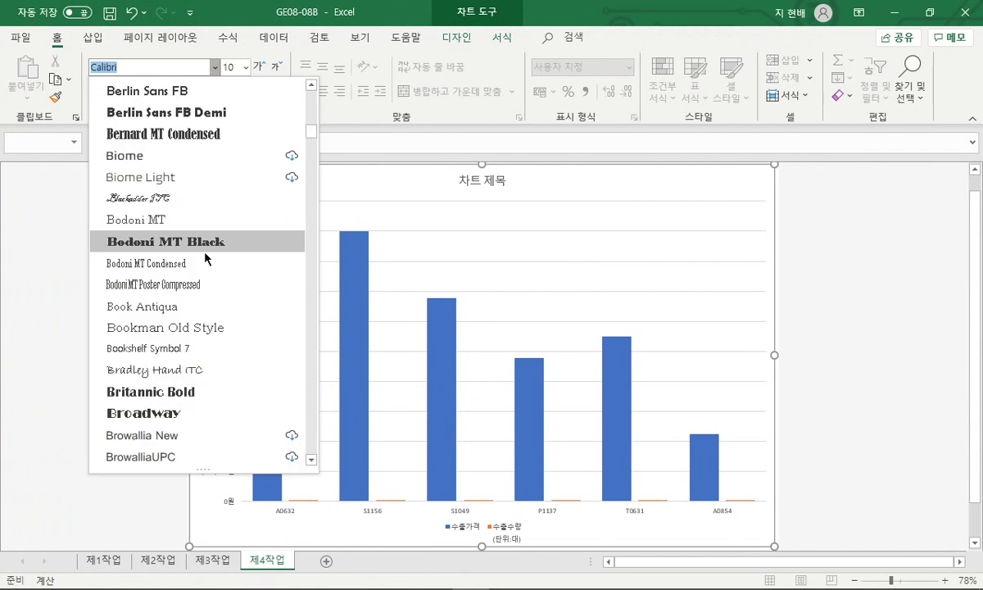
pyautogui.scroll(-20, 202, 251)
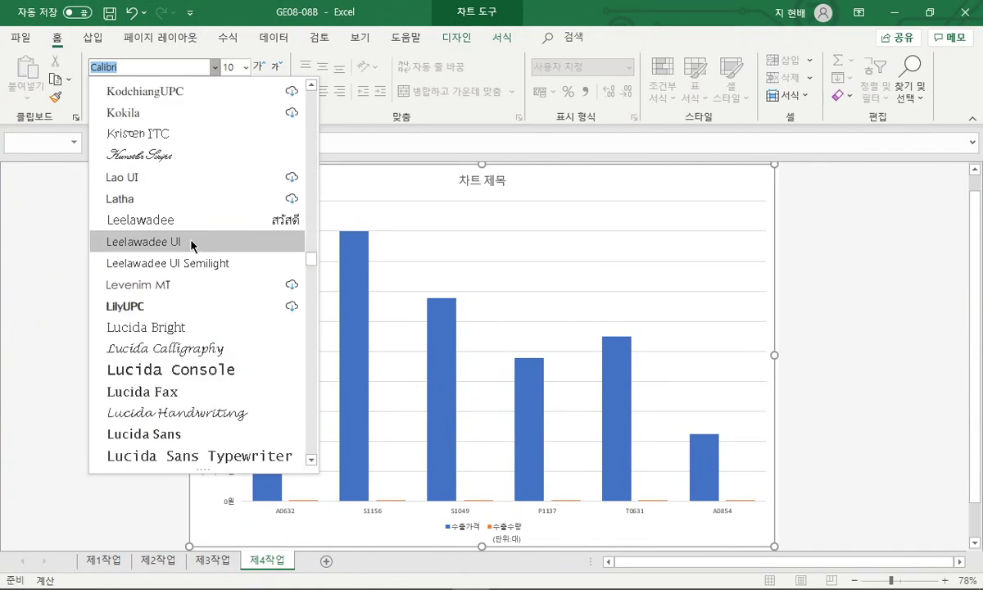
pyautogui.scroll(-20, 192, 246)
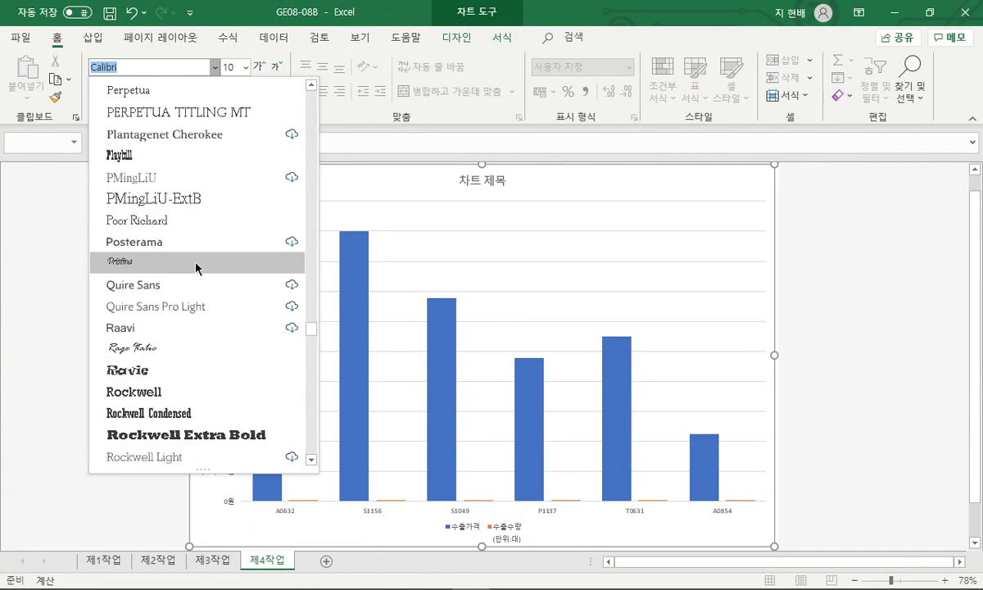
pyautogui.scroll(-20, 198, 271)
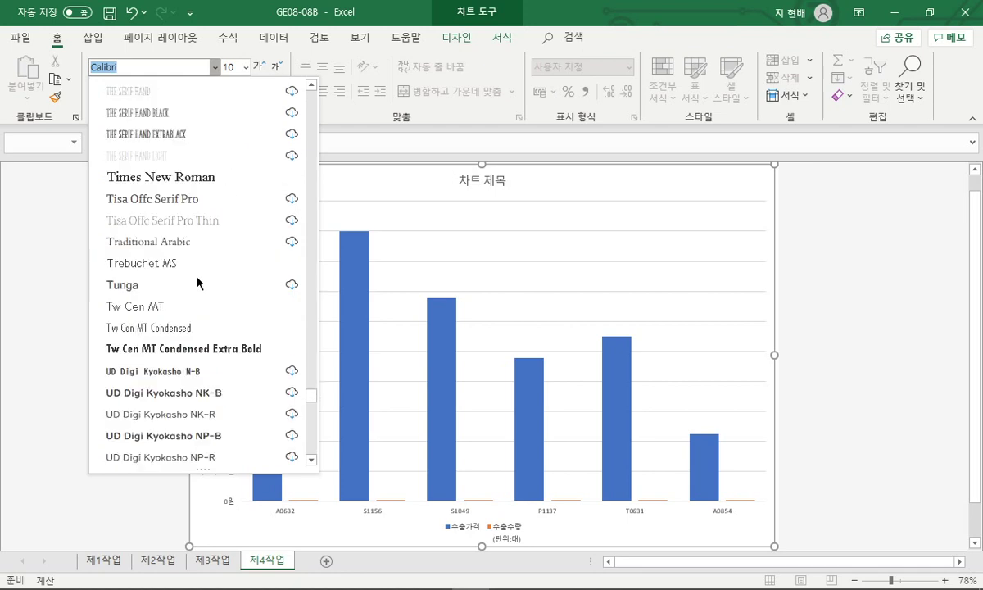
pyautogui.scroll(-5, 198, 285)
pyautogui.click(211, 433)
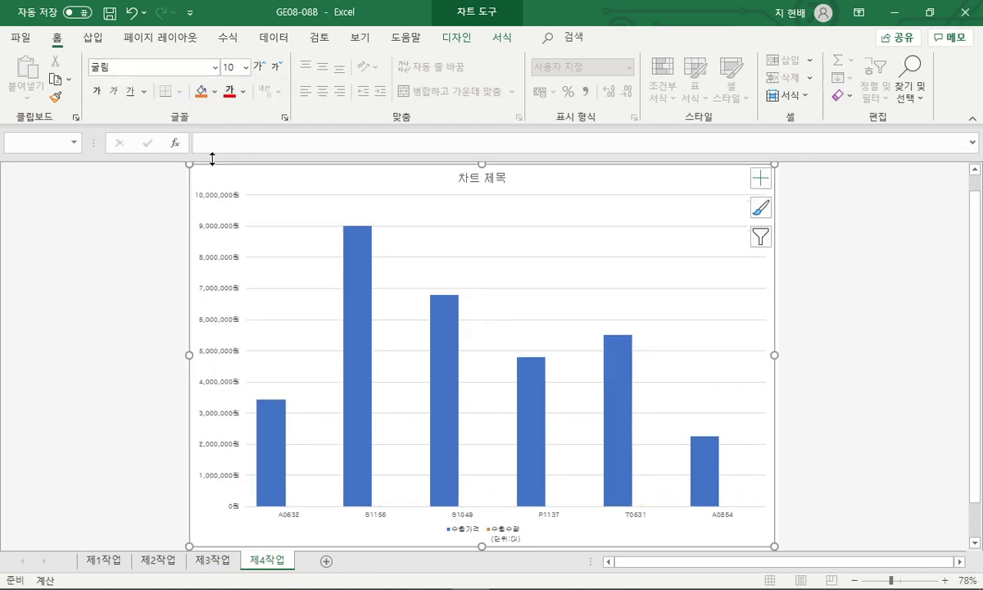
pyautogui.write('11')
pyautogui.press('Return')
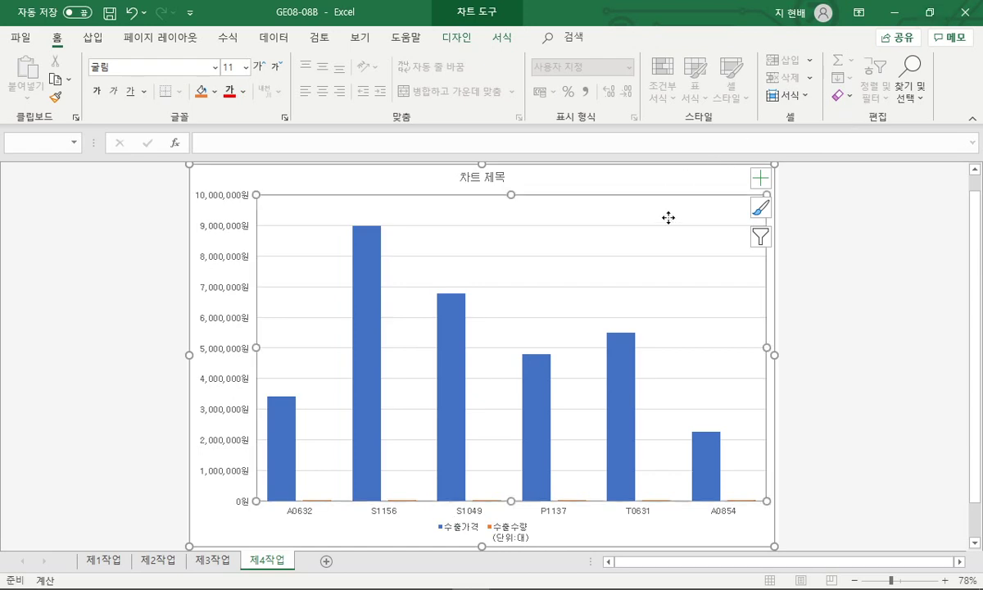
# Step: Place the workbook beside the PDF and fill the chart area with the 분홍 박엽지 texture
pyautogui.press('super+Left')
pyautogui.click(346, 228)
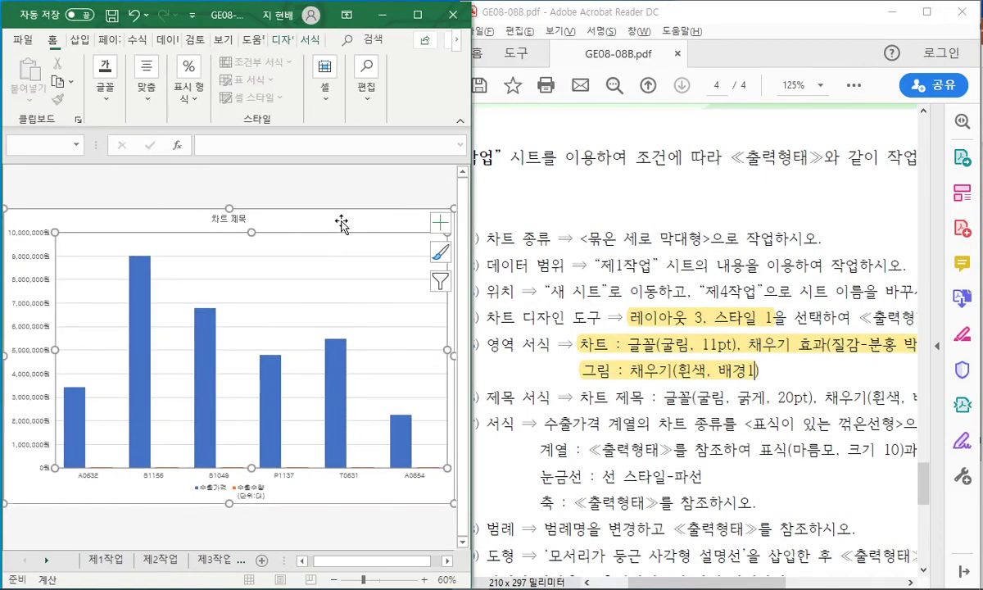
pyautogui.click(325, 219)
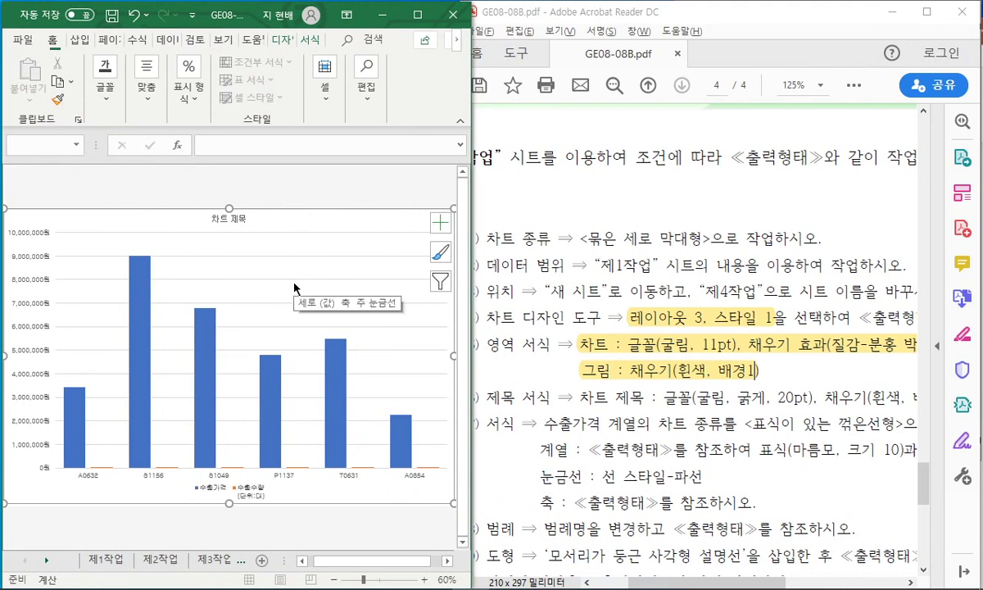
pyautogui.rightClick(299, 219)
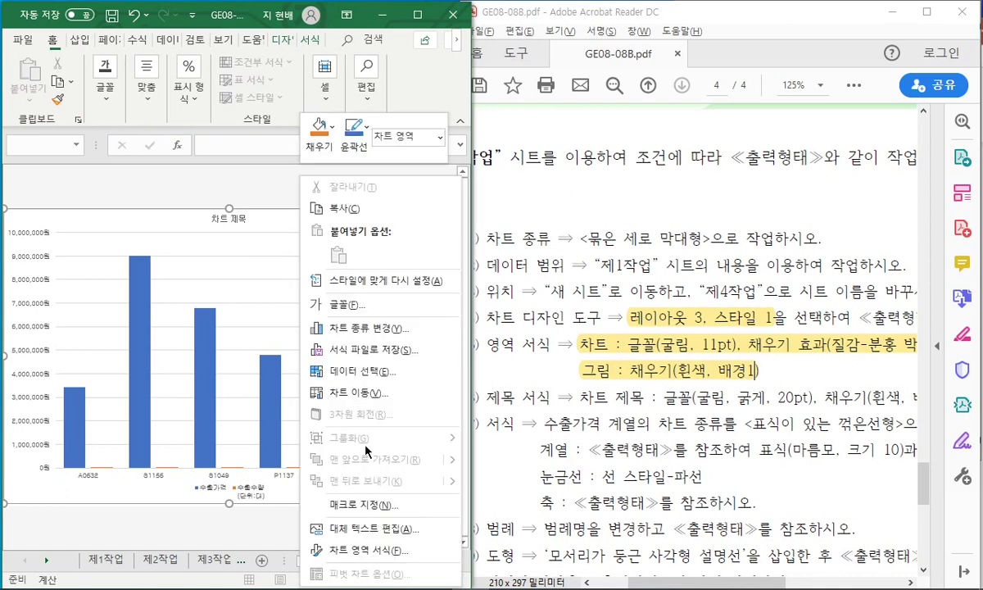
pyautogui.click(370, 550)
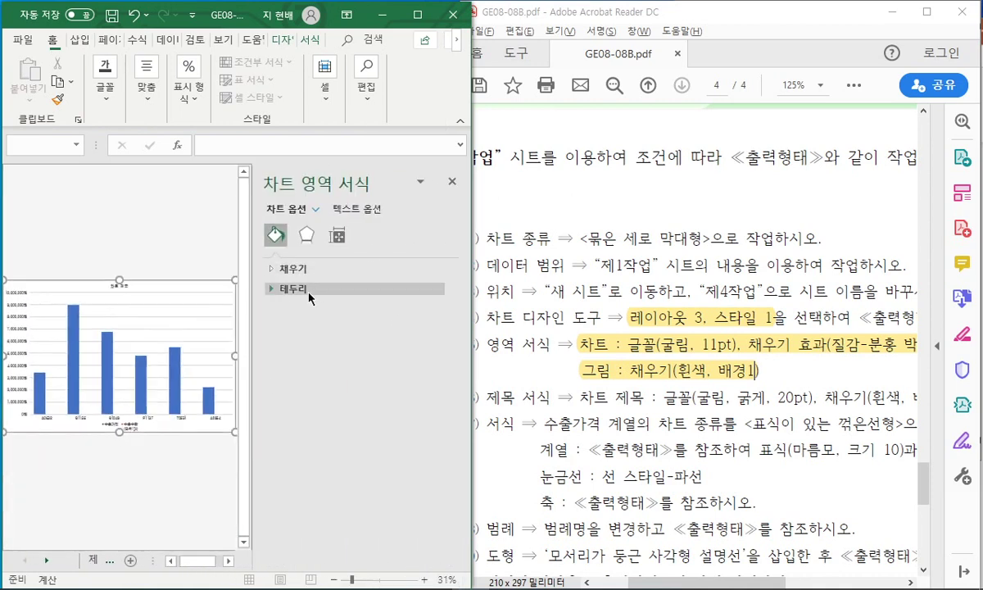
pyautogui.click(295, 270)
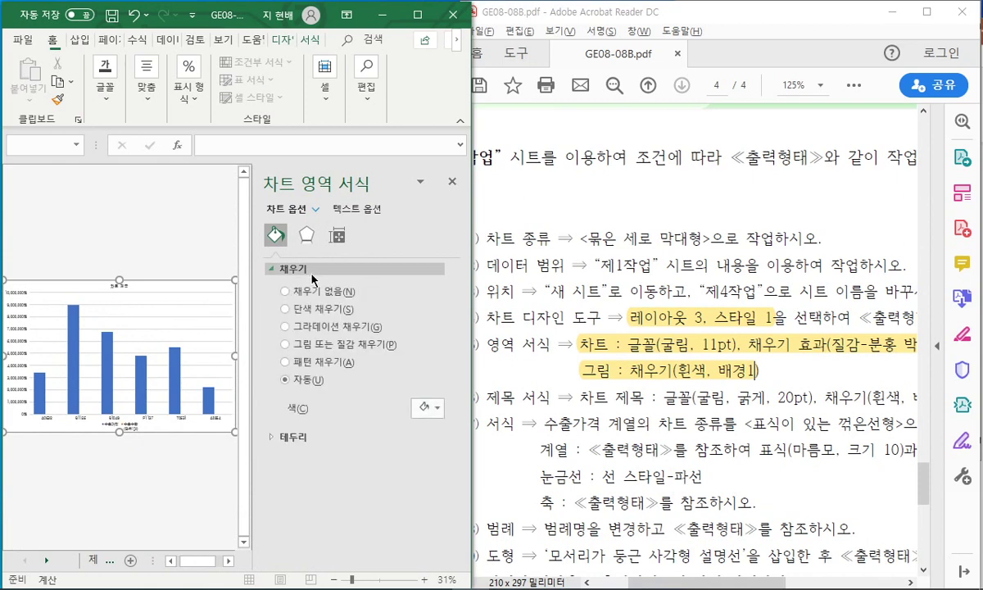
pyautogui.click(335, 345)
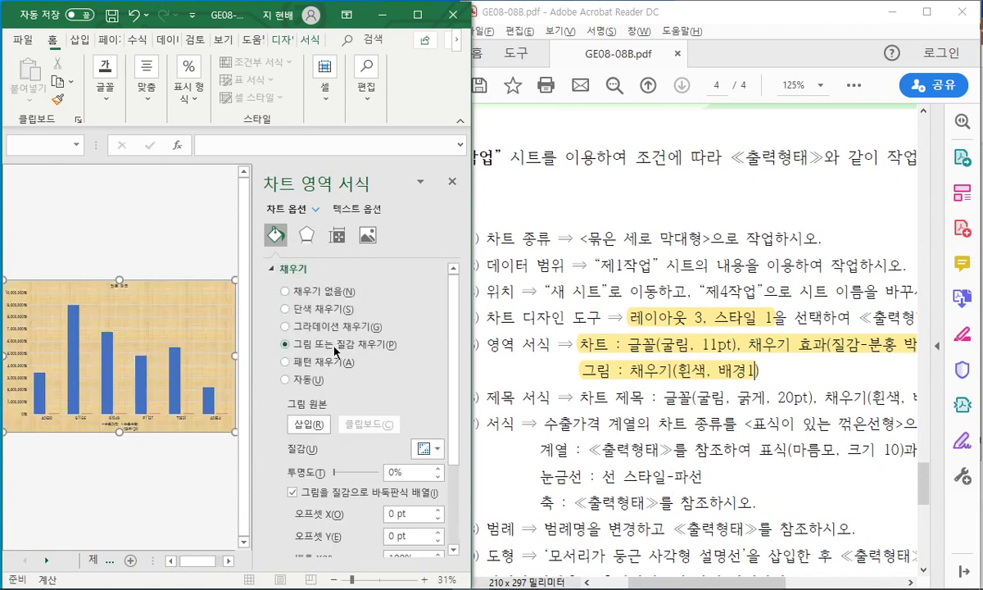
pyautogui.click(425, 455)
pyautogui.click(576, 340)
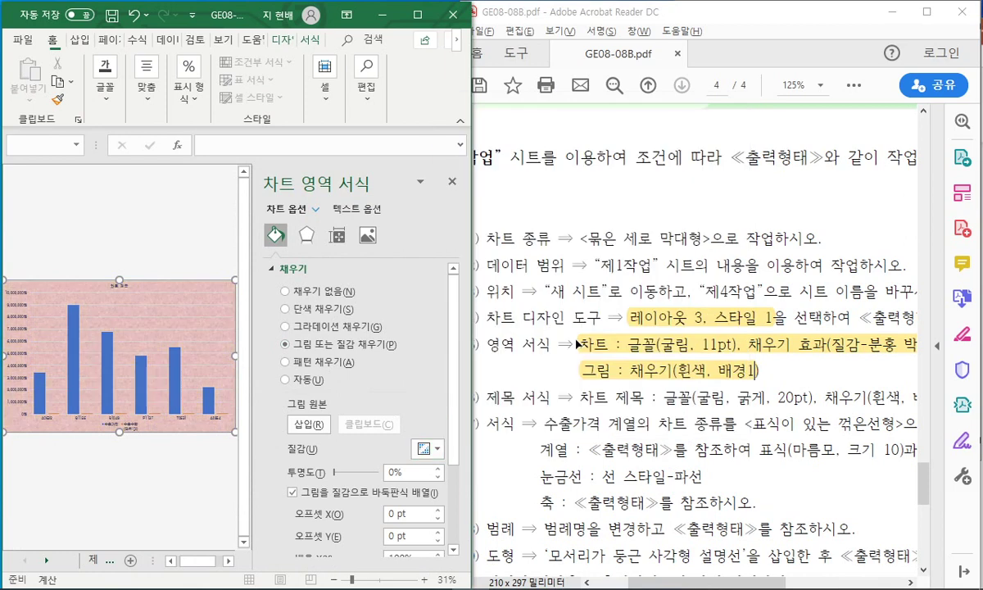
pyautogui.click(455, 181)
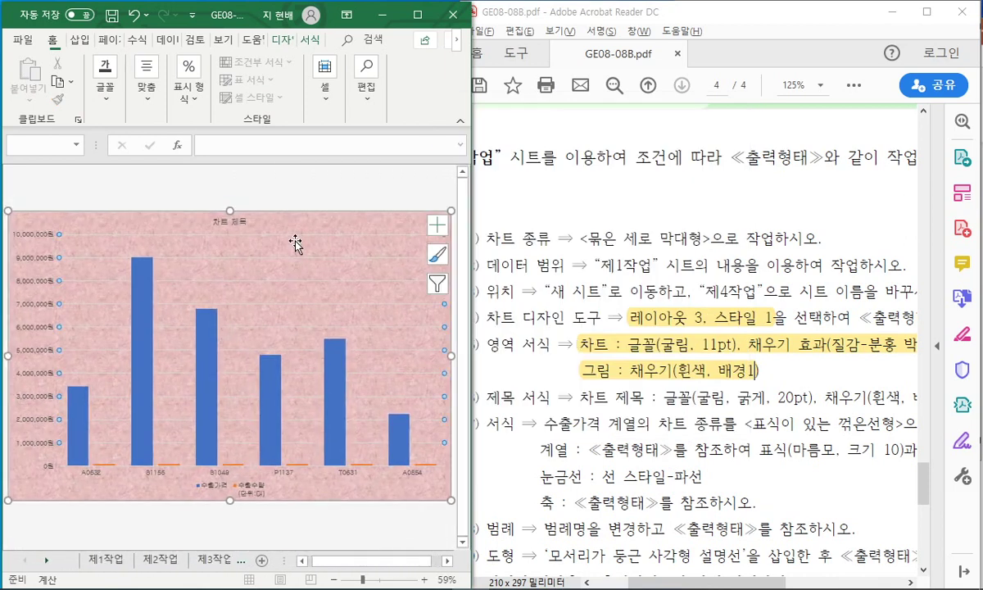
# Step: Give the plot area a solid fill of 흰색, 배경 1 and narrow the formatting pane to enlarge the chart view
pyautogui.rightClick(278, 223)
pyautogui.click(340, 362)
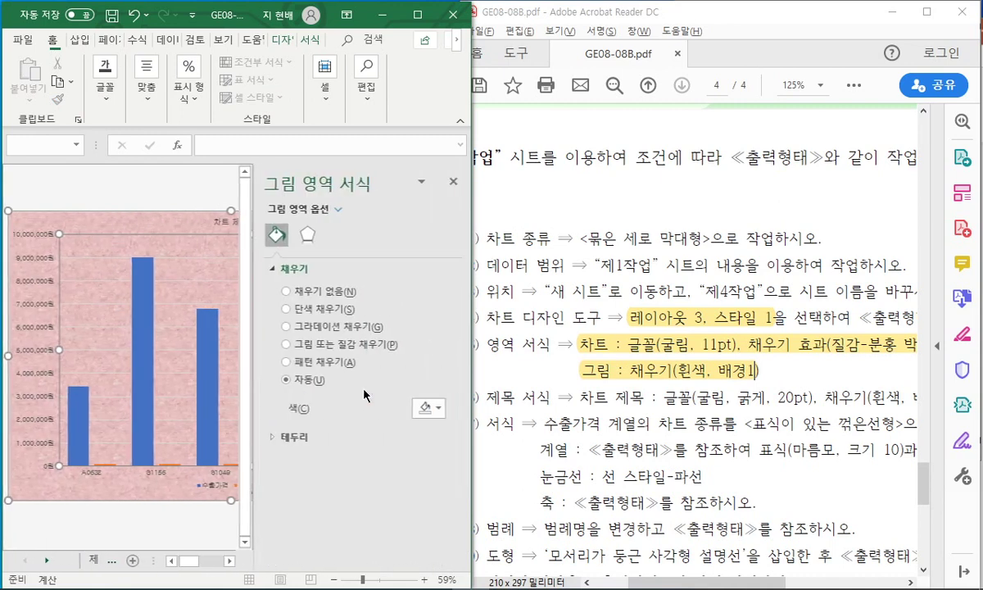
pyautogui.click(319, 292)
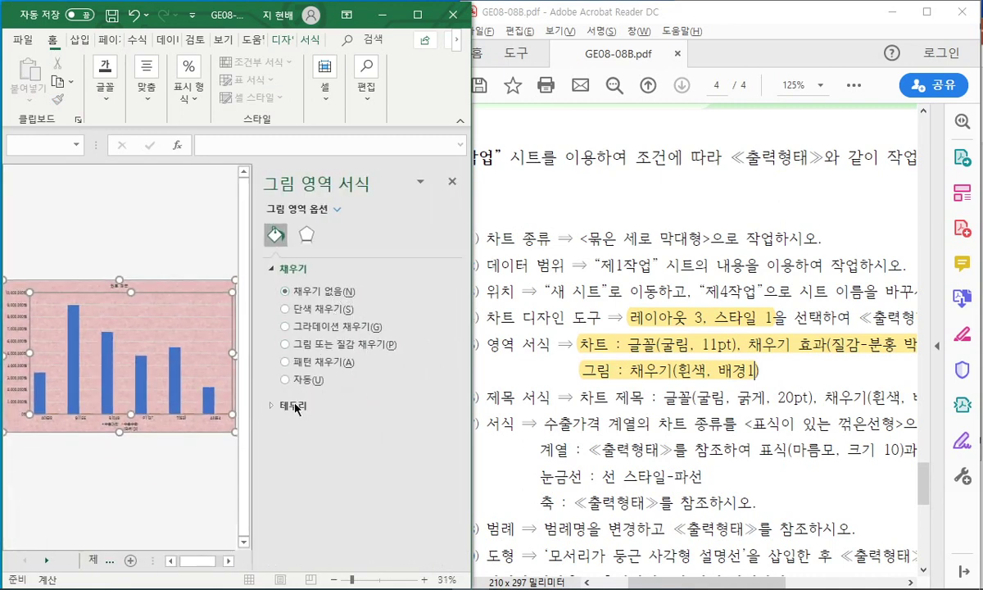
pyautogui.click(323, 309)
pyautogui.click(427, 408)
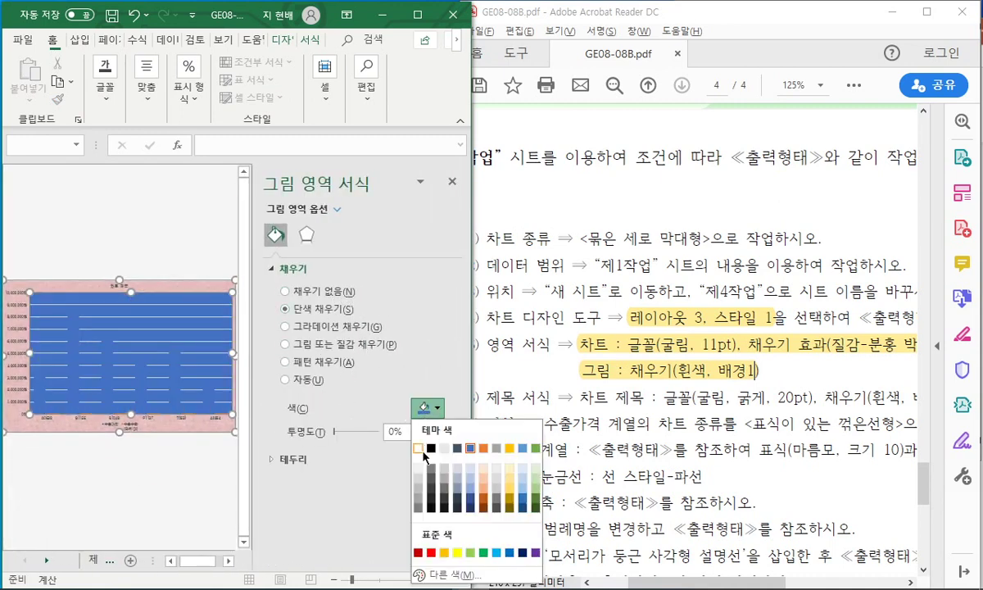
pyautogui.click(418, 449)
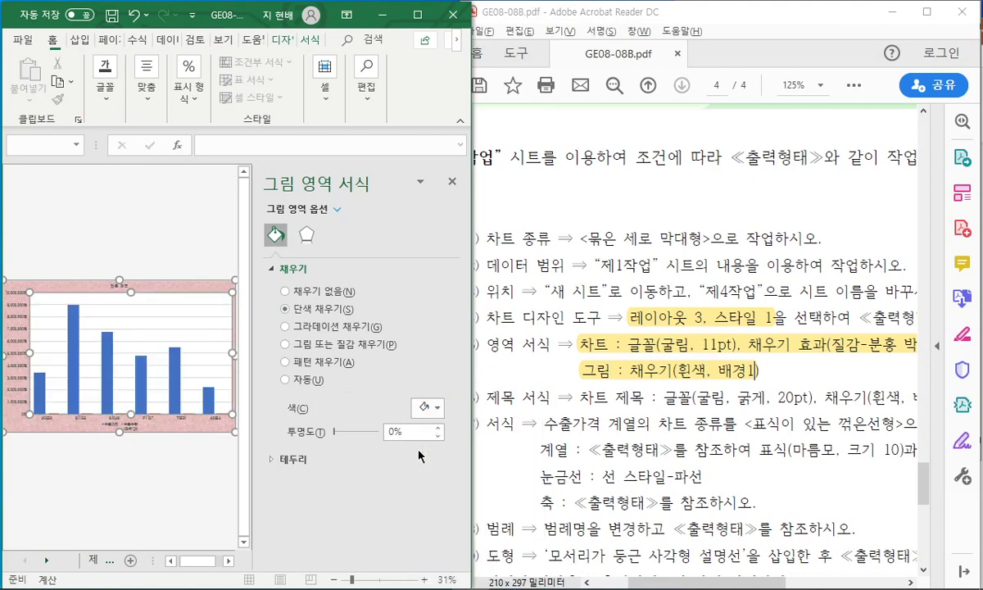
pyautogui.click(254, 463)
pyautogui.moveTo(255, 456); pyautogui.dragTo(310, 454)
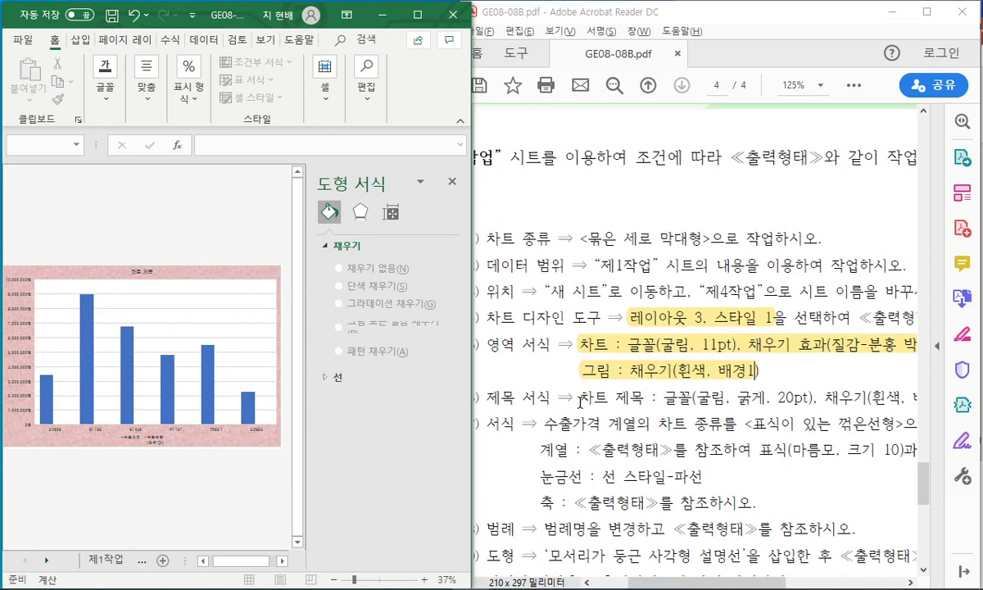
# Step: Highlight the 제목 서식 condition for the chart title's font, fill and border in the PDF
pyautogui.moveTo(472, 346); pyautogui.dragTo(461, 345)
pyautogui.scroll(-1, 679, 391)
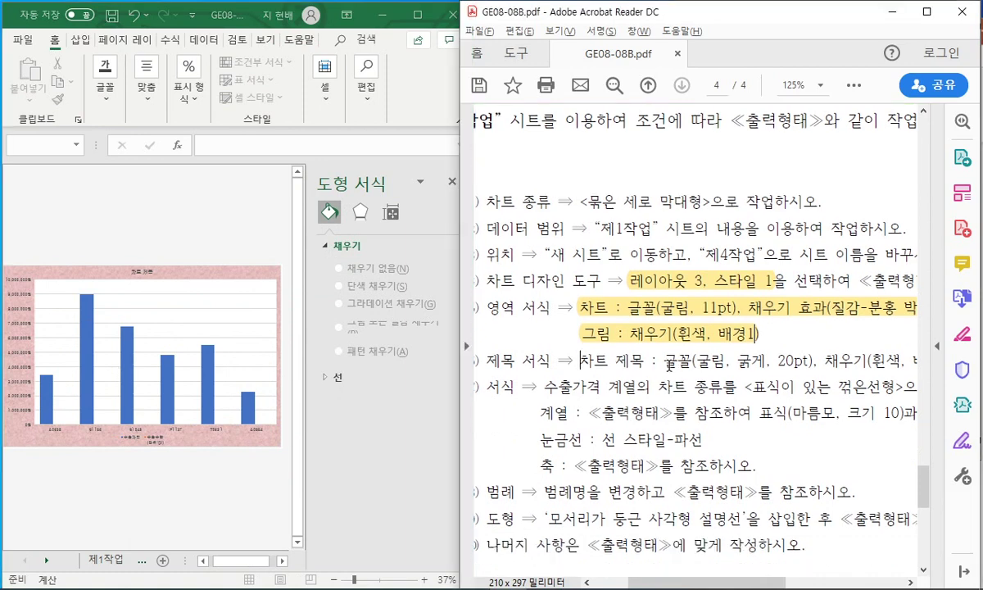
pyautogui.moveTo(585, 358); pyautogui.dragTo(918, 361)
pyautogui.moveTo(704, 583); pyautogui.dragTo(771, 578)
pyautogui.click(901, 355)
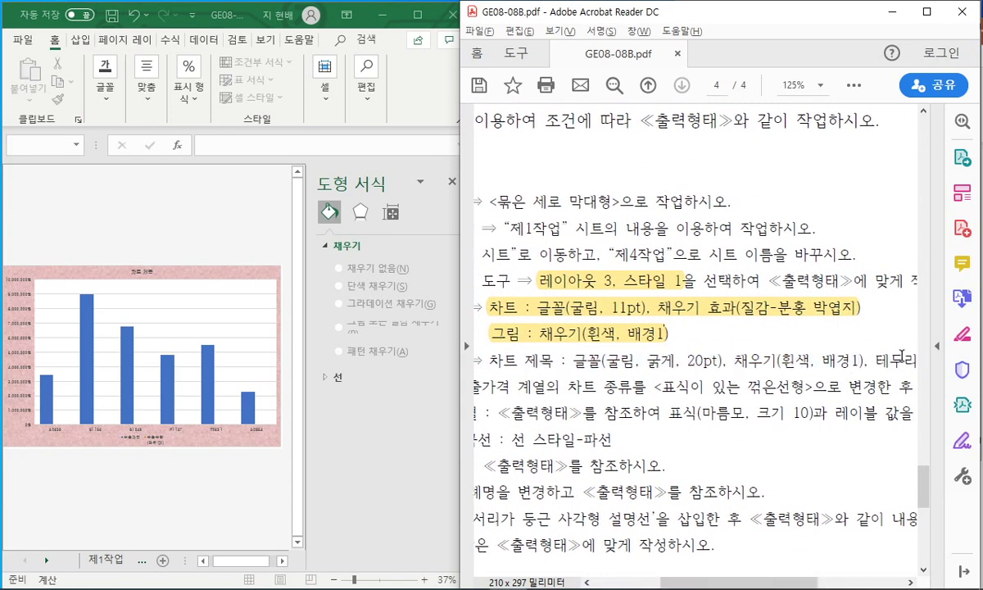
pyautogui.moveTo(905, 358); pyautogui.dragTo(480, 360)
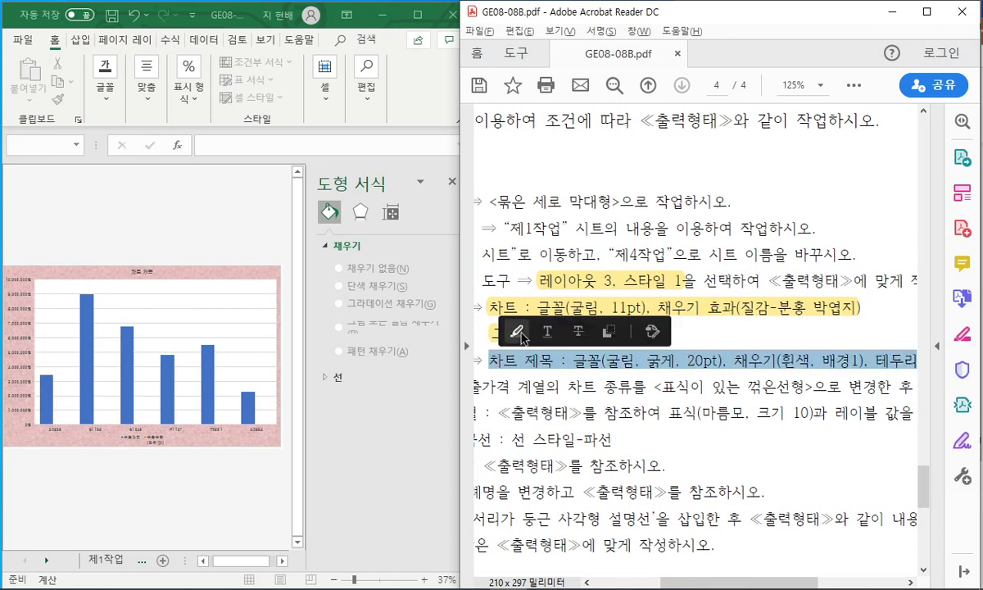
pyautogui.click(488, 314)
# Step: Format the chart title text as bold 20 pt
pyautogui.click(133, 272)
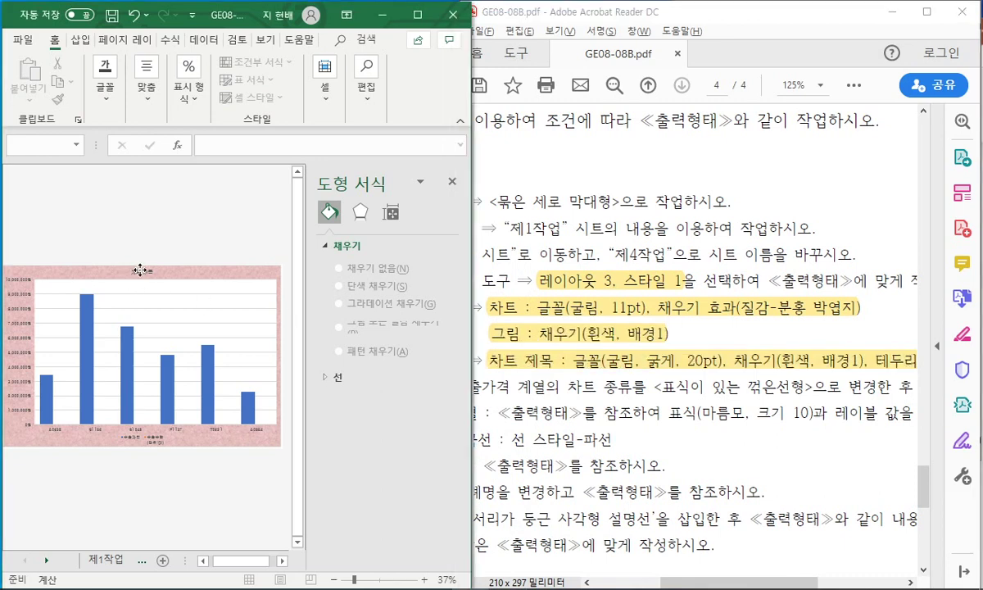
pyautogui.click(105, 88)
pyautogui.click(249, 143)
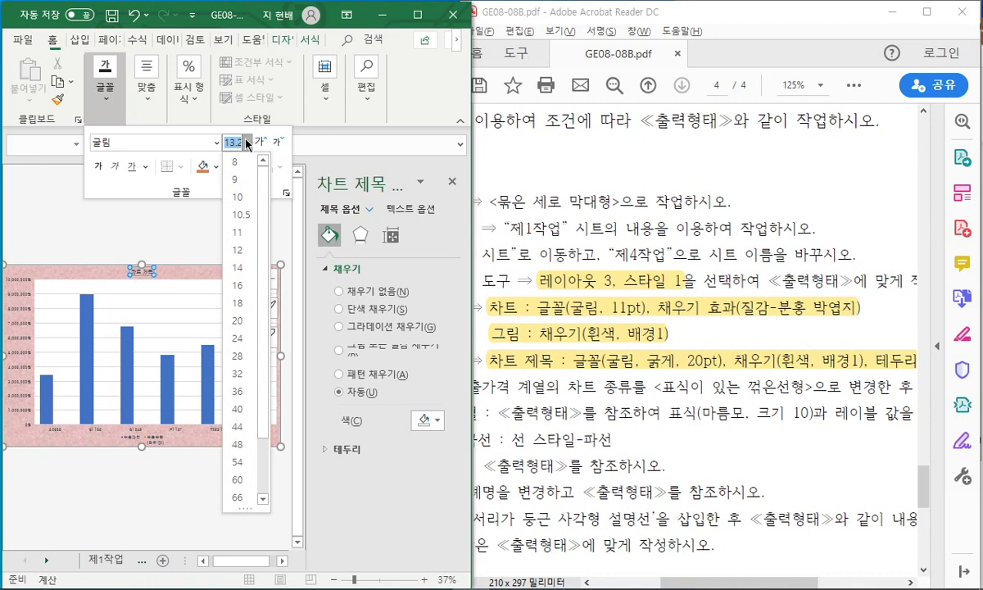
pyautogui.click(236, 321)
pyautogui.click(98, 167)
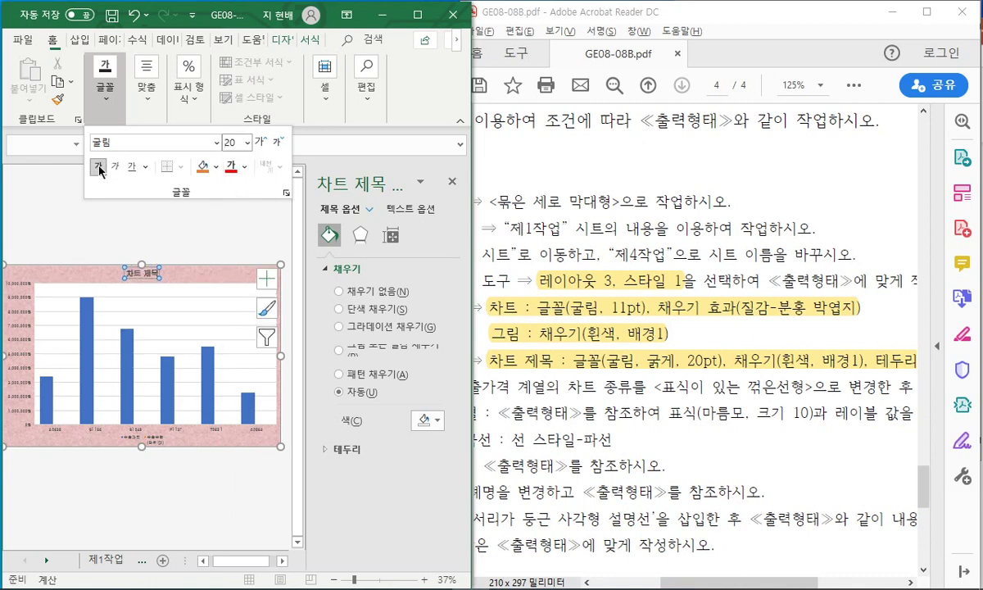
# Step: Give the chart title box a solid fill of 흰색, 배경 1
pyautogui.click(145, 234)
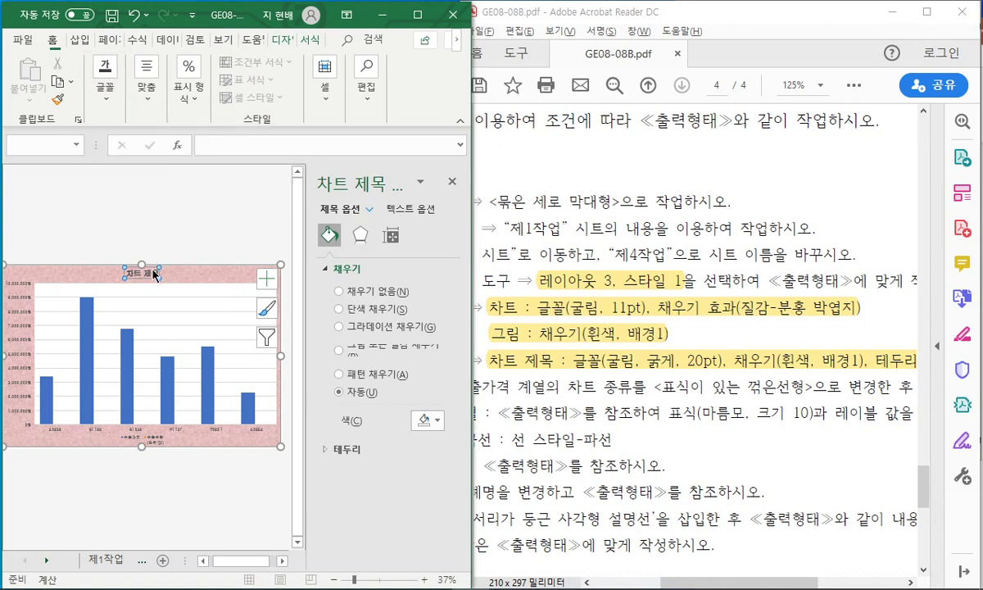
pyautogui.click(365, 308)
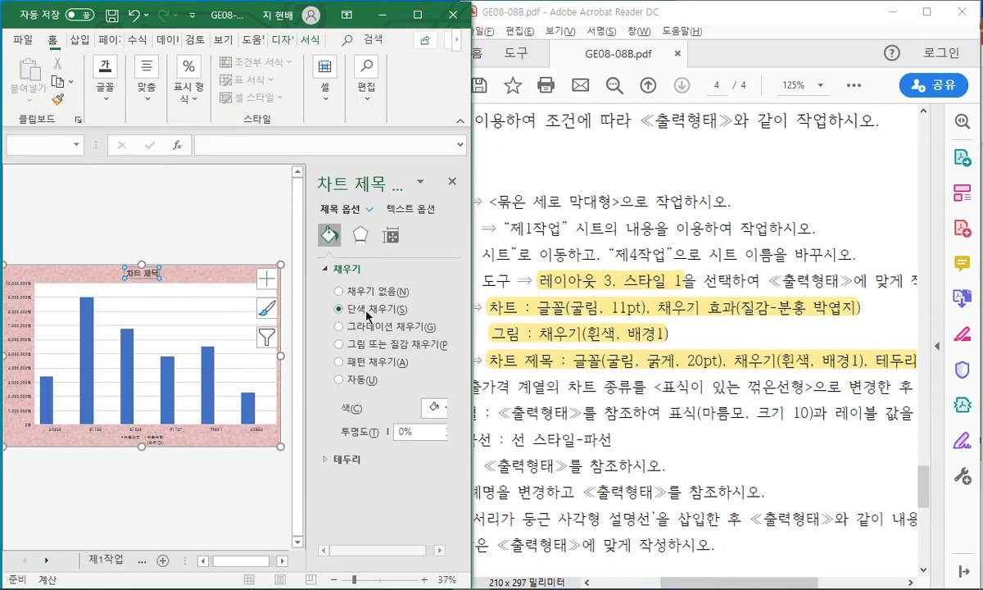
pyautogui.click(426, 410)
pyautogui.click(423, 449)
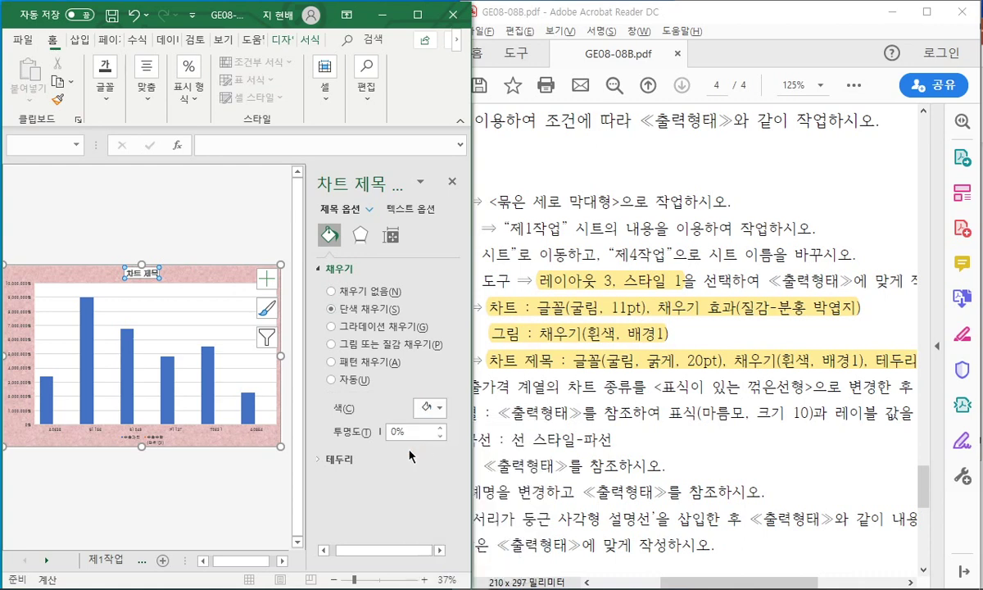
# Step: Give the chart title box a solid black border line
pyautogui.click(393, 461)
pyautogui.click(331, 499)
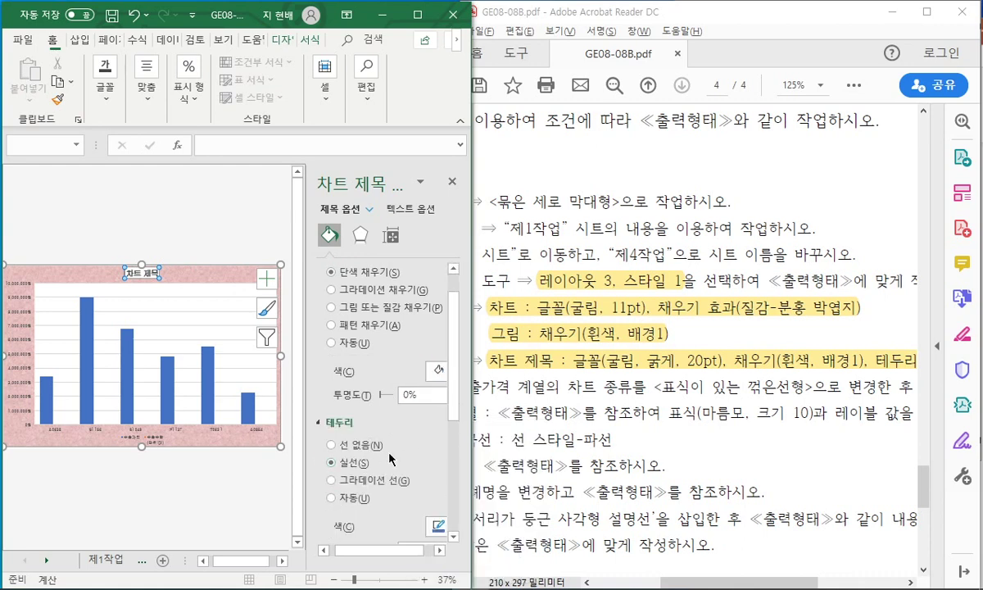
pyautogui.scroll(-2, 344, 458)
pyautogui.click(421, 490)
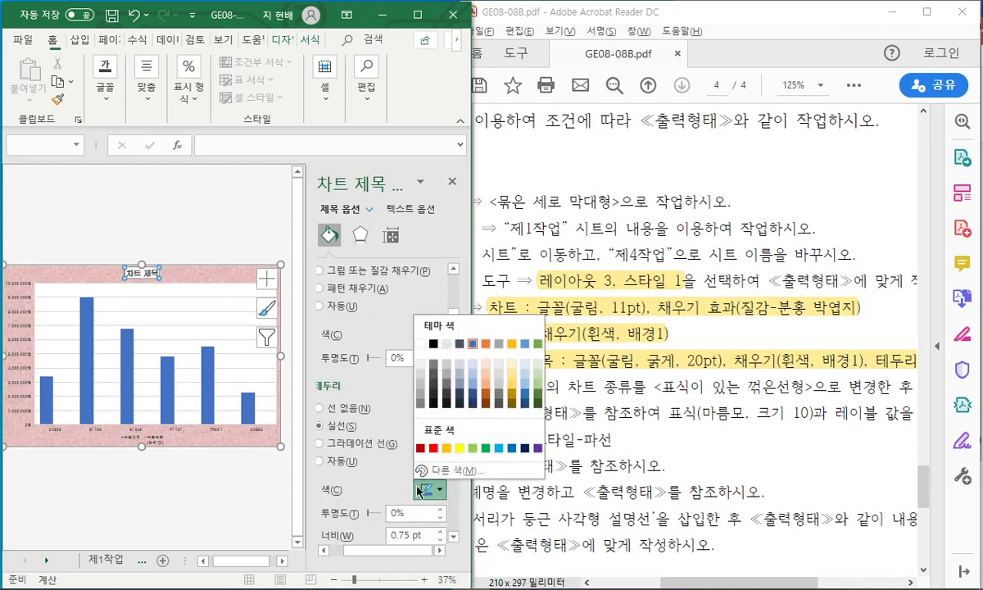
pyautogui.click(433, 343)
# Step: Replace the chart title text with 소형 승용 및 승합 중고 자동차 수출 현황, as in the PDF's sample chart
pyautogui.click(810, 393)
pyautogui.scroll(-3, 739, 392)
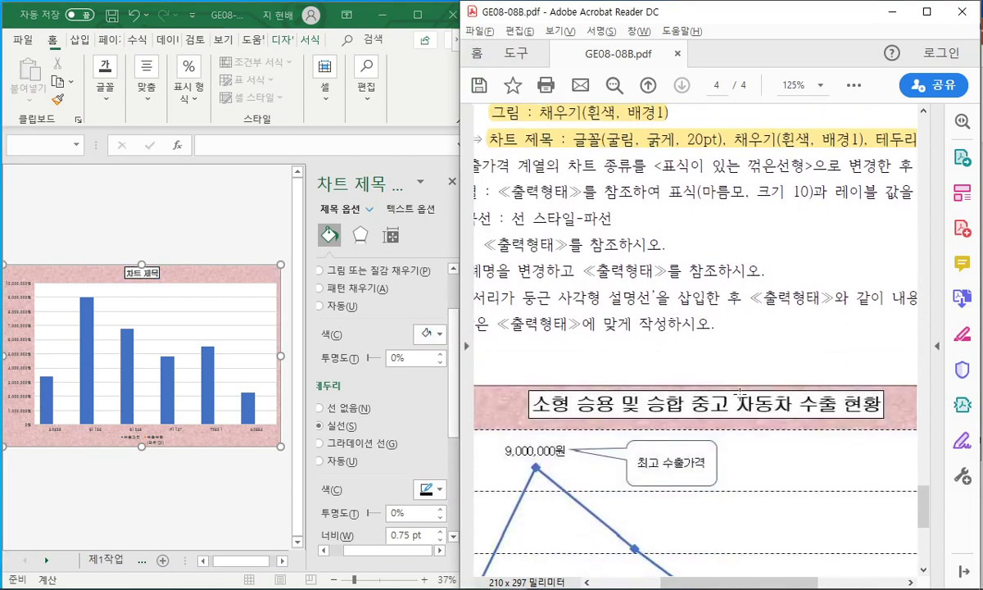
pyautogui.click(130, 272)
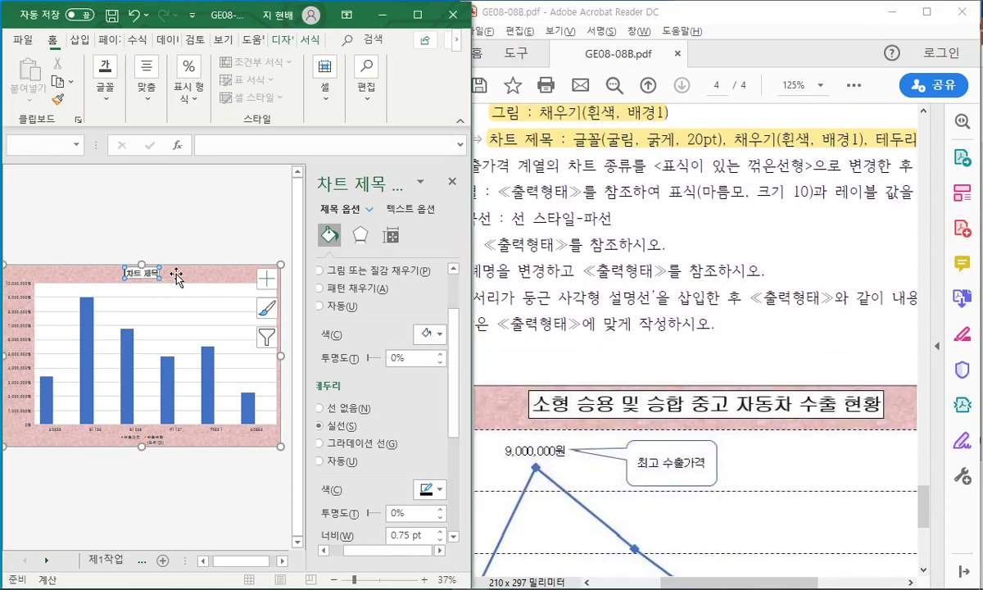
pyautogui.moveTo(130, 271); pyautogui.dragTo(160, 272)
pyautogui.press('Delete')
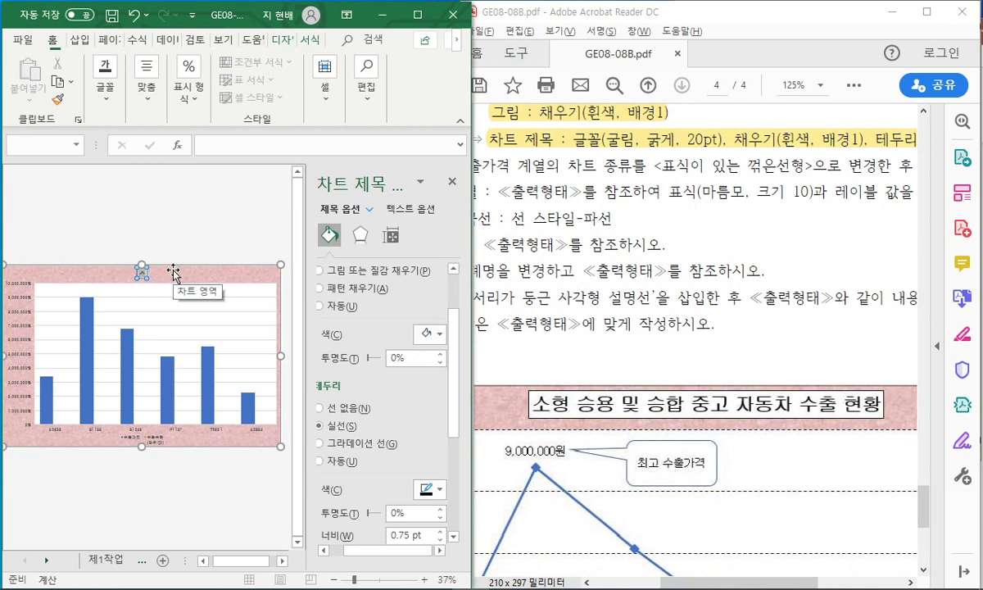
pyautogui.write('소형 승용 및')
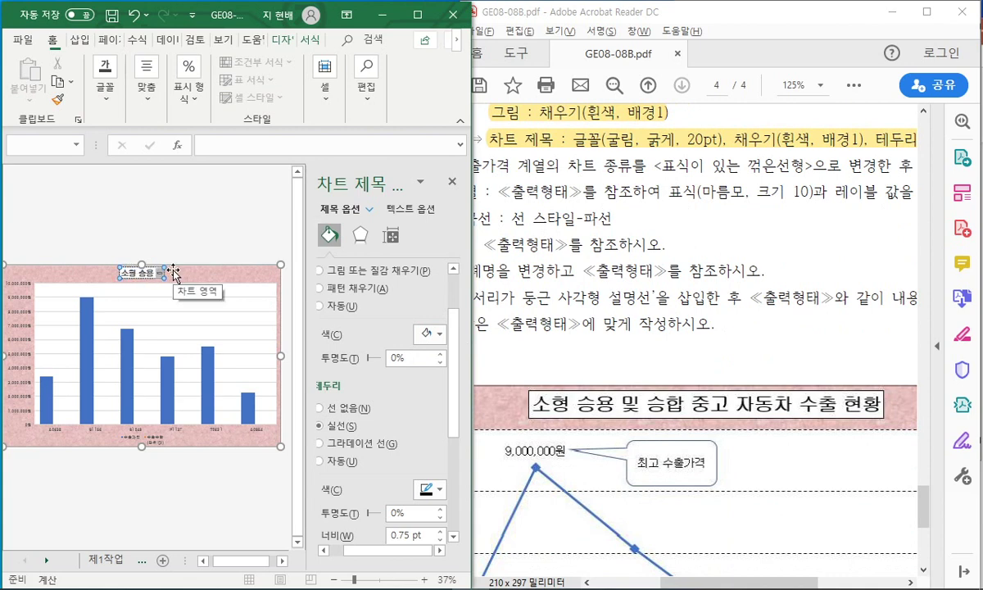
pyautogui.write(' 승합 중고 자동')
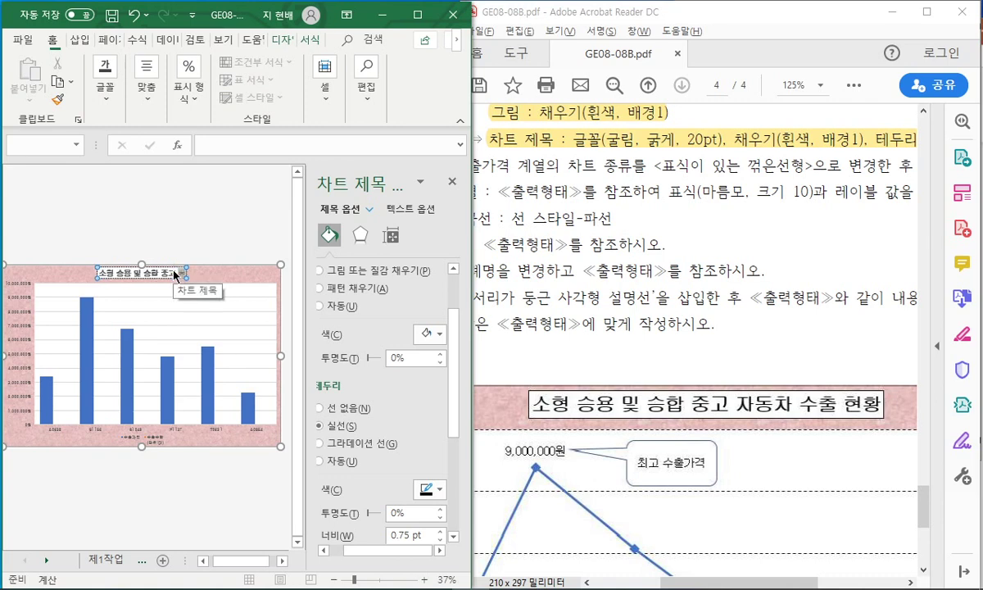
pyautogui.write('차 수출 현')
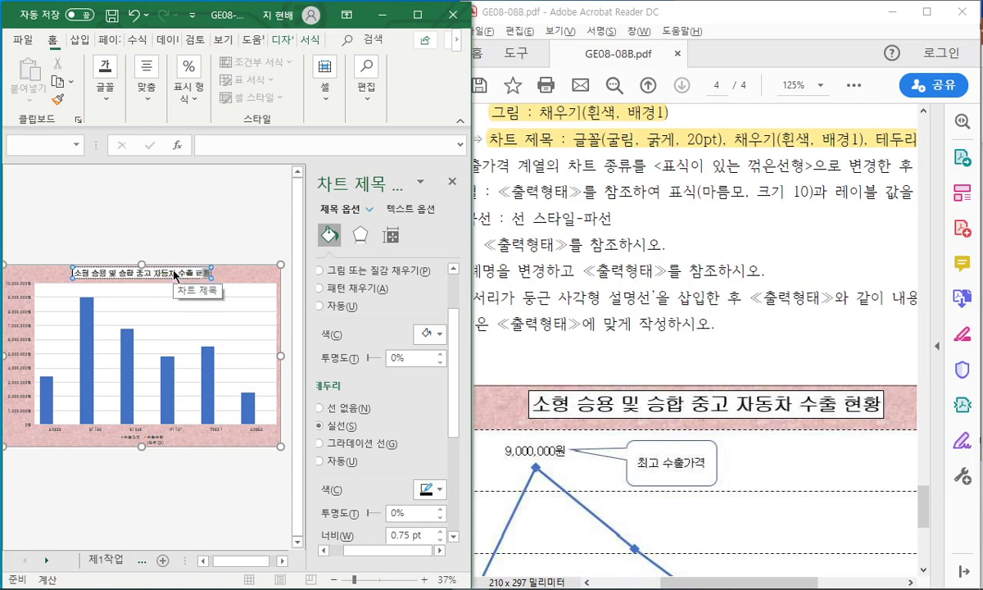
# Step: Narrow the PDF window and zoom its page to 100%, and widen the workbook window to enlarge the chart
pyautogui.click(643, 351)
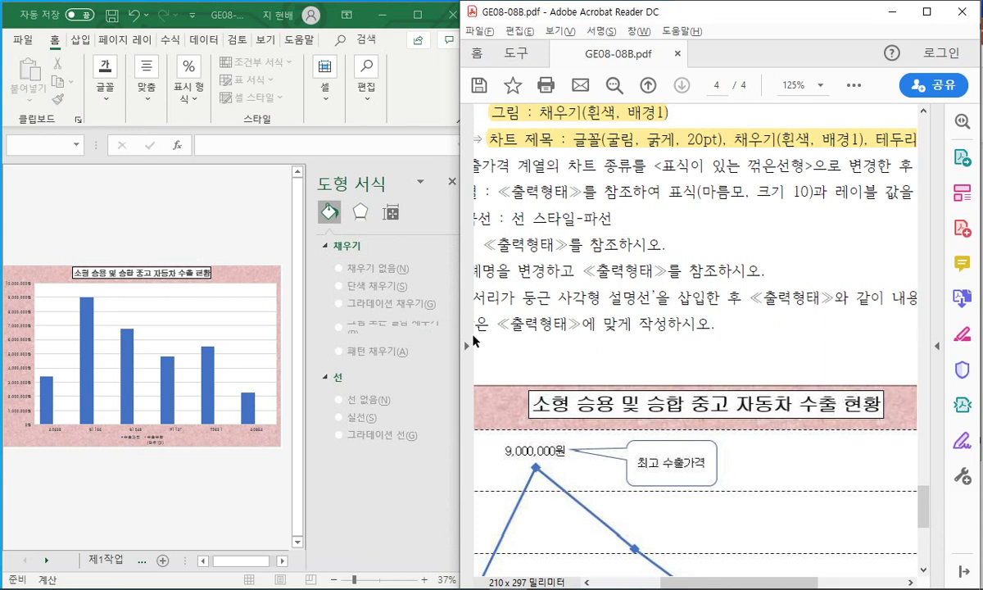
pyautogui.moveTo(471, 329); pyautogui.dragTo(523, 327)
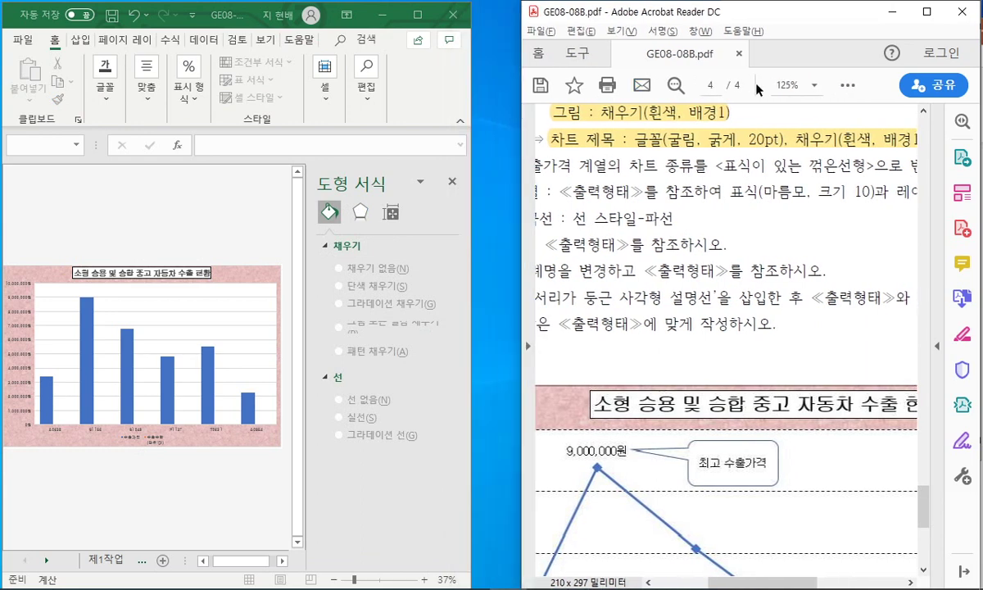
pyautogui.keyDown('ctrl'); pyautogui.scroll(-1, 655, 190); pyautogui.keyUp('ctrl')
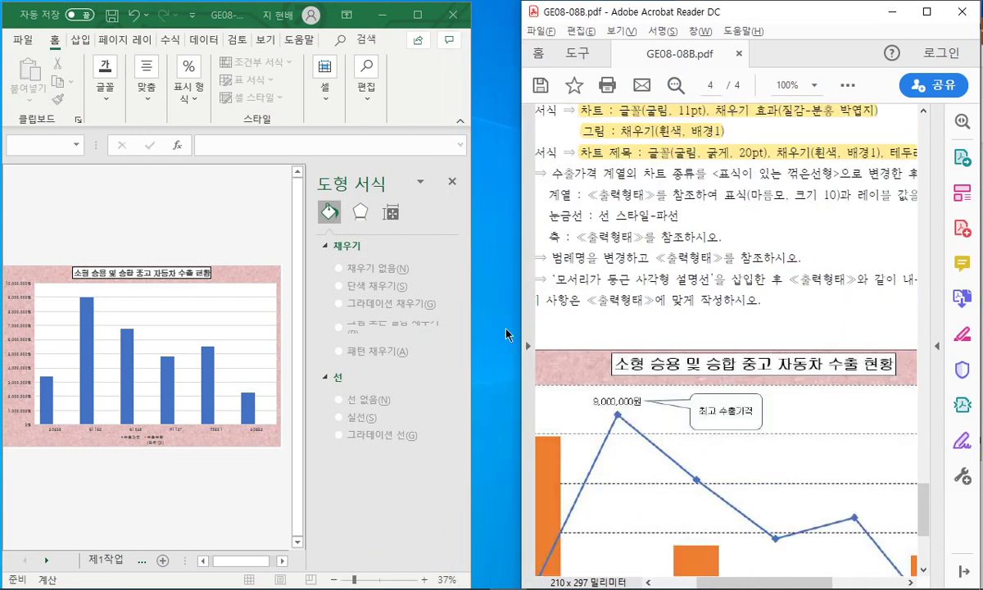
pyautogui.moveTo(473, 329); pyautogui.dragTo(639, 330)
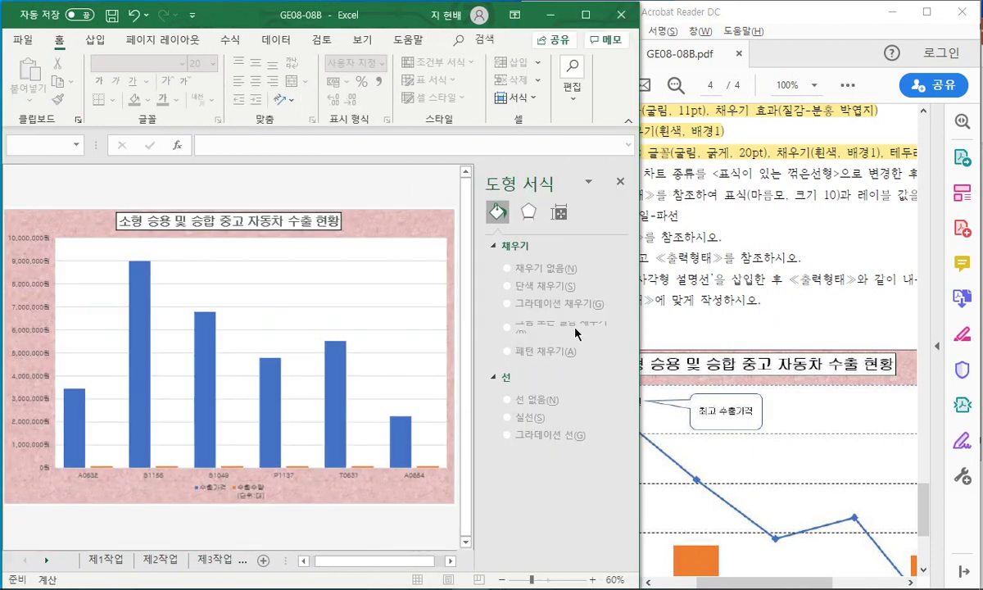
# Step: Highlight the PDF condition 수출가격 계열의 차트 종류를 <표식이 있는 꺾은선형>
pyautogui.click(676, 280)
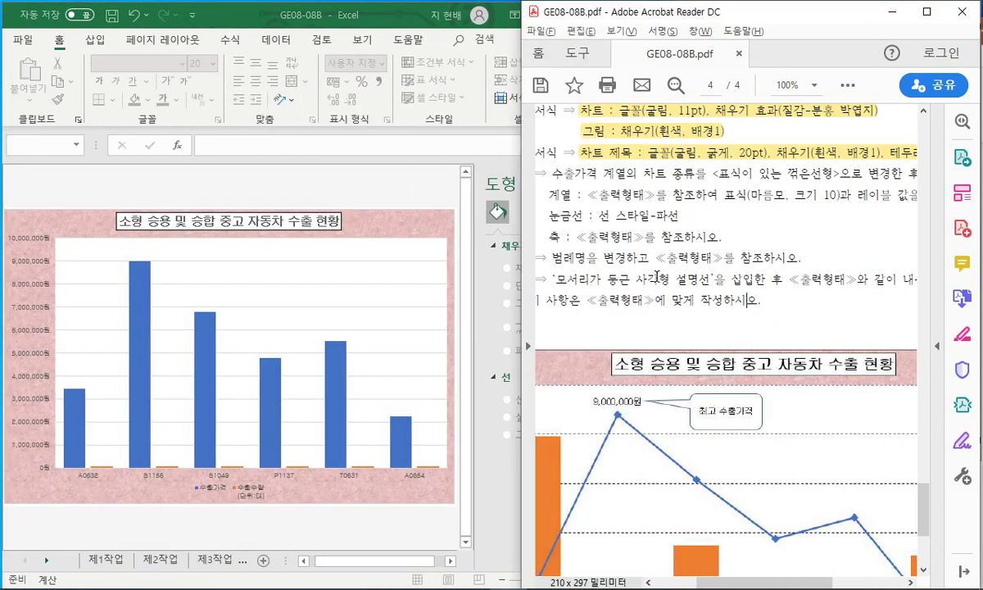
pyautogui.moveTo(716, 582)
pyautogui.mouseDown()
pyautogui.moveTo(705, 583)
pyautogui.moveTo(724, 583)
pyautogui.mouseUp()
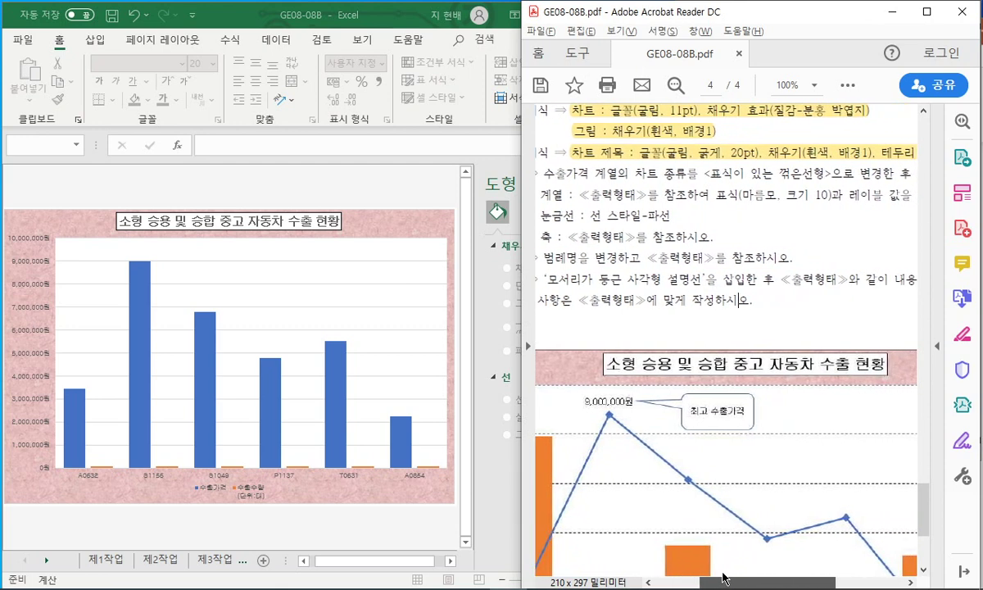
pyautogui.moveTo(668, 172)
pyautogui.mouseDown()
pyautogui.moveTo(786, 173)
pyautogui.moveTo(538, 174)
pyautogui.mouseUp()
pyautogui.click(771, 164)
pyautogui.click(573, 147)
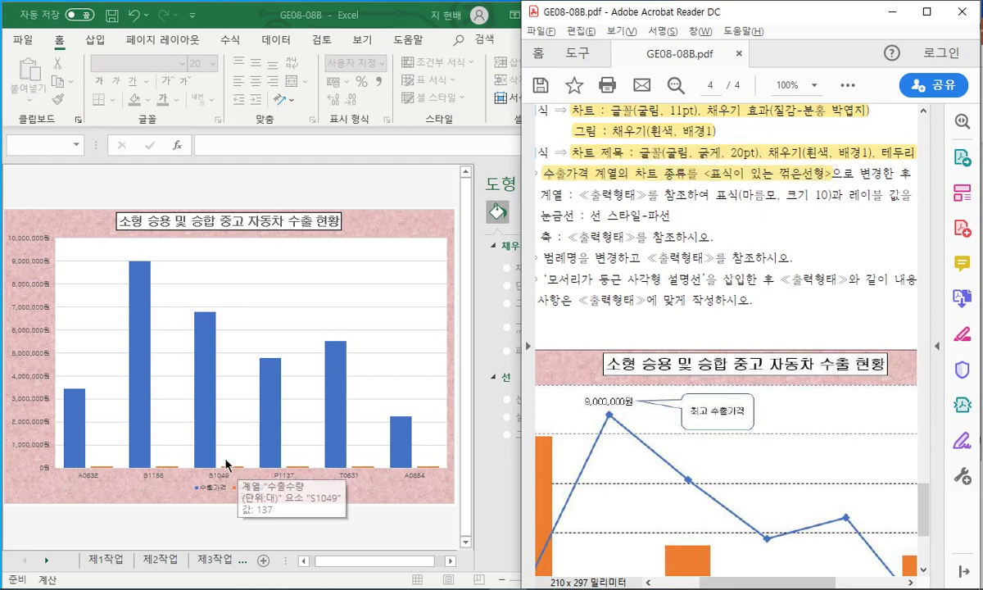
# Step: Change the 수출가격 series to 표식이 있는 꺾은선형 and plot it on the secondary axis
pyautogui.click(205, 426)
pyautogui.click(204, 391)
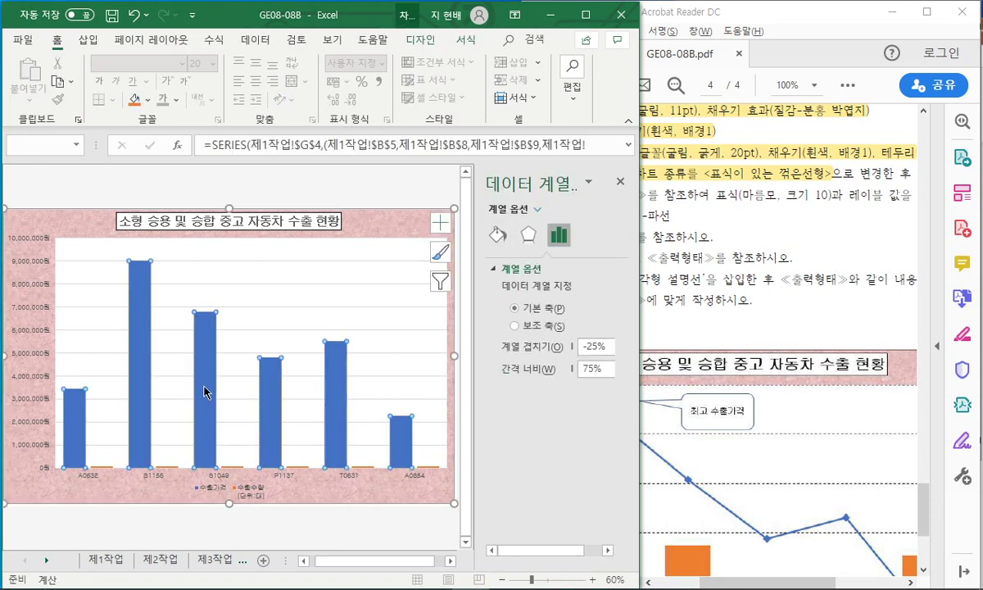
pyautogui.rightClick(205, 394)
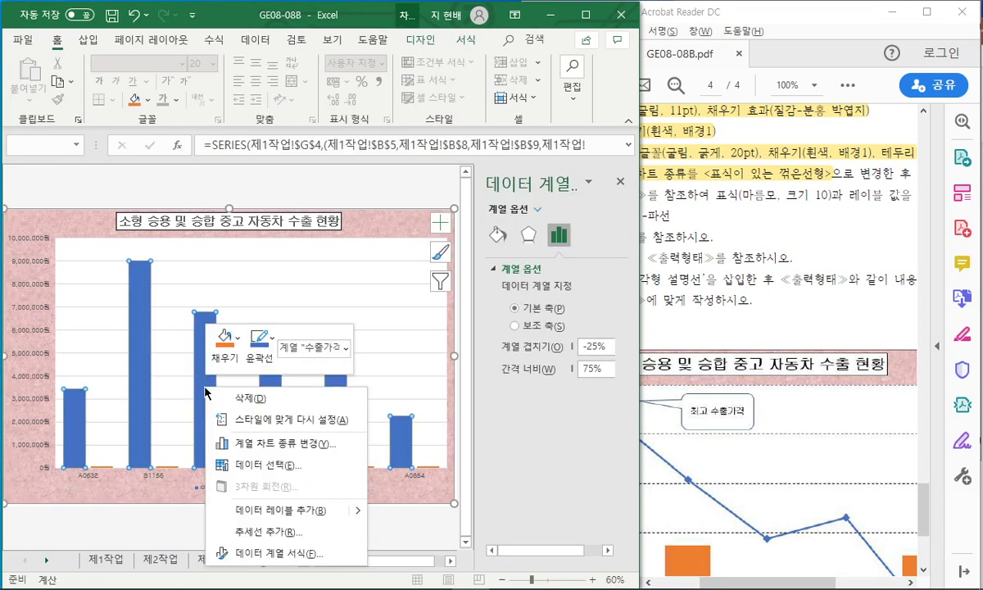
pyautogui.click(318, 443)
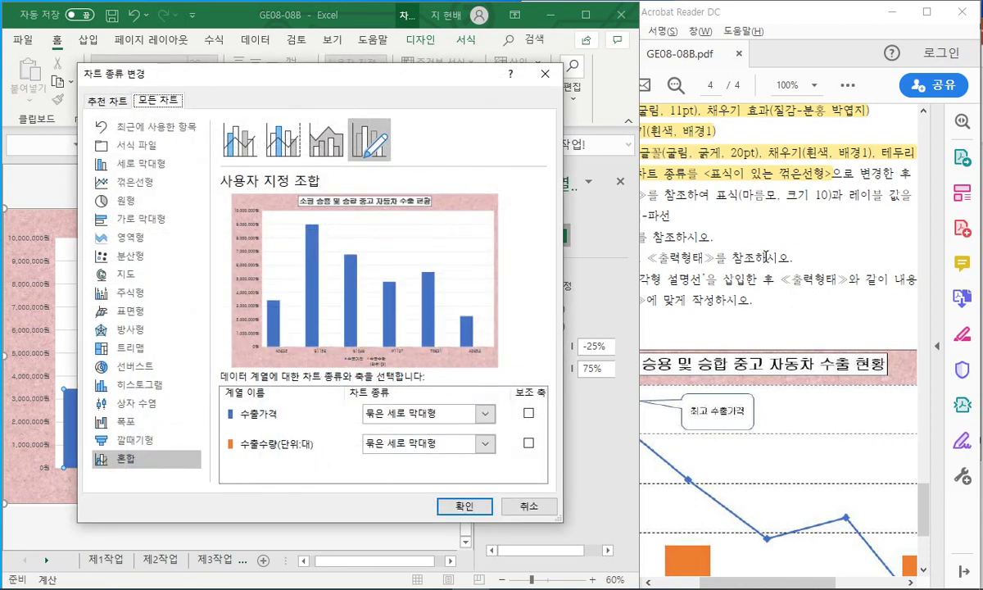
pyautogui.click(483, 415)
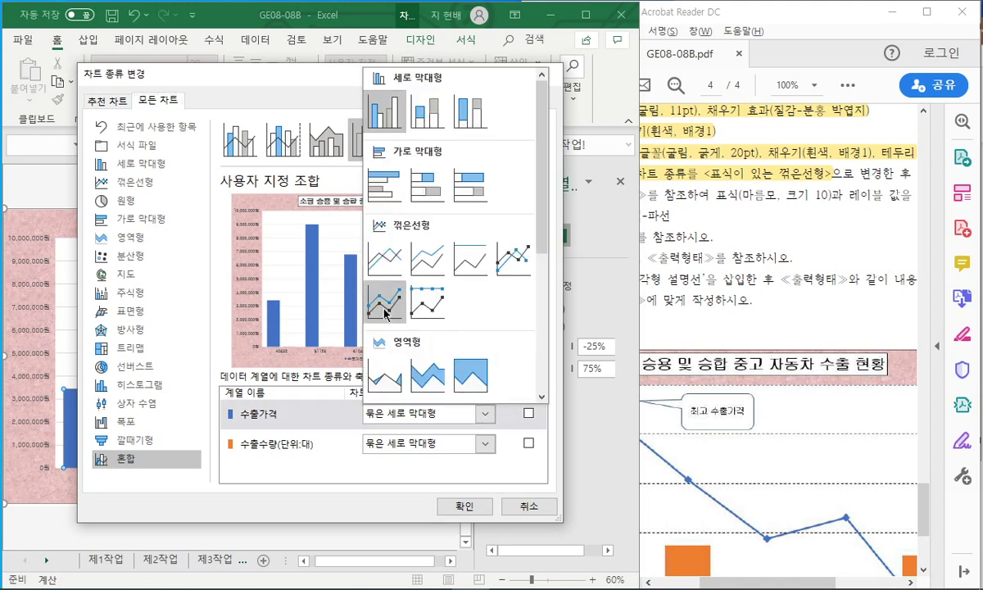
pyautogui.click(506, 267)
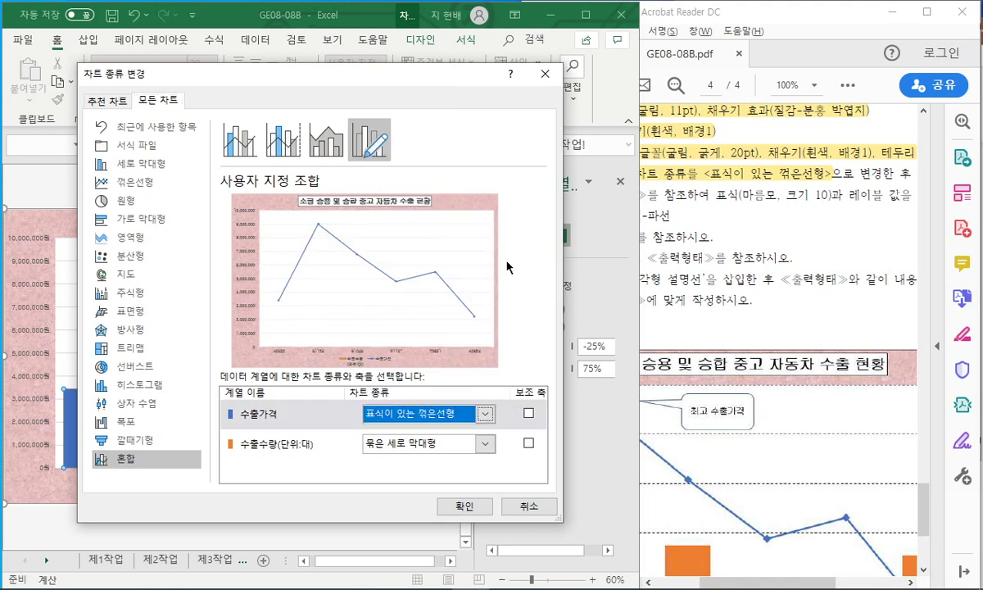
pyautogui.click(529, 413)
pyautogui.click(464, 506)
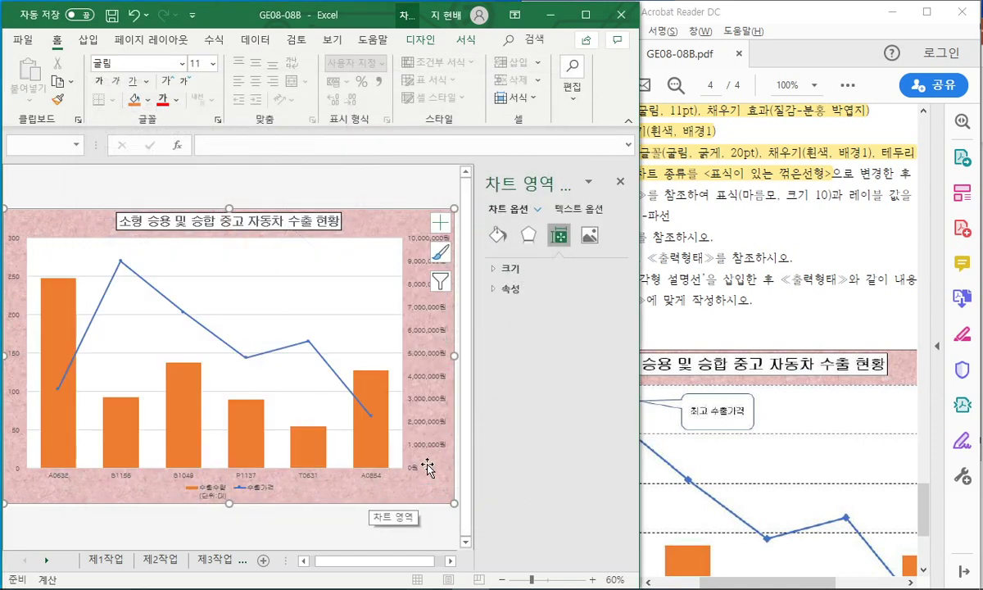
# Step: Give the 수출가격 line series a built-in diamond marker in its marker options
pyautogui.click(769, 263)
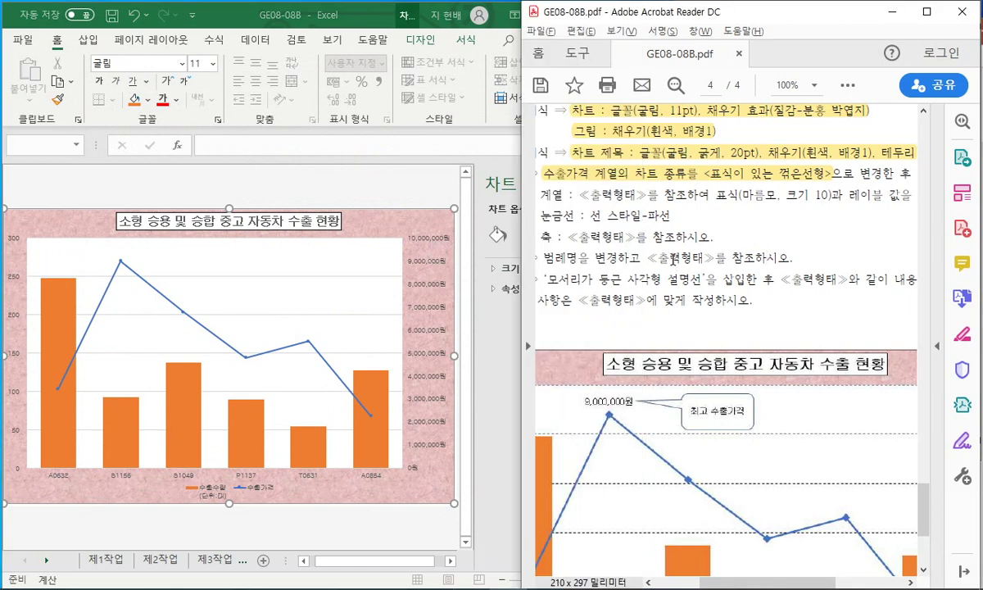
pyautogui.moveTo(721, 583); pyautogui.dragTo(736, 585)
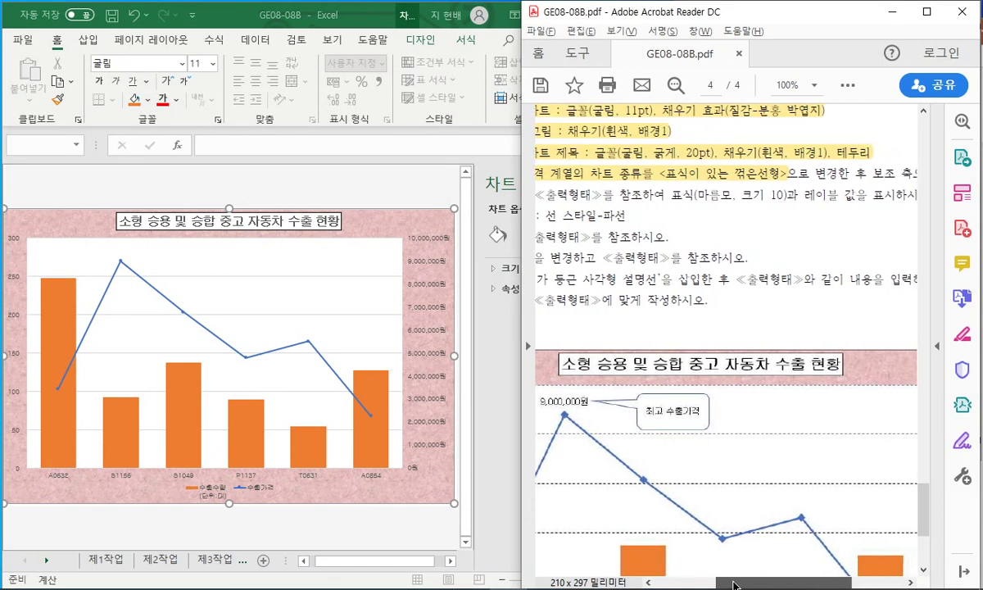
pyautogui.click(314, 350)
pyautogui.click(310, 347)
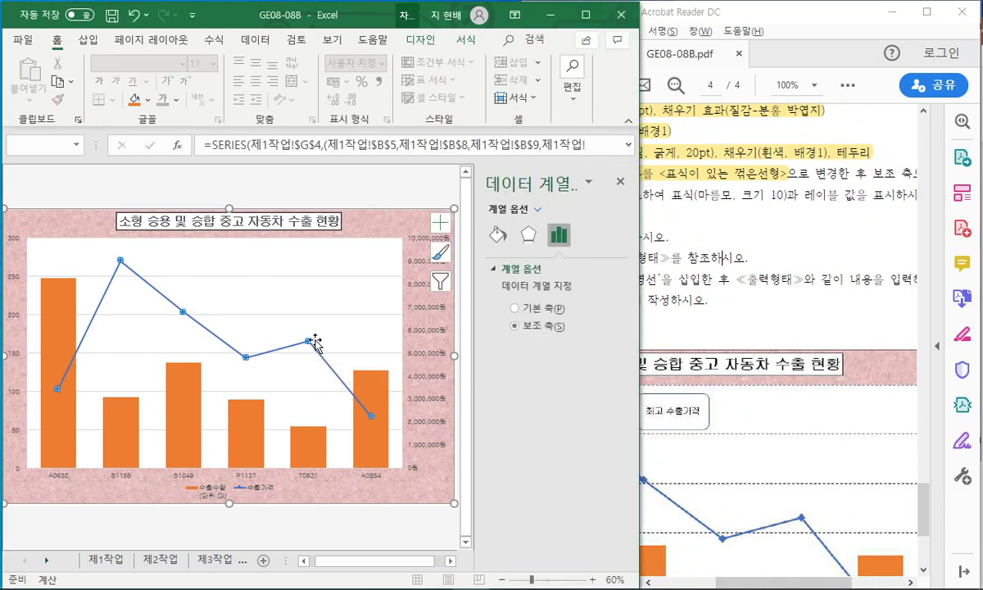
pyautogui.click(530, 236)
pyautogui.click(497, 236)
pyautogui.click(512, 271)
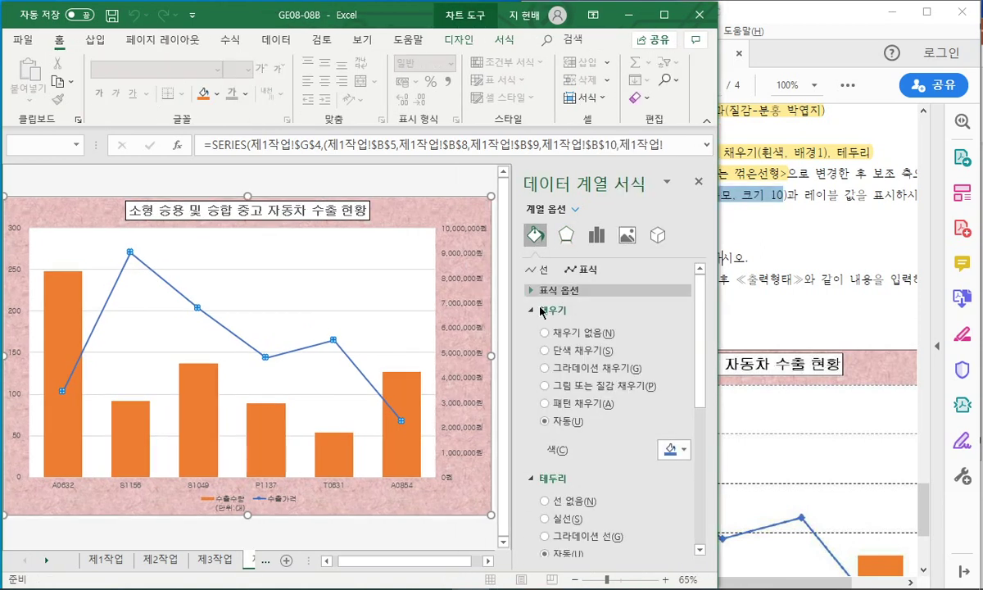
pyautogui.click(534, 312)
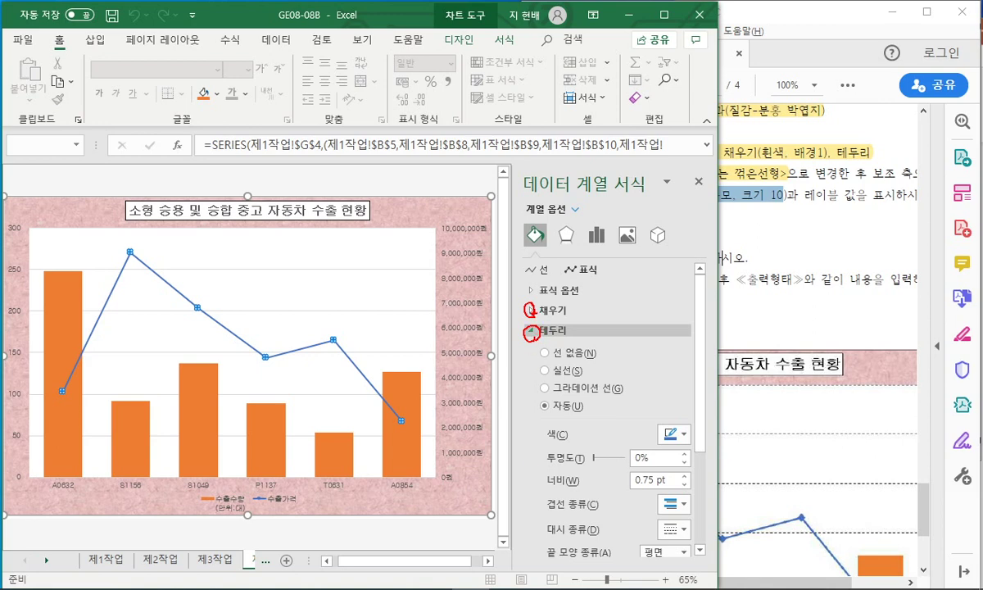
pyautogui.click(533, 310)
pyautogui.click(532, 290)
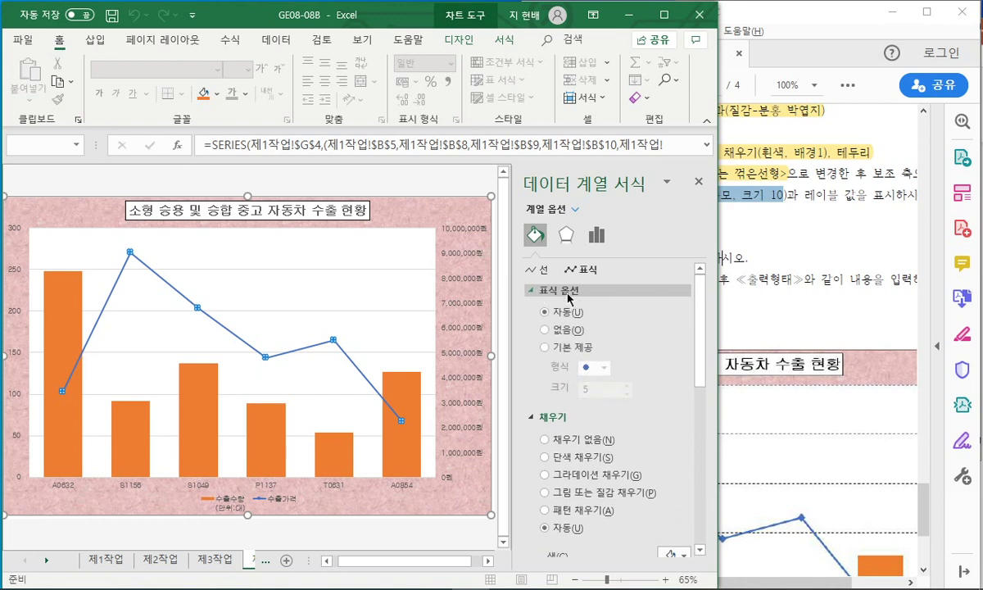
pyautogui.click(572, 348)
pyautogui.click(598, 368)
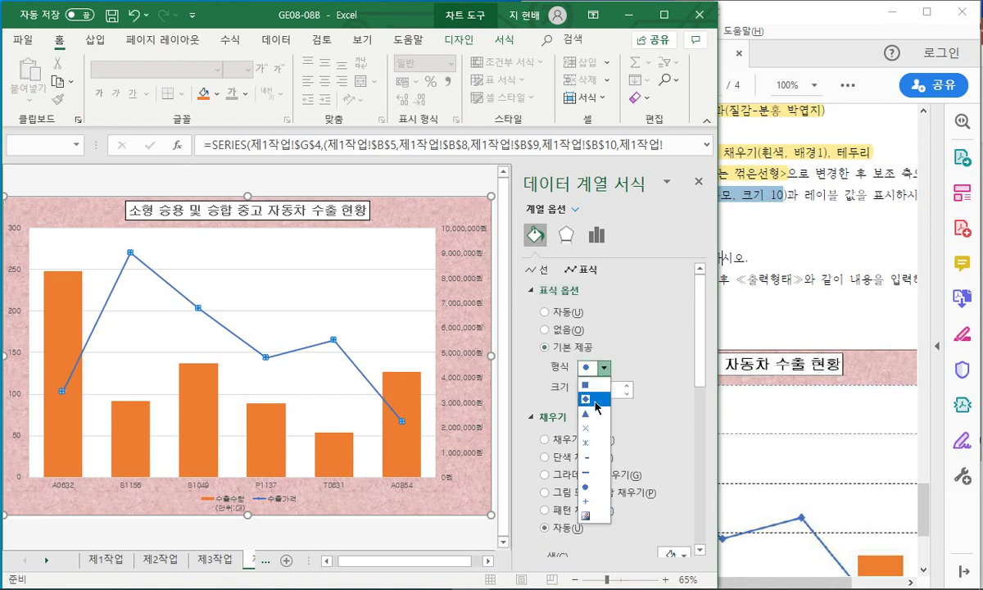
pyautogui.click(590, 400)
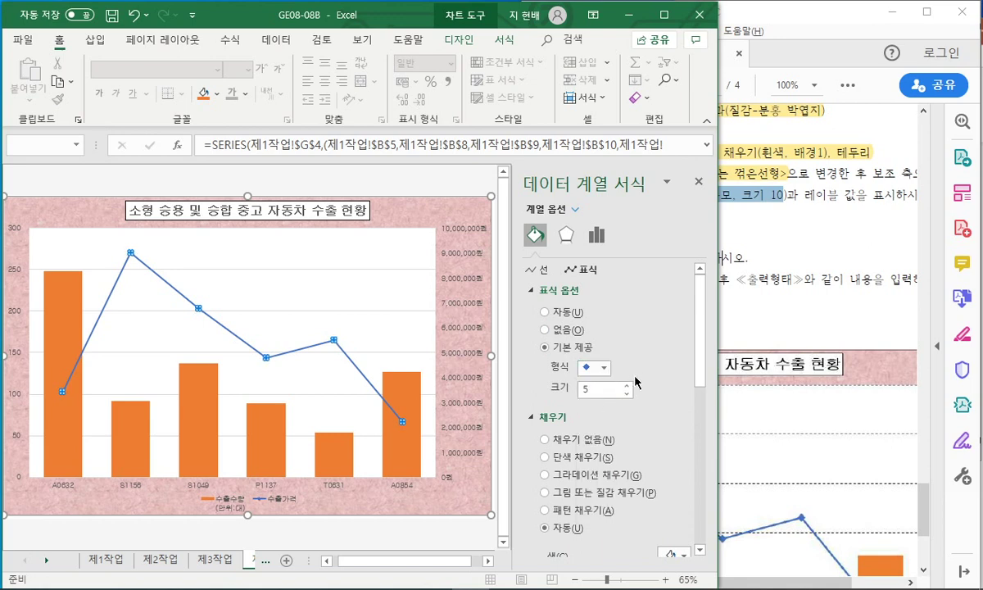
# Step: Set the marker size of the 수출가격 line series to 10
pyautogui.click(763, 195)
pyautogui.click(464, 262)
pyautogui.click(627, 385)
pyautogui.click(627, 385)
pyautogui.click(628, 385)
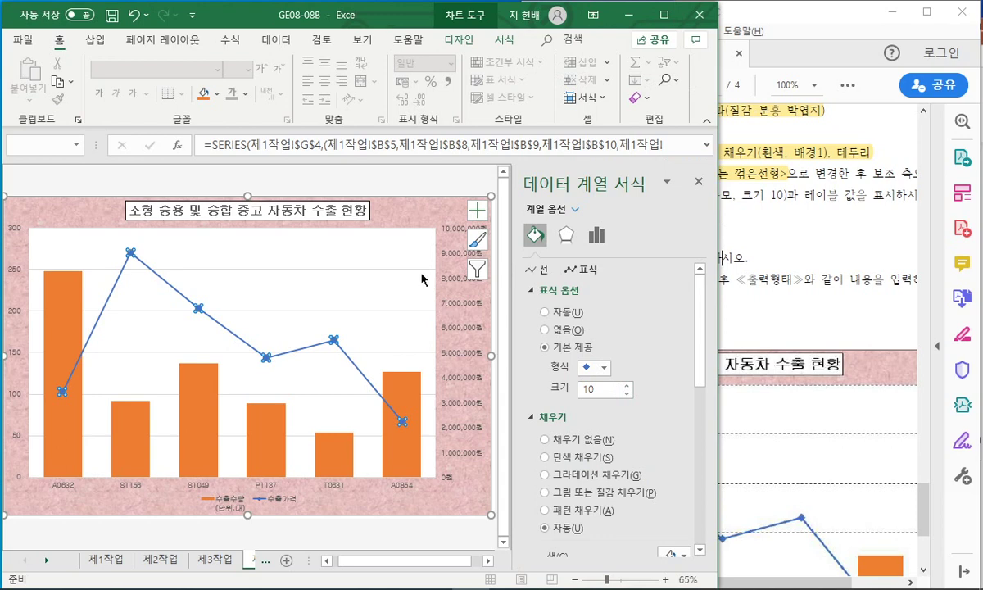
pyautogui.click(393, 195)
# Step: Check the 눈금선 condition in the PDF and set the dash type of the chart's major gridlines to 파선
pyautogui.click(839, 244)
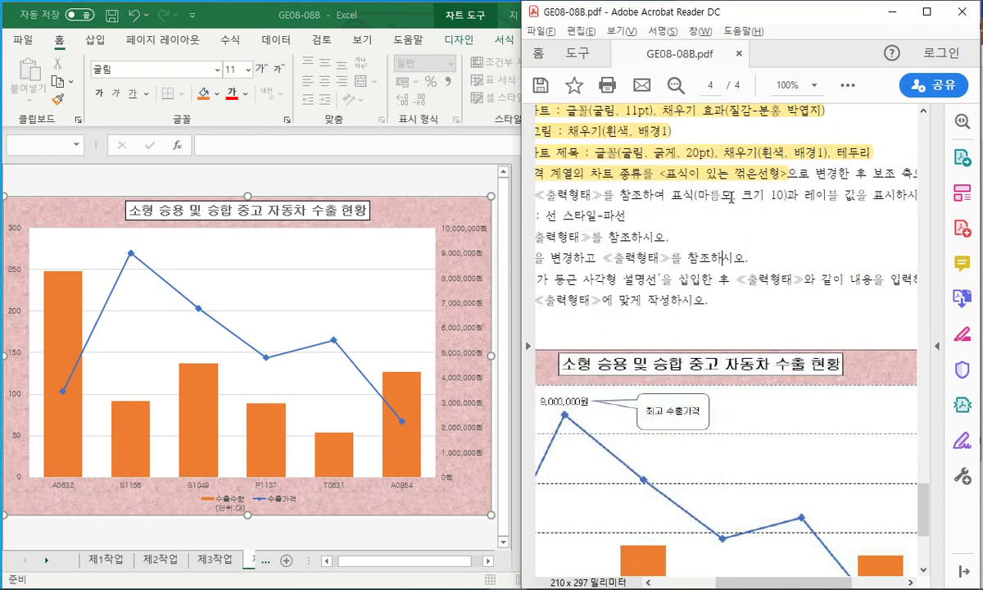
pyautogui.moveTo(586, 206)
pyautogui.mouseDown()
pyautogui.moveTo(786, 207)
pyautogui.moveTo(616, 192)
pyautogui.moveTo(742, 208)
pyautogui.mouseUp()
pyautogui.press('Escape')
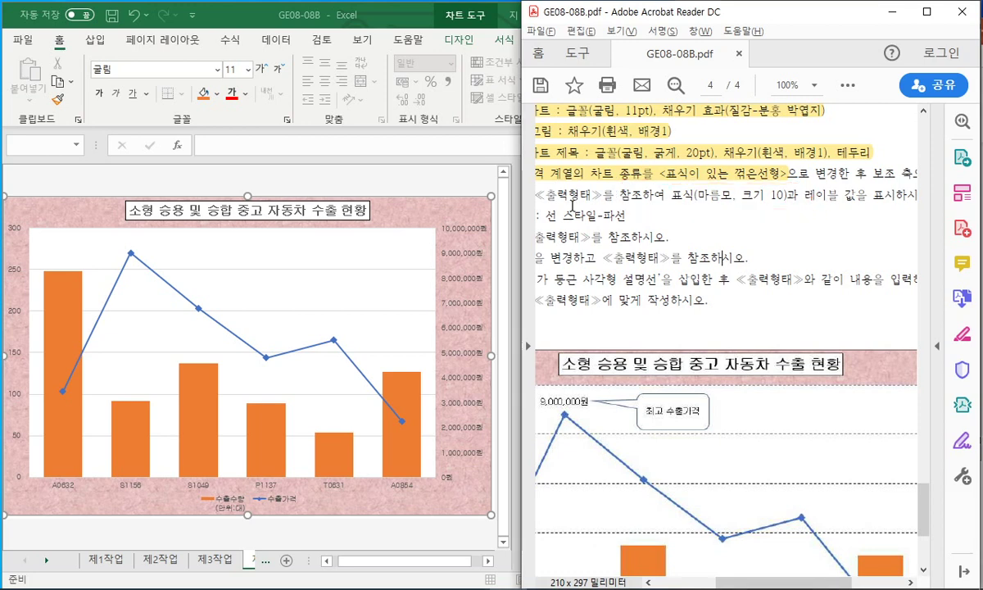
pyautogui.moveTo(722, 582); pyautogui.dragTo(709, 584)
pyautogui.moveTo(542, 213); pyautogui.dragTo(618, 211)
pyautogui.click(390, 264)
pyautogui.click(388, 269)
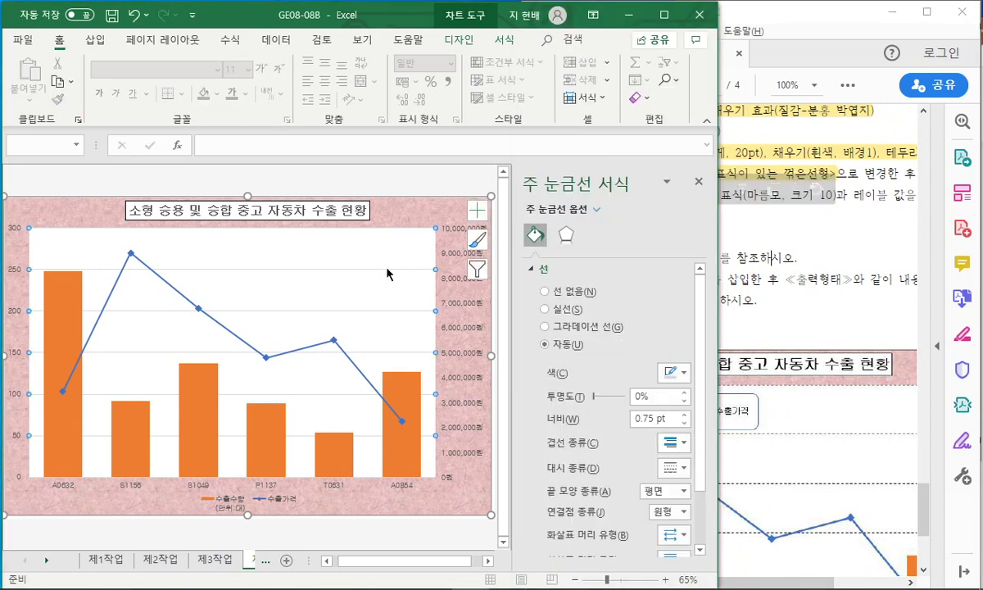
pyautogui.click(678, 467)
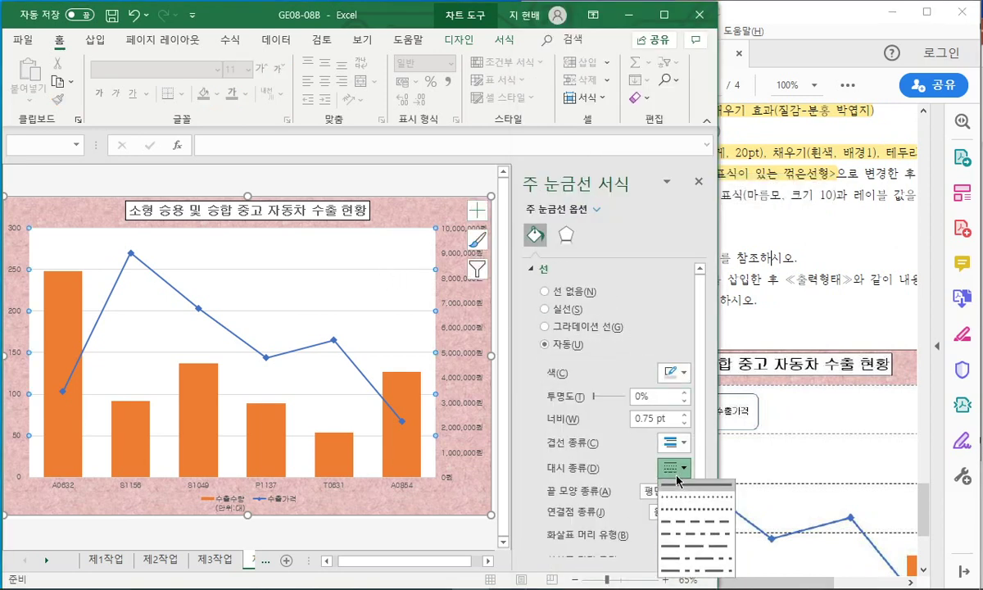
pyautogui.click(687, 524)
pyautogui.click(408, 175)
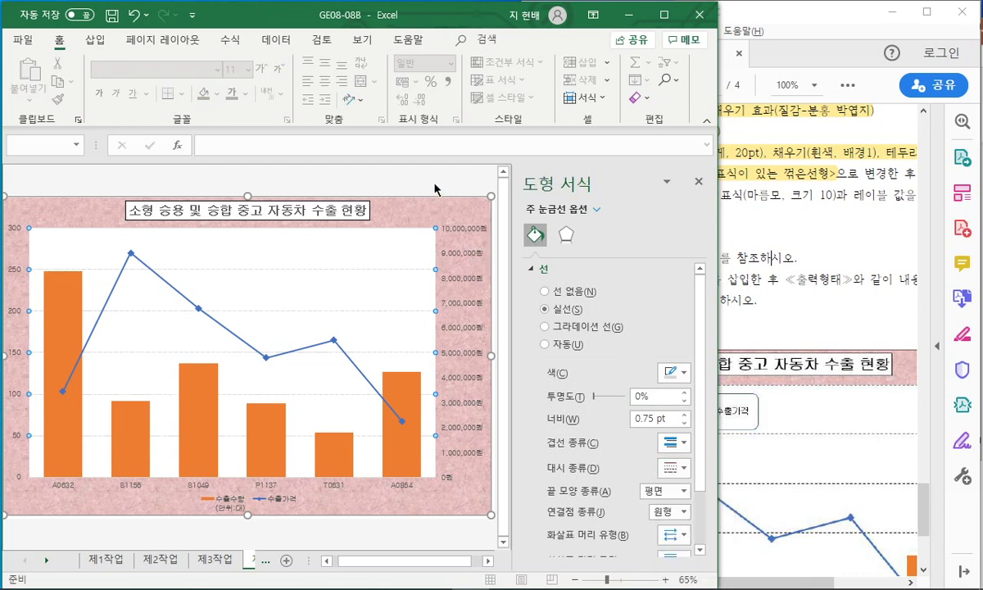
# Step: Examine the axis condition and the sample chart's axes in the PDF
pyautogui.click(816, 250)
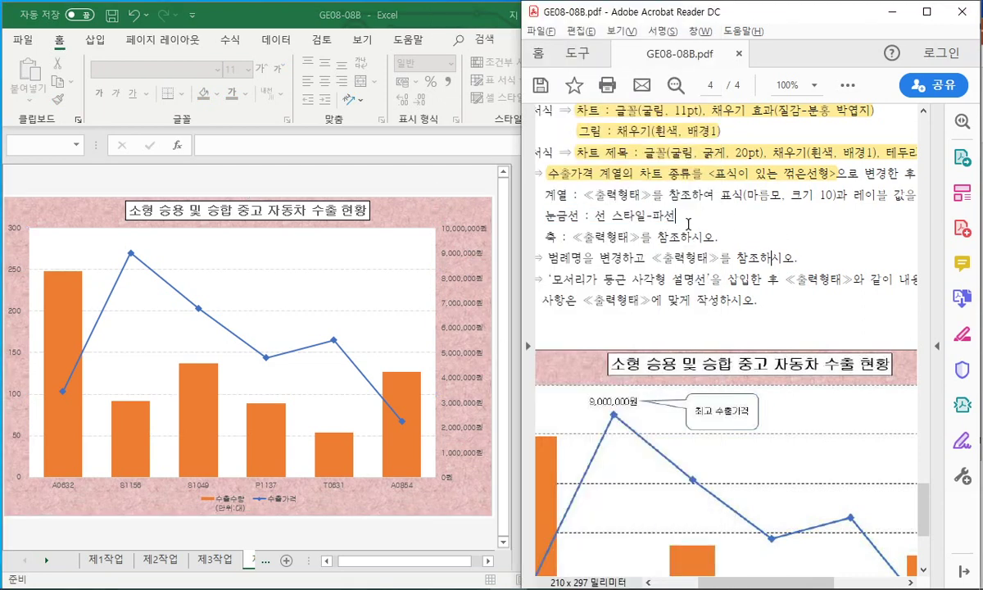
pyautogui.scroll(-1, 688, 218)
pyautogui.scroll(-1, 647, 323)
pyautogui.scroll(1, 692, 382)
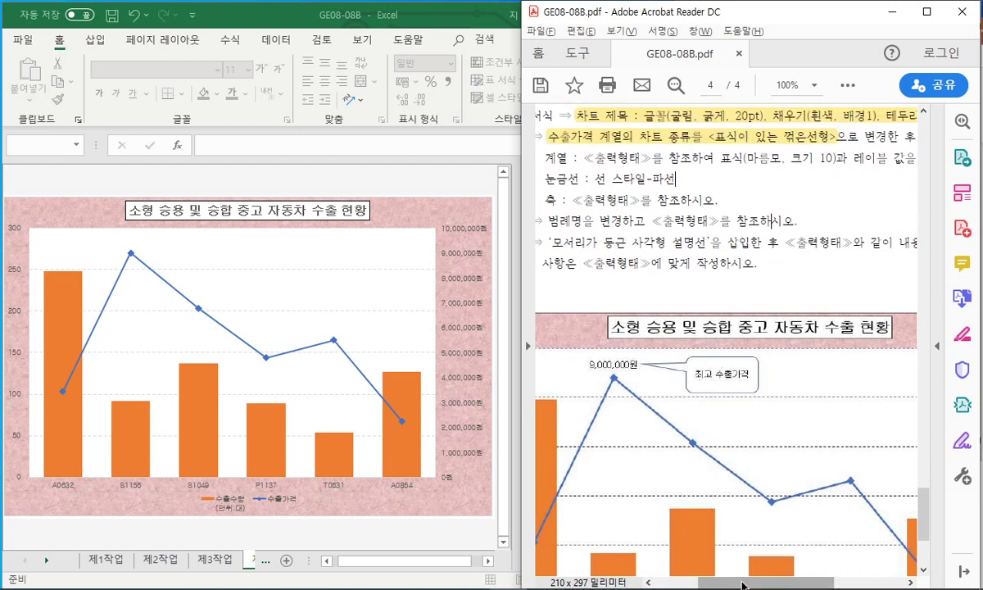